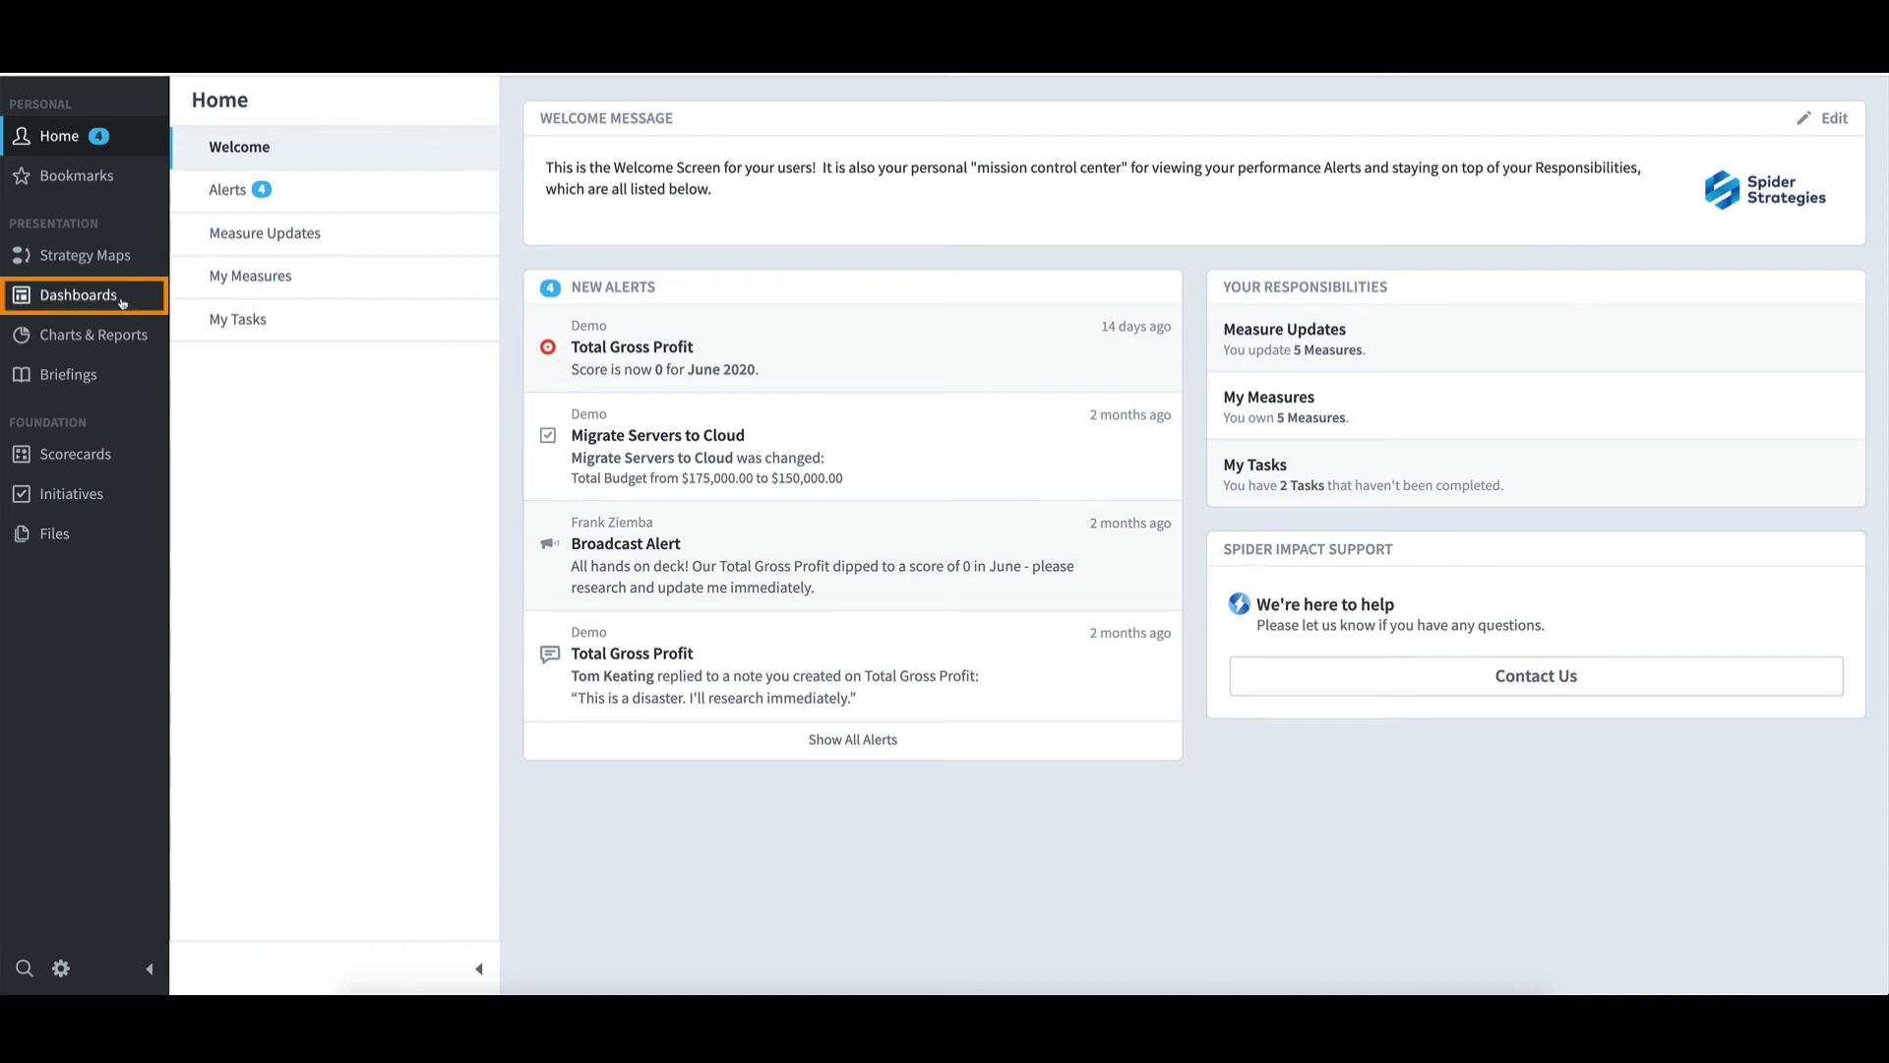
Select the Dashboards organization to show its Call Center Key Measures dashboard
{"action": "left_click", "coordinate": [123, 302]}
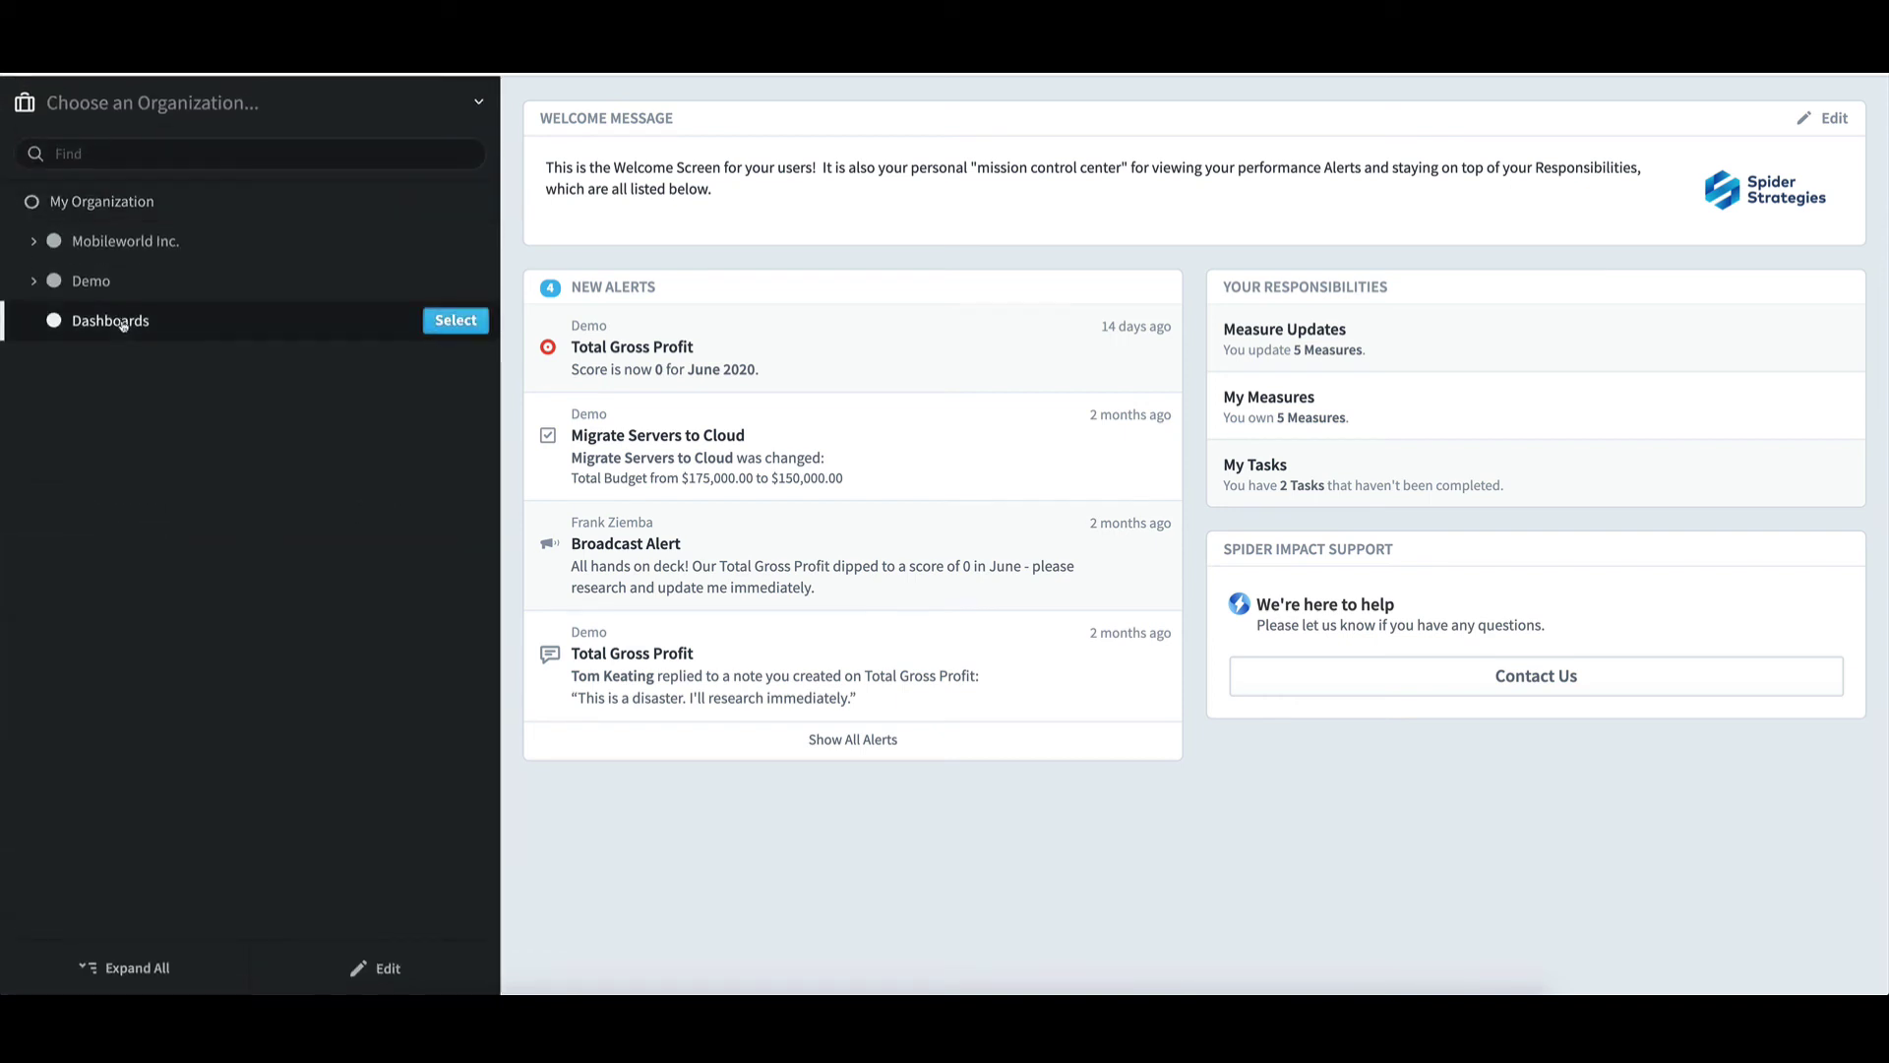
{"action": "left_click", "coordinate": [455, 321]}
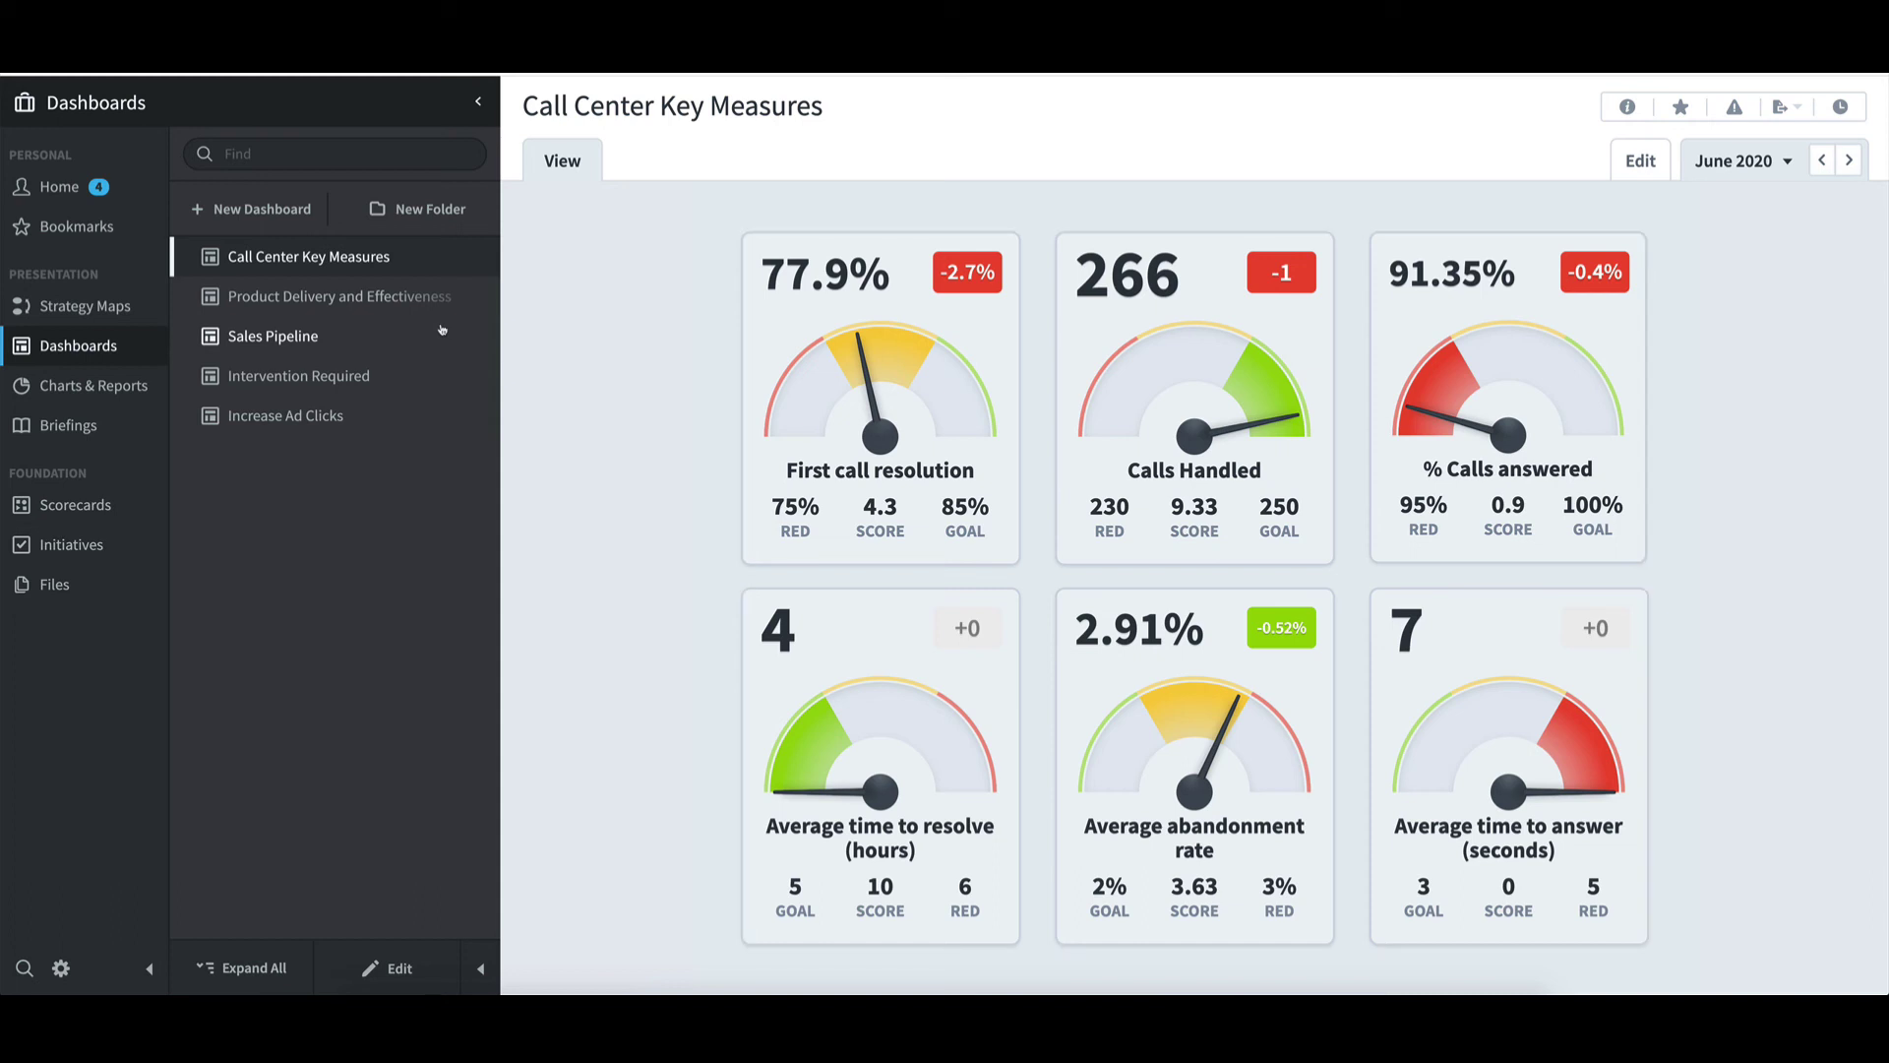
Open the Product Delivery and Effectiveness dashboard from the dashboard list
{"action": "left_click", "coordinate": [419, 303]}
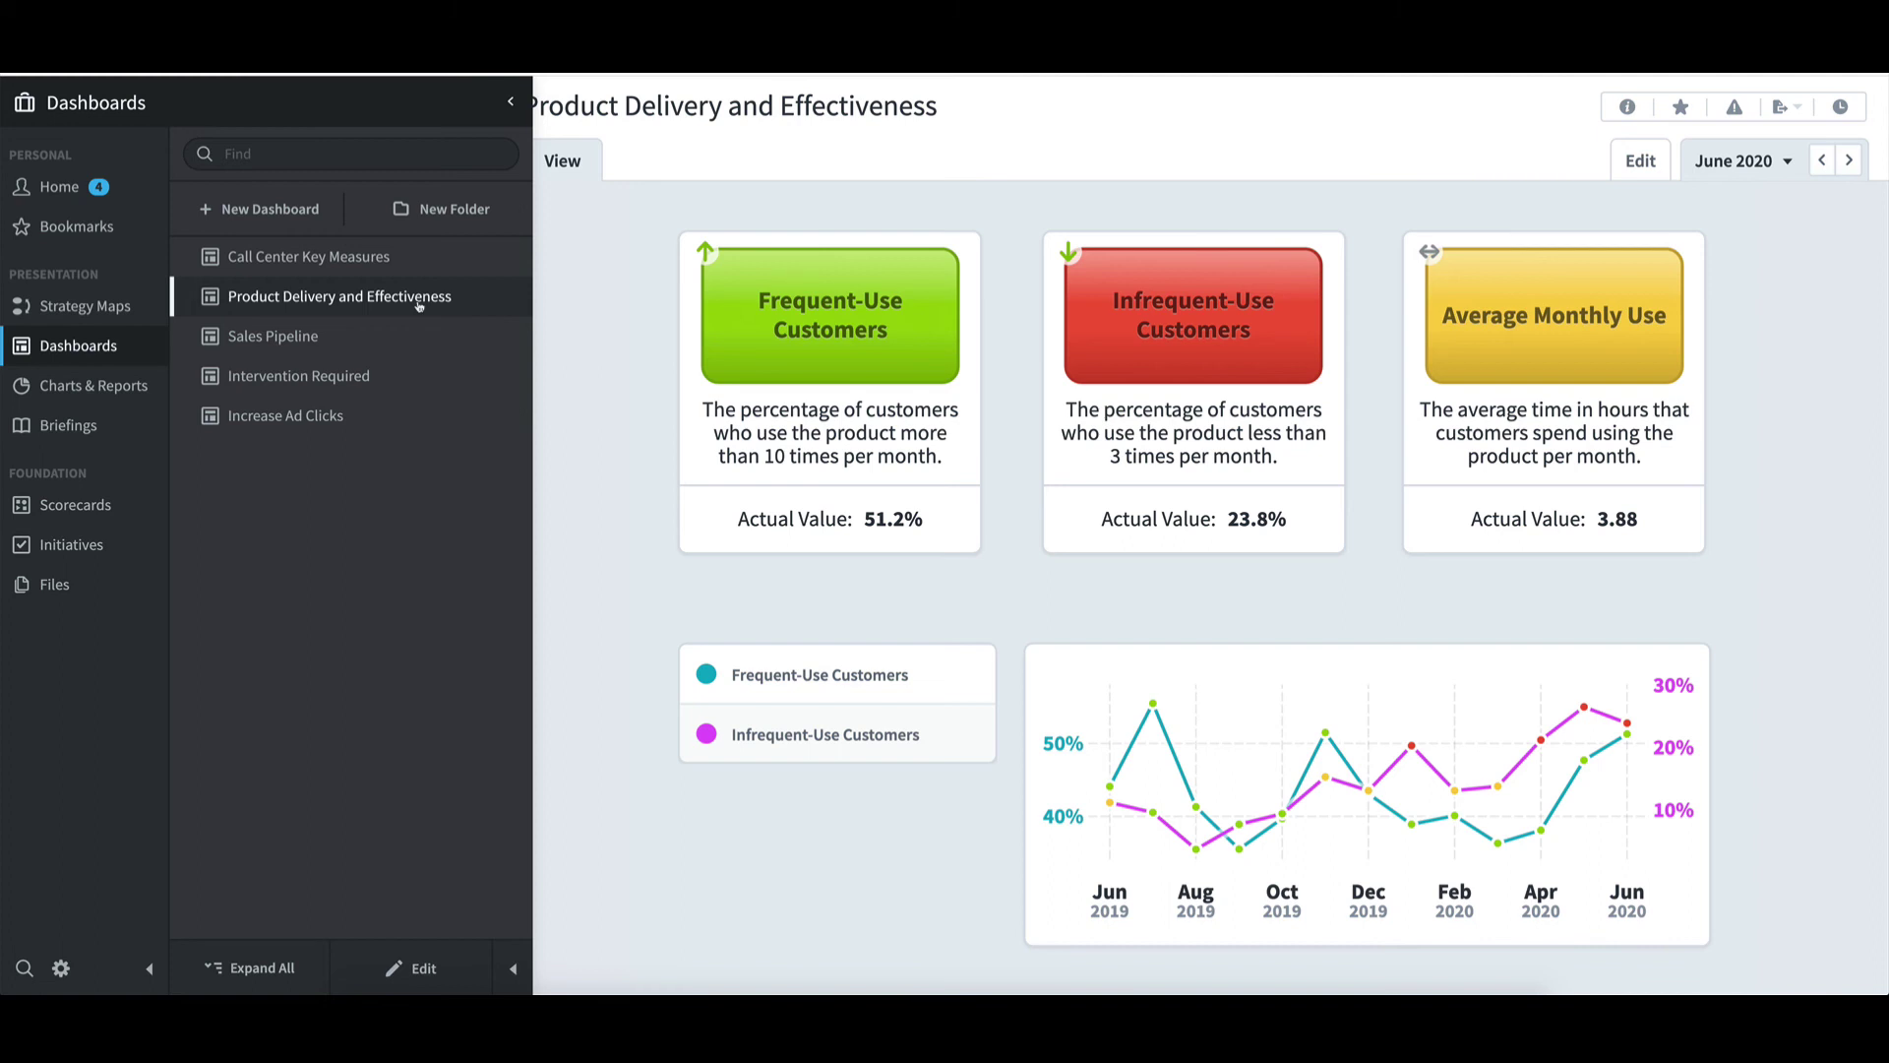
View the Sales Pipeline, Intervention Required and Increase Ad Clicks dashboards in turn
{"action": "left_click", "coordinate": [357, 338]}
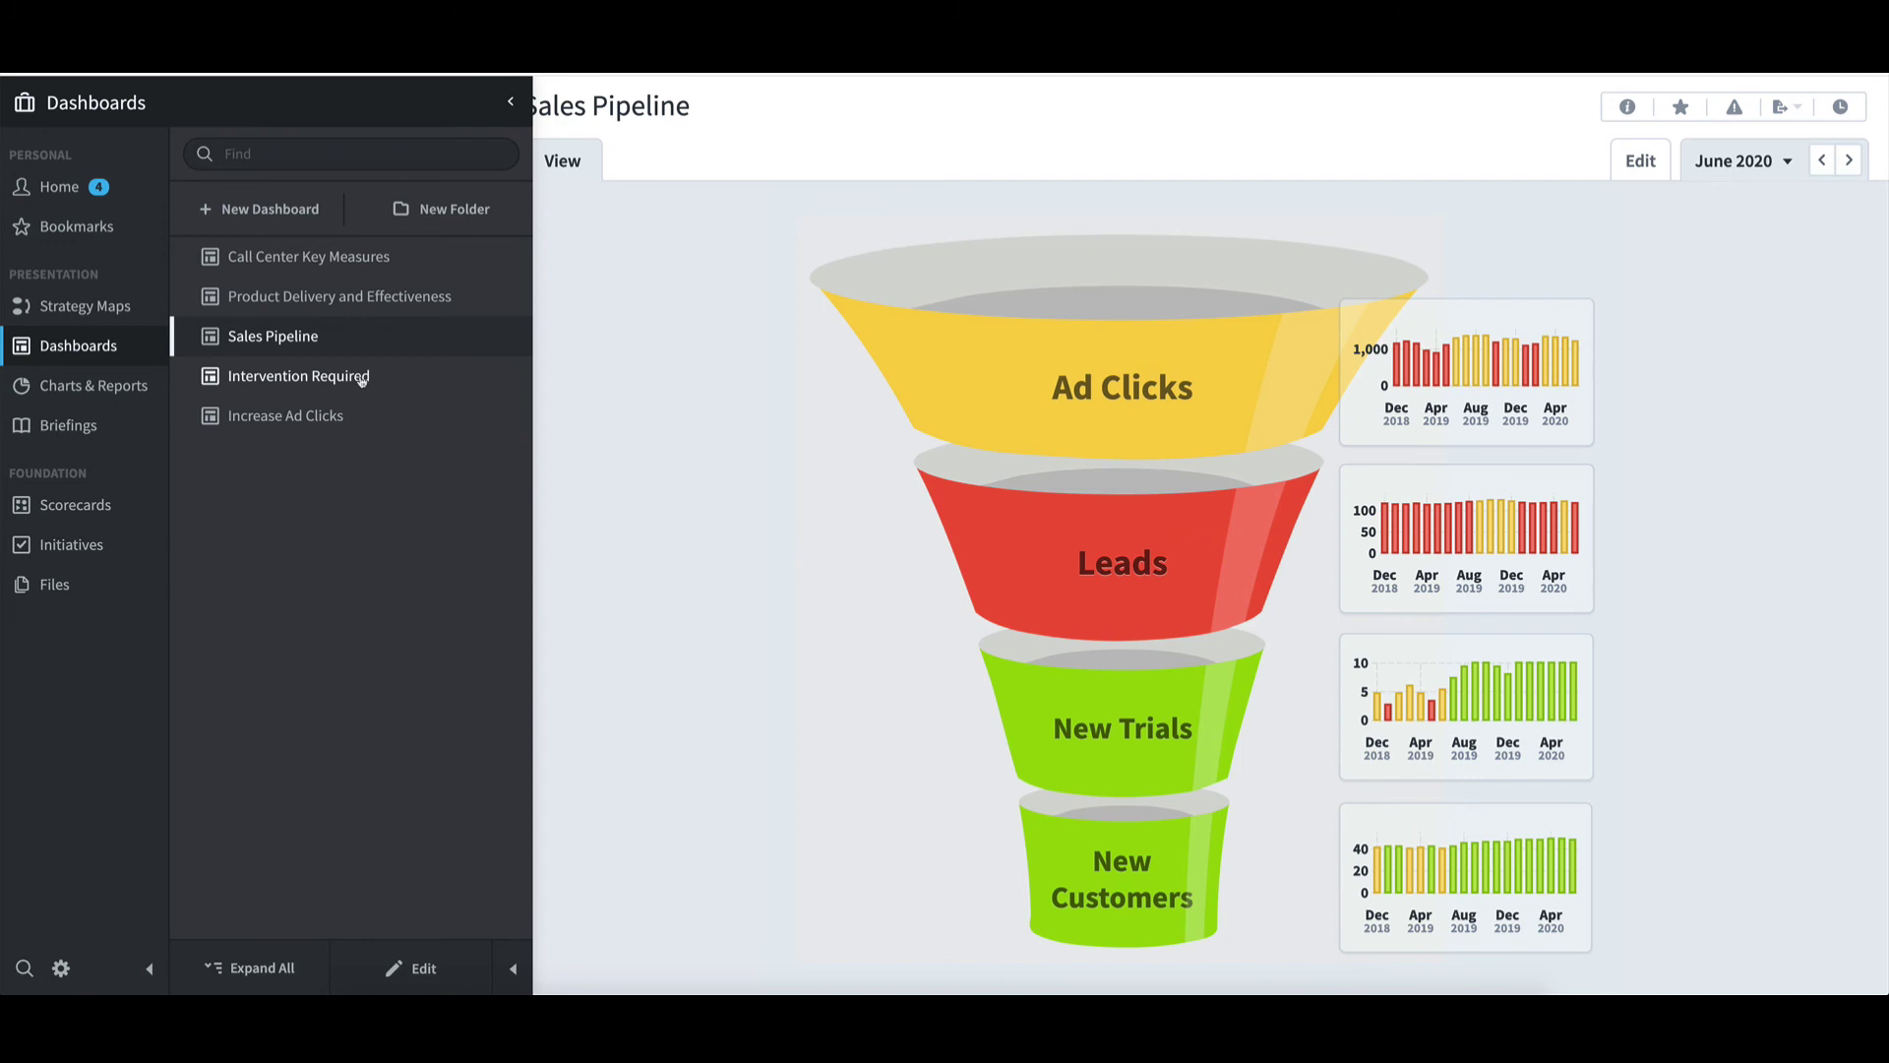
{"action": "left_click", "coordinate": [362, 378]}
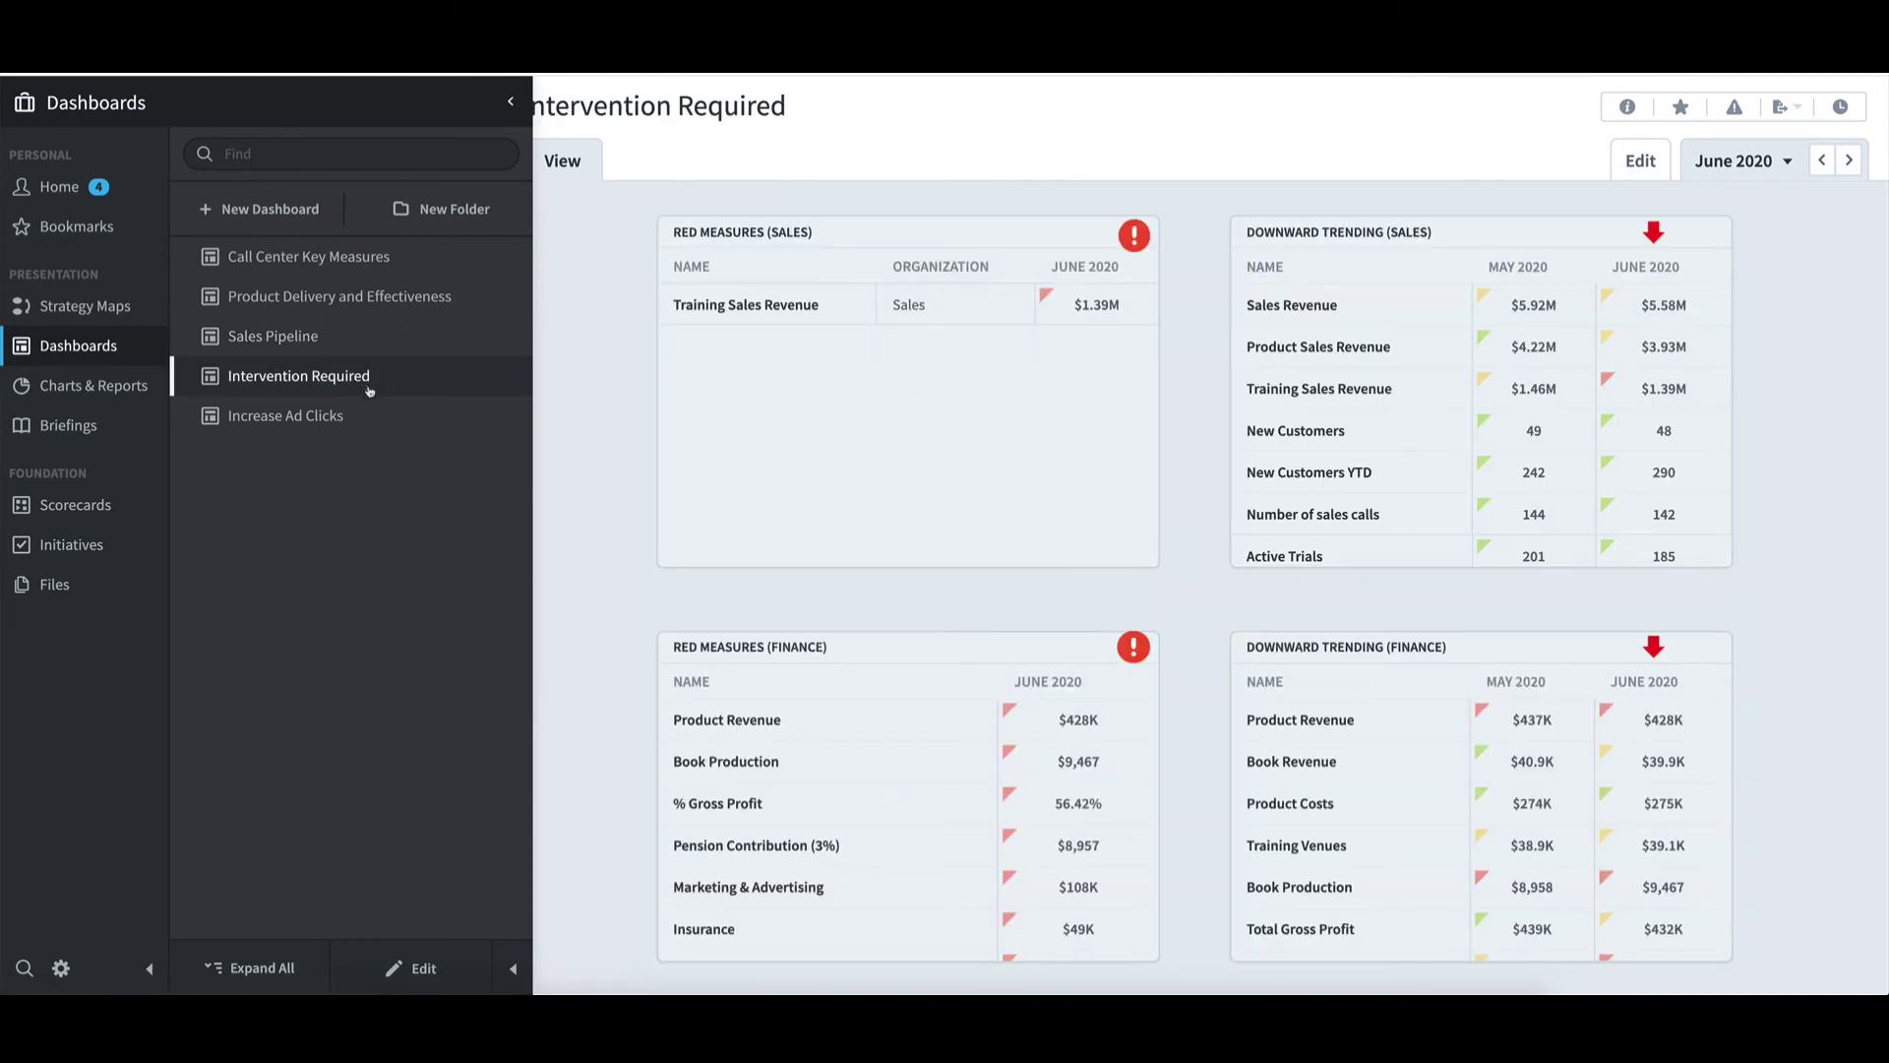
{"action": "left_click", "coordinate": [352, 417]}
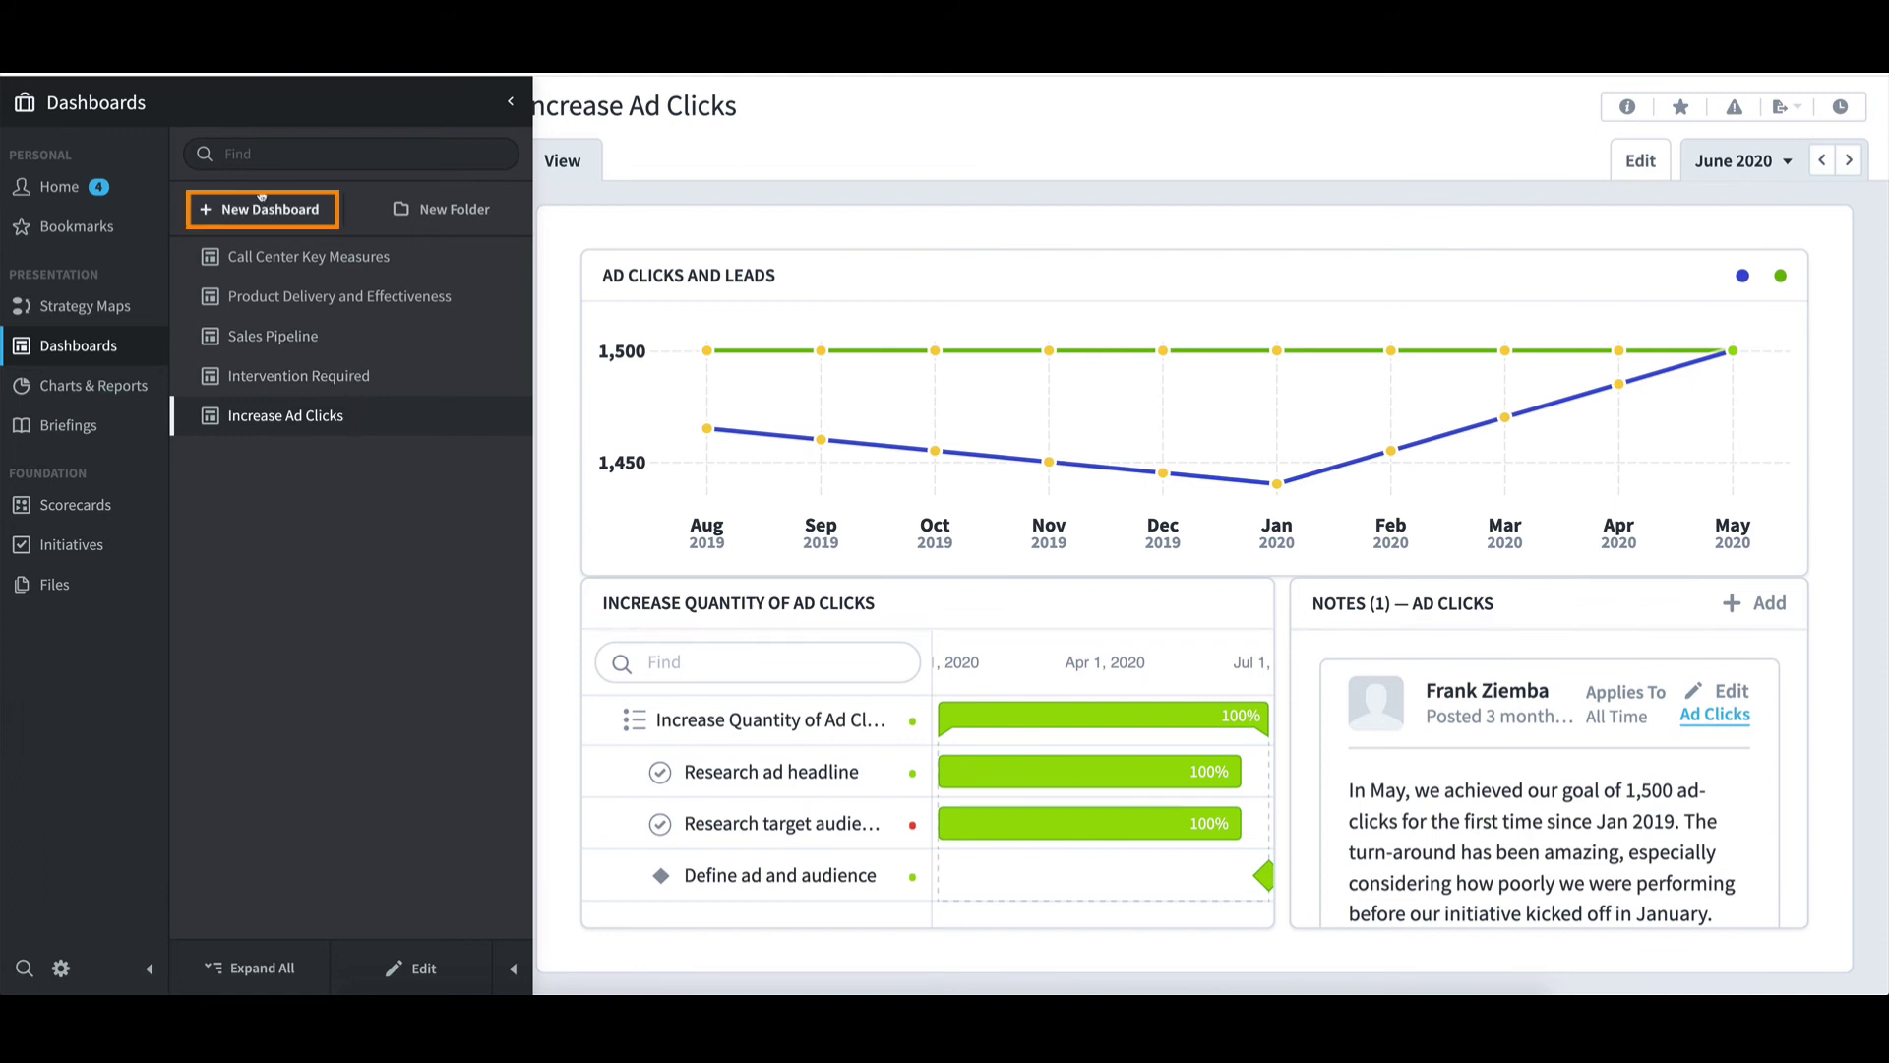
Create a new dashboard named Training using the Blank layout
{"action": "left_click", "coordinate": [287, 210]}
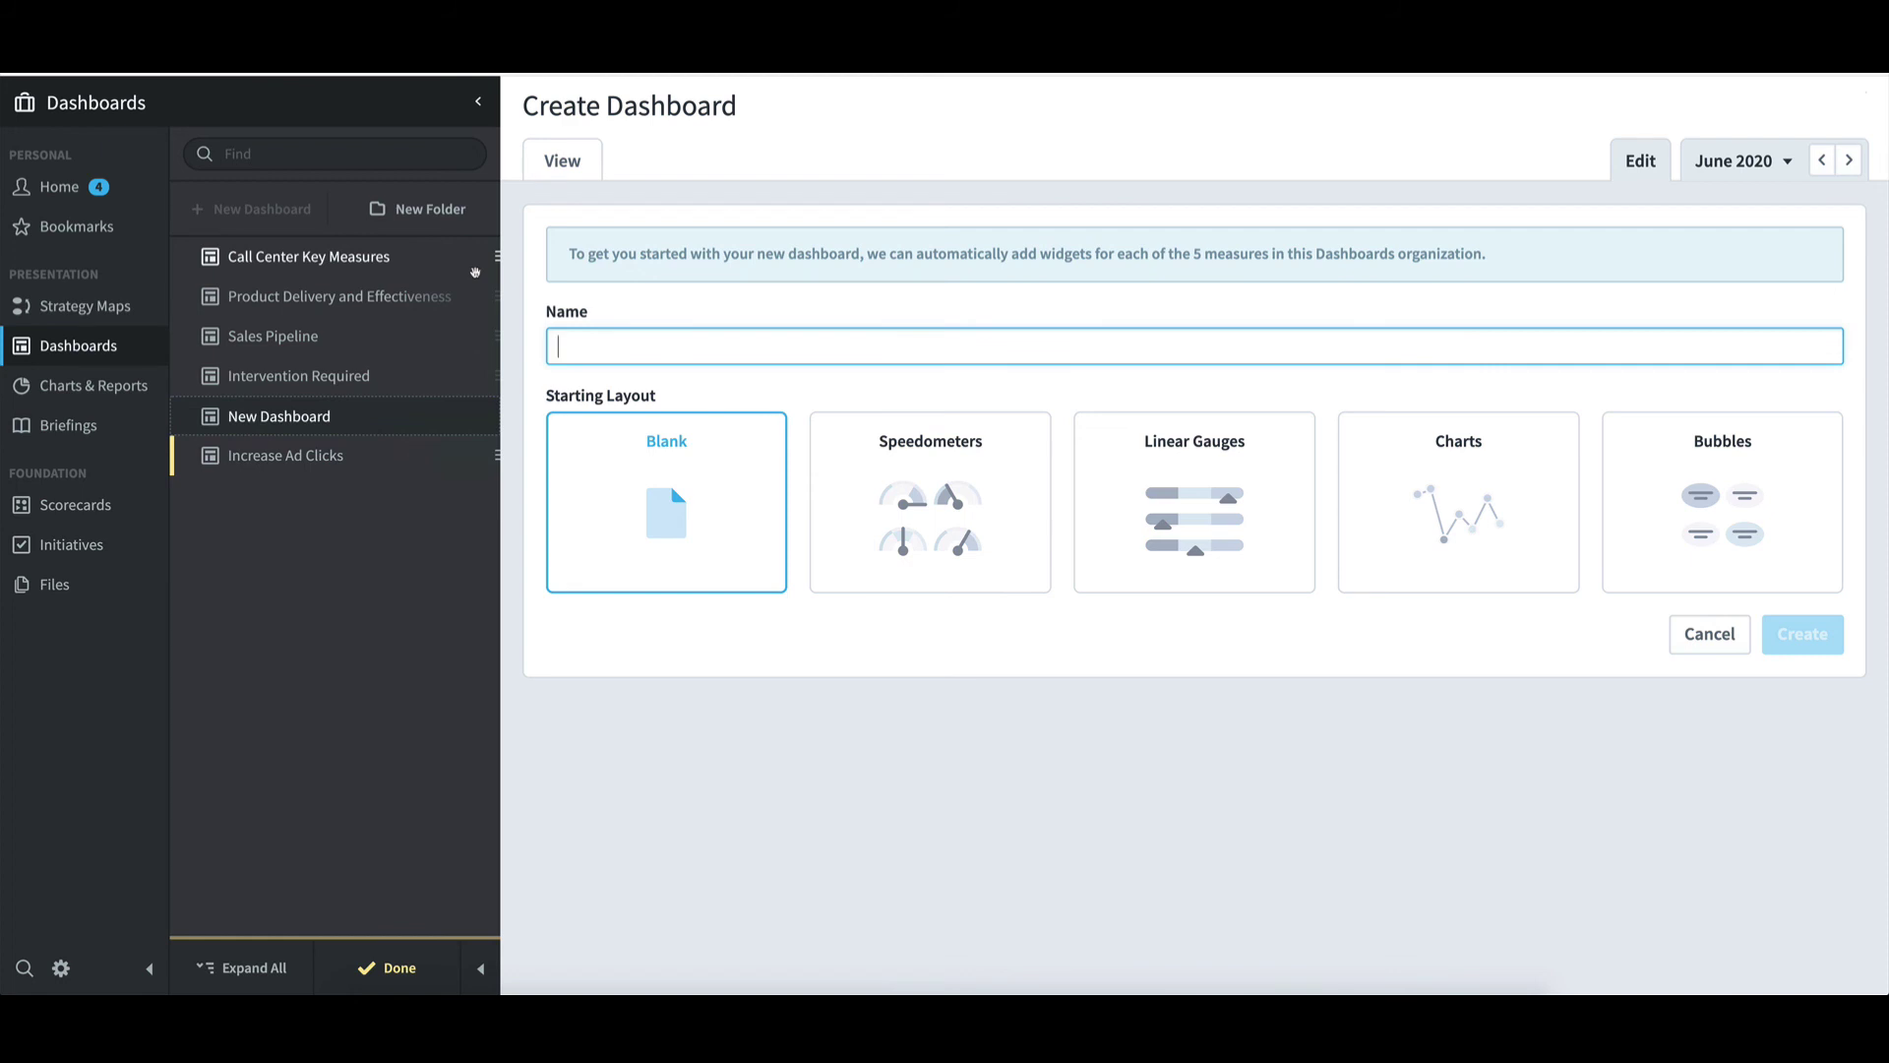
{"action": "type", "text": "T"}
{"action": "left_click", "coordinate": [572, 387]}
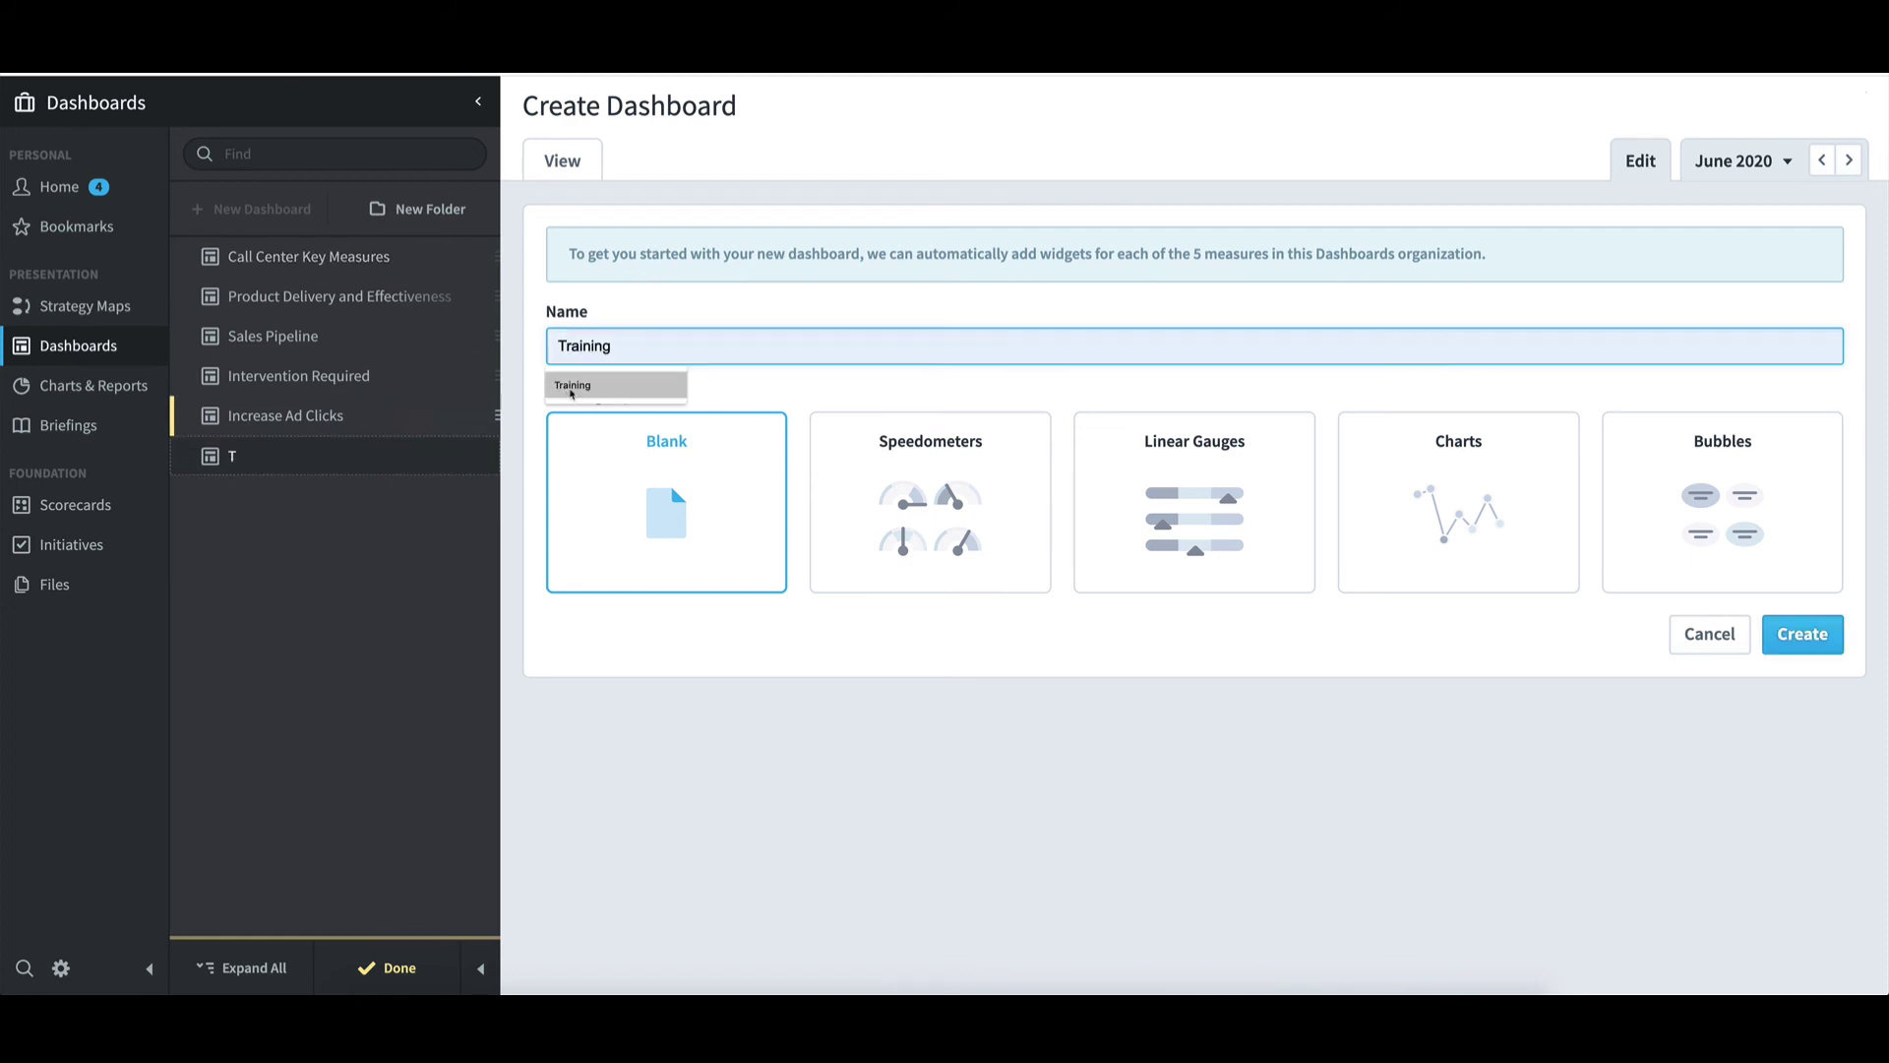
{"action": "left_click", "coordinate": [572, 389]}
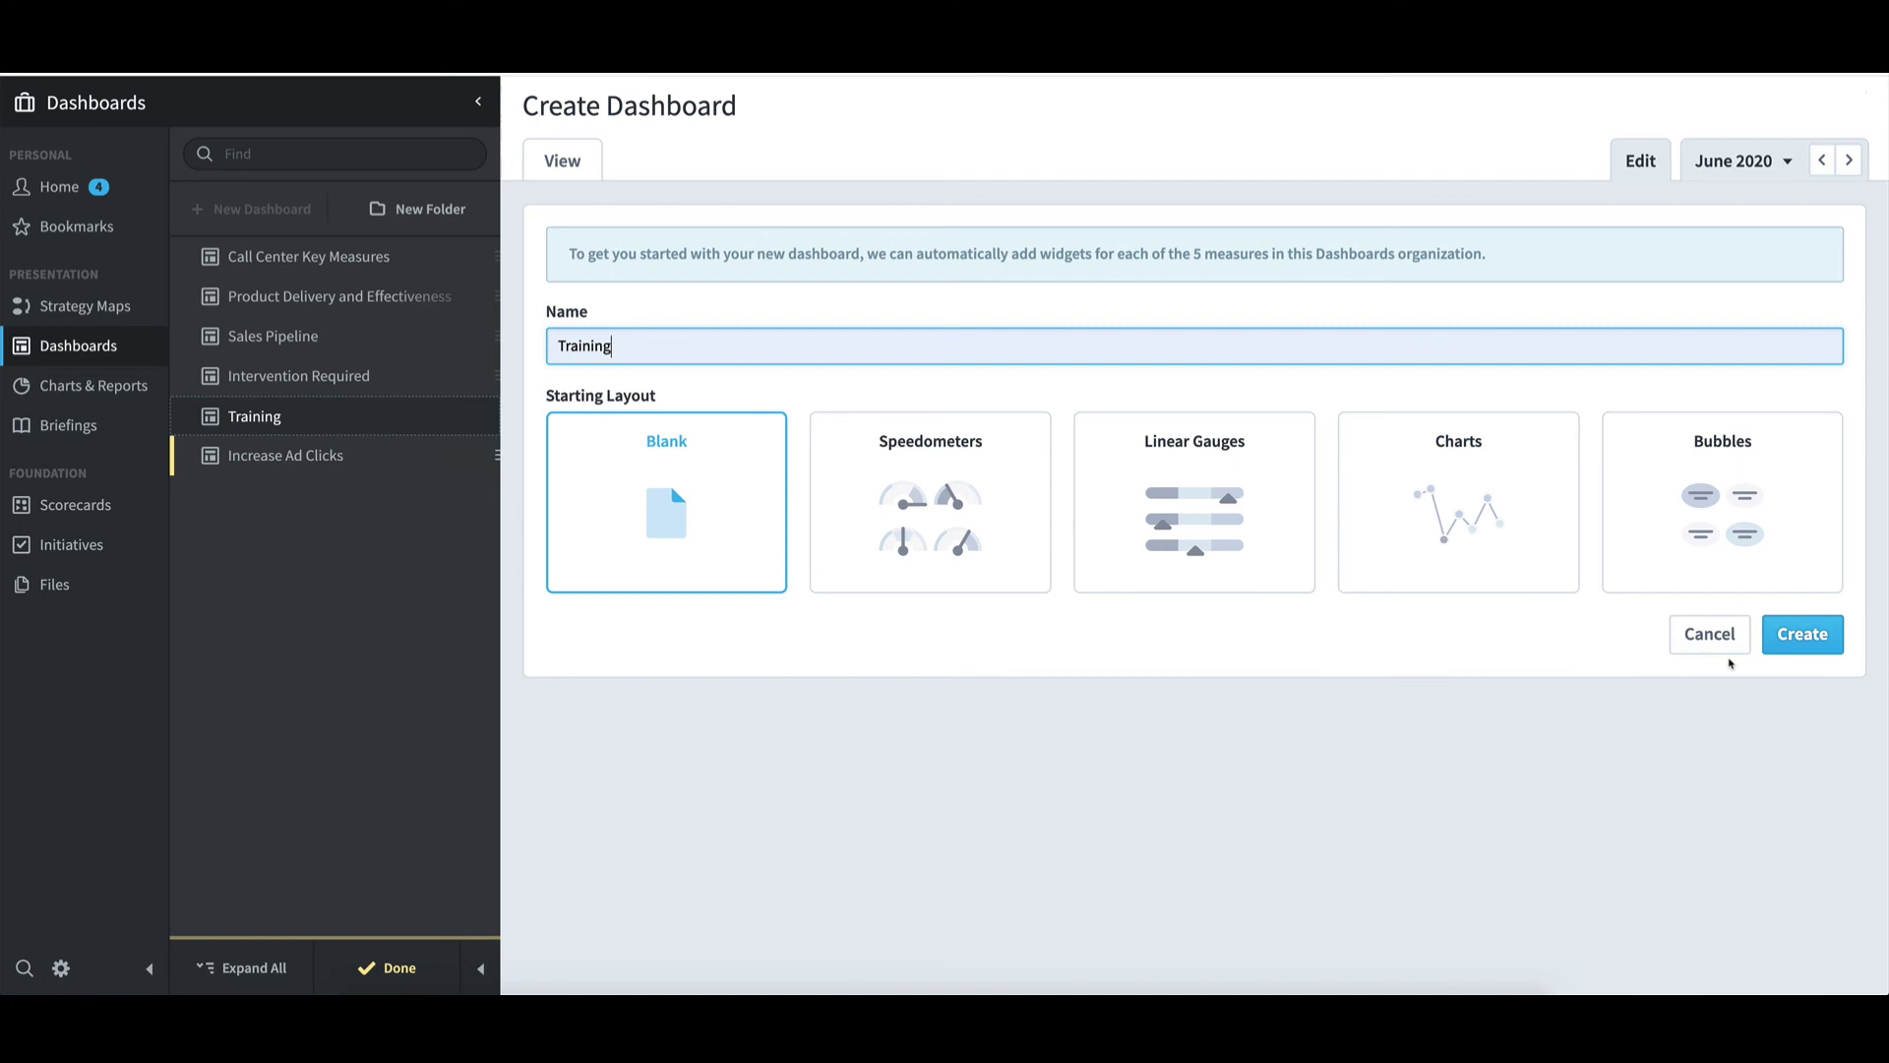
{"action": "left_click", "coordinate": [1820, 646]}
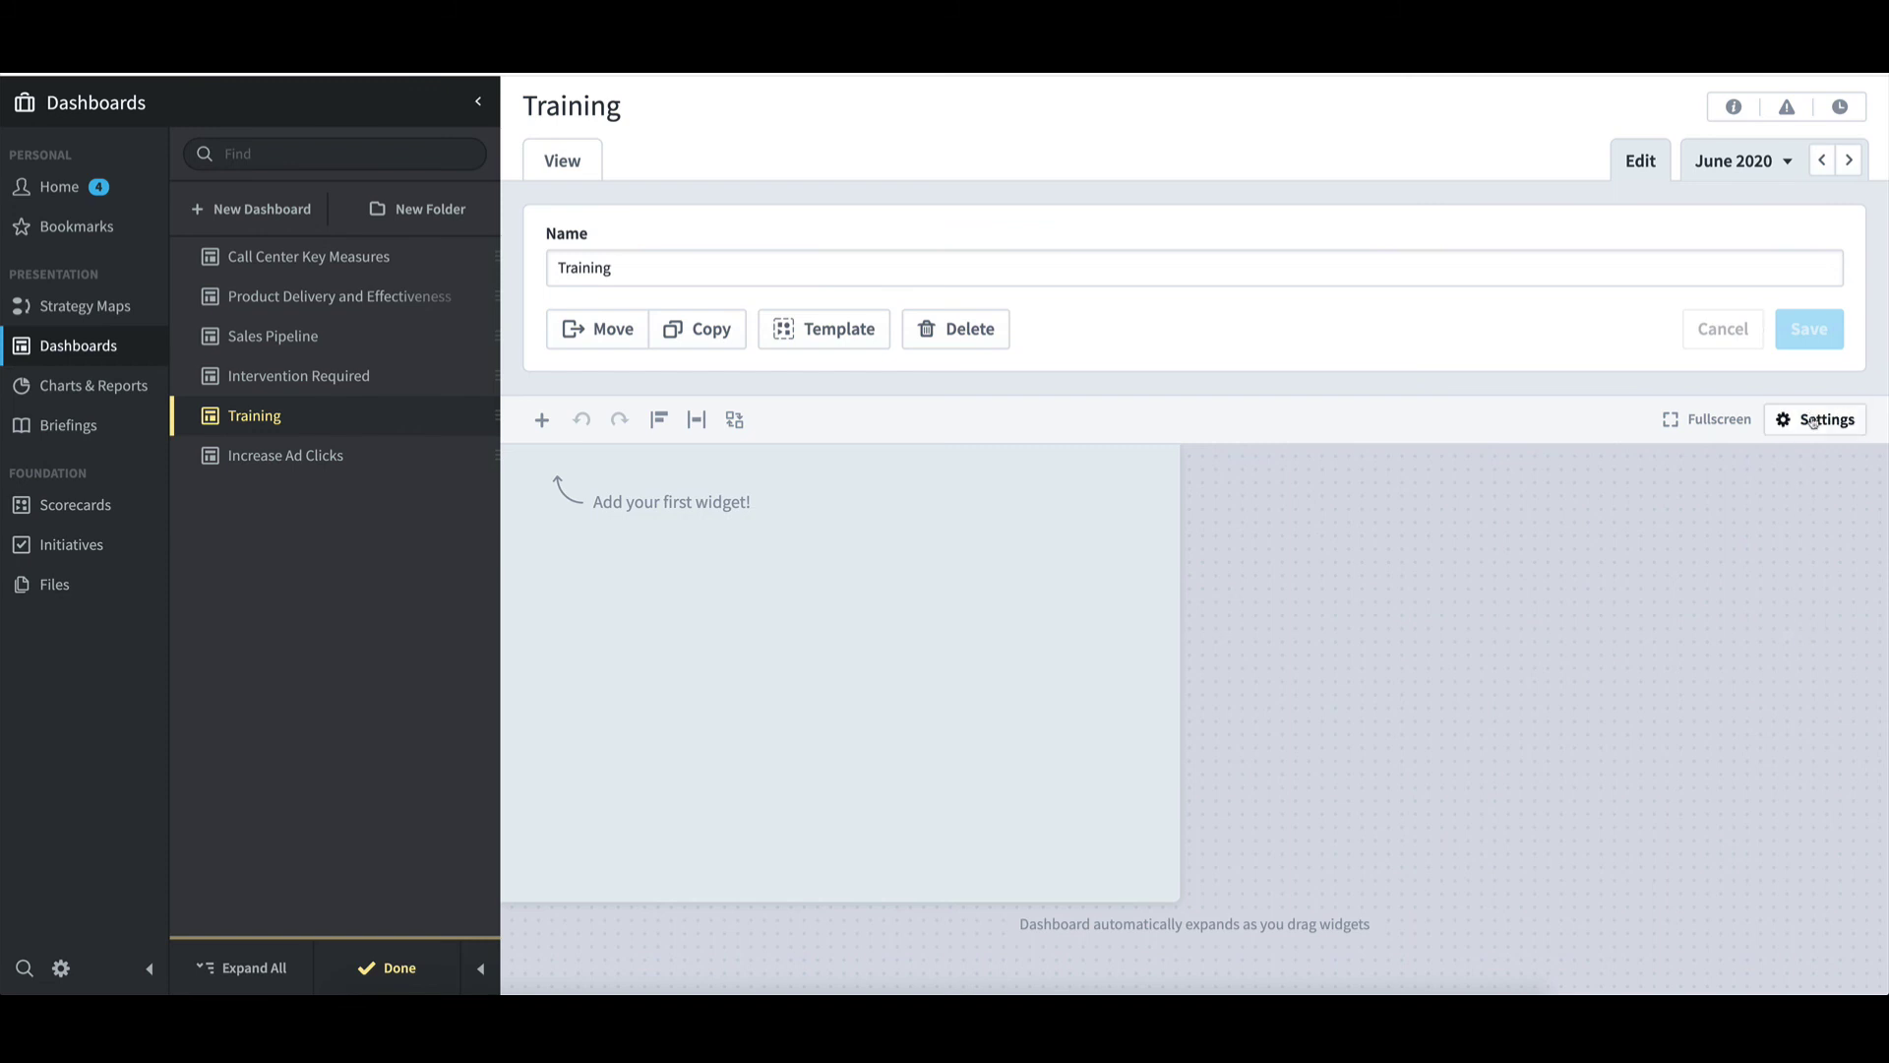
Set the Training dashboard's background colour to White
{"action": "left_click", "coordinate": [1813, 422]}
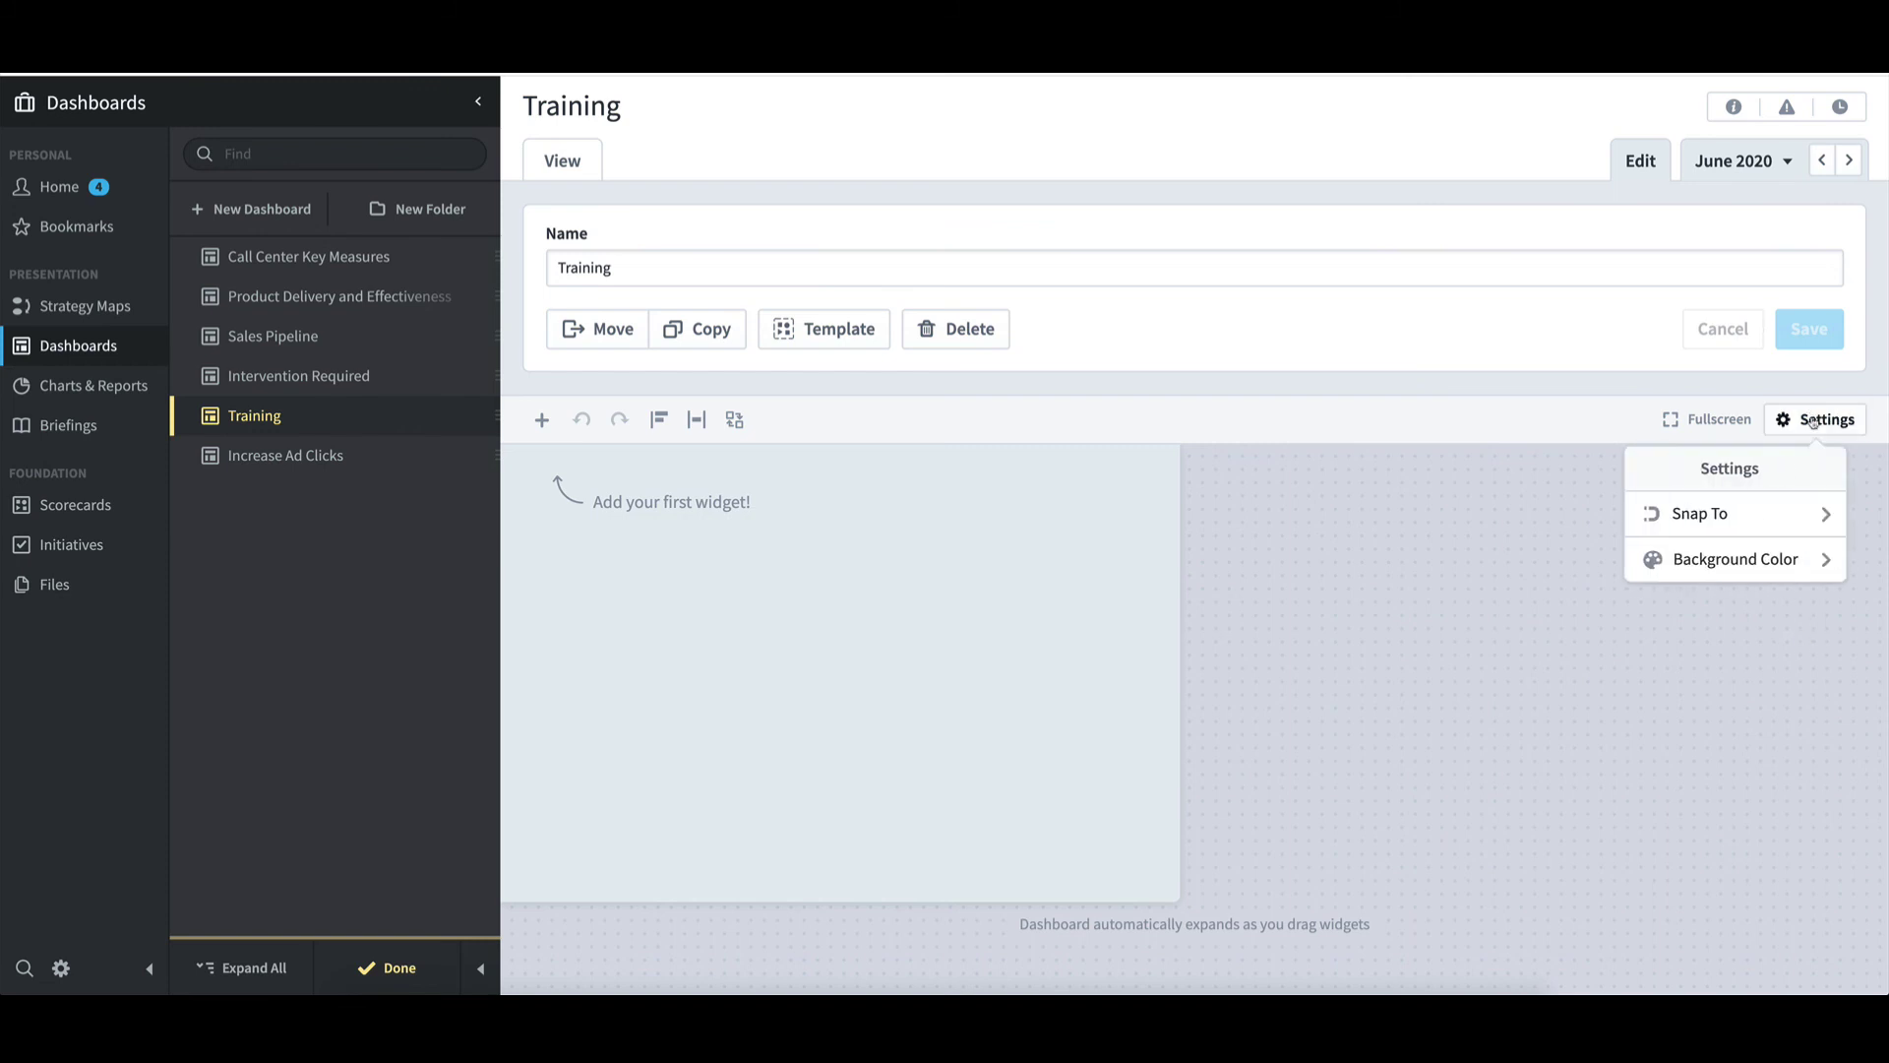
{"action": "left_click", "coordinate": [1797, 562]}
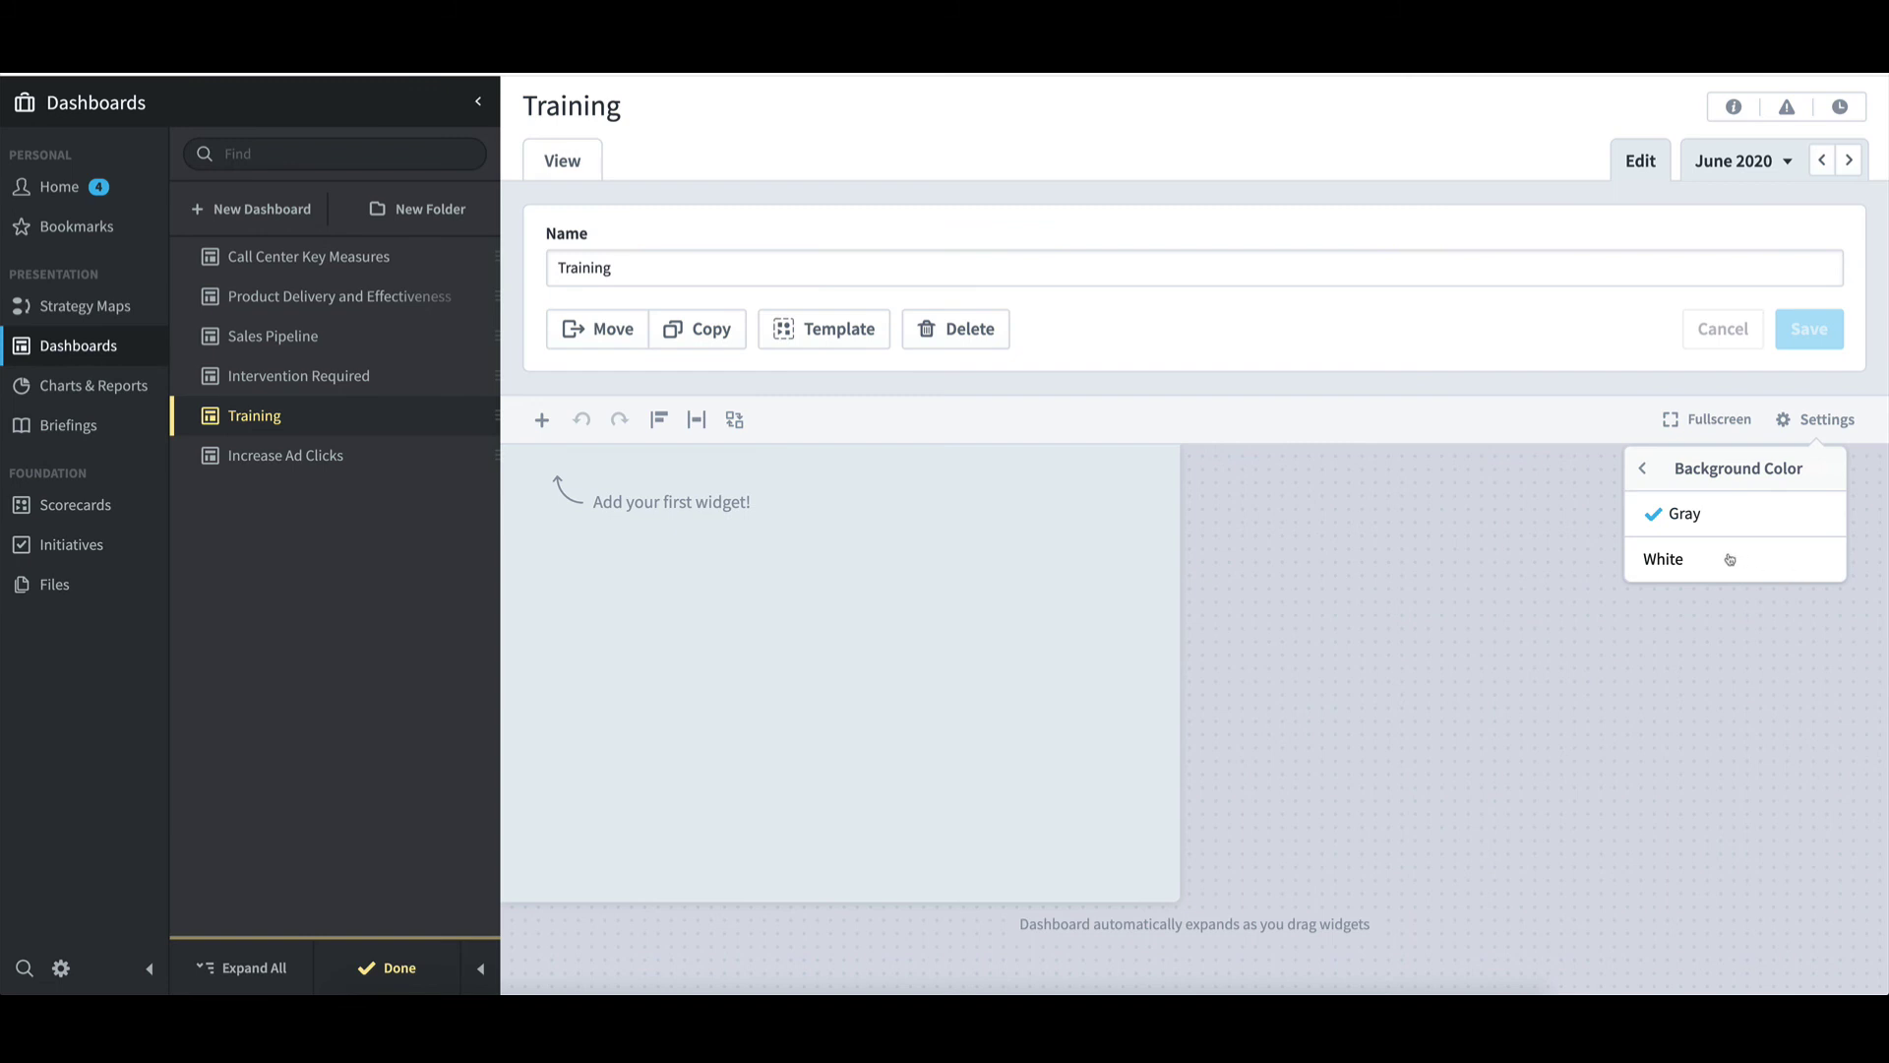
{"action": "left_click", "coordinate": [1677, 559]}
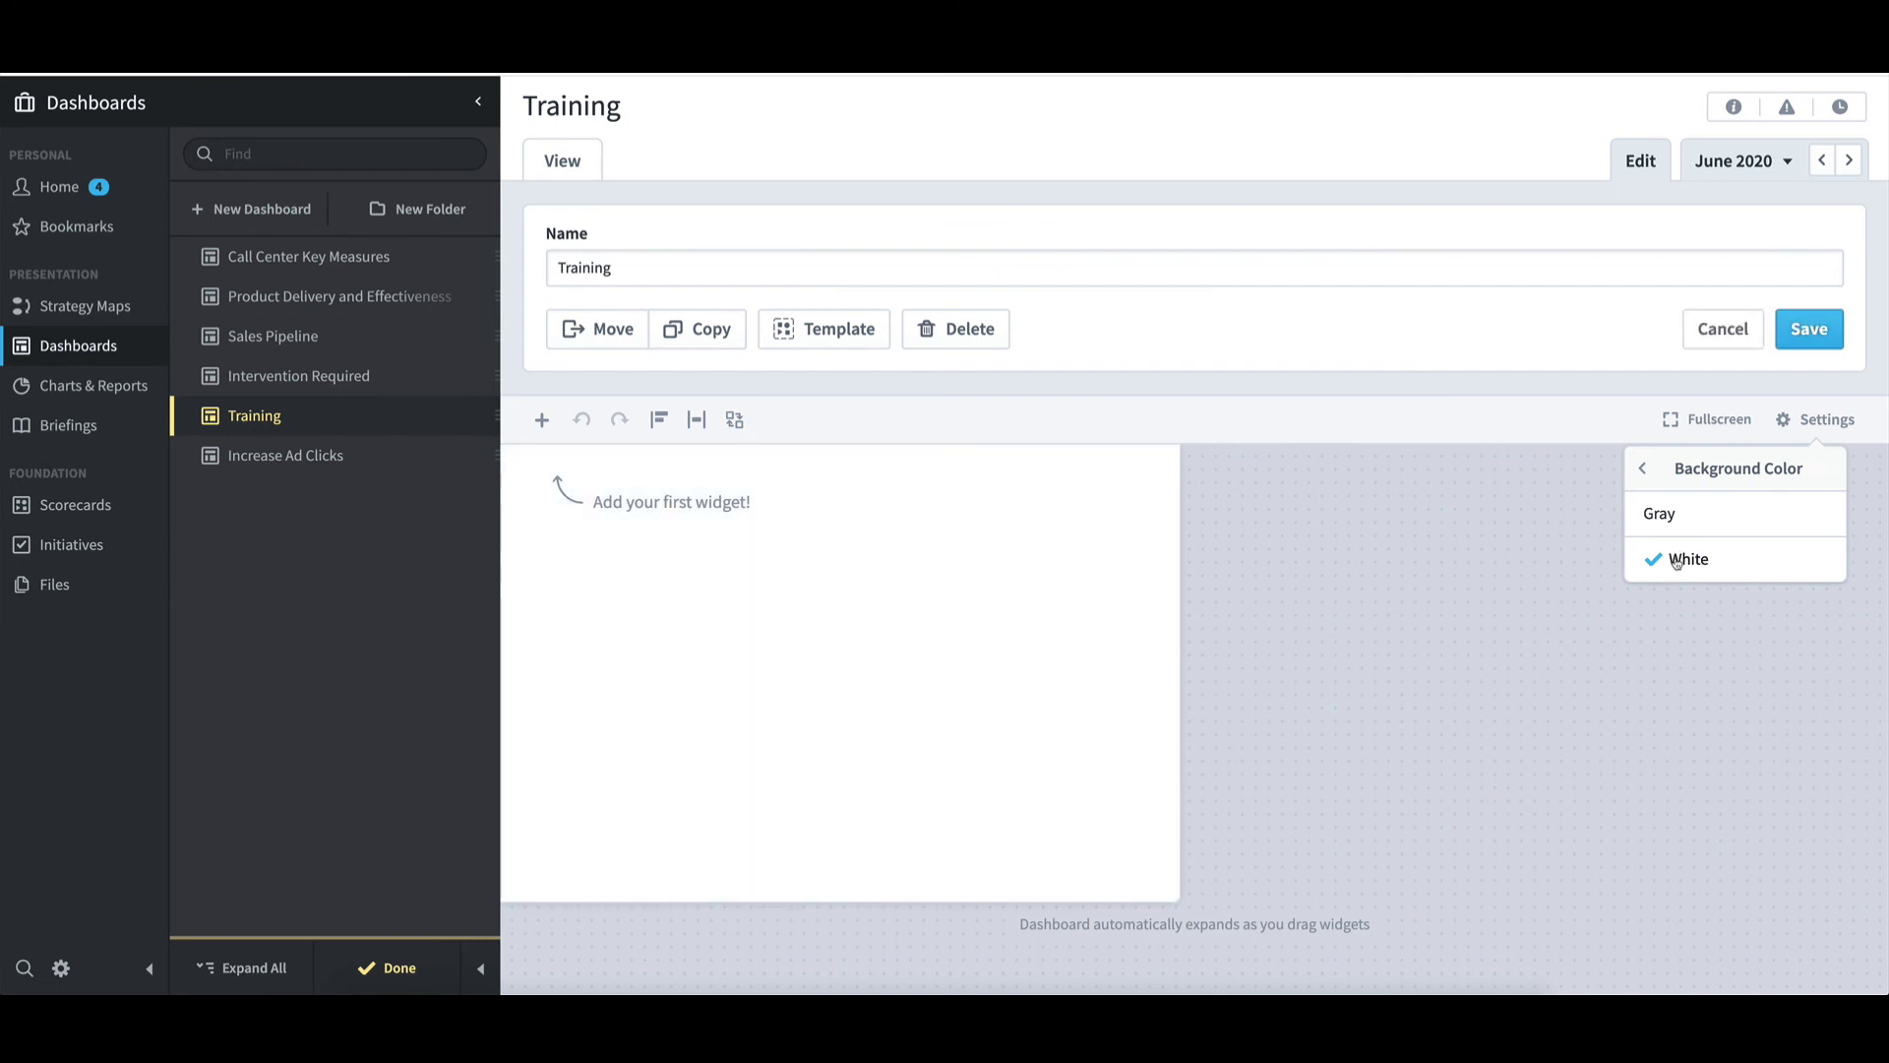
Try Grid and None widget snapping, then set Snap To back to Widgets
{"action": "left_click", "coordinate": [1713, 475]}
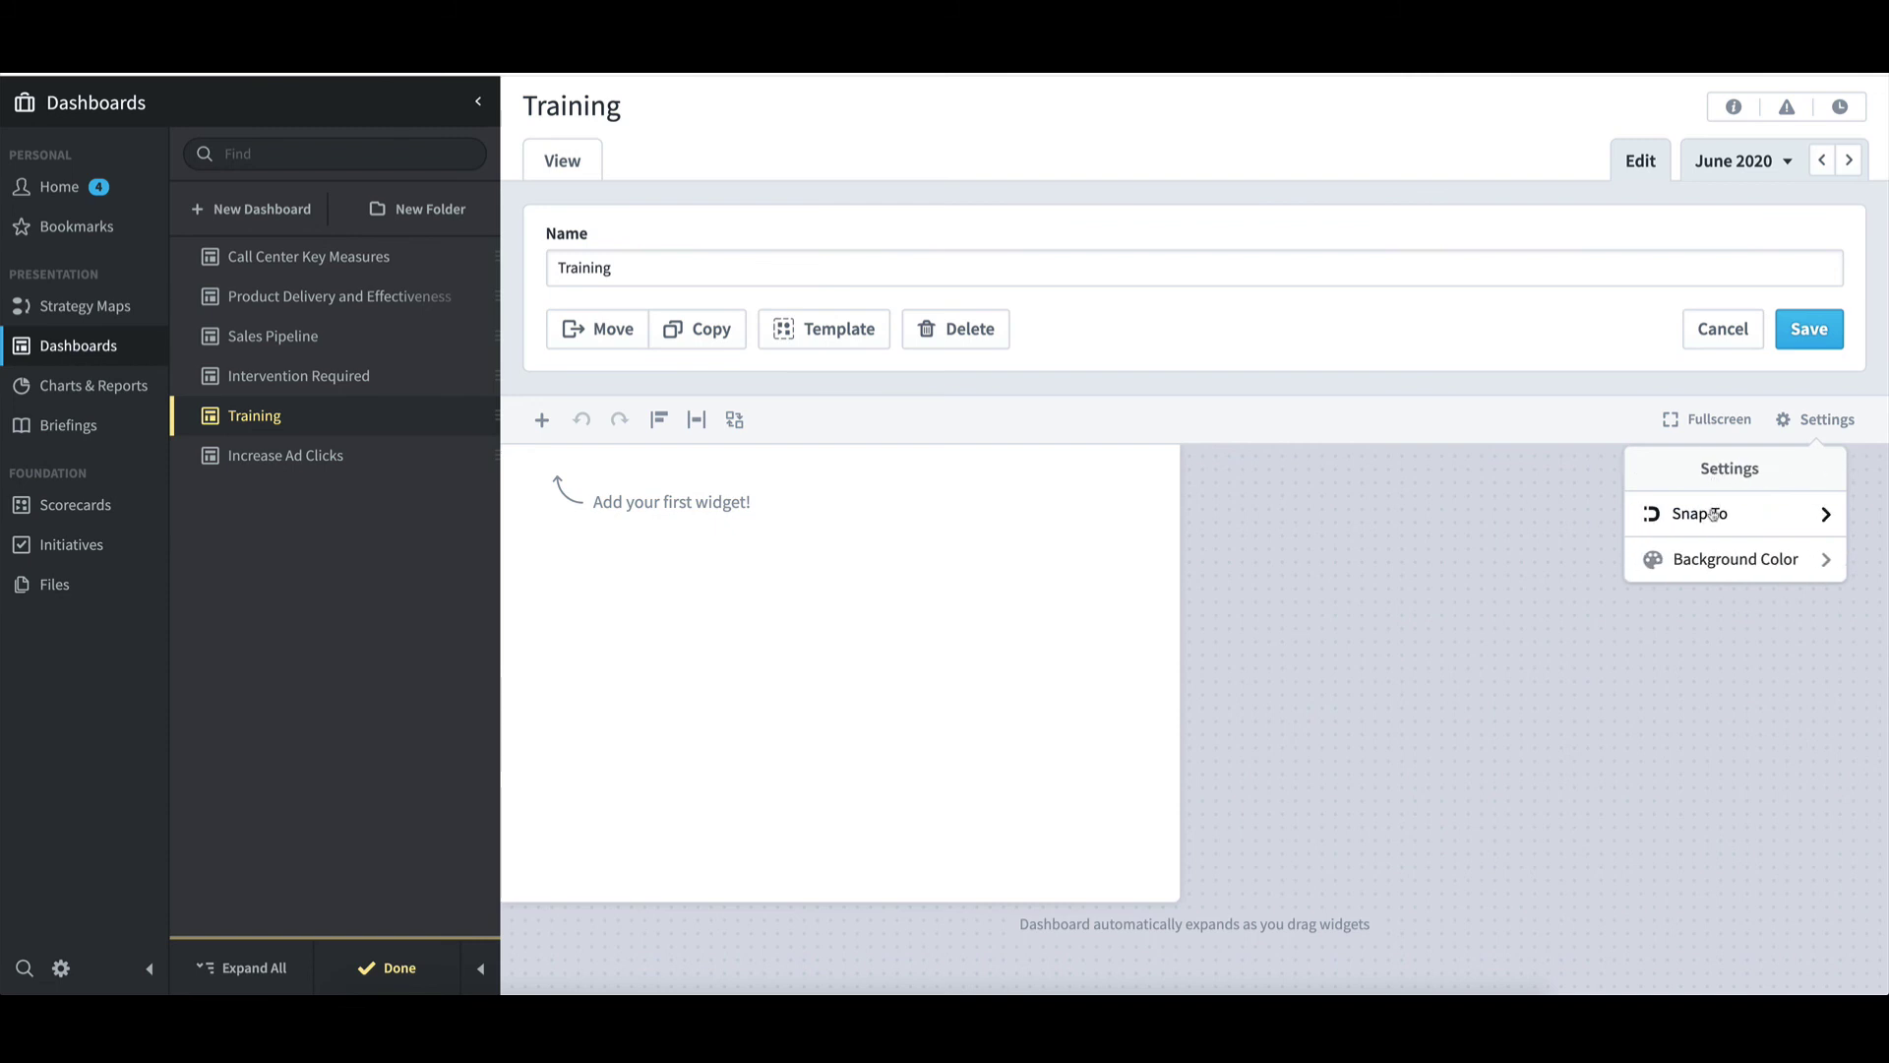
{"action": "left_click", "coordinate": [1713, 514]}
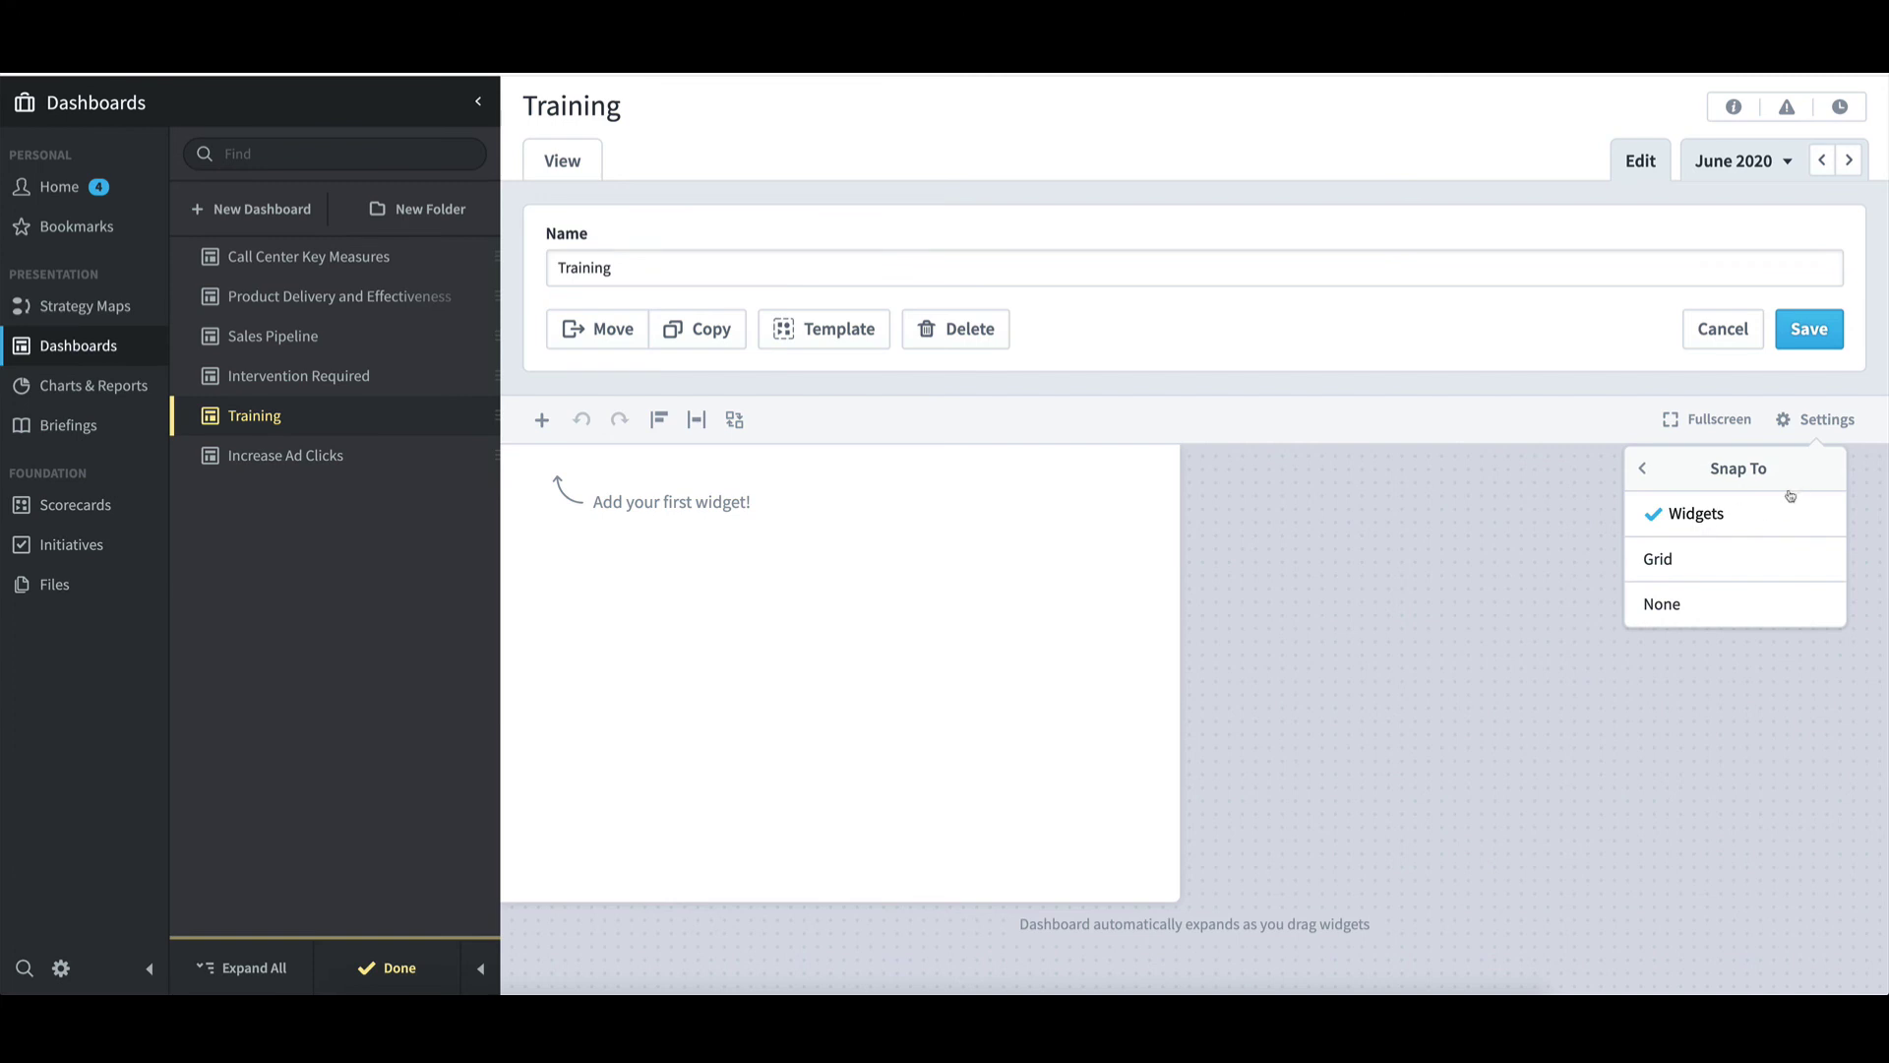
{"action": "left_click", "coordinate": [1696, 569]}
{"action": "left_click", "coordinate": [1685, 606]}
{"action": "left_click", "coordinate": [1686, 520]}
Add an Image widget, preview Spider.png for upload, then cancel the file dialog
{"action": "left_click", "coordinate": [543, 421]}
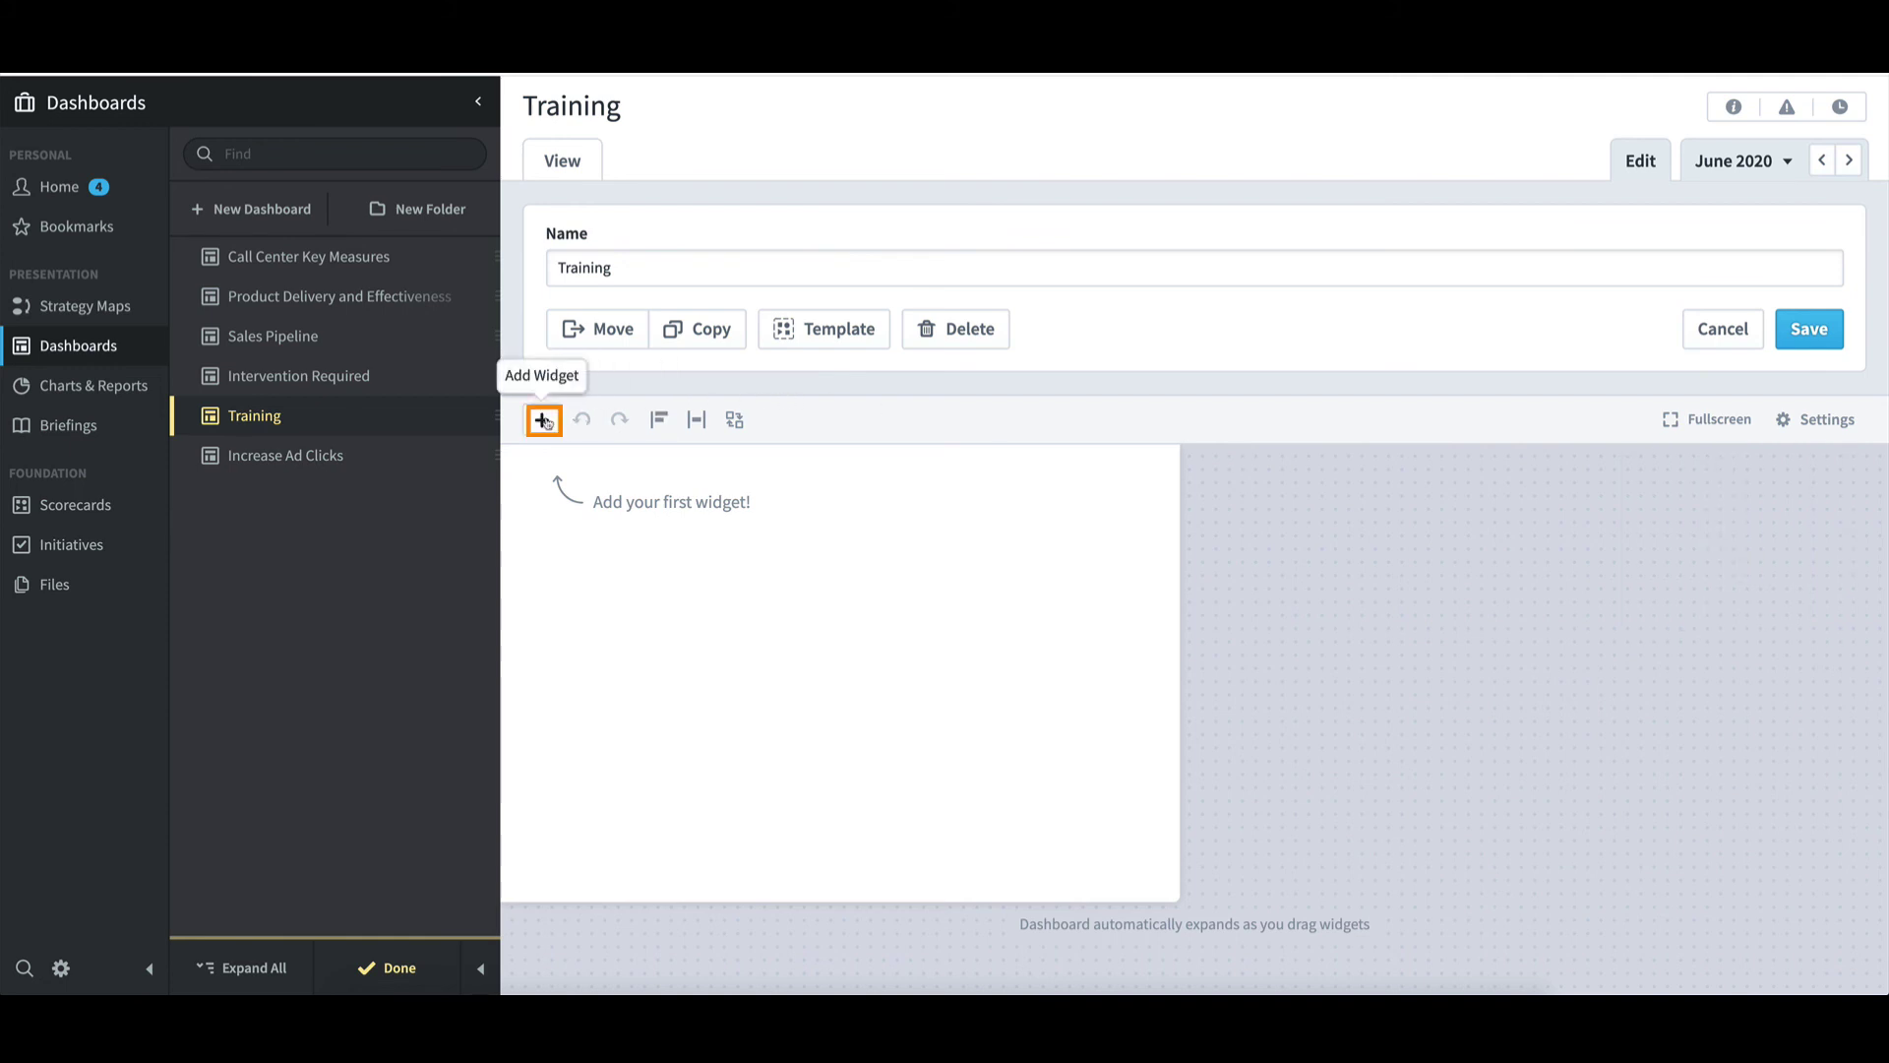
{"action": "left_click", "coordinate": [543, 420]}
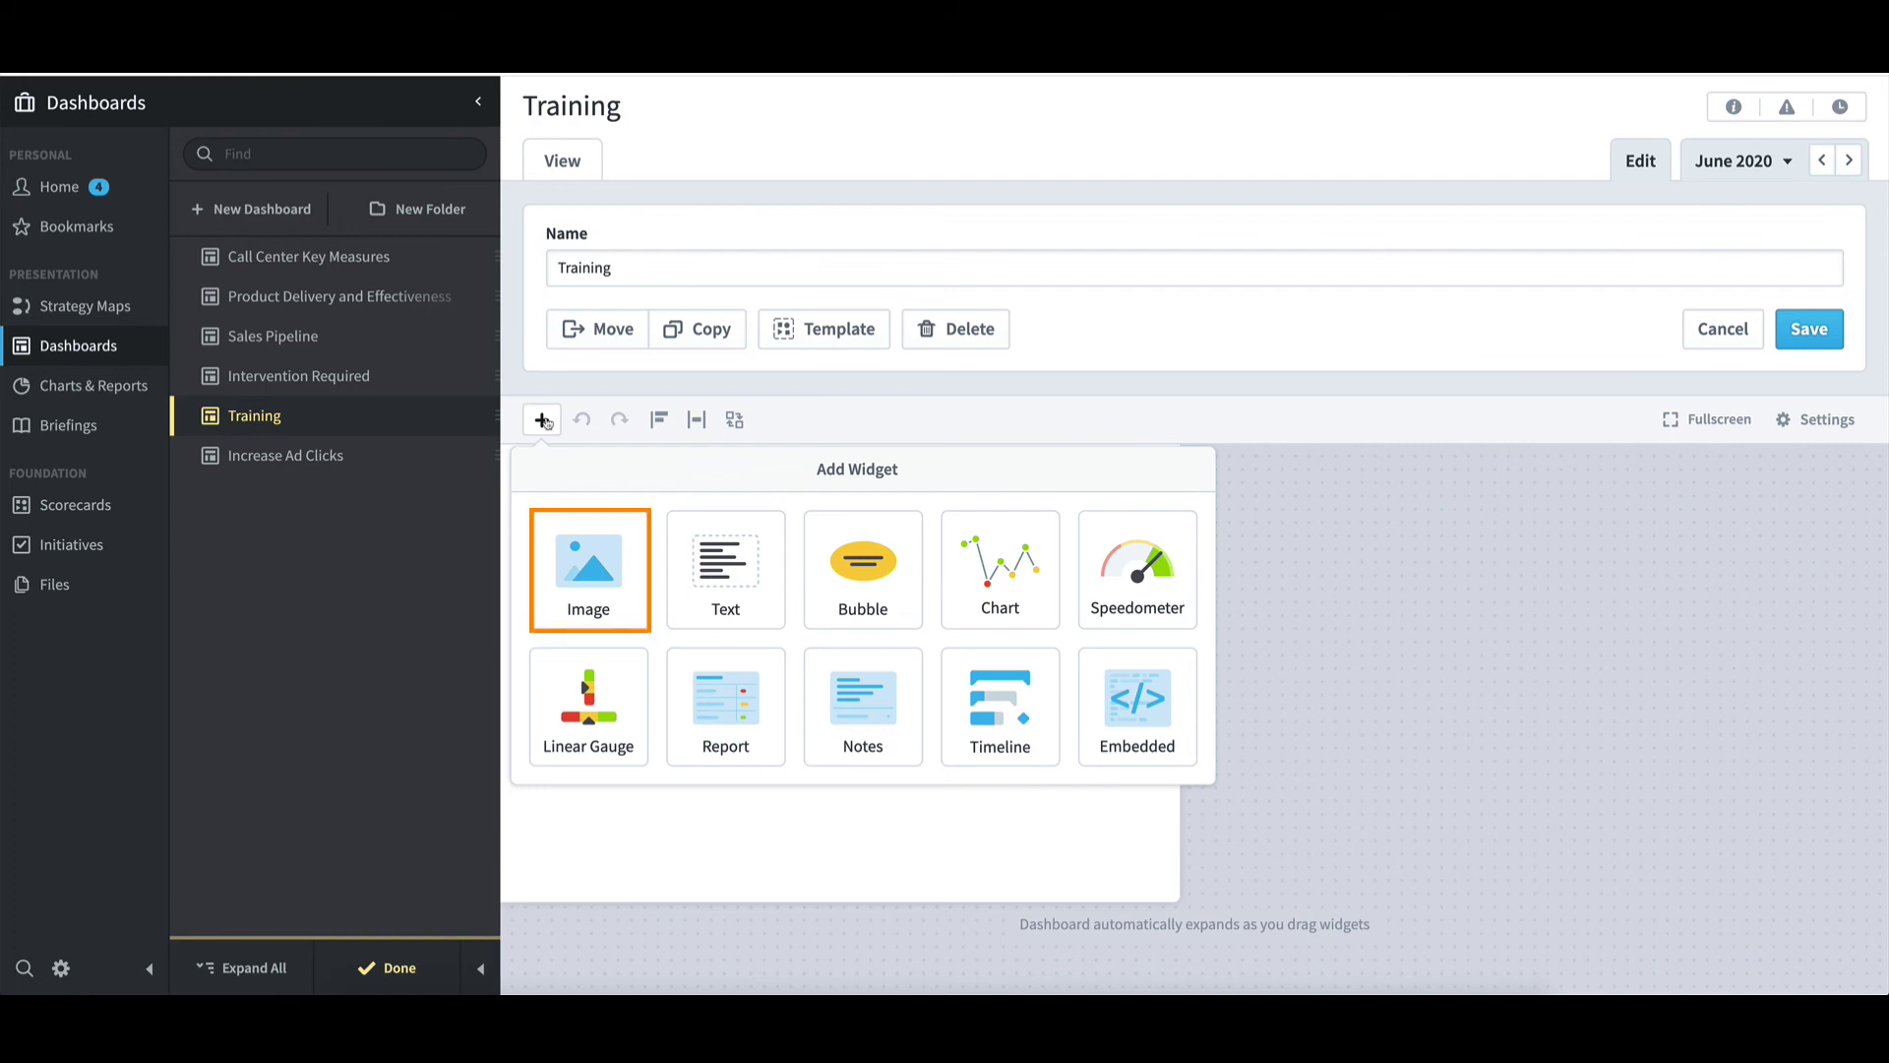
{"action": "left_click", "coordinate": [608, 583]}
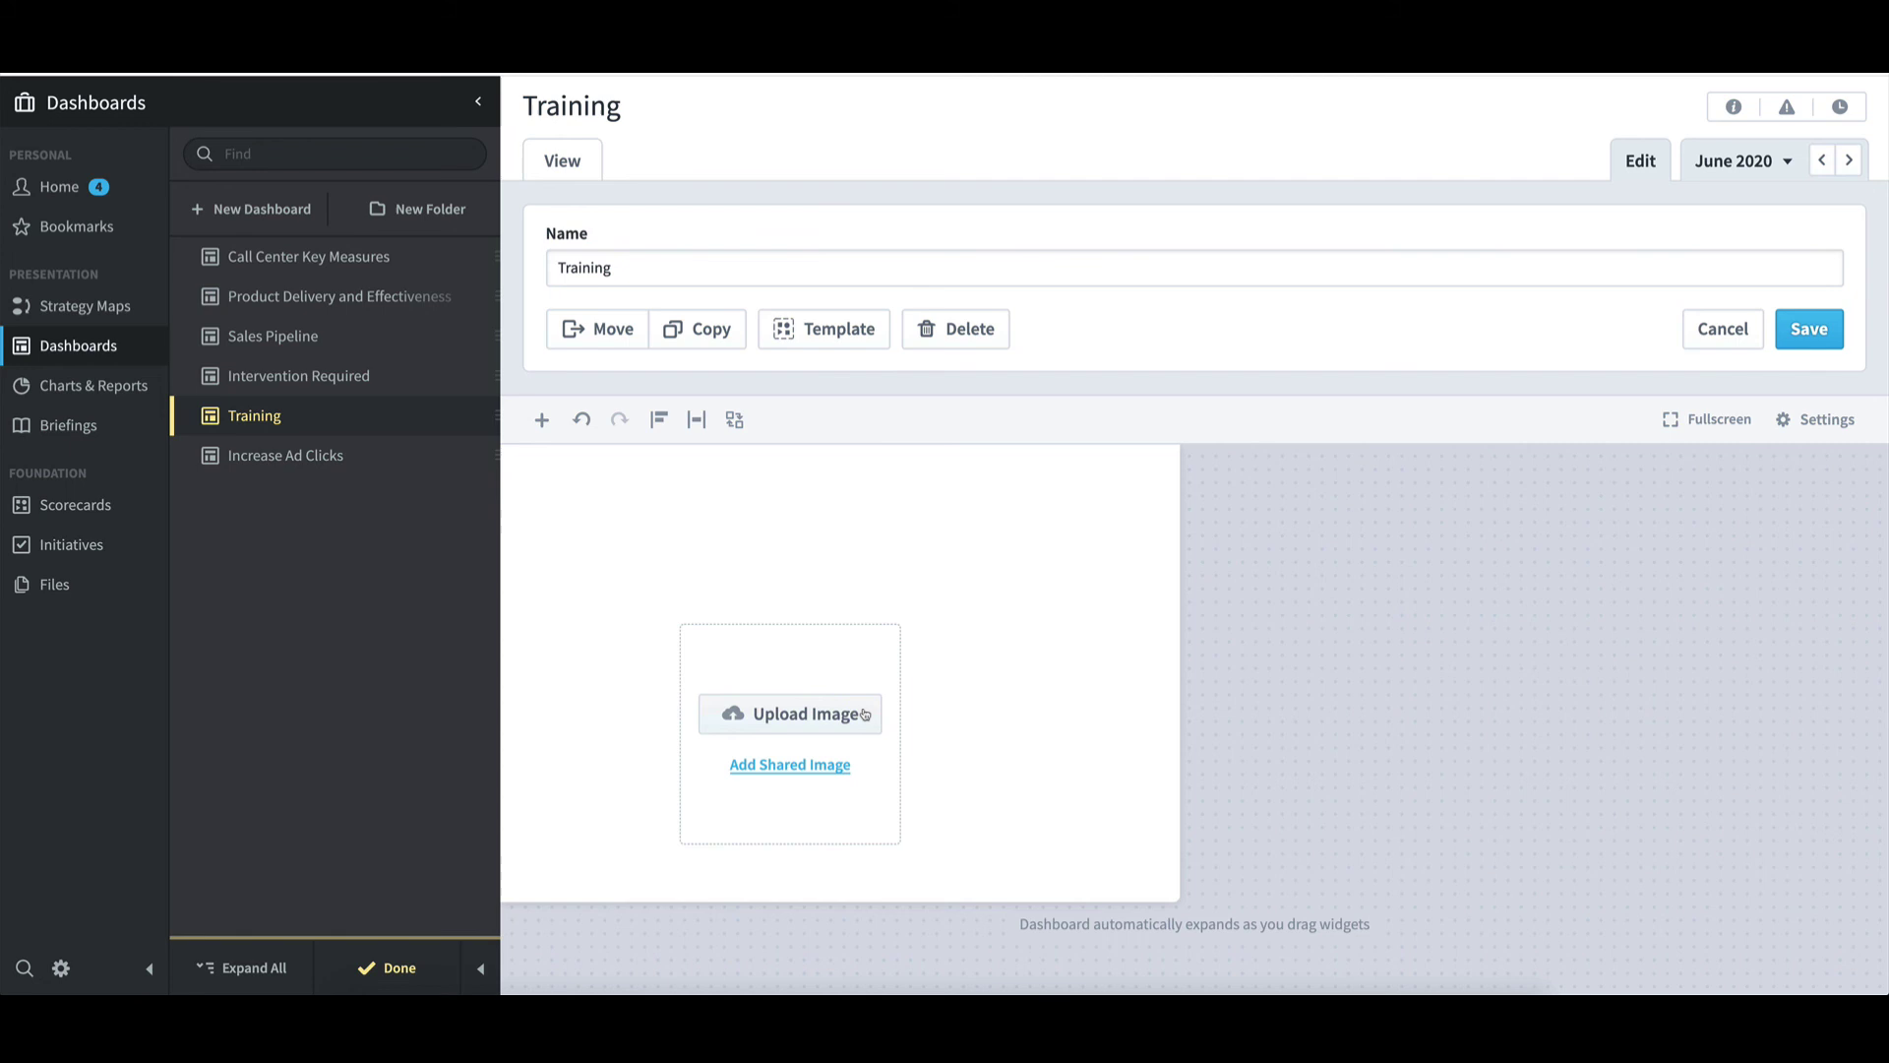
{"action": "left_click", "coordinate": [865, 714]}
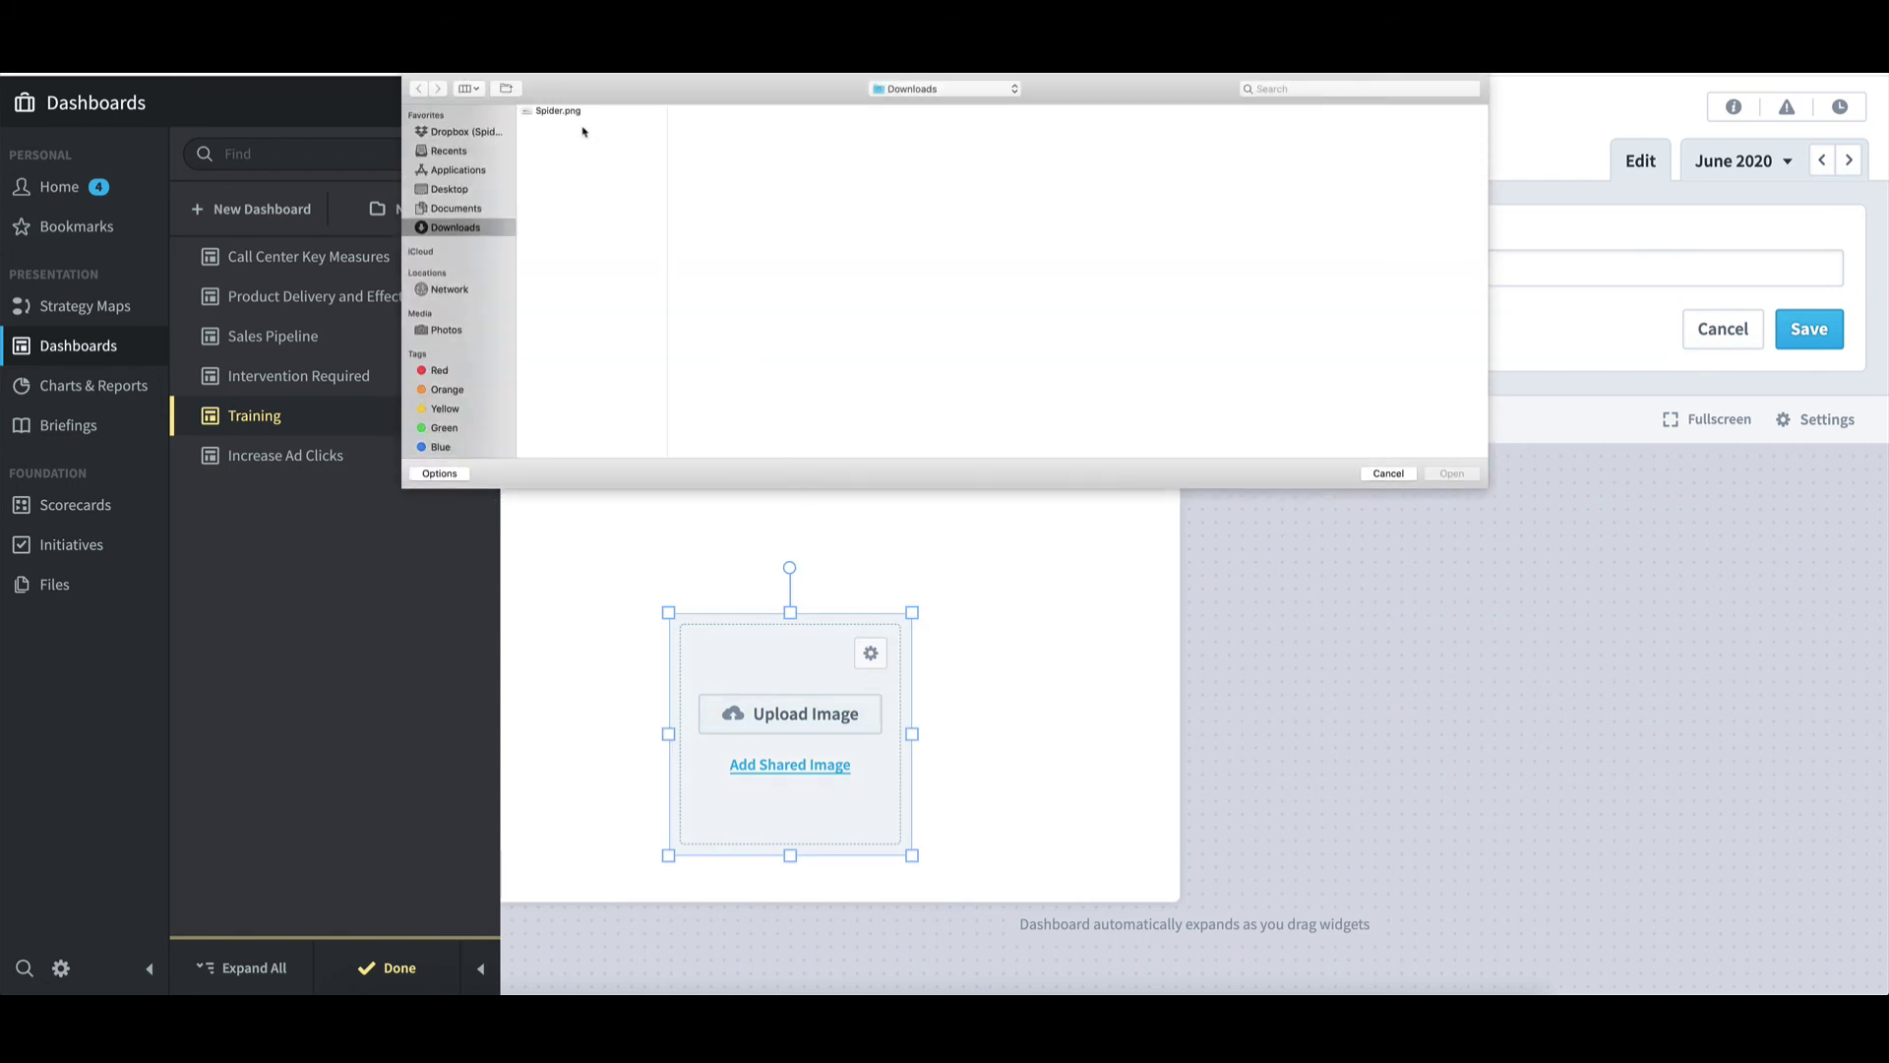
{"action": "left_click", "coordinate": [586, 112]}
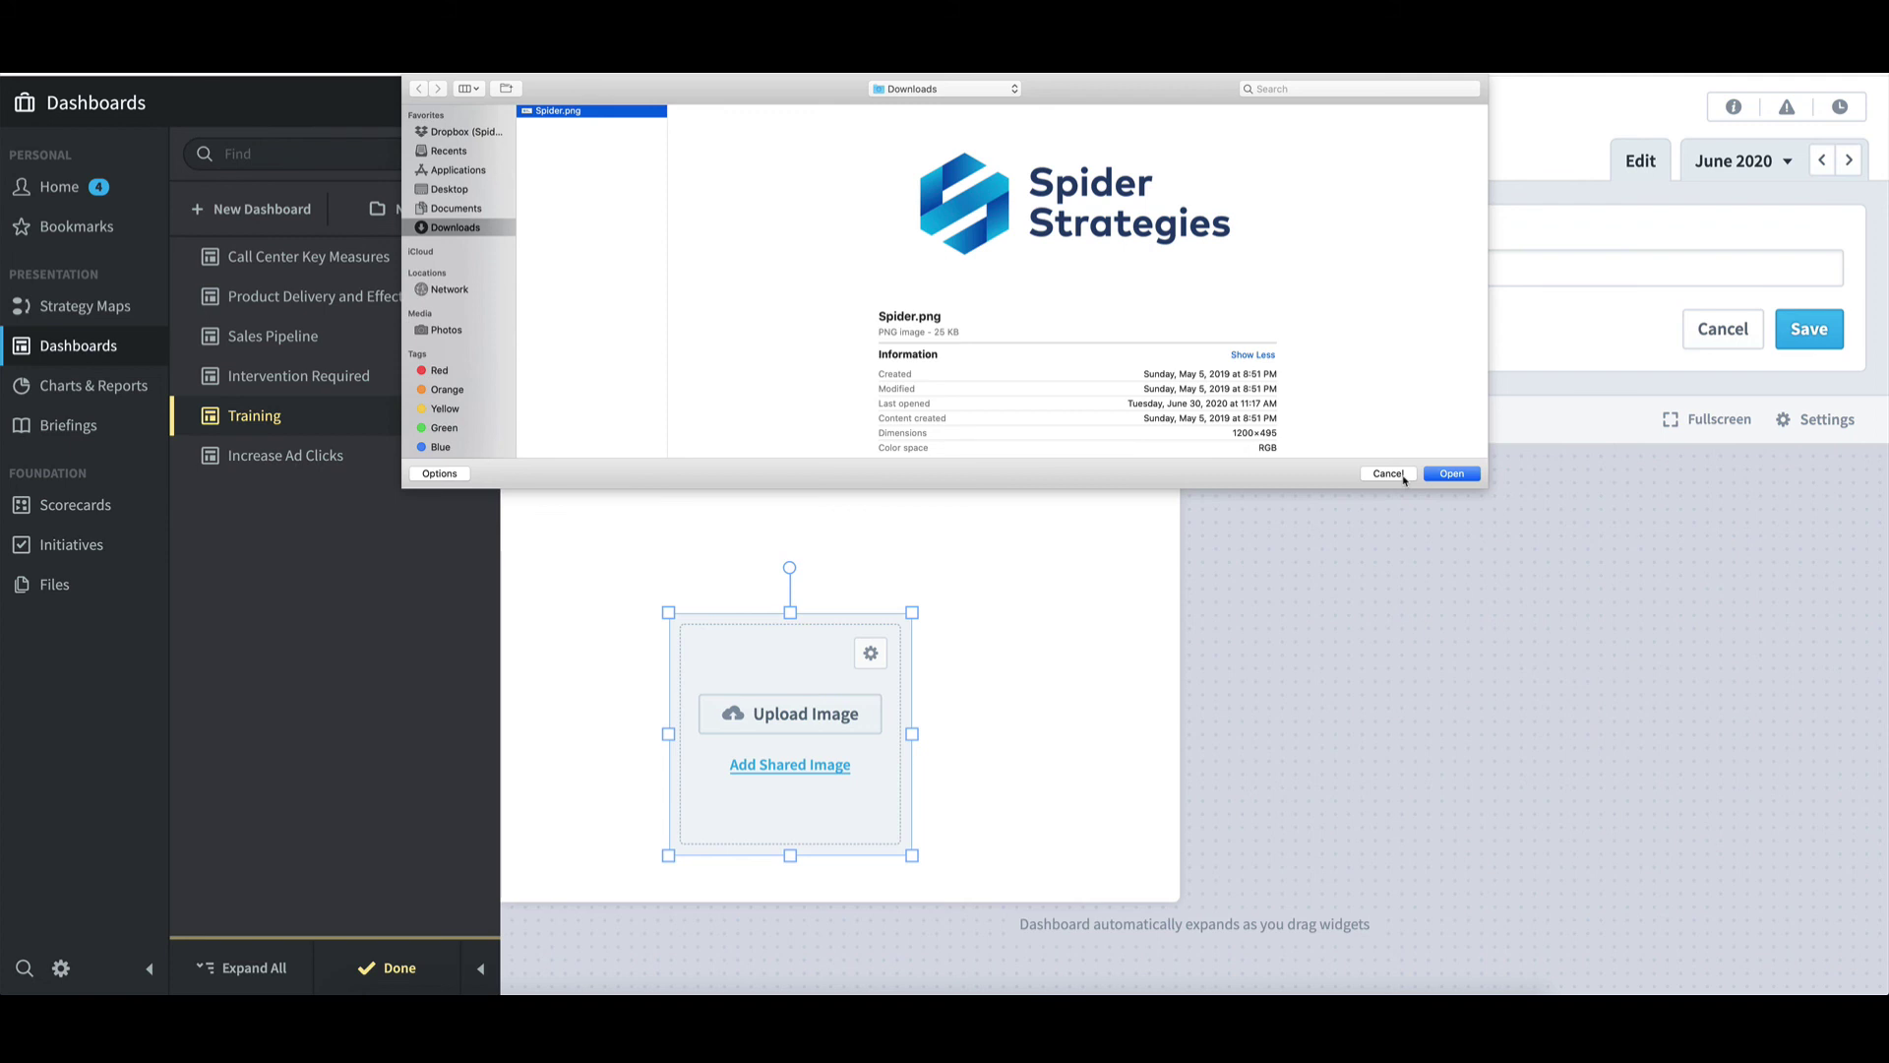
{"action": "left_click", "coordinate": [1388, 474]}
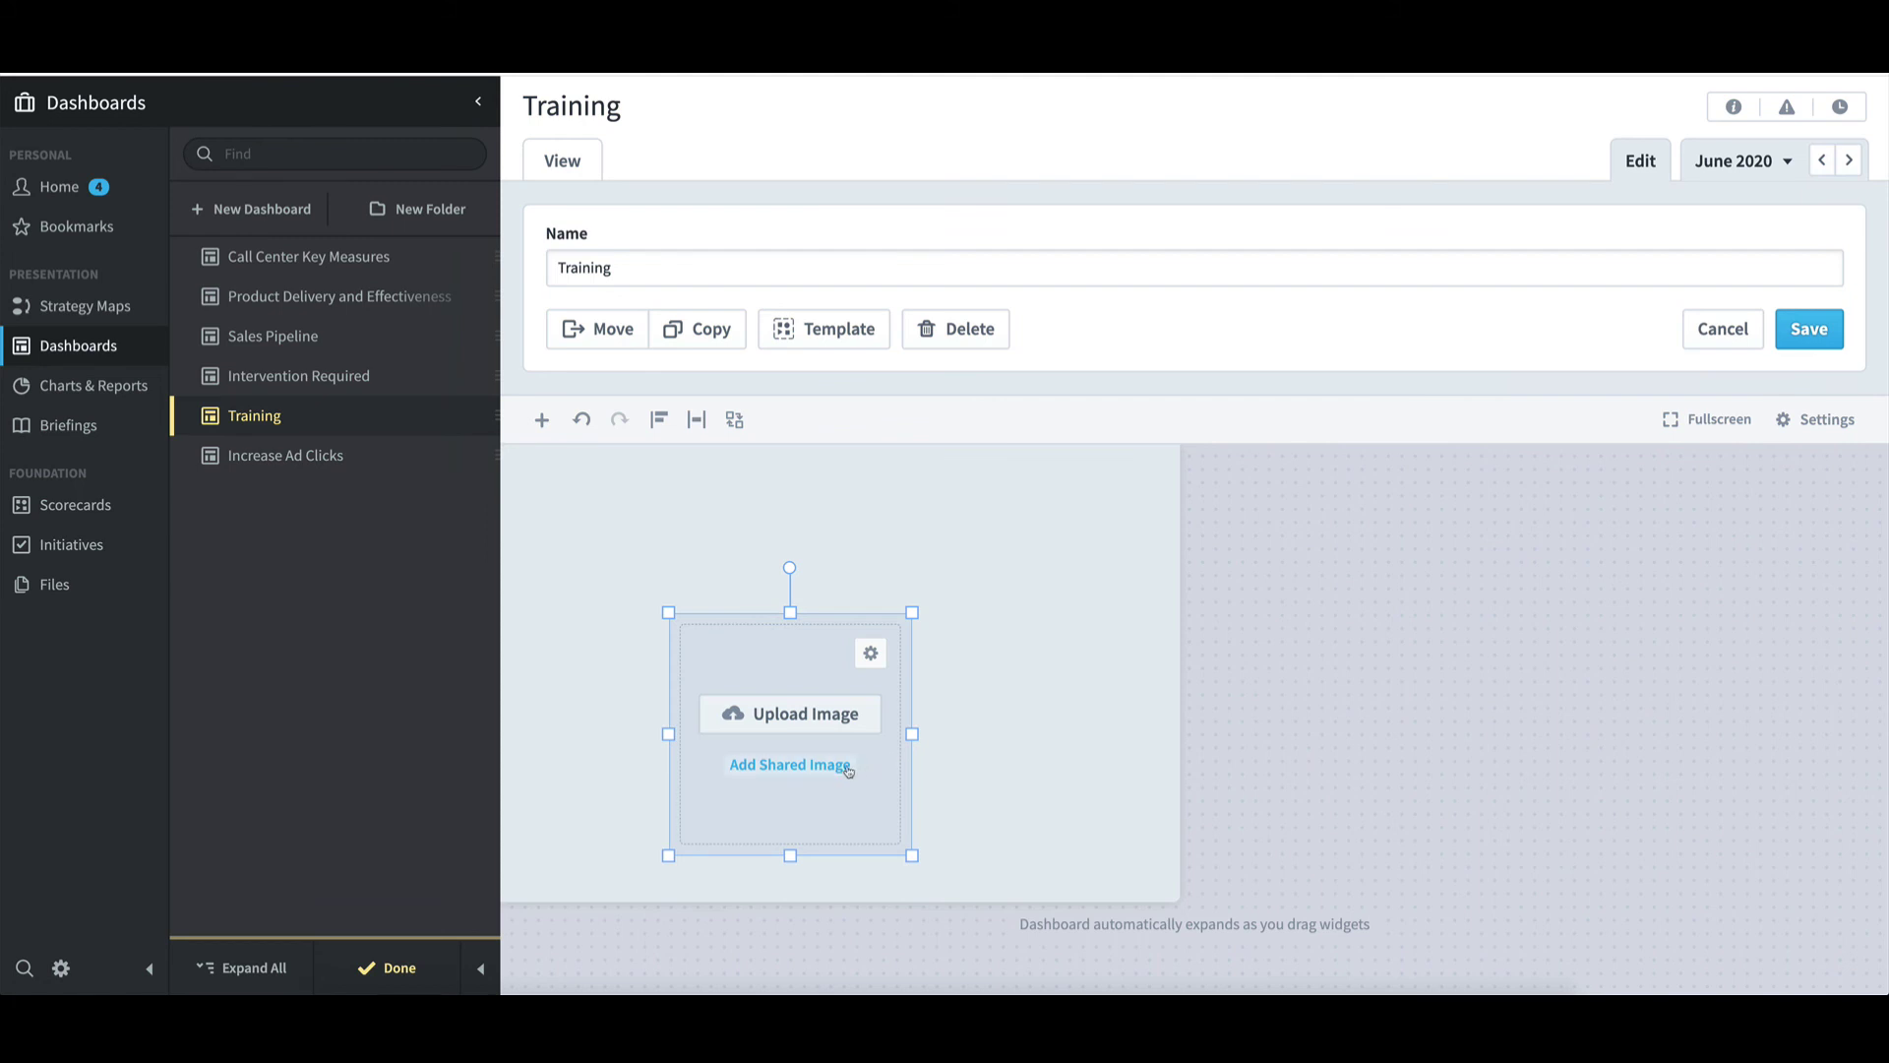
Place the shared Spider Strategies image on the canvas, then delete that image widget
{"action": "left_click", "coordinate": [790, 765]}
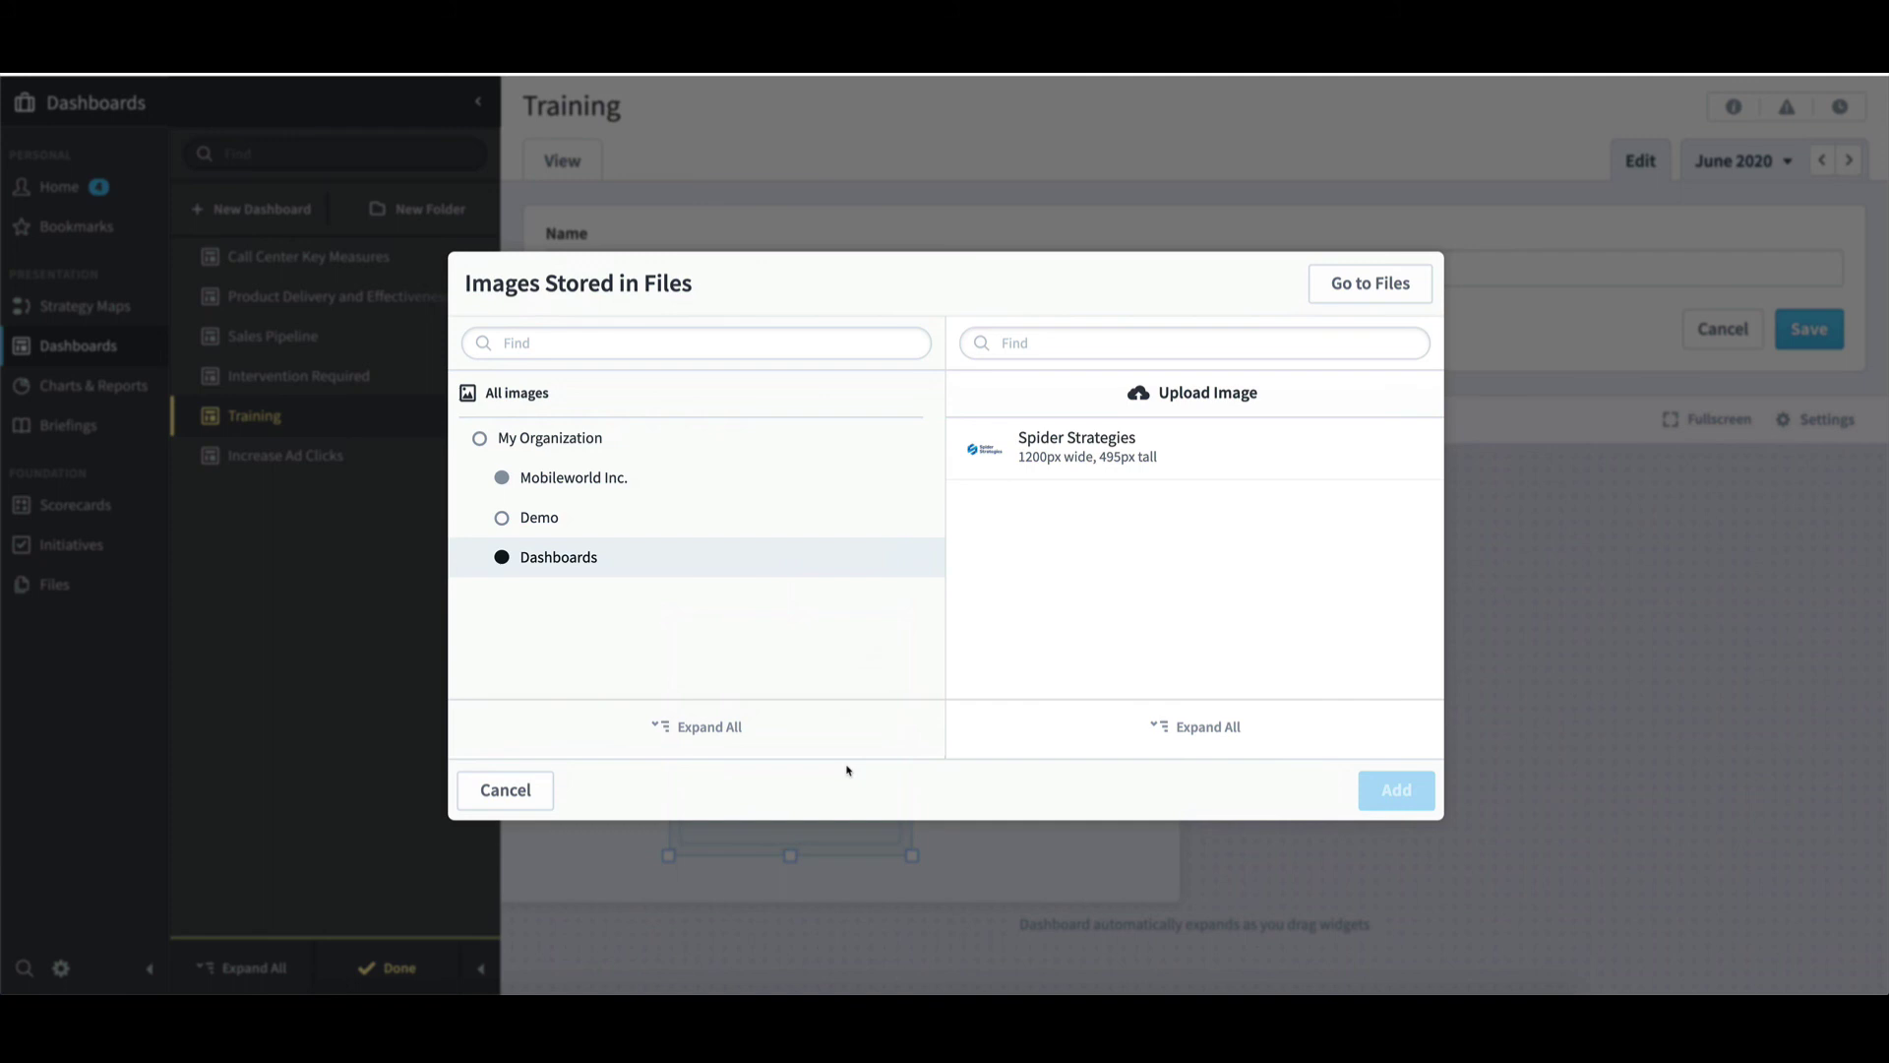
{"action": "left_click", "coordinate": [1086, 443]}
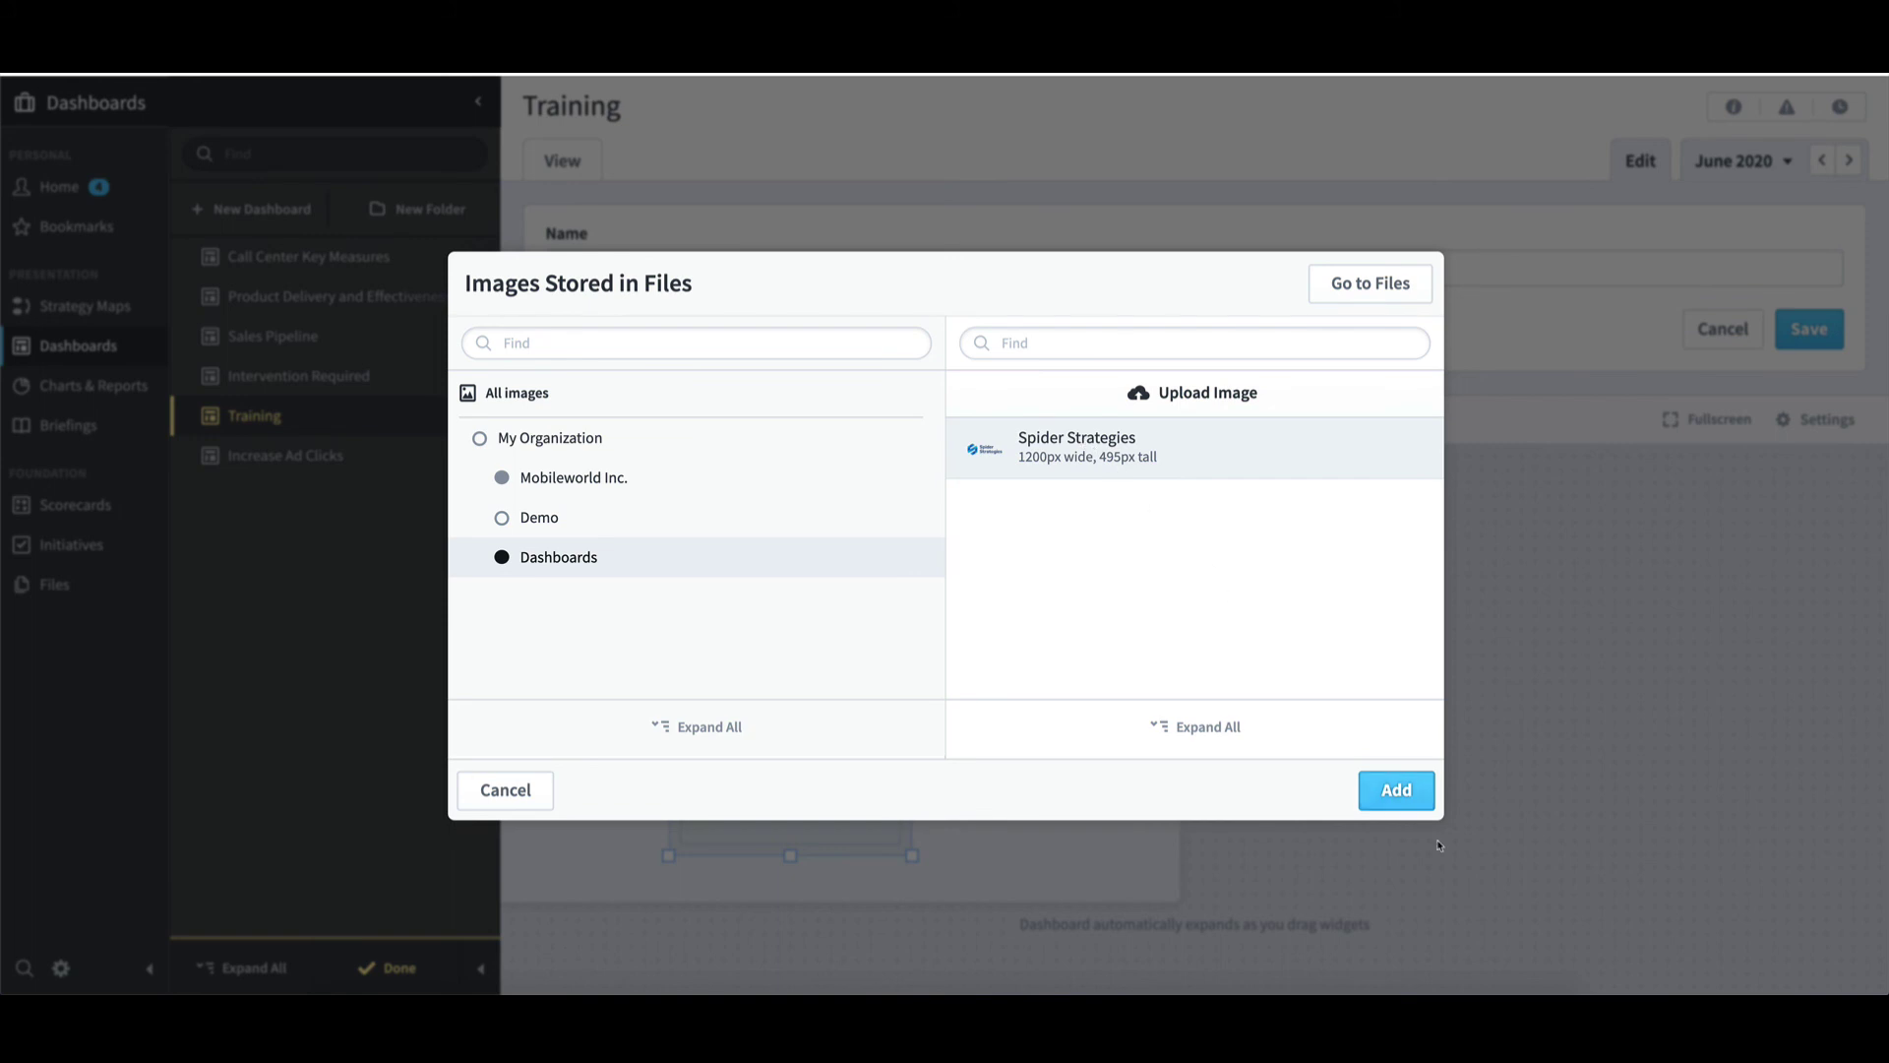
{"action": "left_click", "coordinate": [1422, 802]}
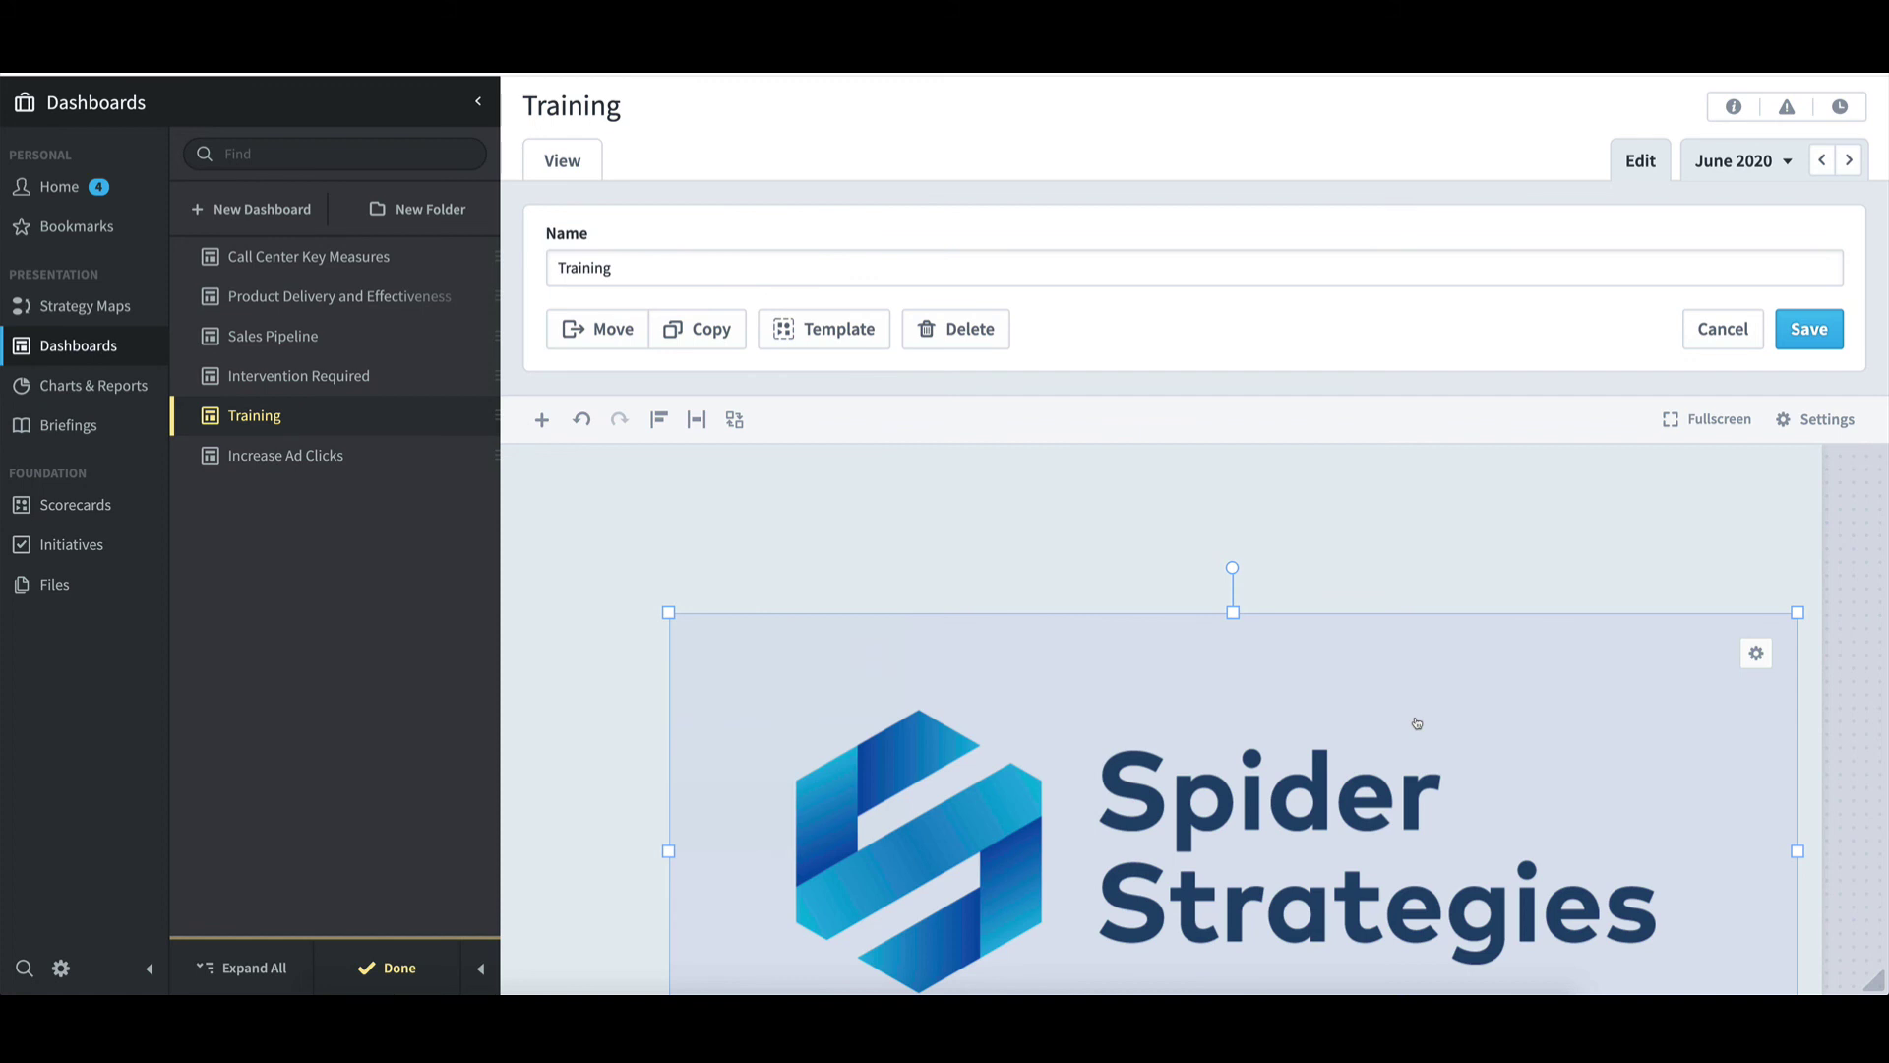
{"action": "key", "text": "Delete"}
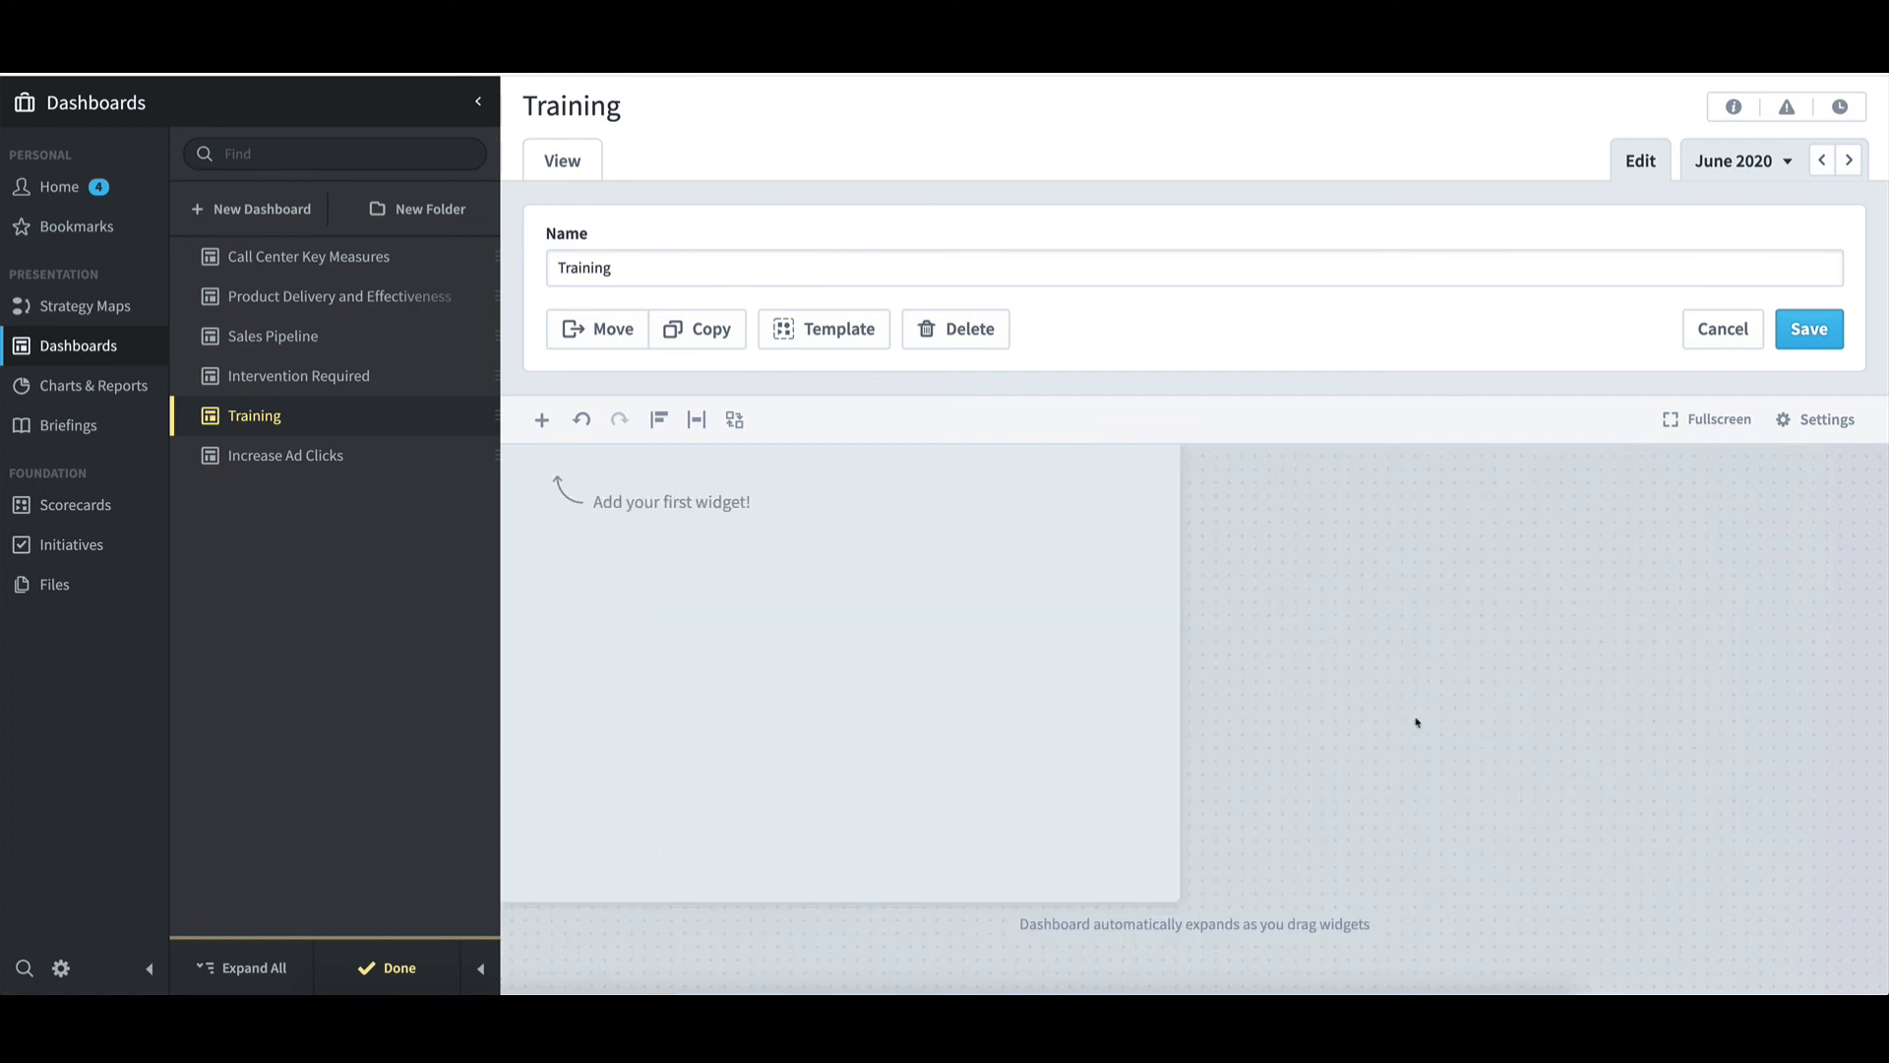
Add a text widget with the heading 'Training Dashboard'
{"action": "left_click", "coordinate": [543, 422]}
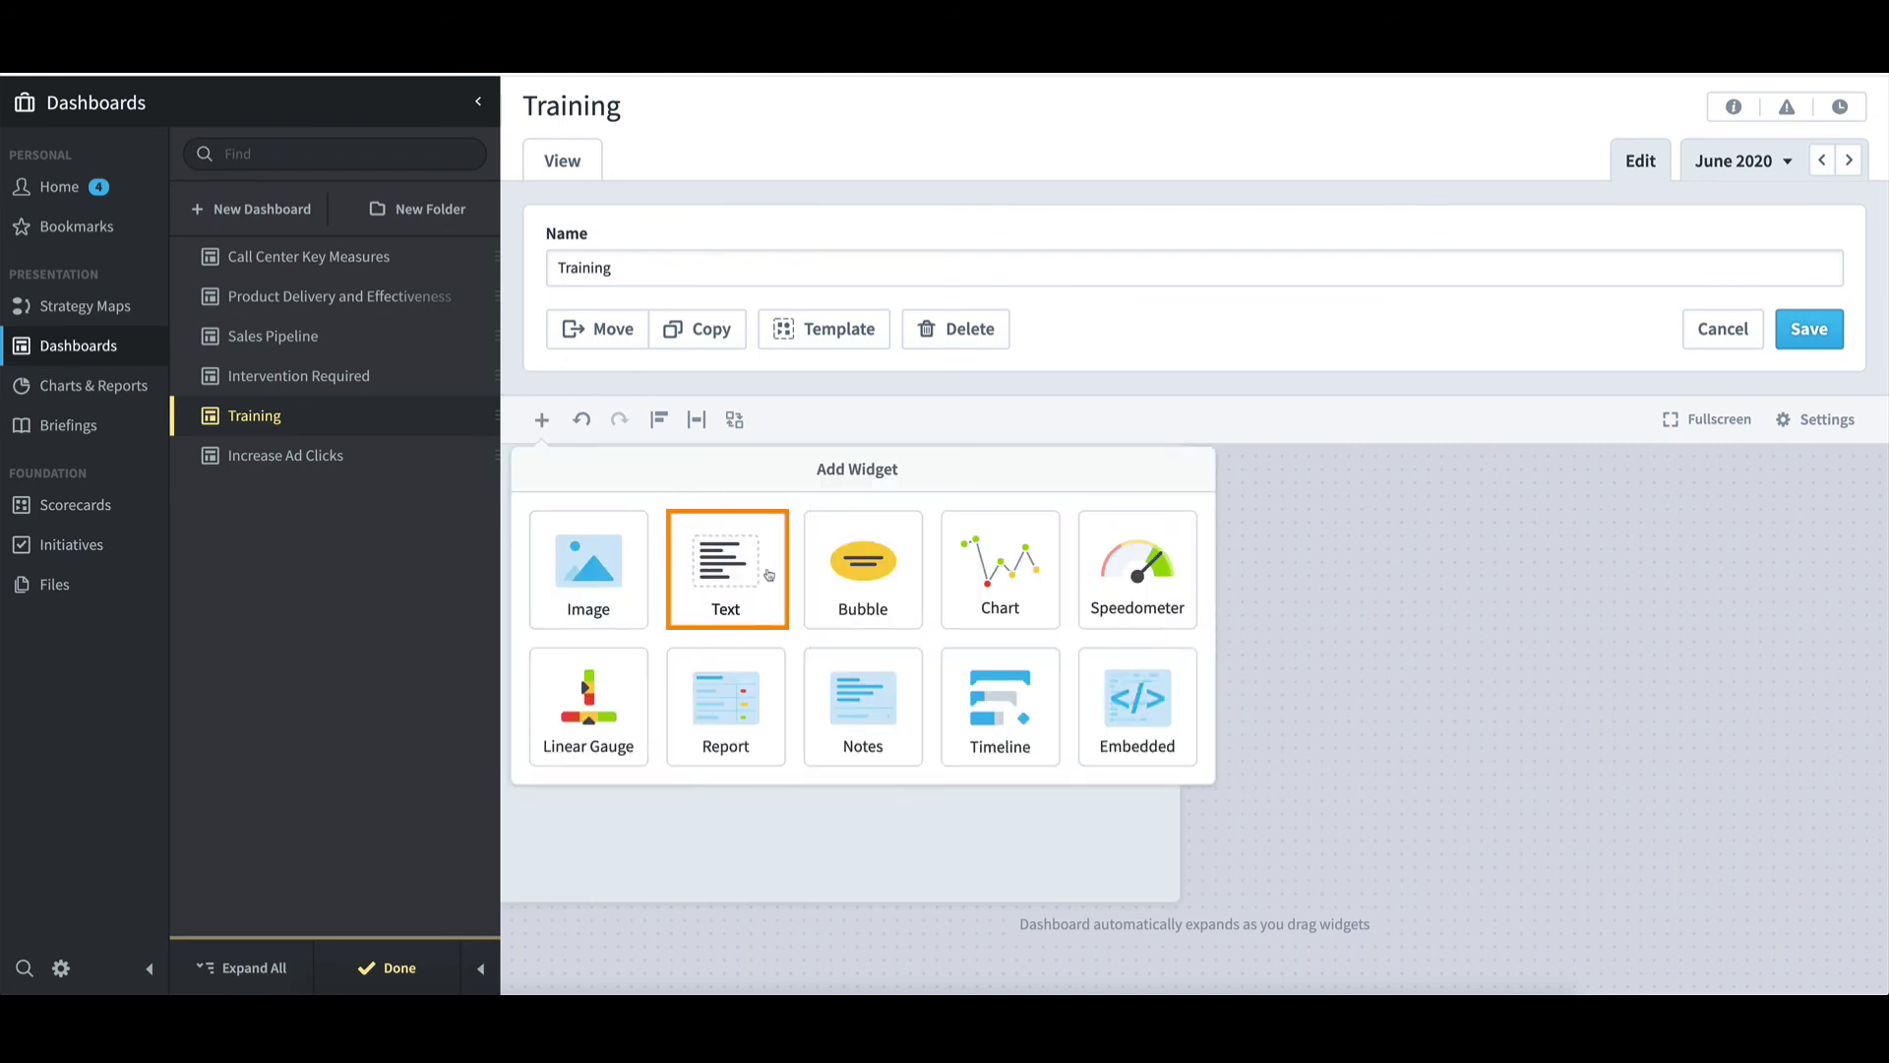
{"action": "left_click", "coordinate": [769, 574]}
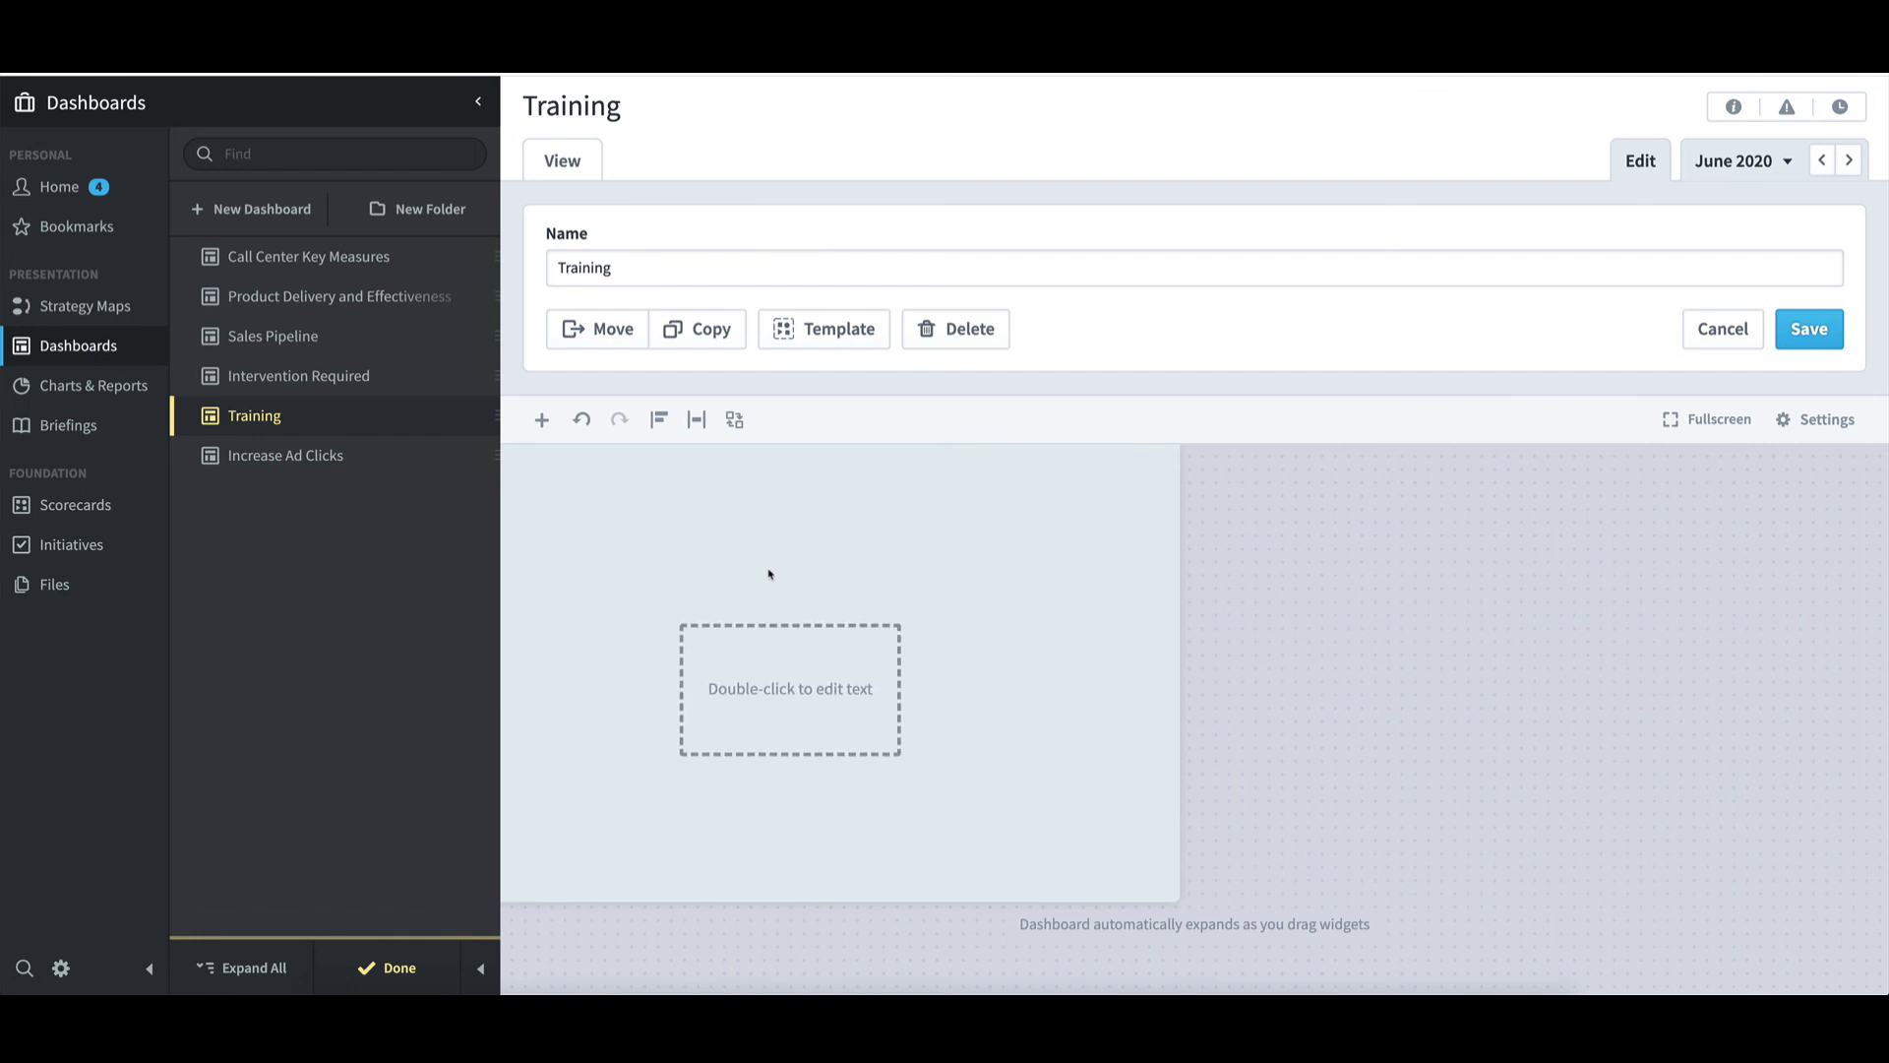
{"action": "double_click", "coordinate": [827, 689]}
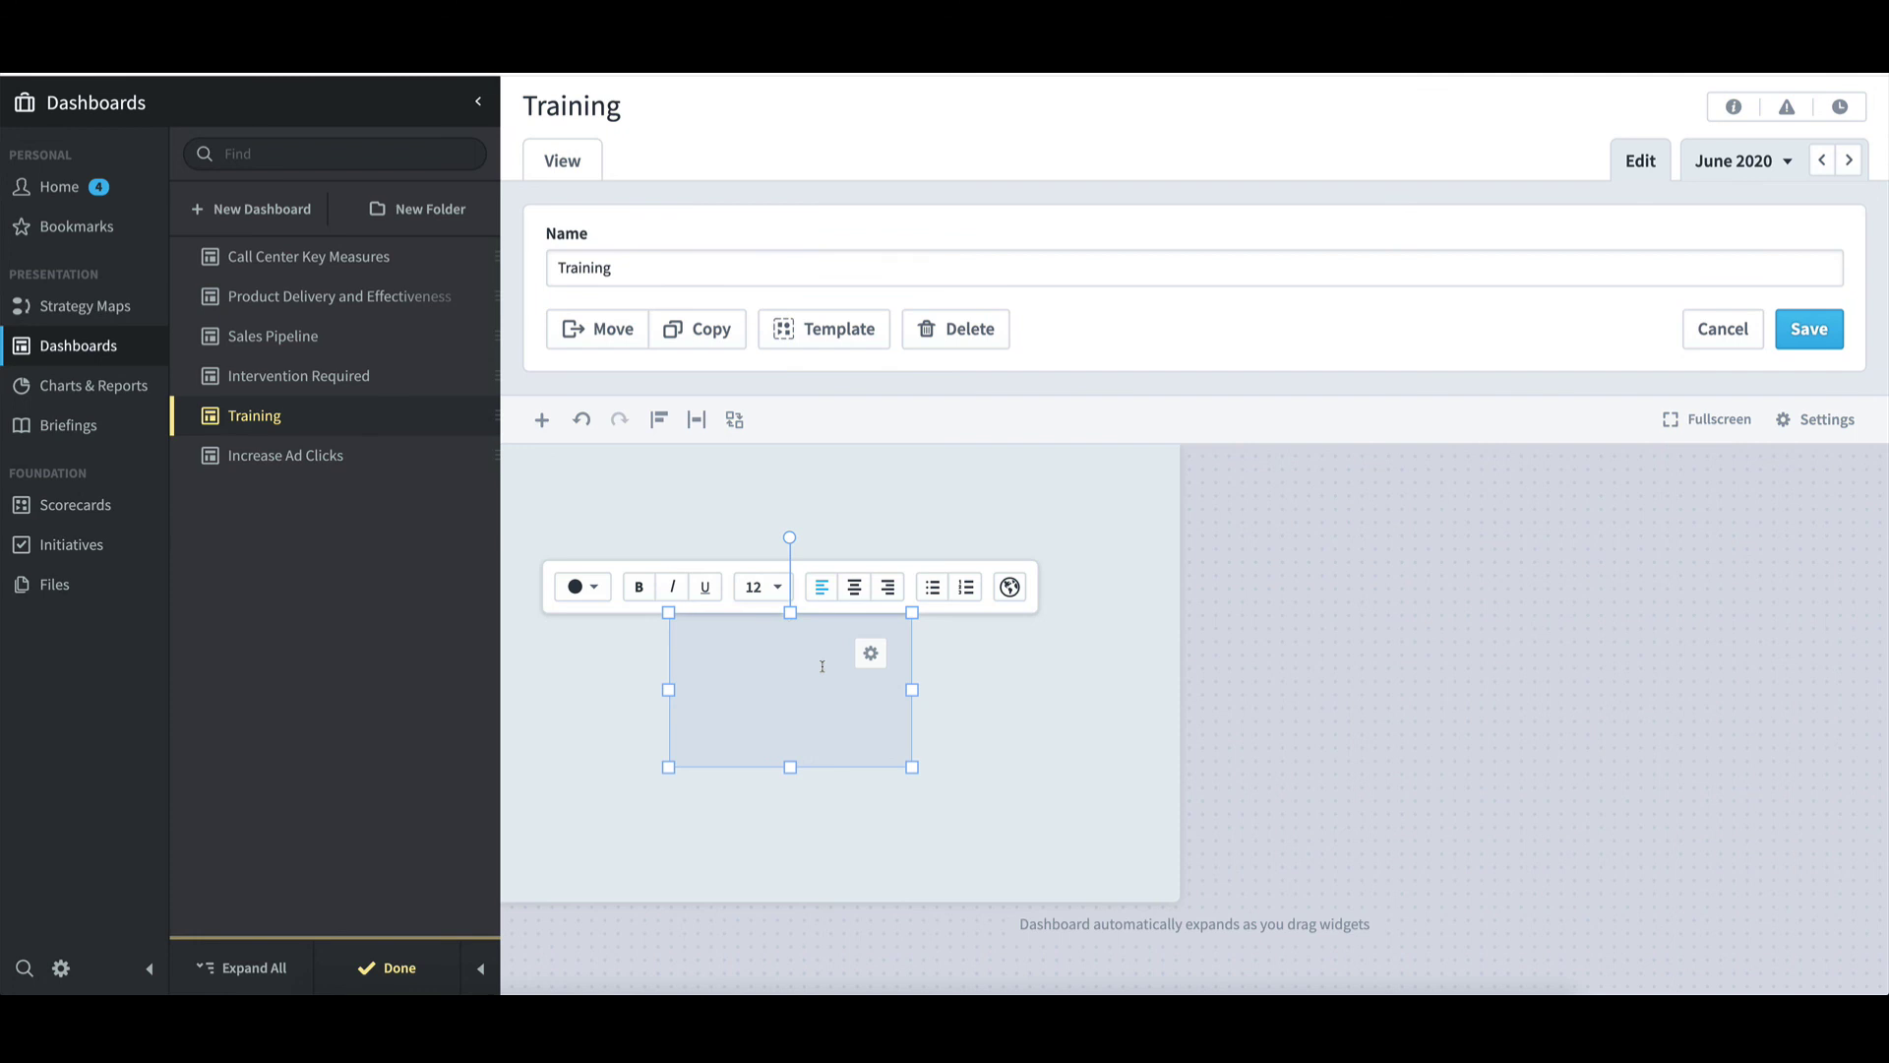
{"action": "type", "text": "Training Dashboard"}
{"action": "left_click_drag", "start_coordinate": [822, 663], "coordinate": [677, 635]}
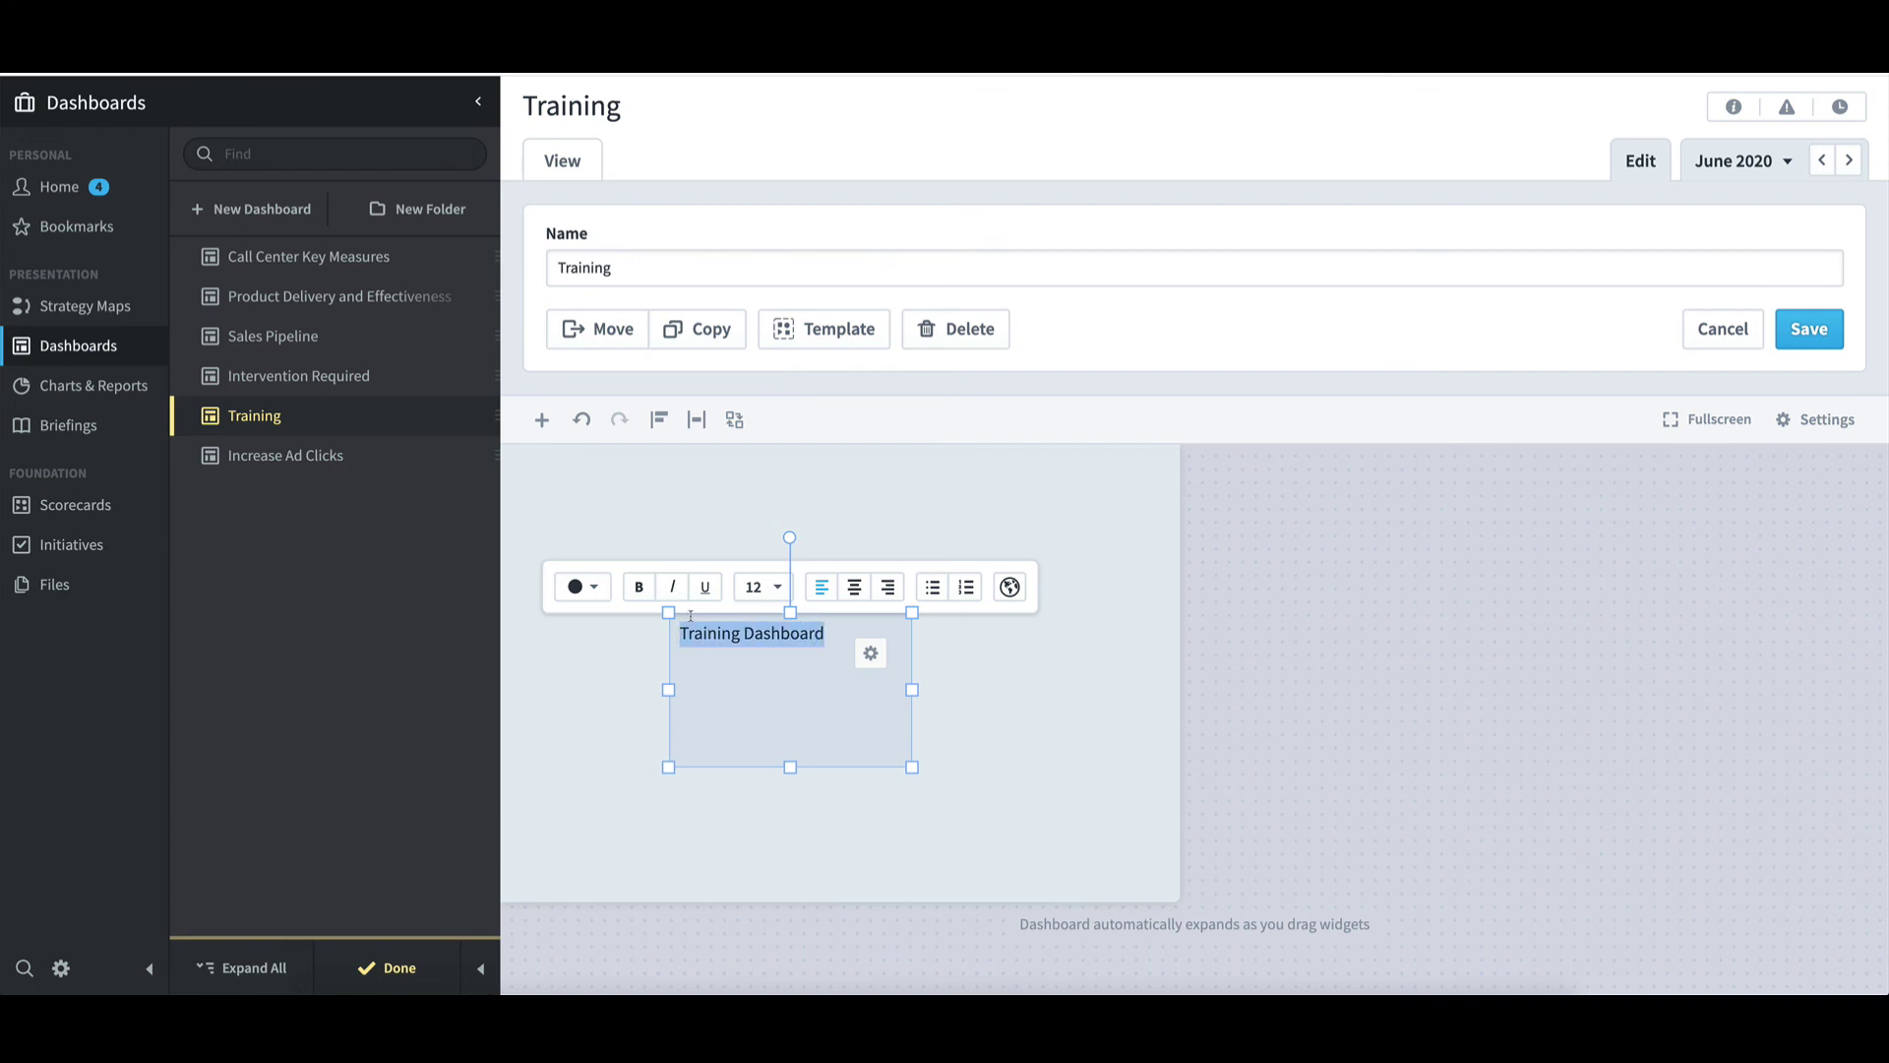
Add [today], [calendar] and [calendar-period] on separate lines below the heading and save
{"action": "left_click", "coordinate": [828, 636]}
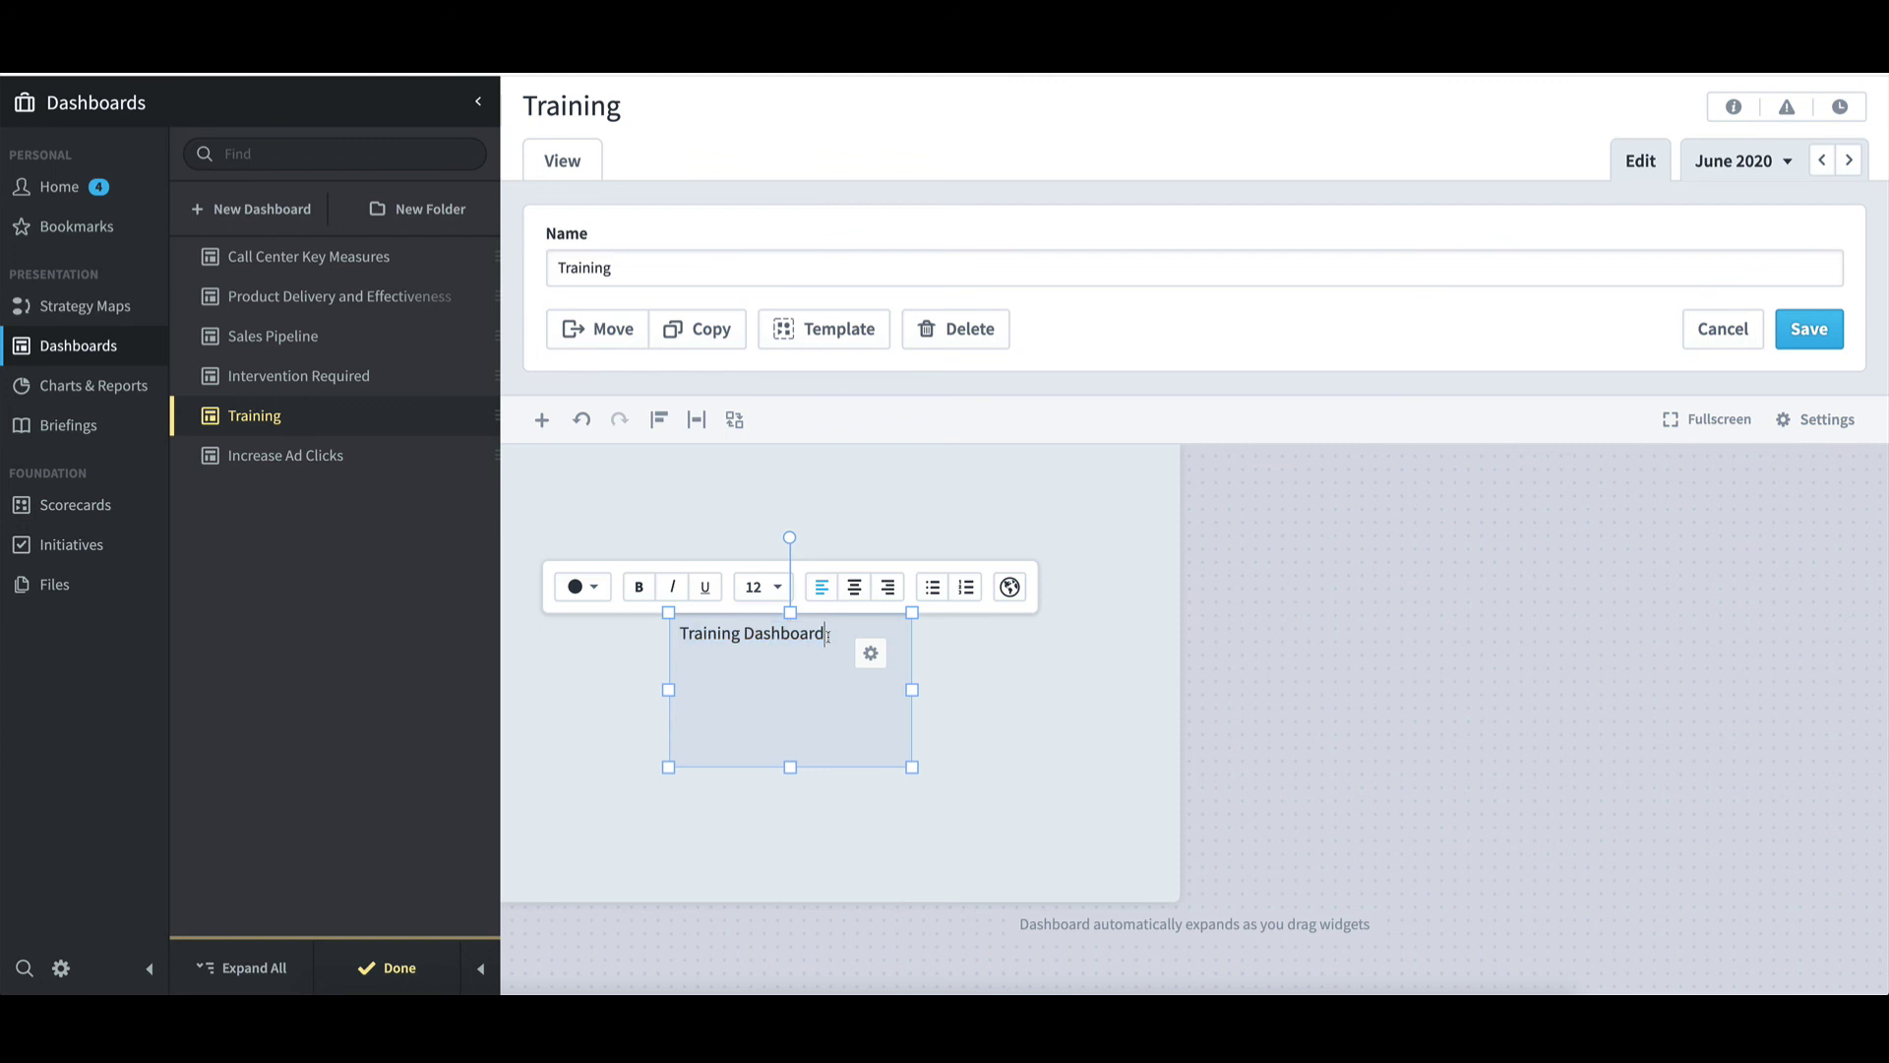
{"action": "key", "text": "Return"}
{"action": "type", "text": "[today]"}
{"action": "key", "text": "Return"}
{"action": "type", "text": "[calendar]"}
{"action": "key", "text": "Return"}
{"action": "type", "text": "[calendar"}
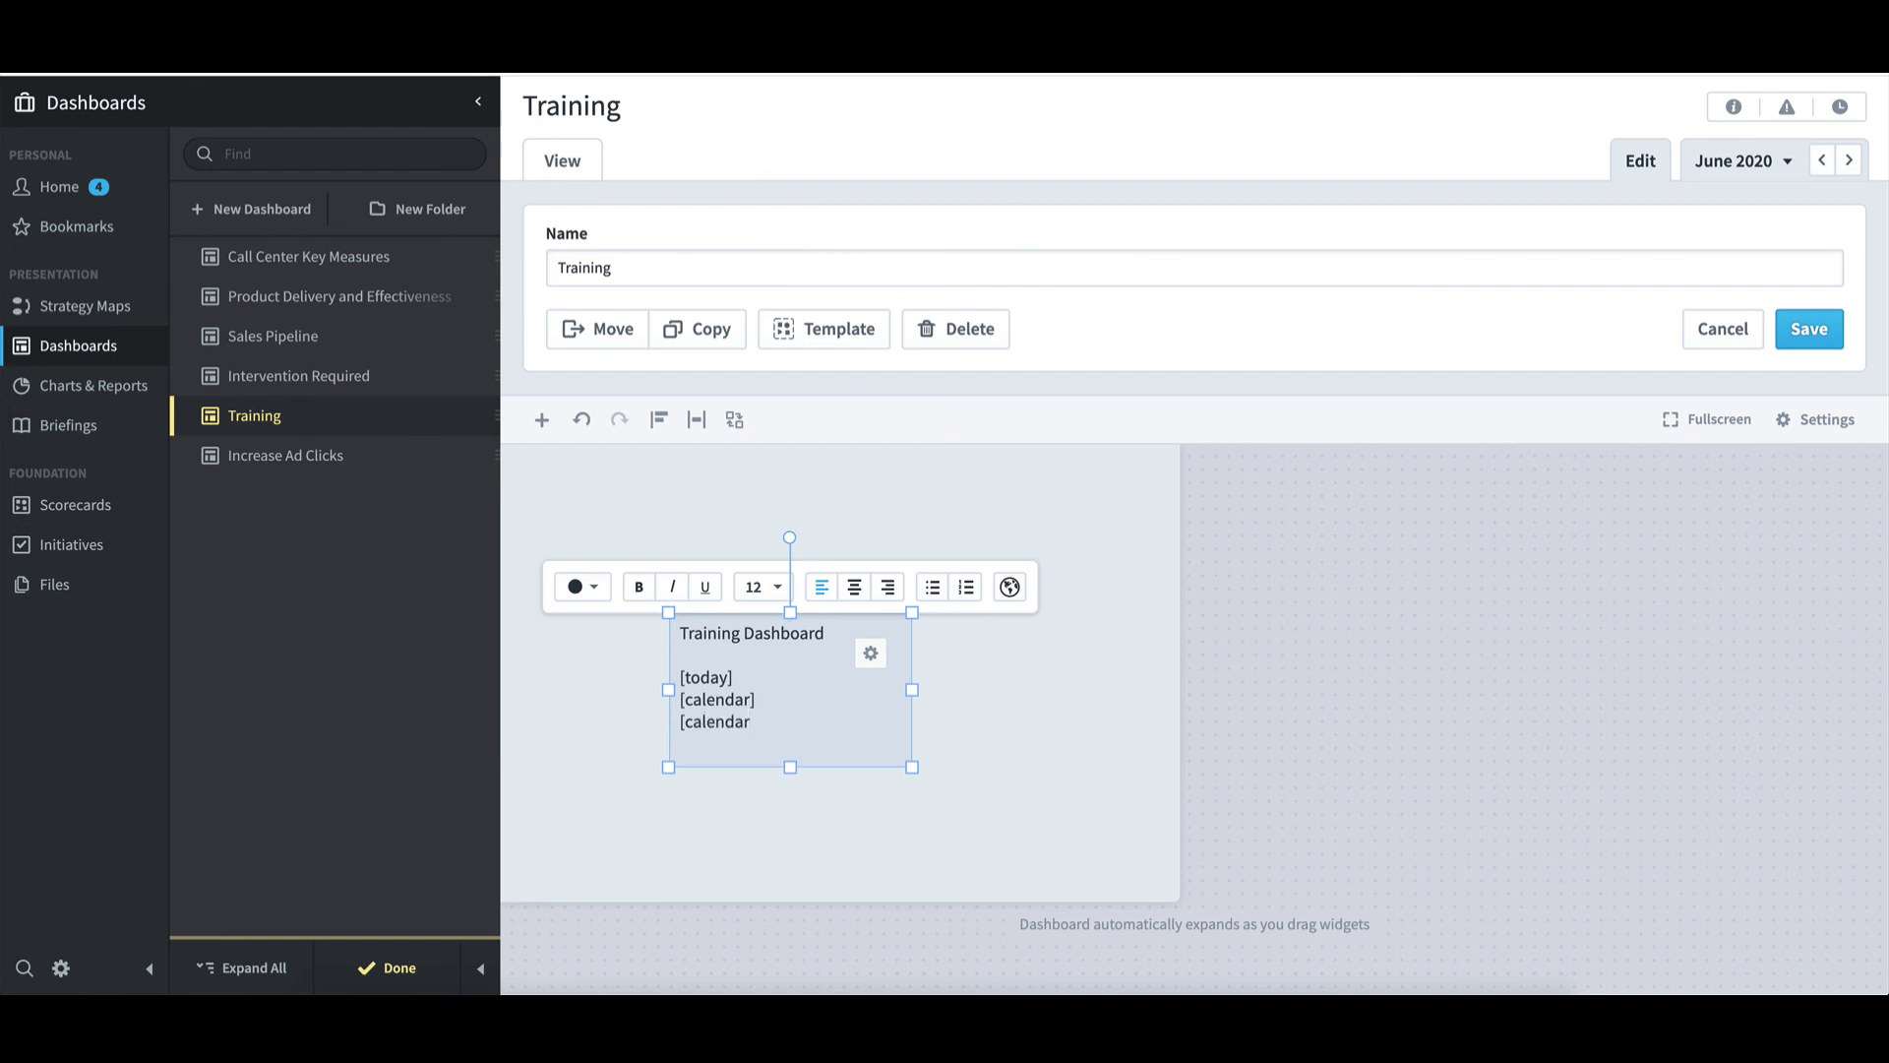
{"action": "type", "text": "-period]"}
{"action": "left_click", "coordinate": [1809, 331]}
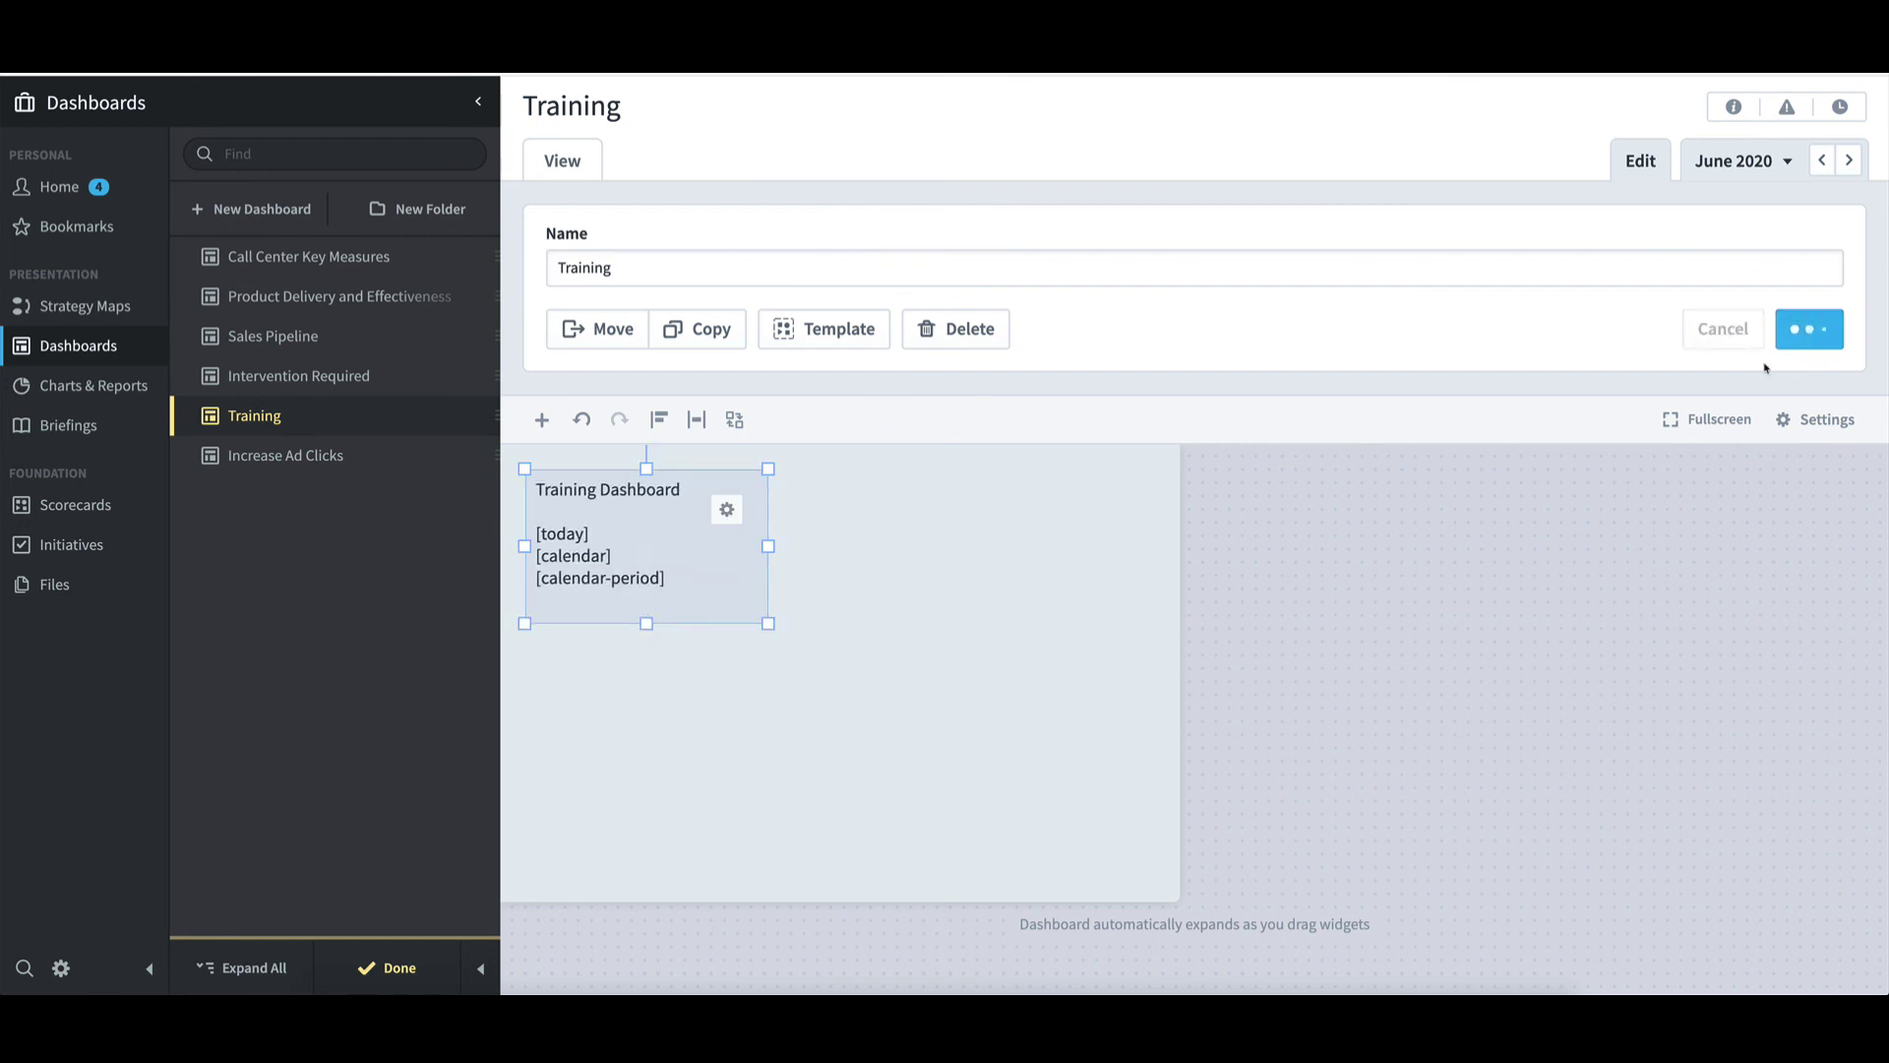
Finish editing and view the dashboard for Quarter 2, 2020 with quarterly periods
{"action": "left_click", "coordinate": [418, 971]}
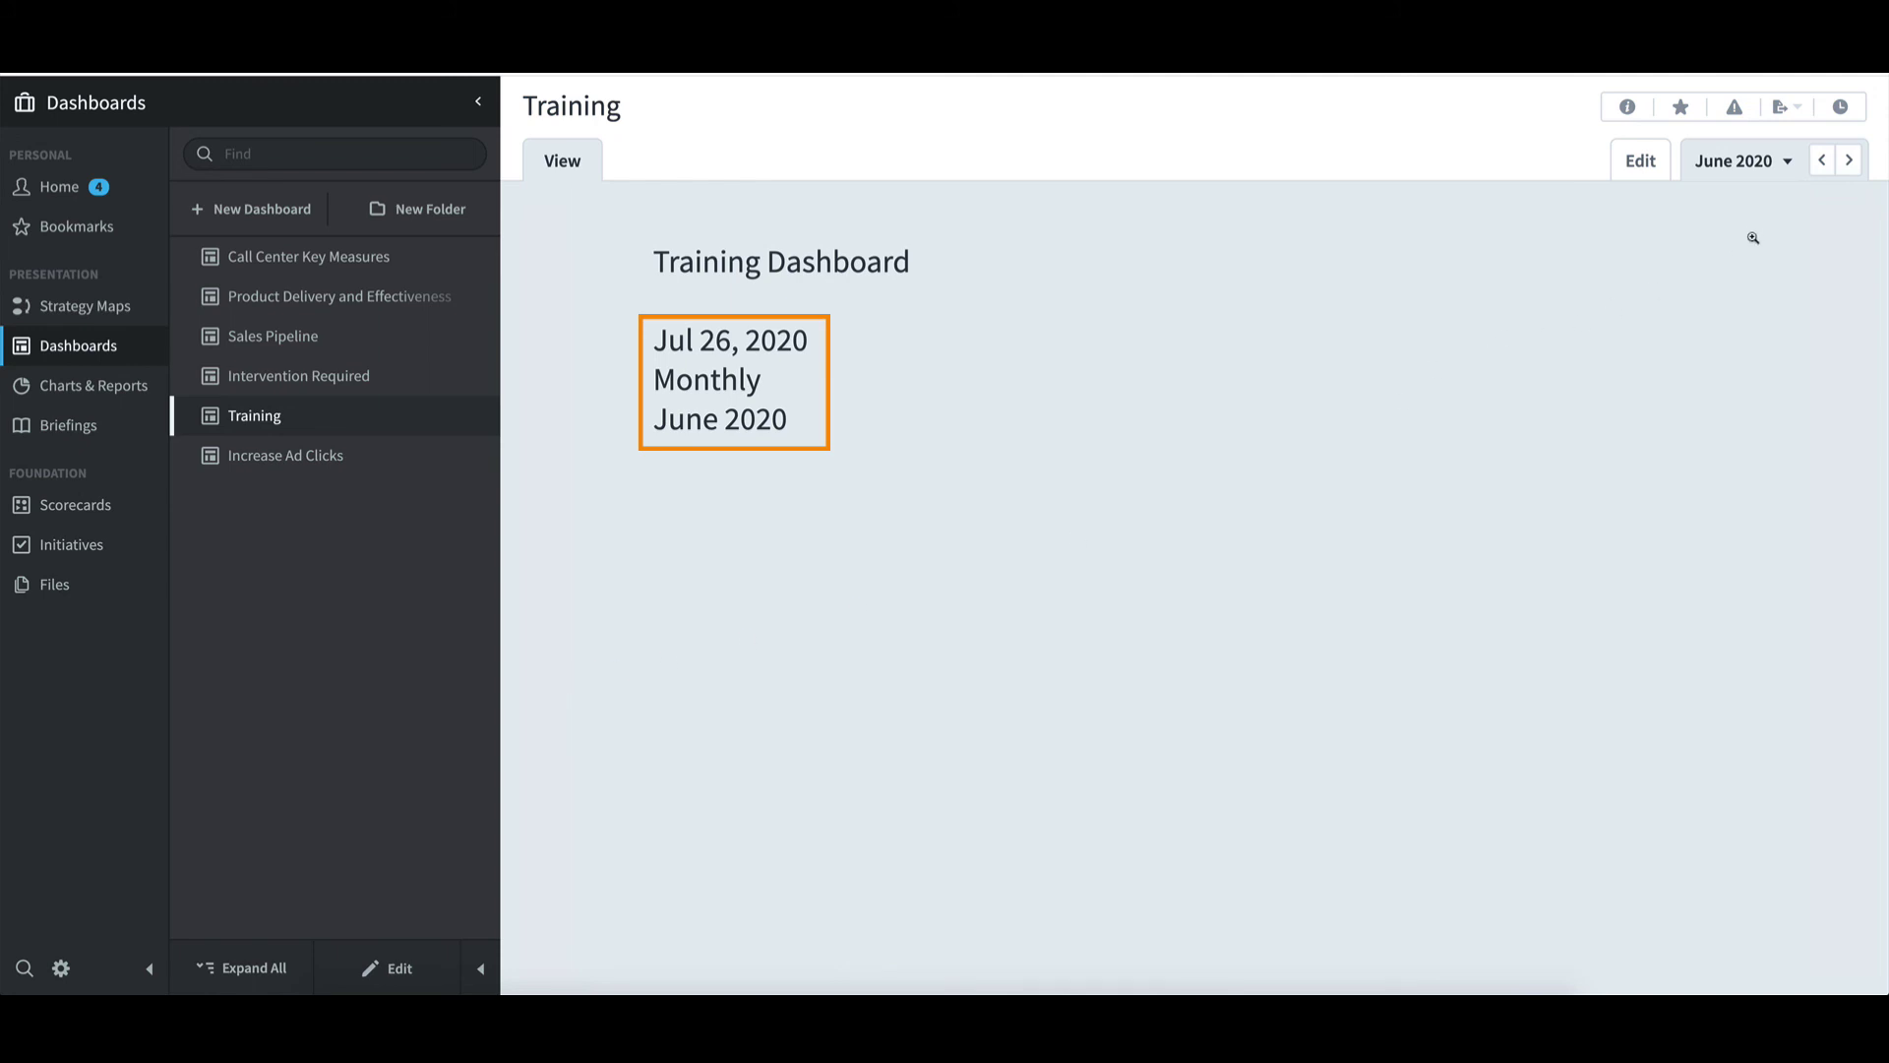
{"action": "left_click", "coordinate": [1790, 170]}
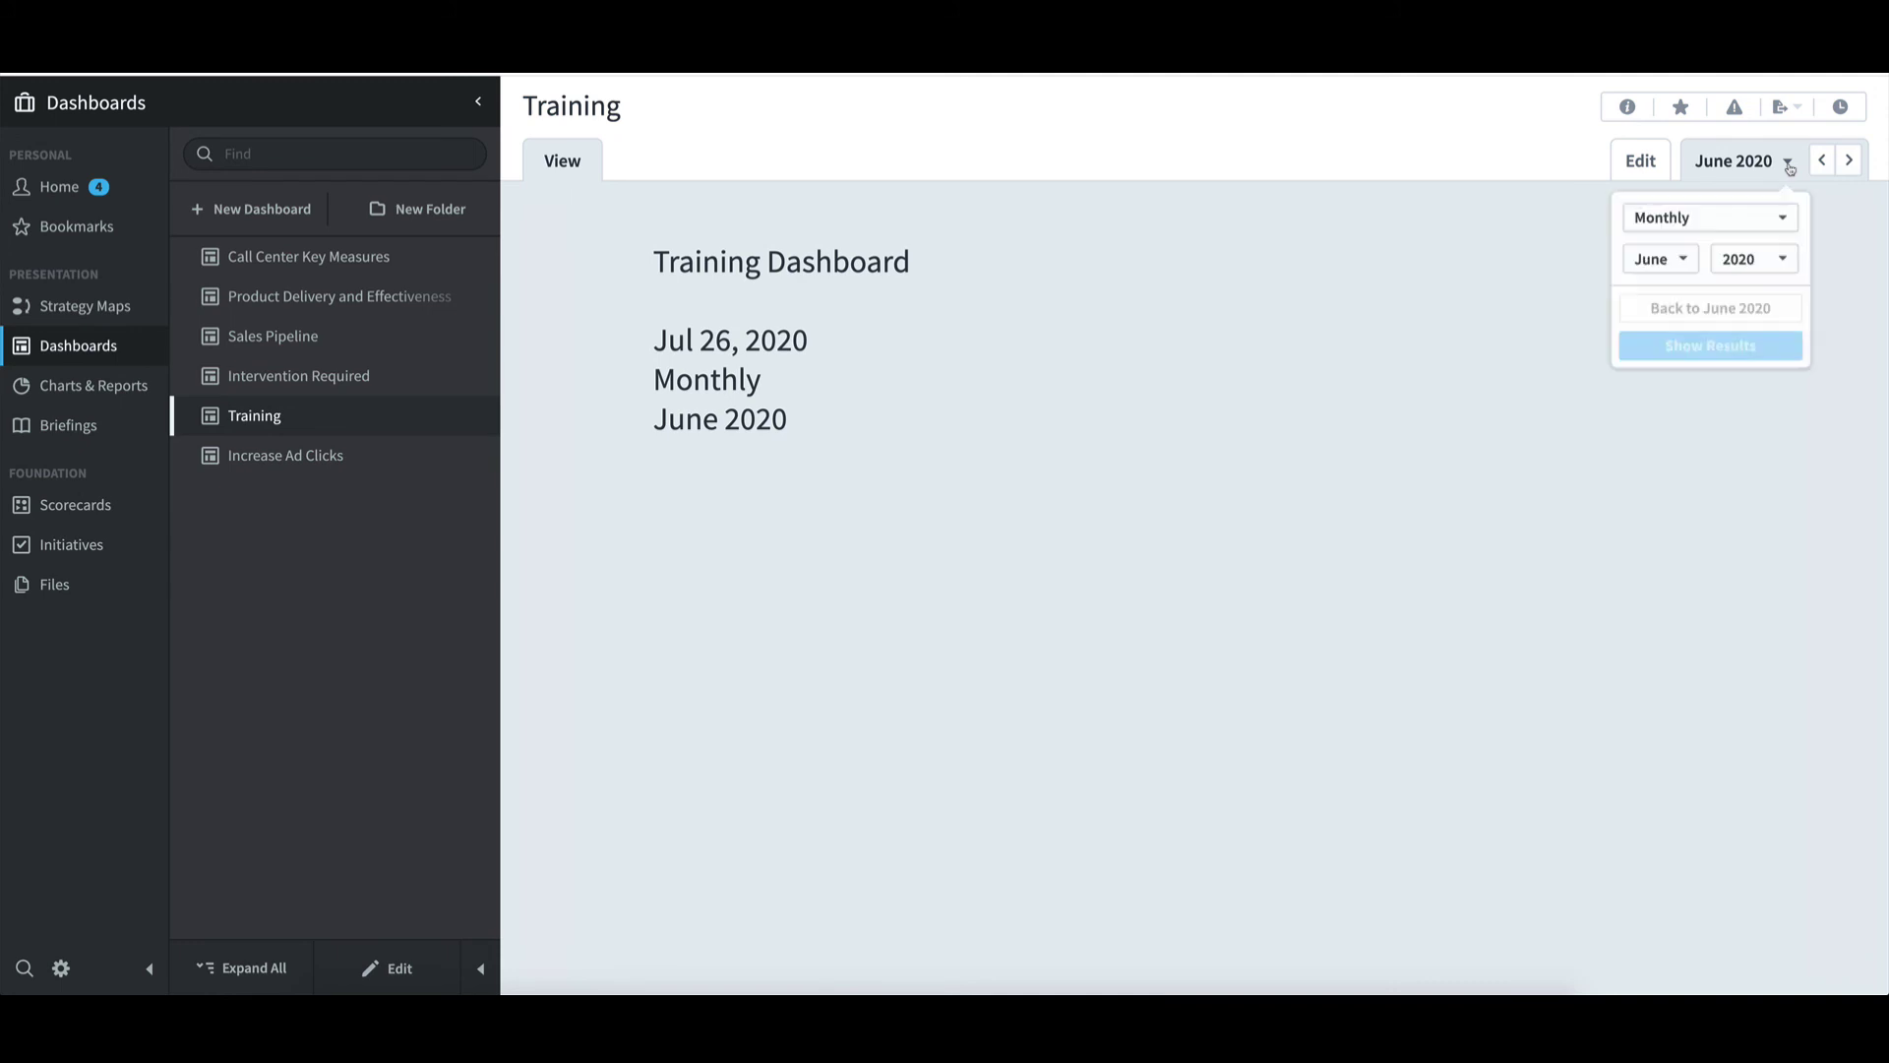
{"action": "left_click", "coordinate": [1750, 216]}
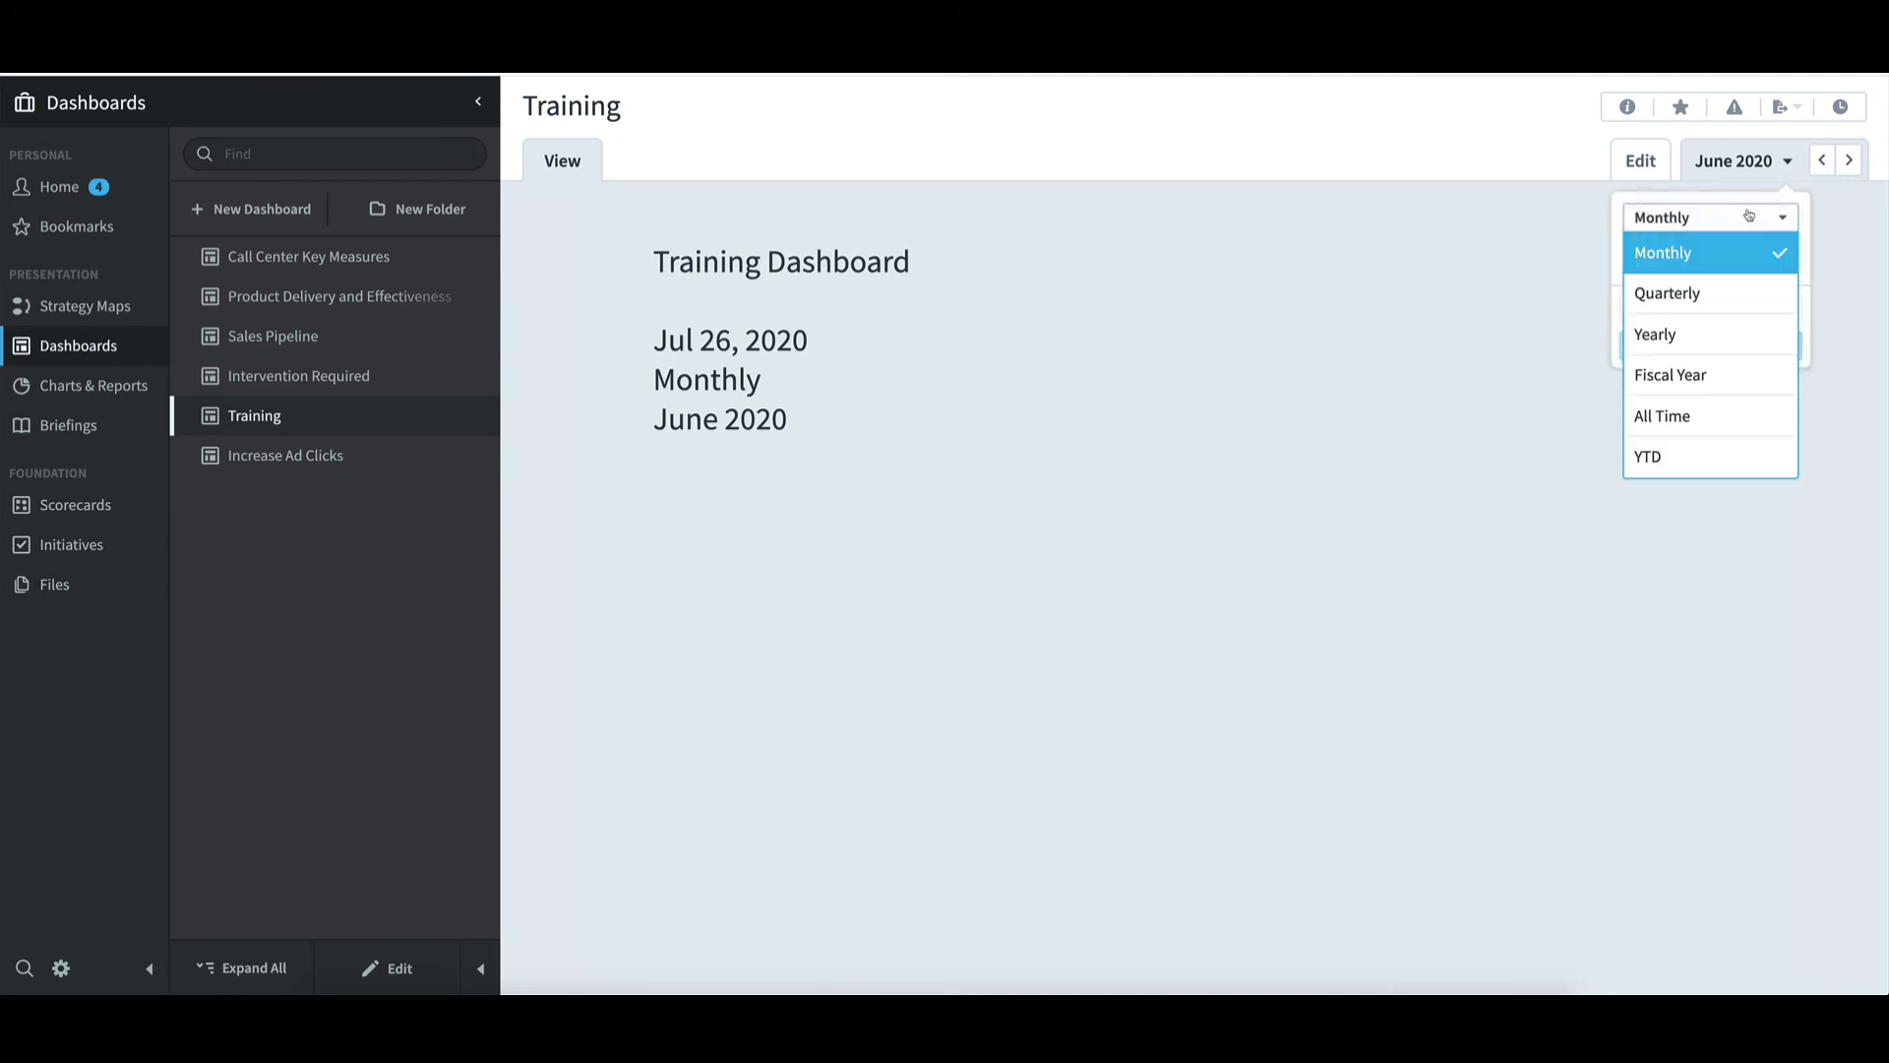
{"action": "left_click", "coordinate": [1729, 287]}
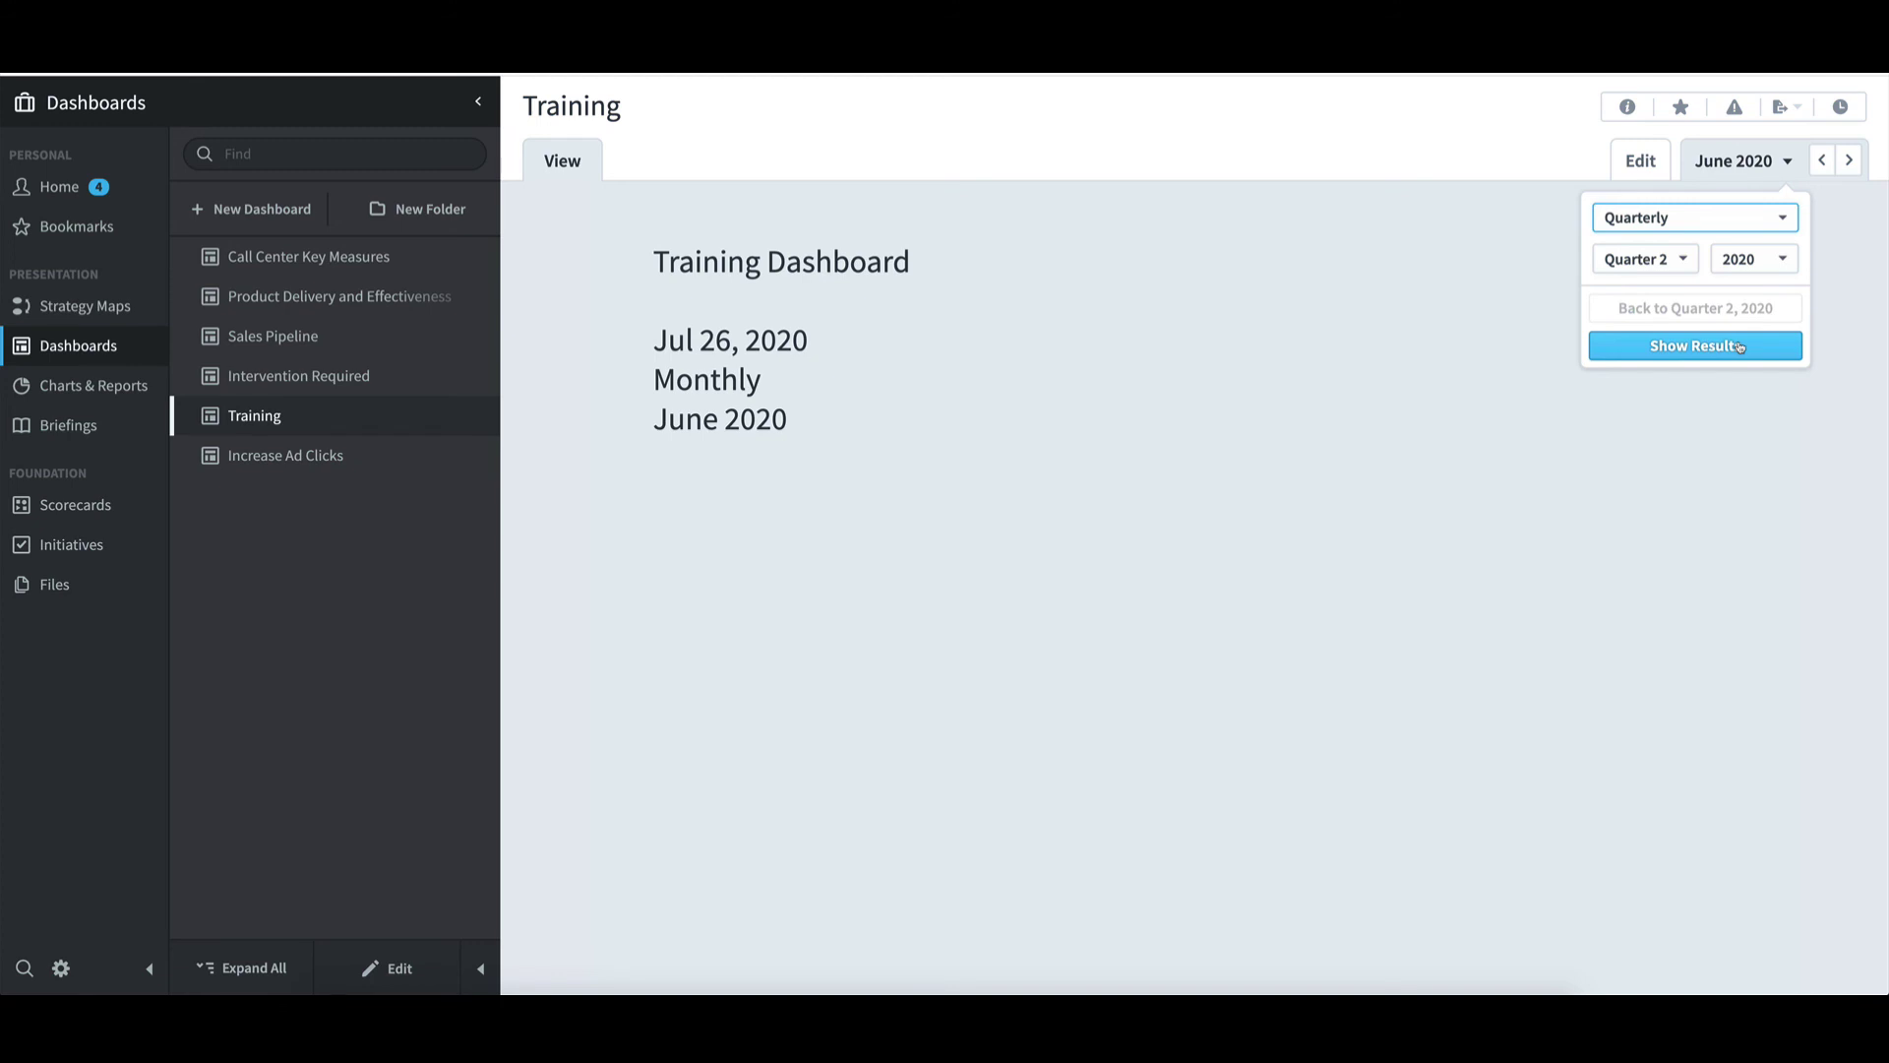
{"action": "left_click", "coordinate": [1738, 347]}
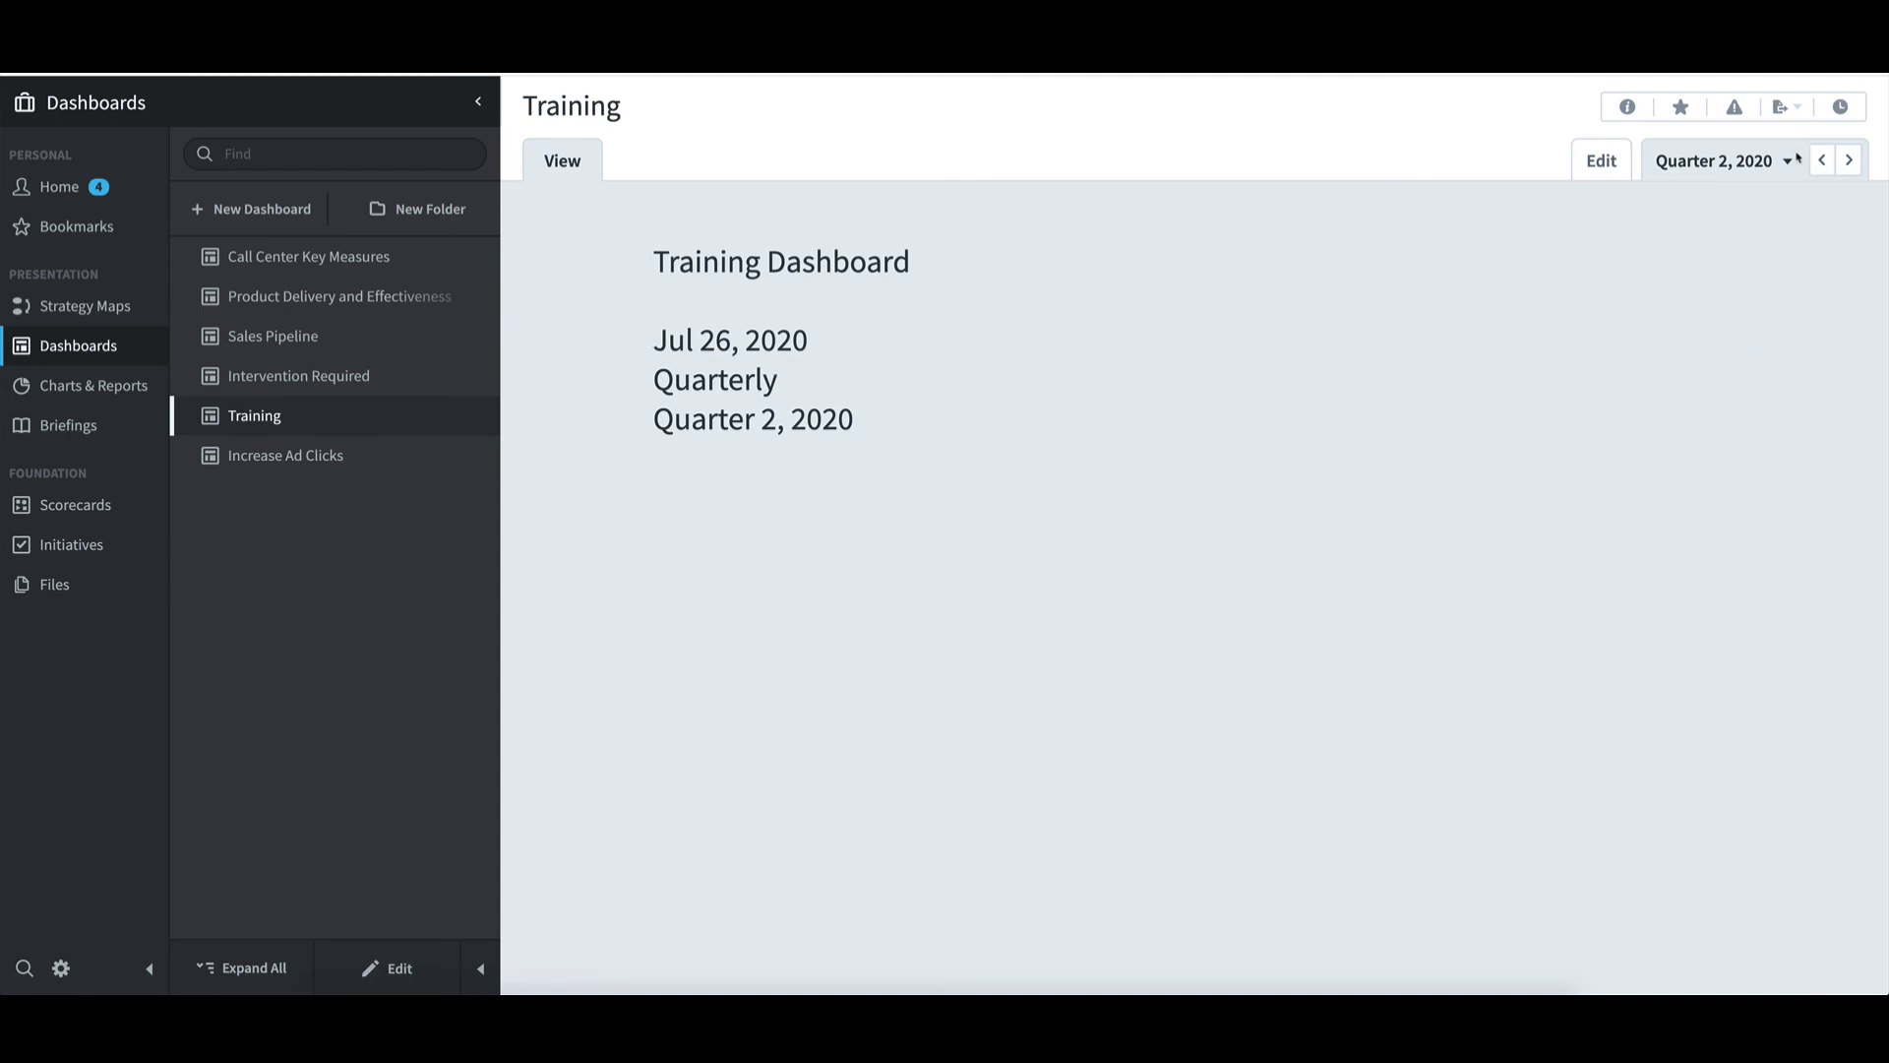
Switch the reporting period back to Monthly, June 2020
{"action": "left_click", "coordinate": [1788, 162]}
{"action": "left_click", "coordinate": [1713, 218]}
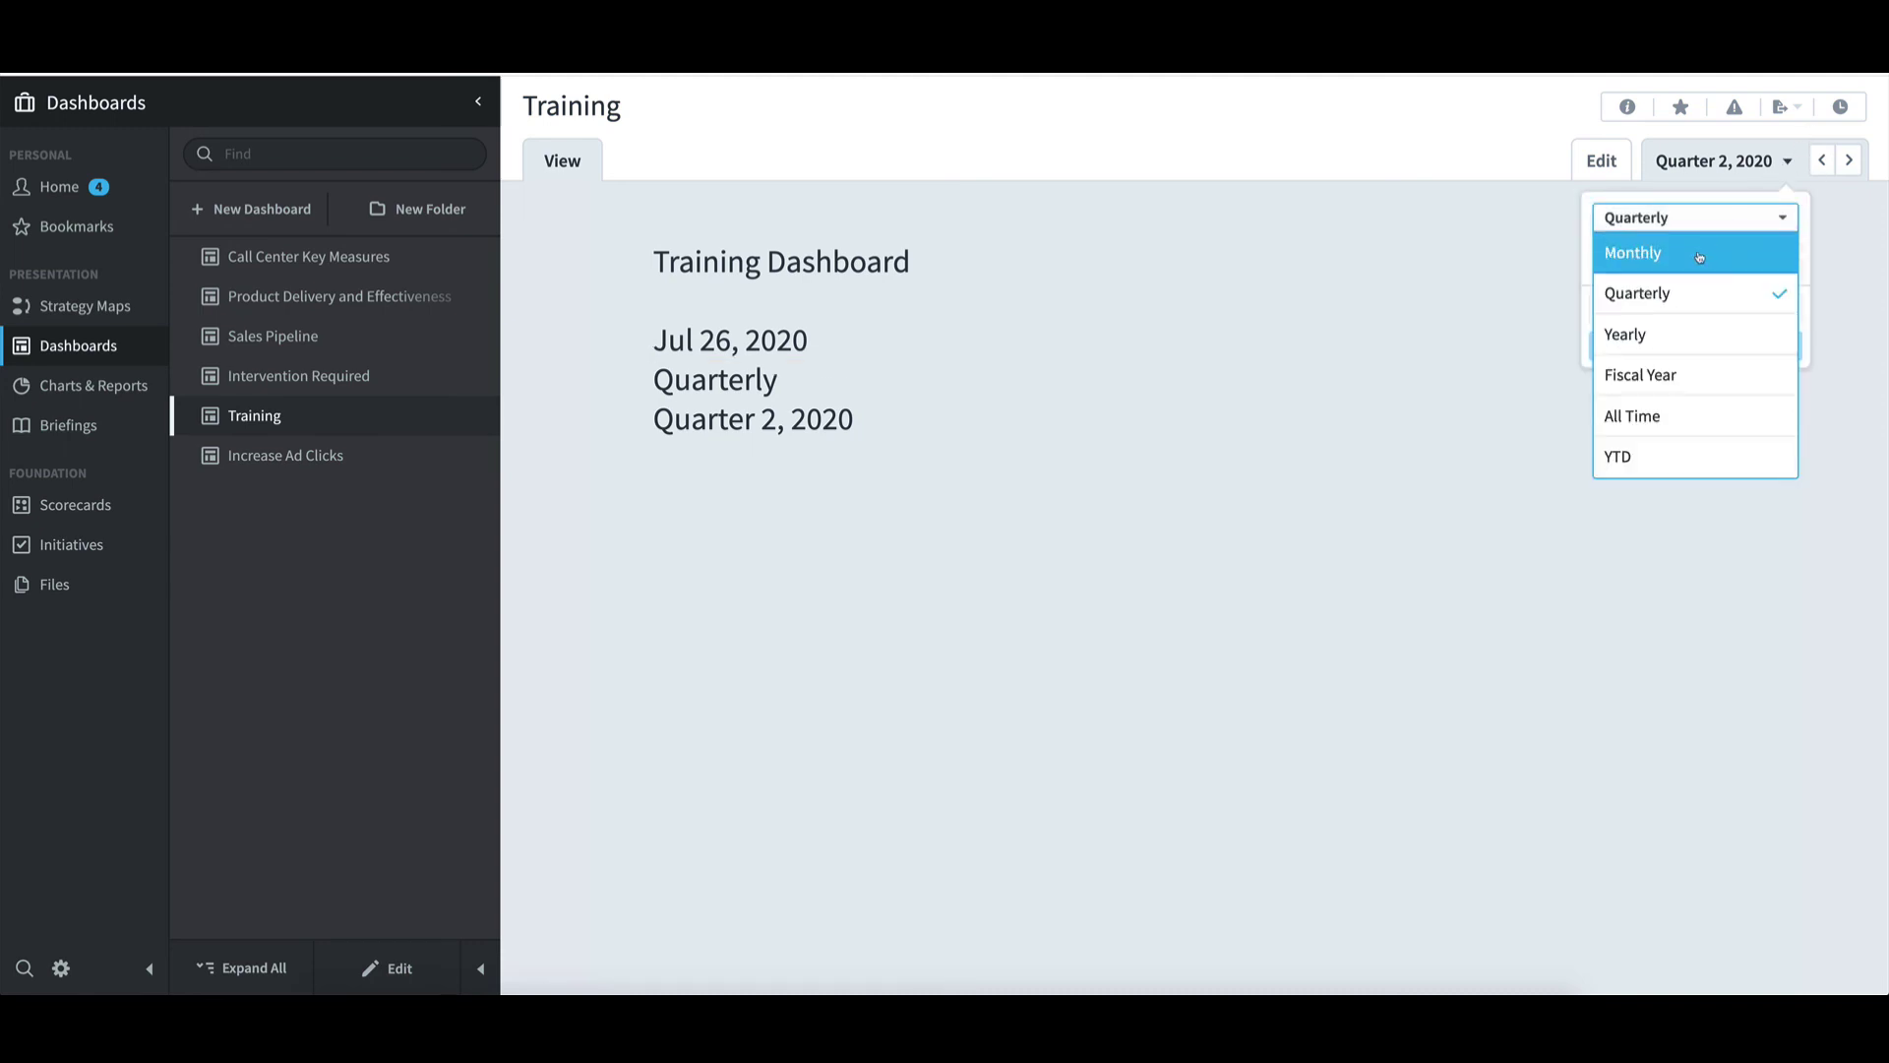
{"action": "left_click", "coordinate": [1663, 250]}
{"action": "left_click", "coordinate": [1729, 346]}
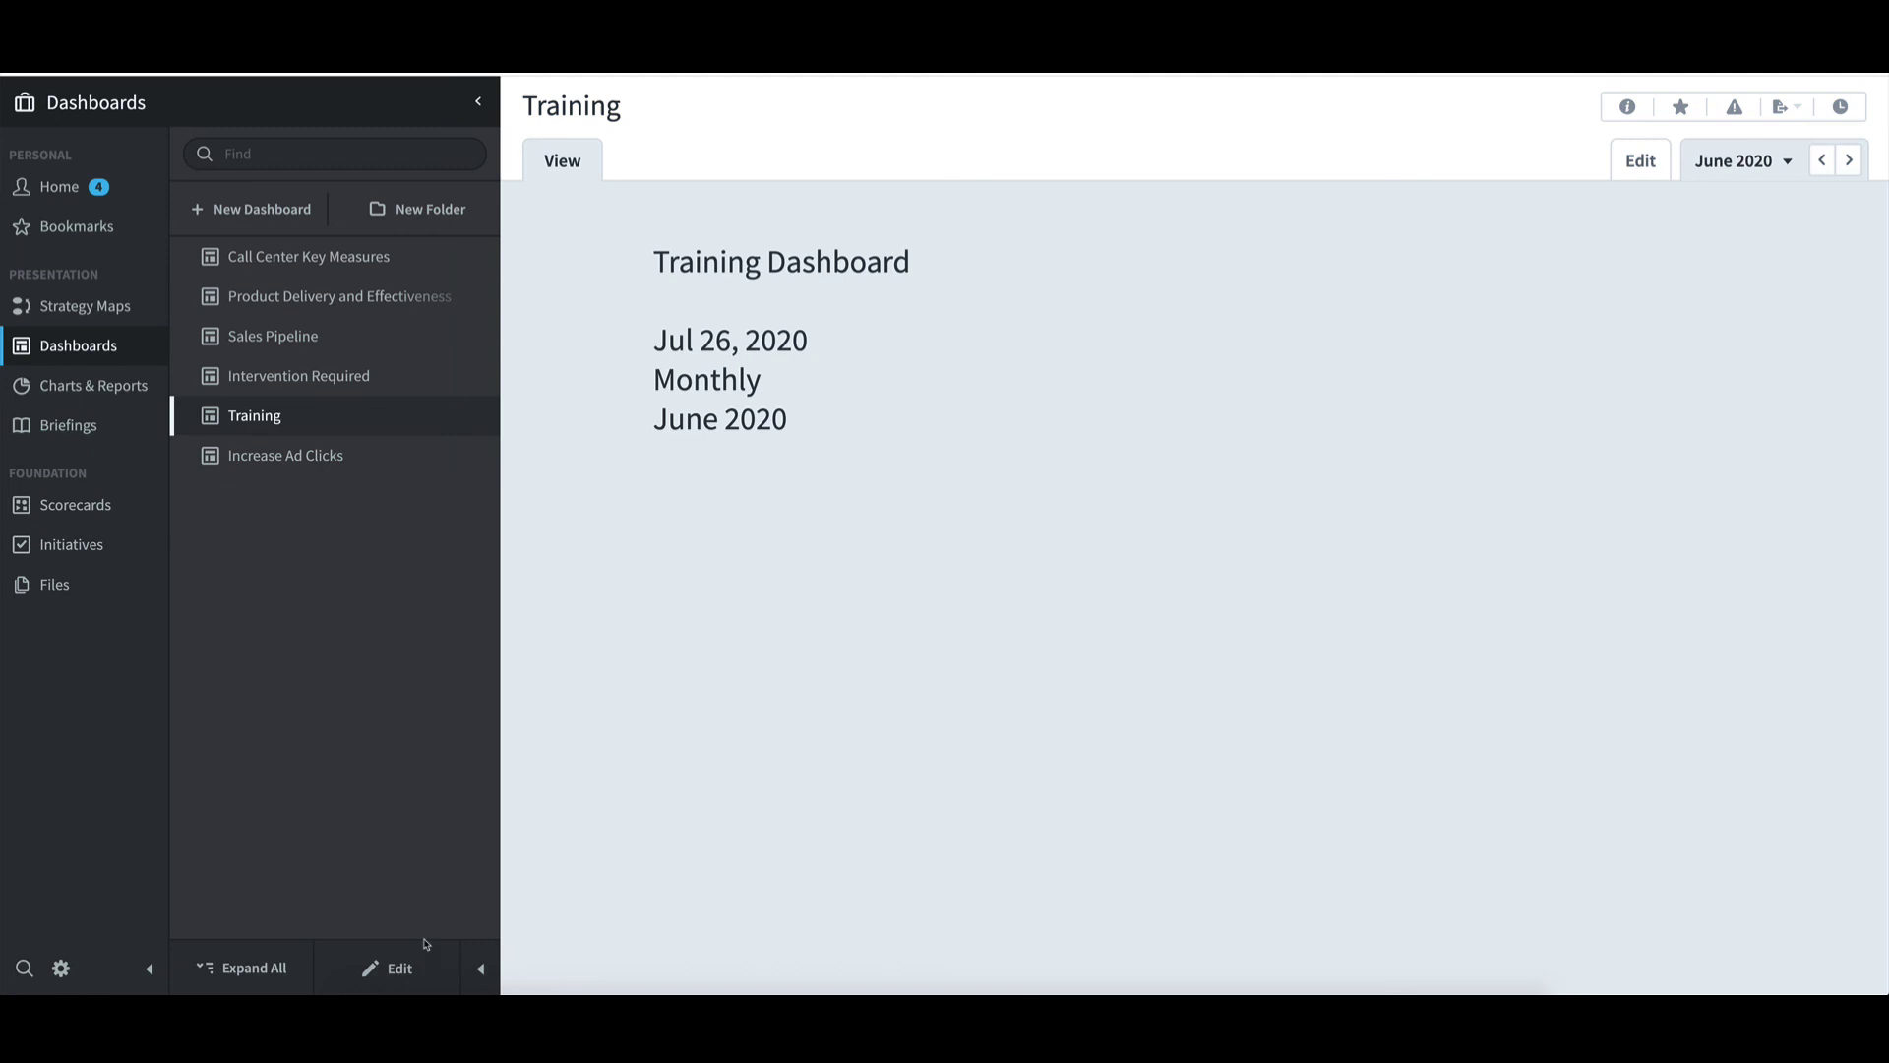
Back in edit mode, create a new dashboard named Automatic using the Bubbles layout
{"action": "left_click", "coordinate": [411, 969]}
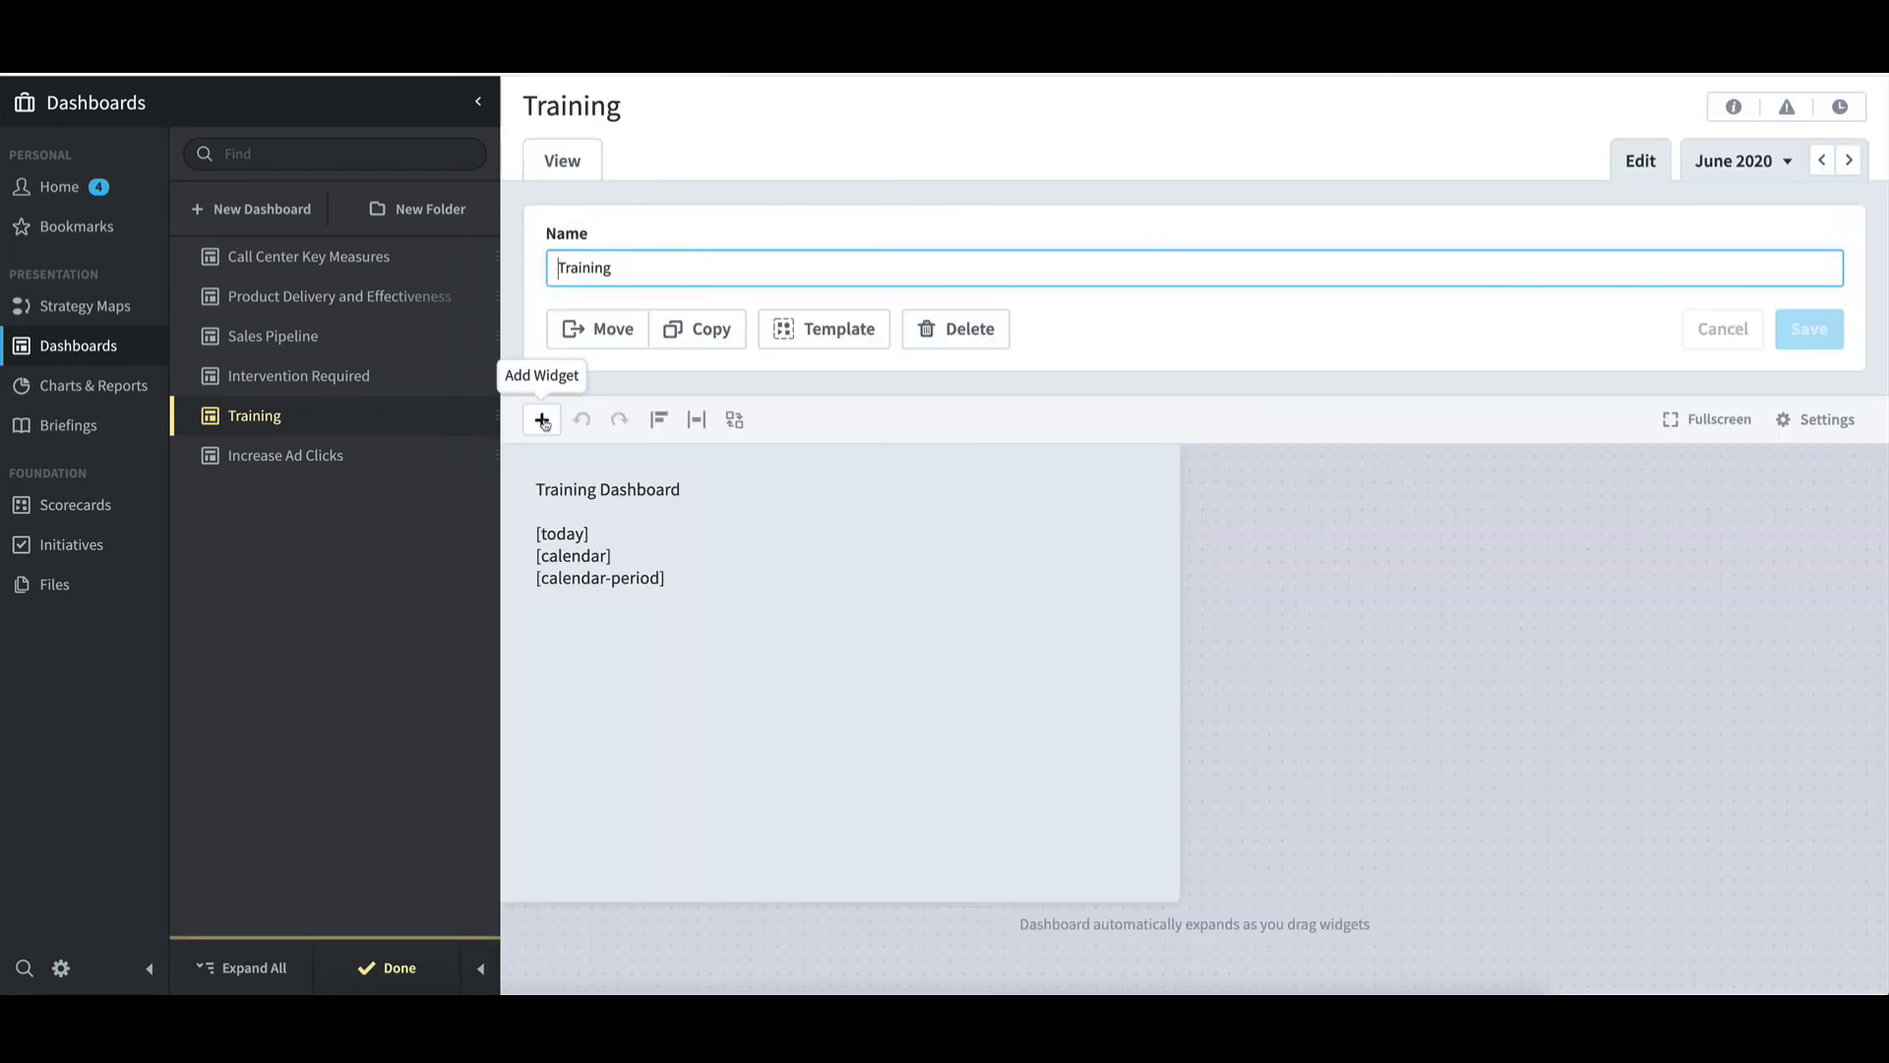
{"action": "left_click", "coordinate": [543, 421]}
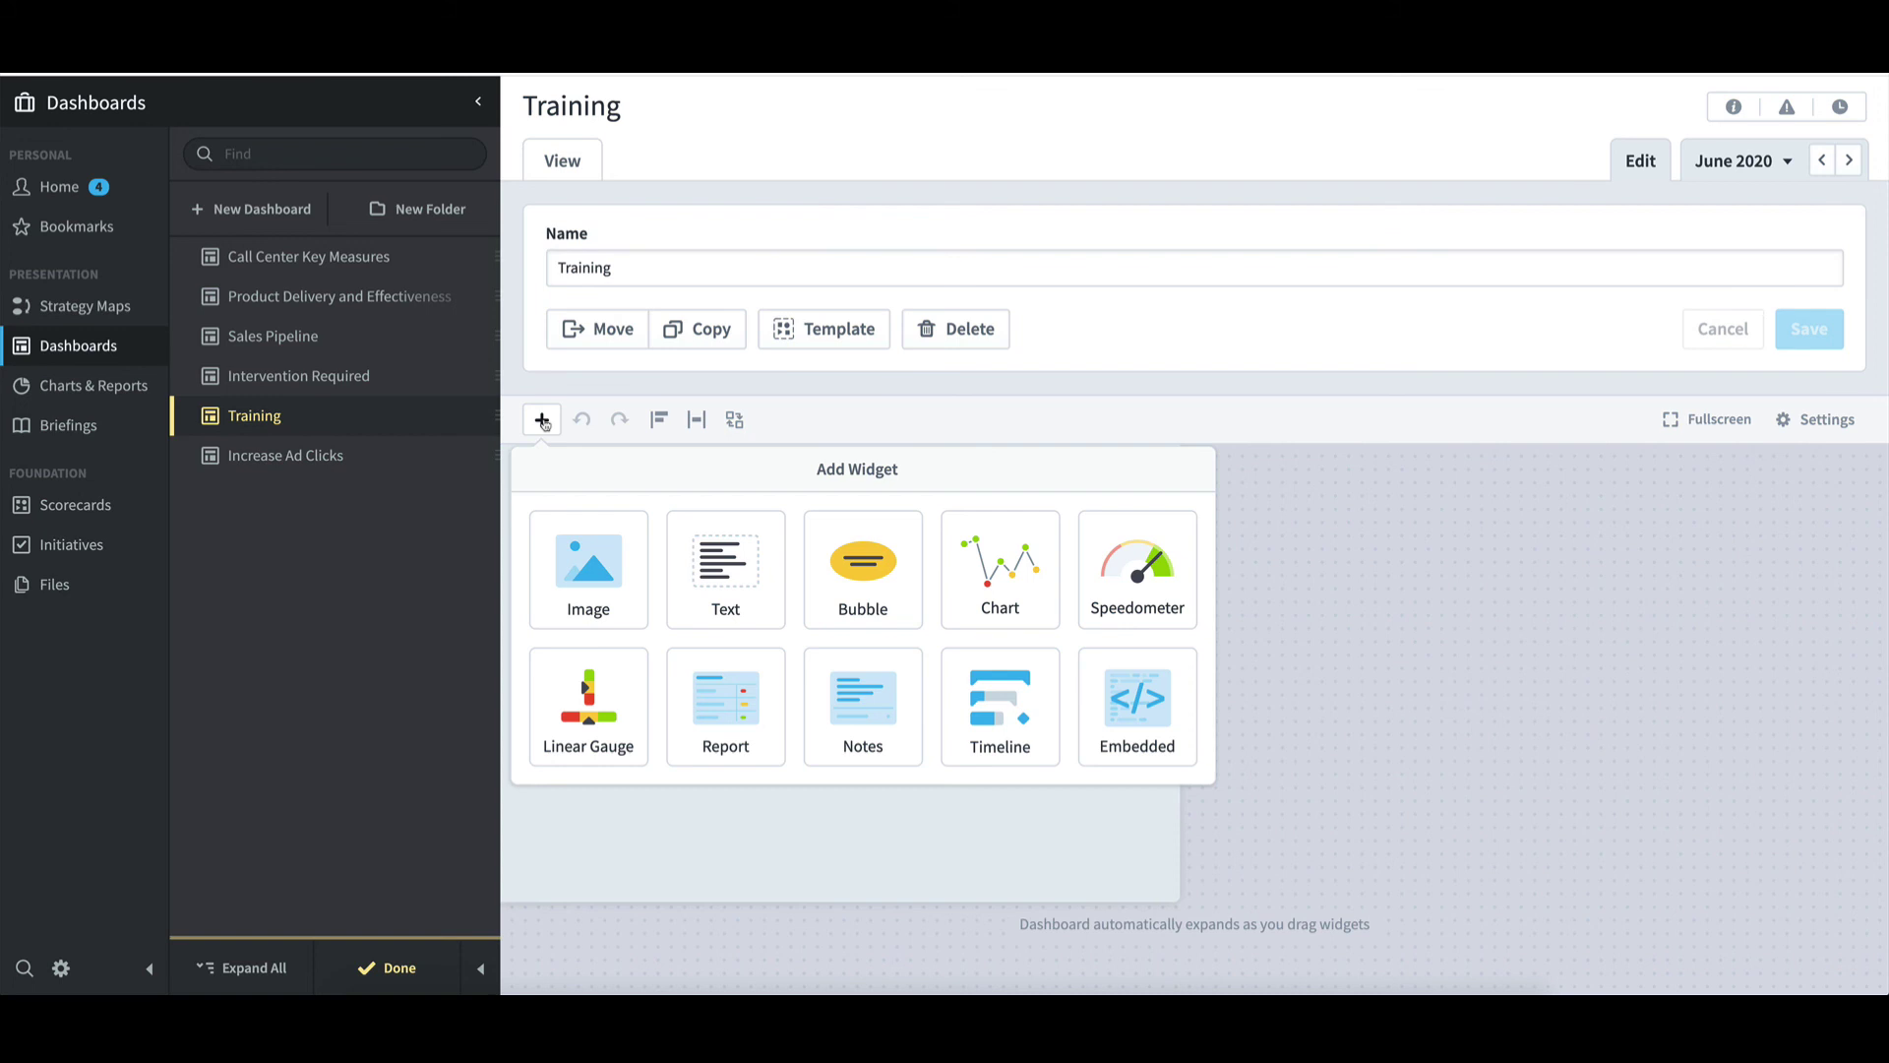
{"action": "left_click", "coordinate": [291, 209]}
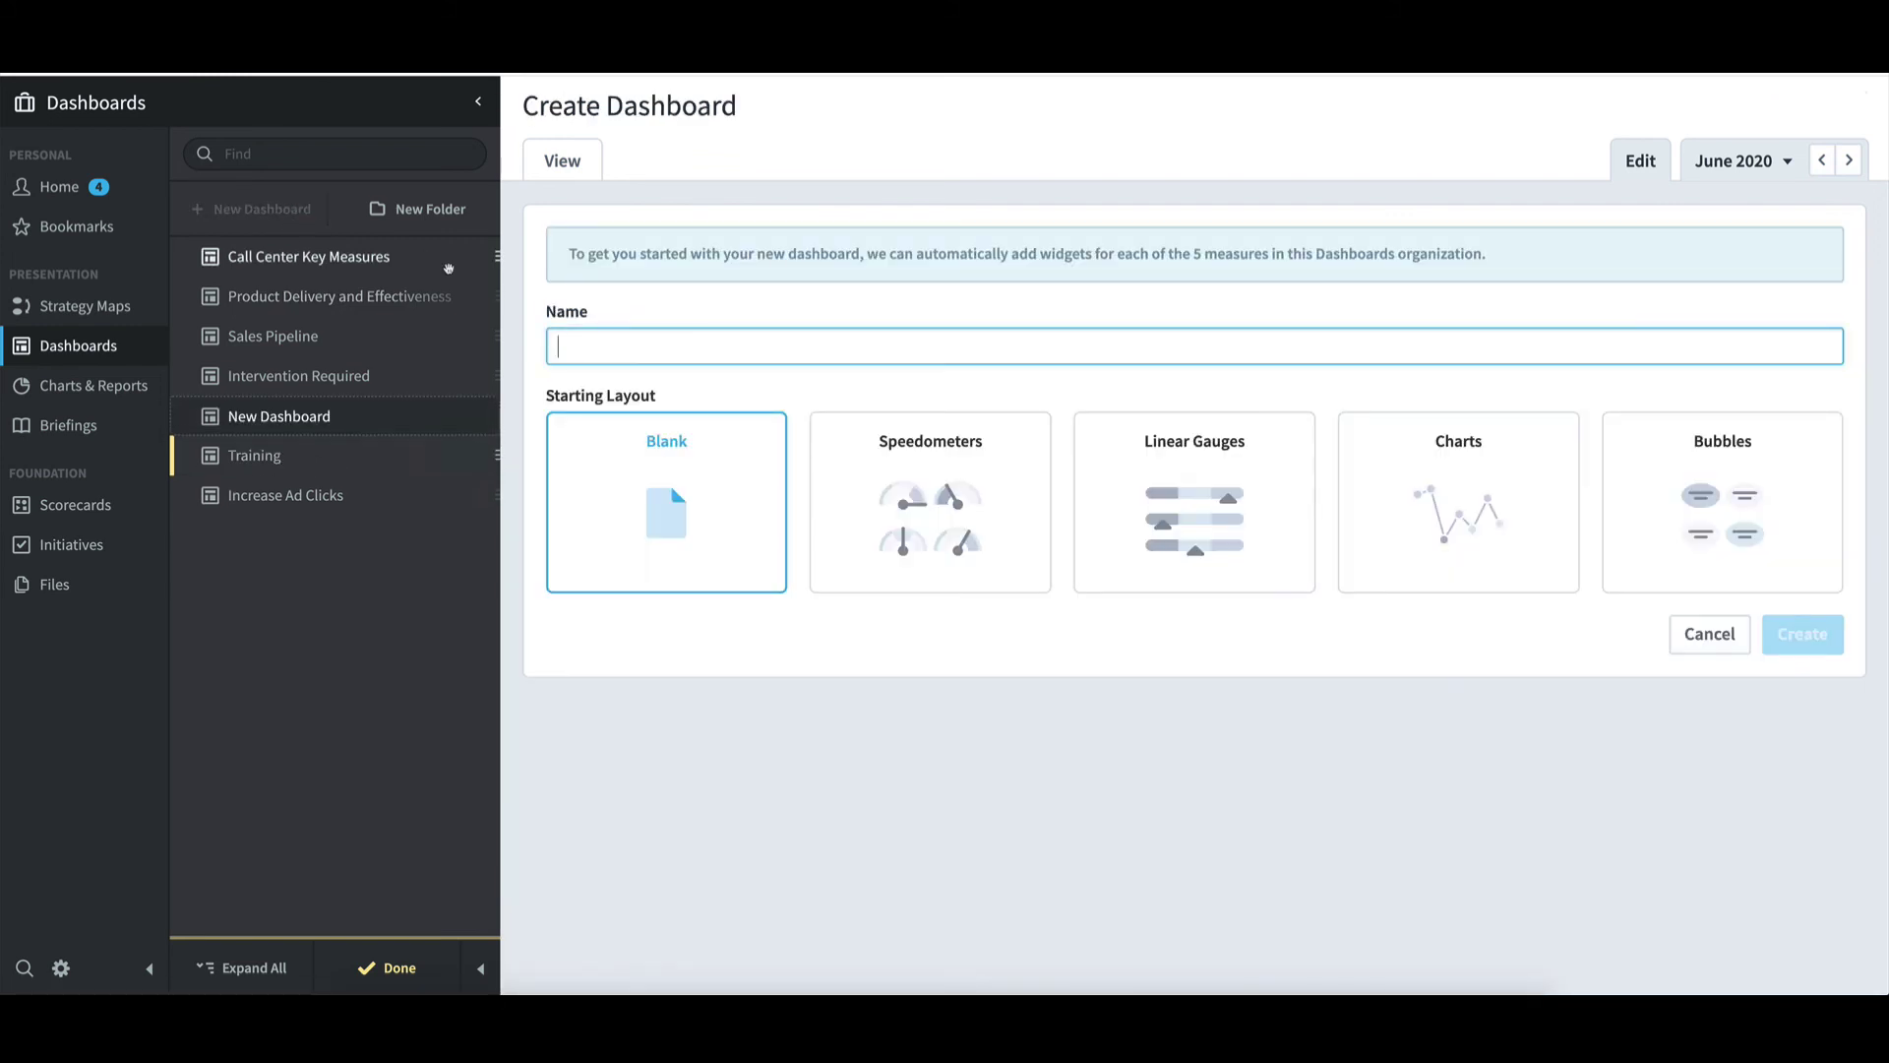
{"action": "type", "text": "Au"}
{"action": "left_click", "coordinate": [591, 385]}
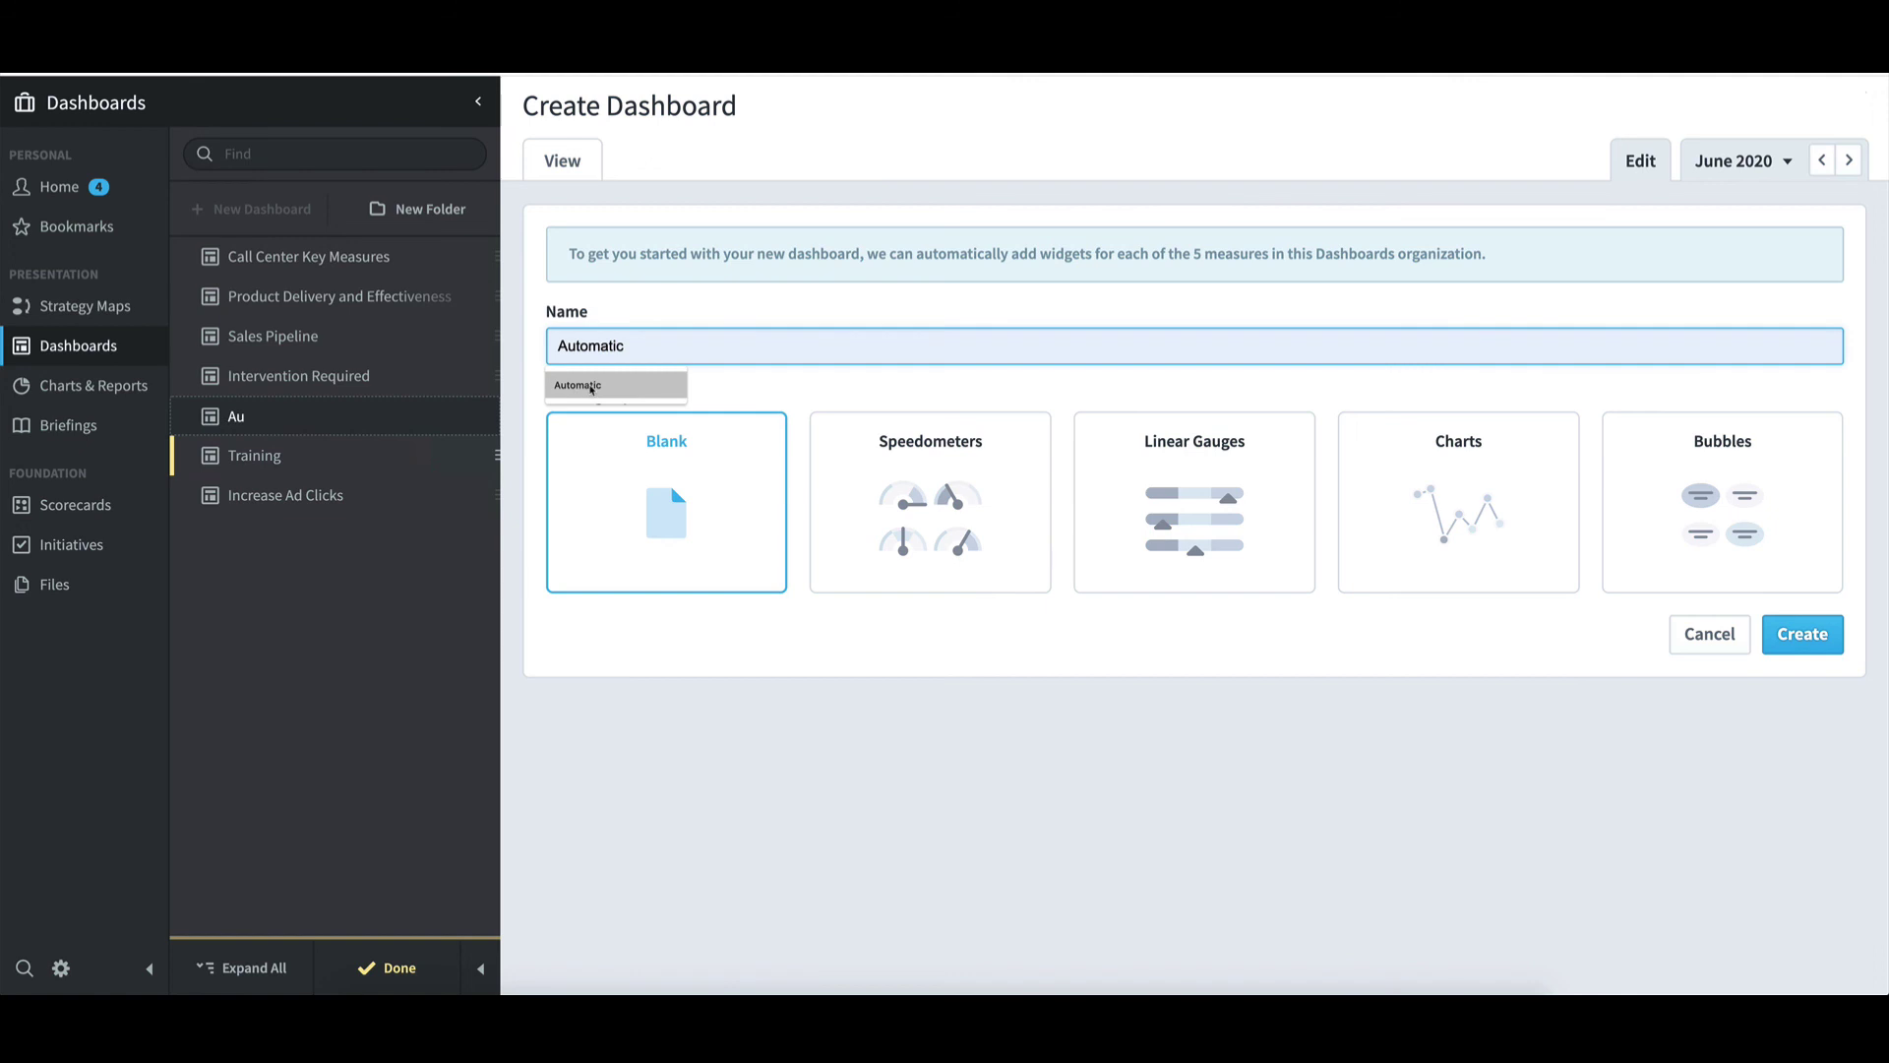
{"action": "left_click", "coordinate": [592, 386]}
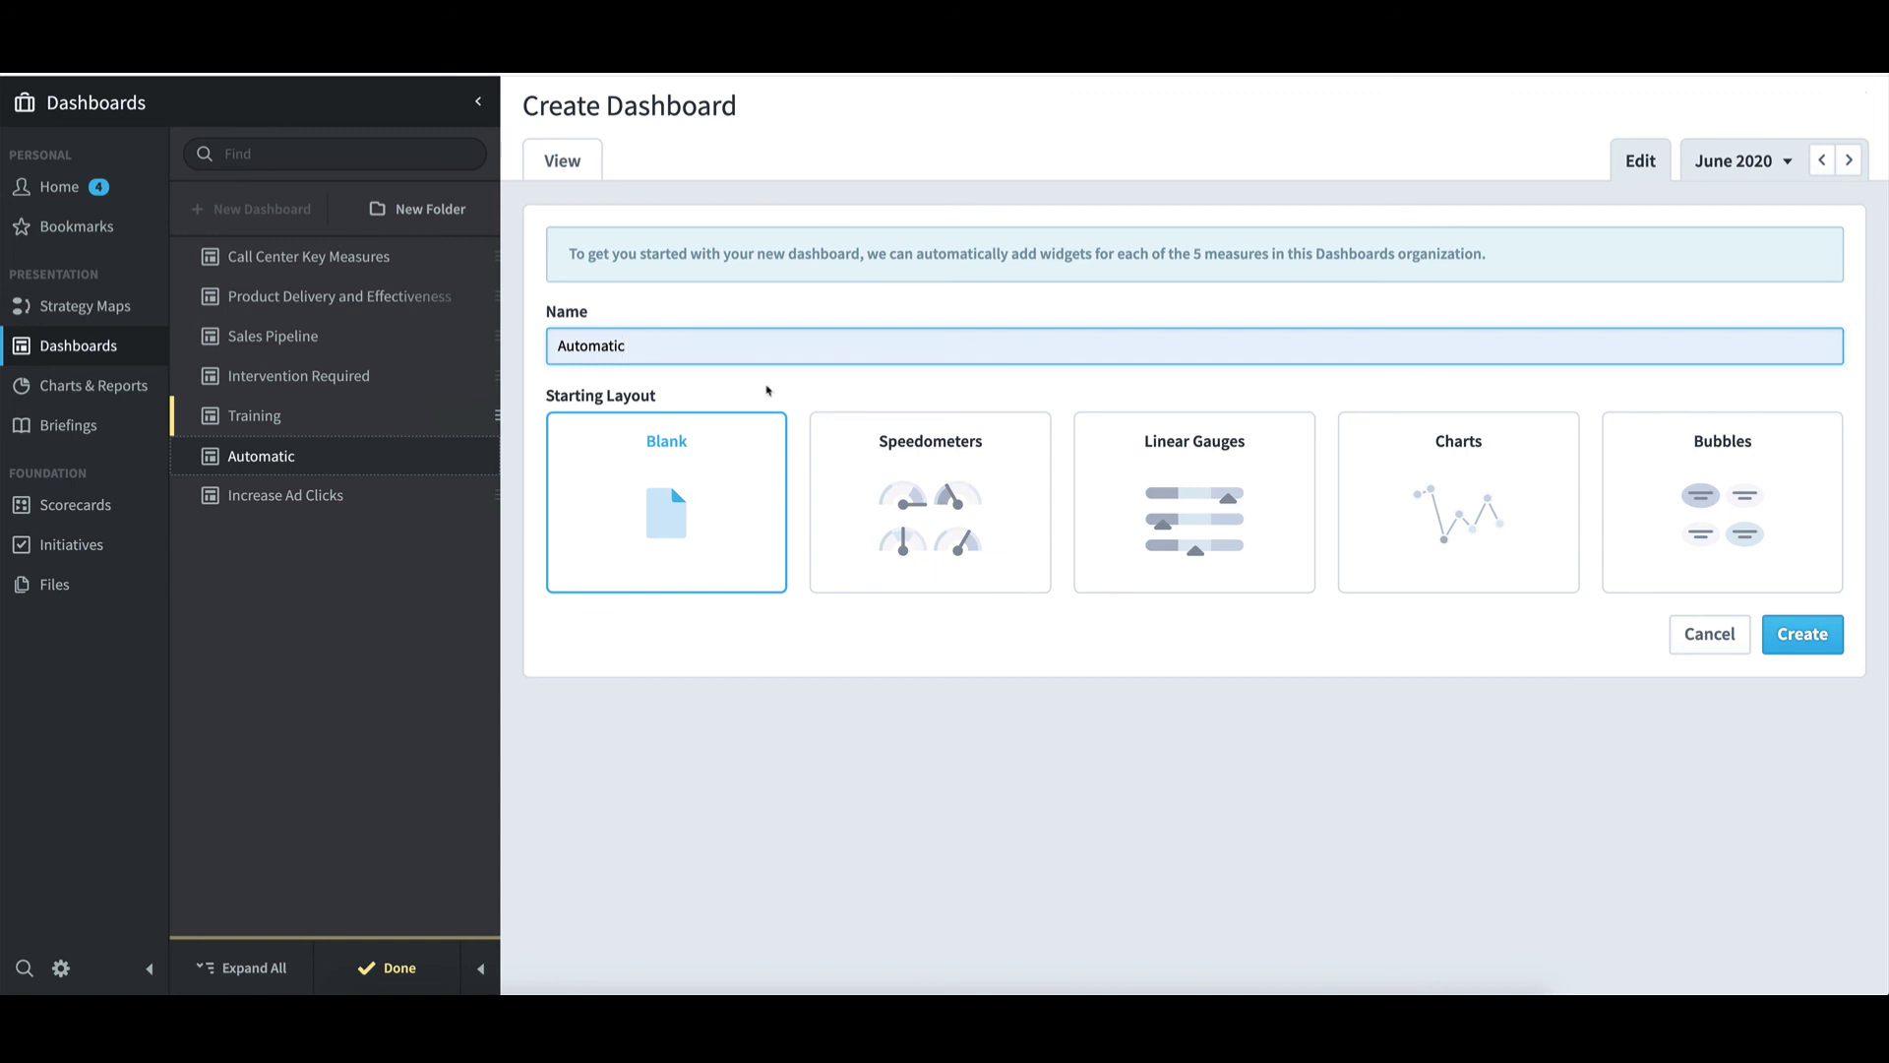
{"action": "left_click", "coordinate": [1702, 479]}
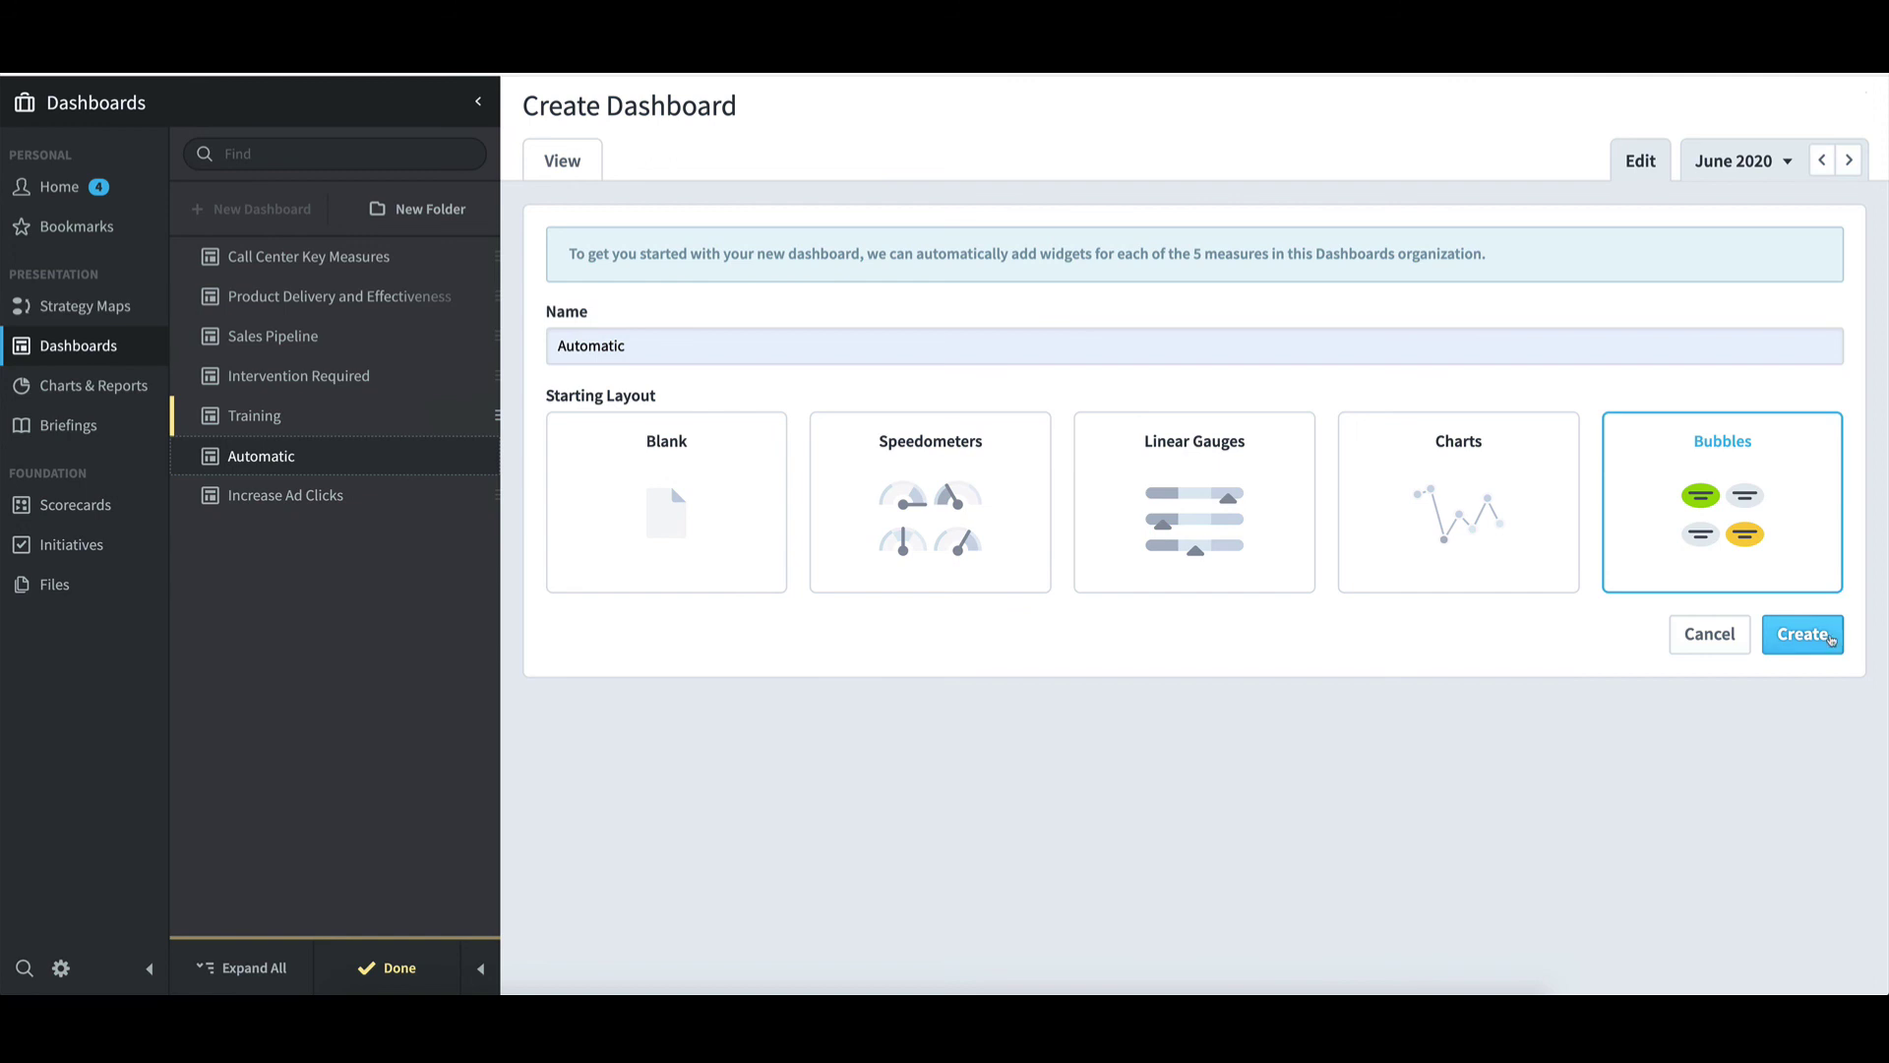
{"action": "left_click", "coordinate": [1830, 639]}
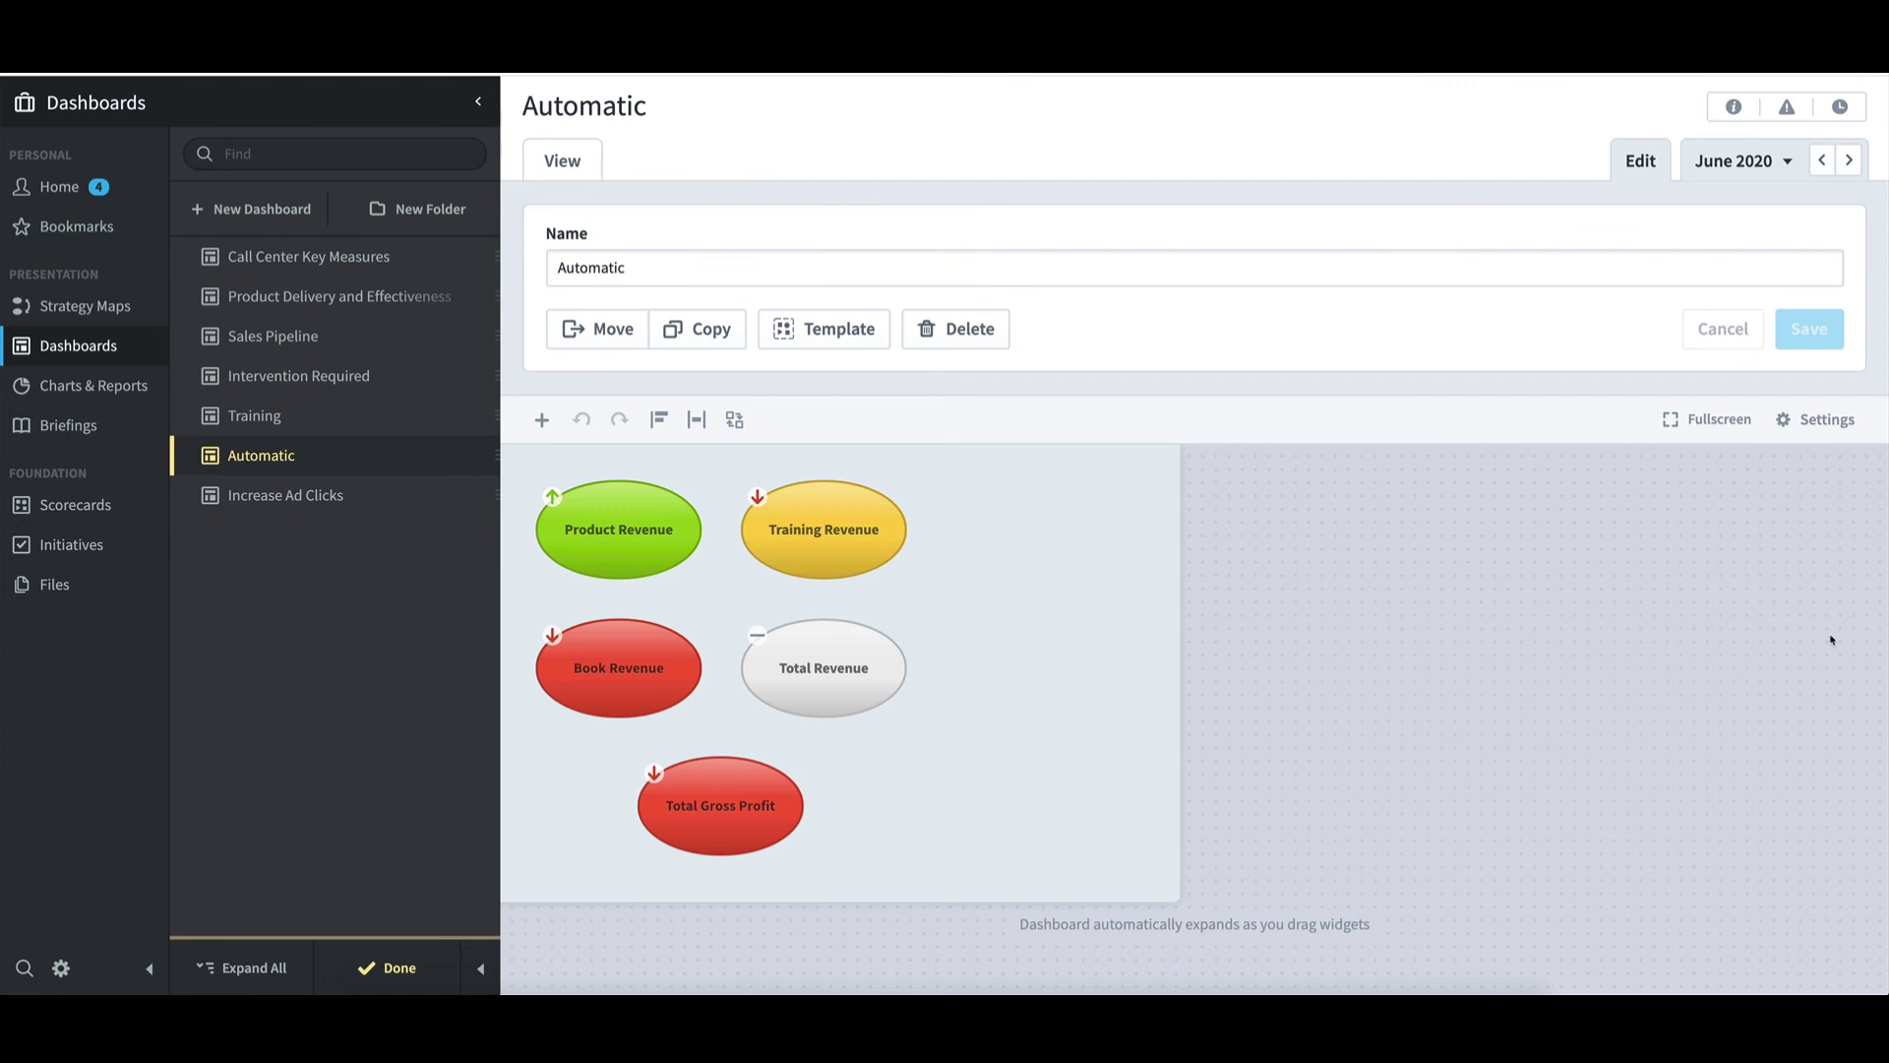
Drag the Training Revenue bubble over to the top right, then select the Product Revenue bubble
{"action": "left_click", "coordinate": [856, 547]}
{"action": "left_click_drag", "start_coordinate": [856, 547], "coordinate": [1154, 563]}
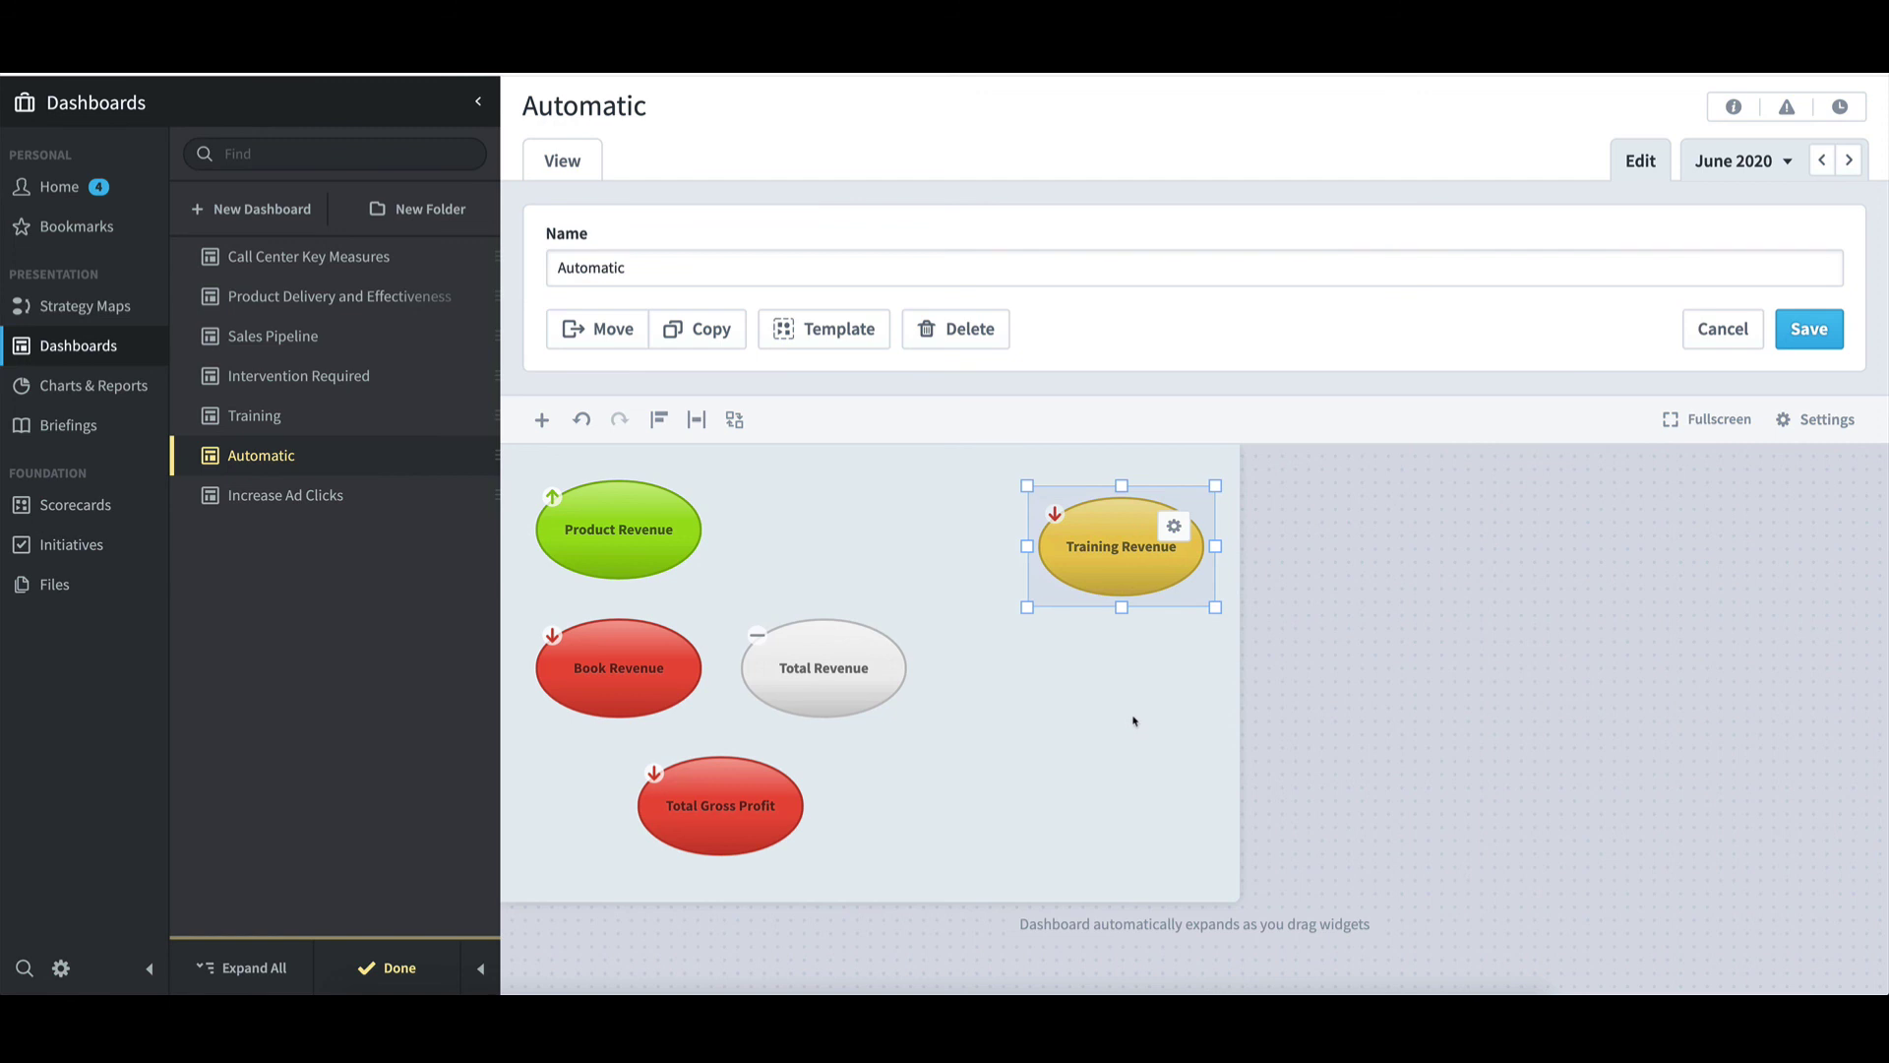
{"action": "left_click", "coordinate": [646, 547]}
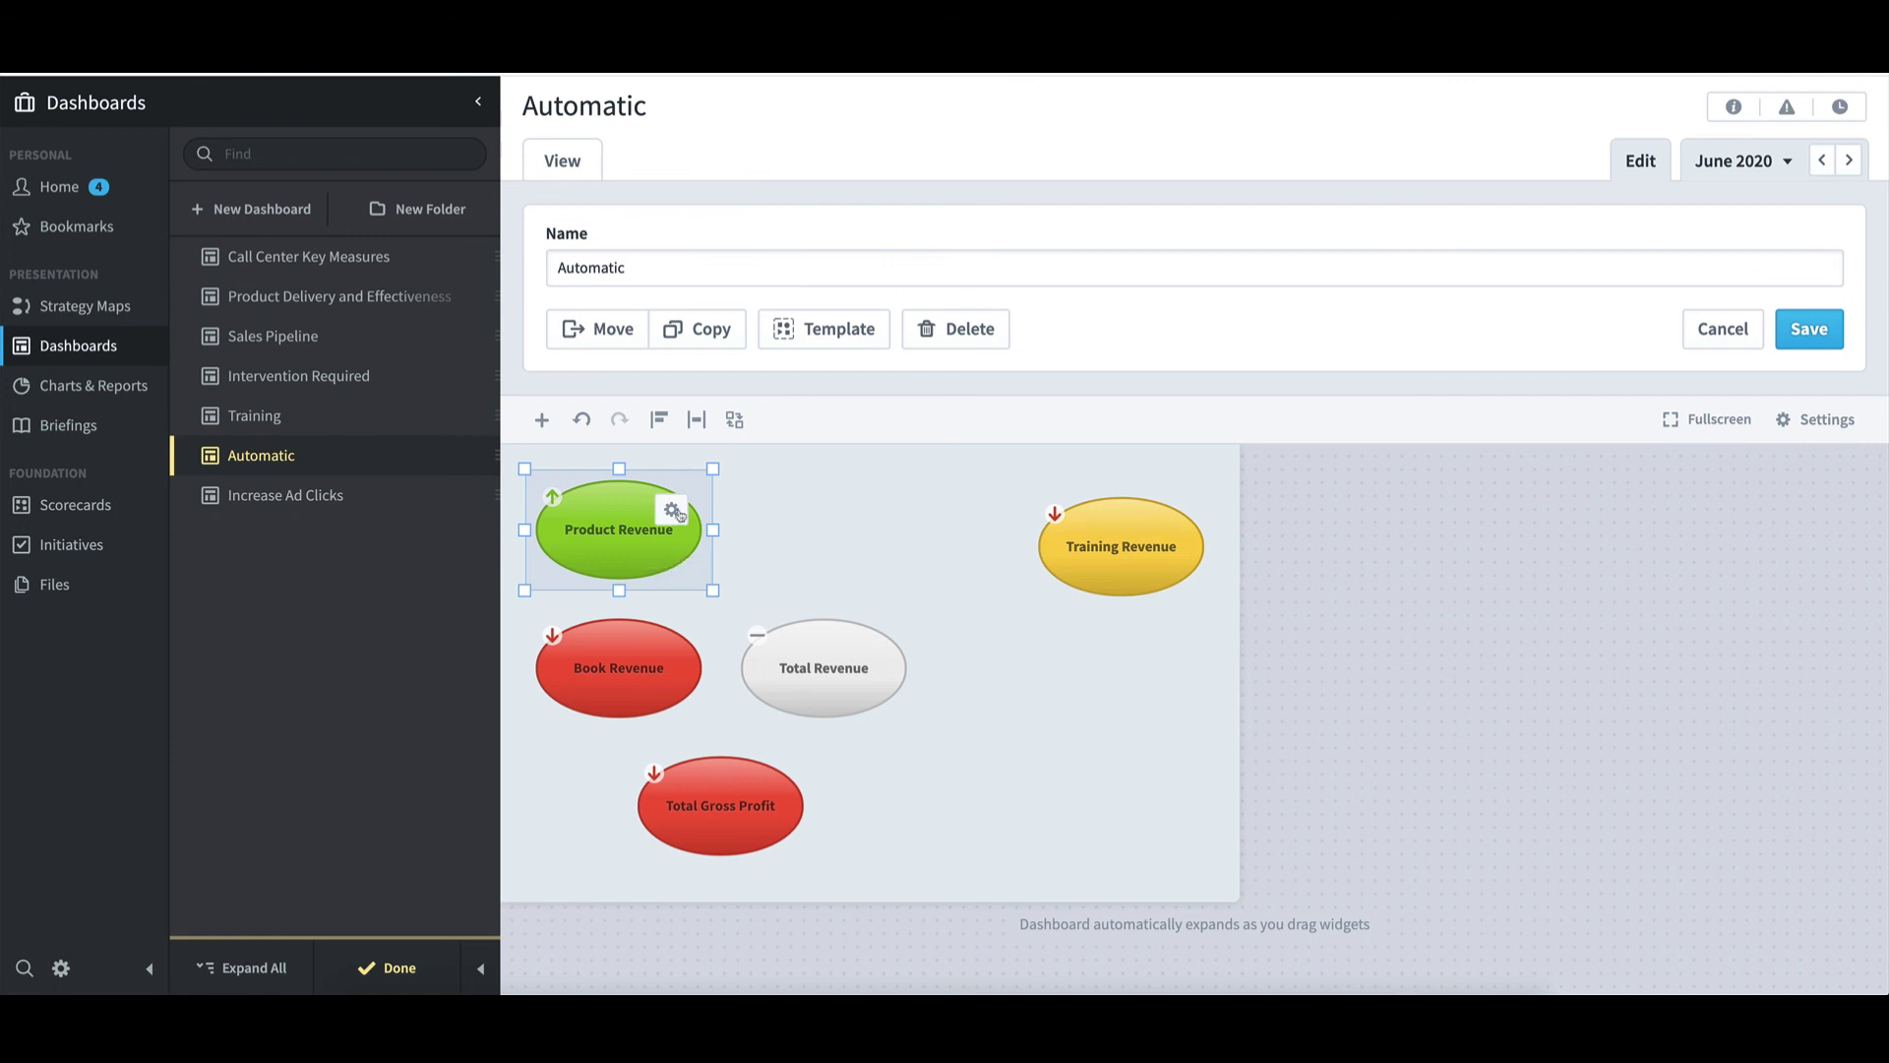
Duplicate the Product Revenue bubble and place the copy to the right of the original
{"action": "left_click", "coordinate": [674, 512]}
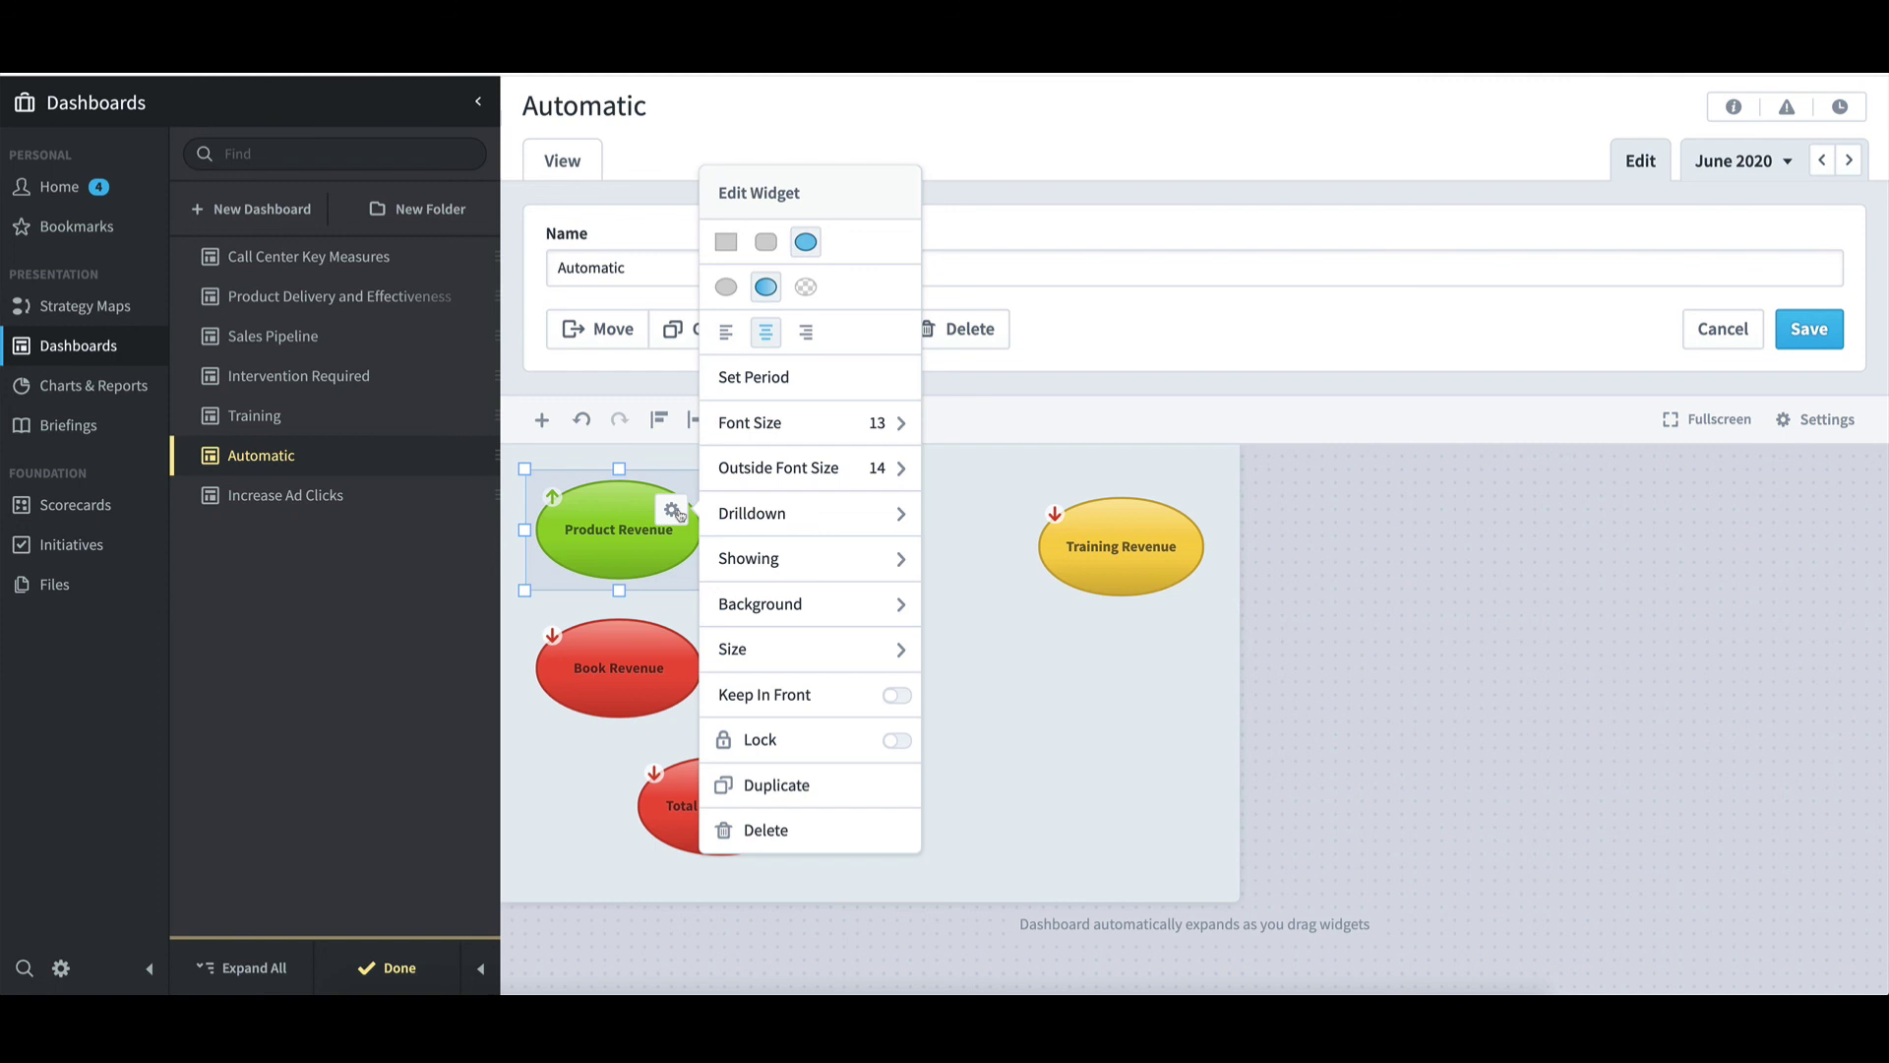
{"action": "left_click", "coordinate": [817, 790]}
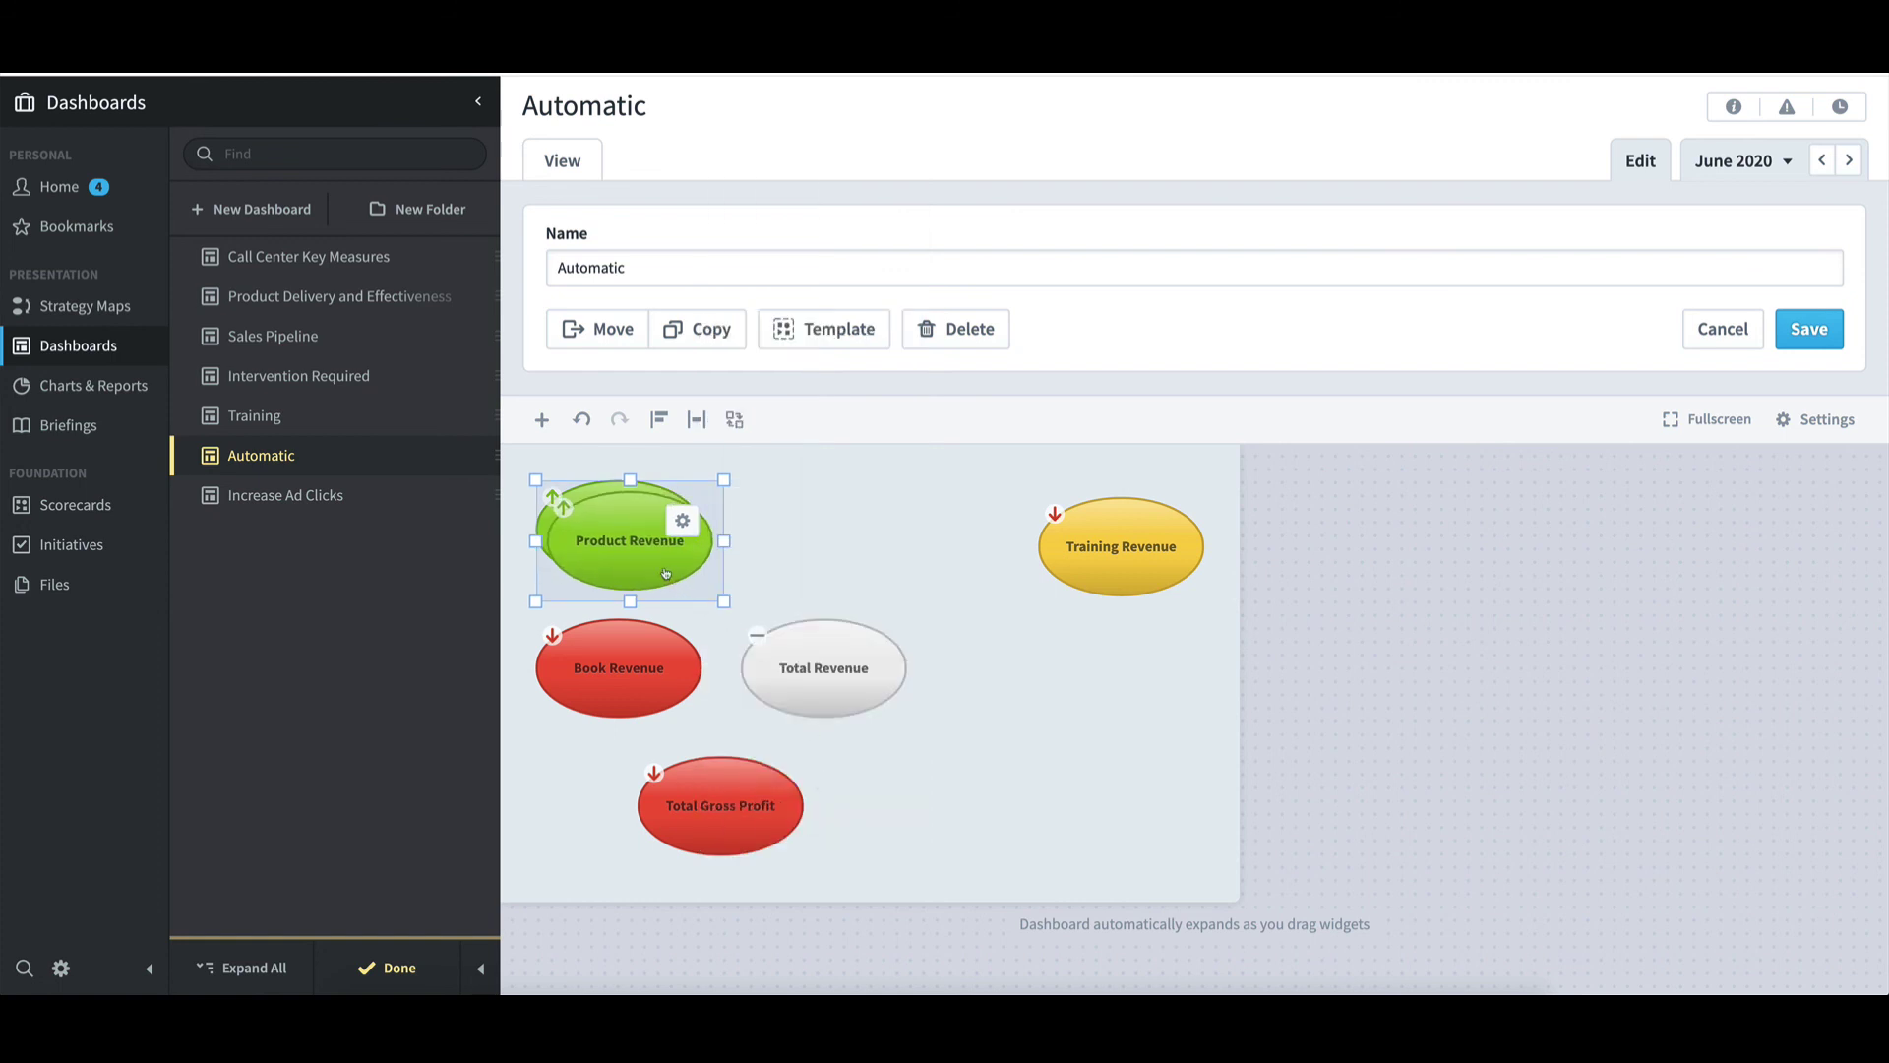
{"action": "left_click_drag", "start_coordinate": [666, 573], "coordinate": [875, 568]}
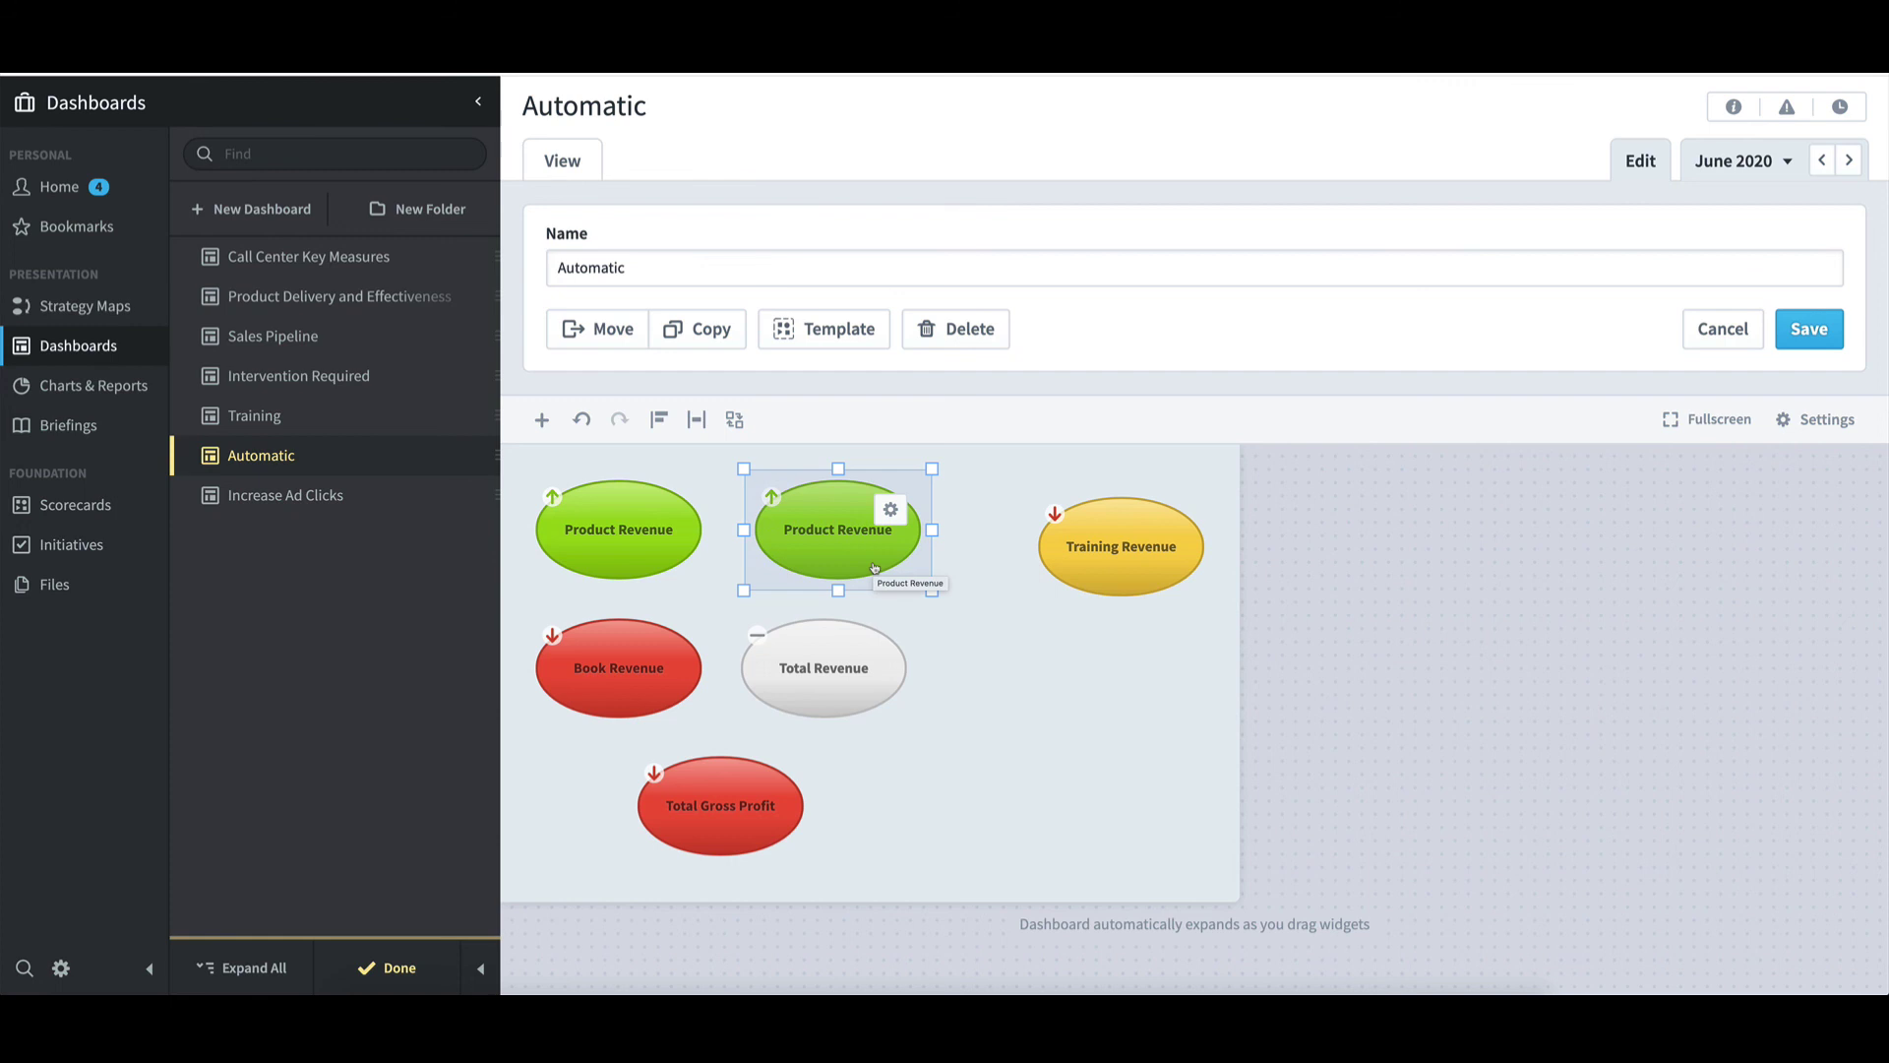
Set the left Product Revenue bubble's period to 1 Period Earlier, turning its score yellow
{"action": "left_click", "coordinate": [667, 552]}
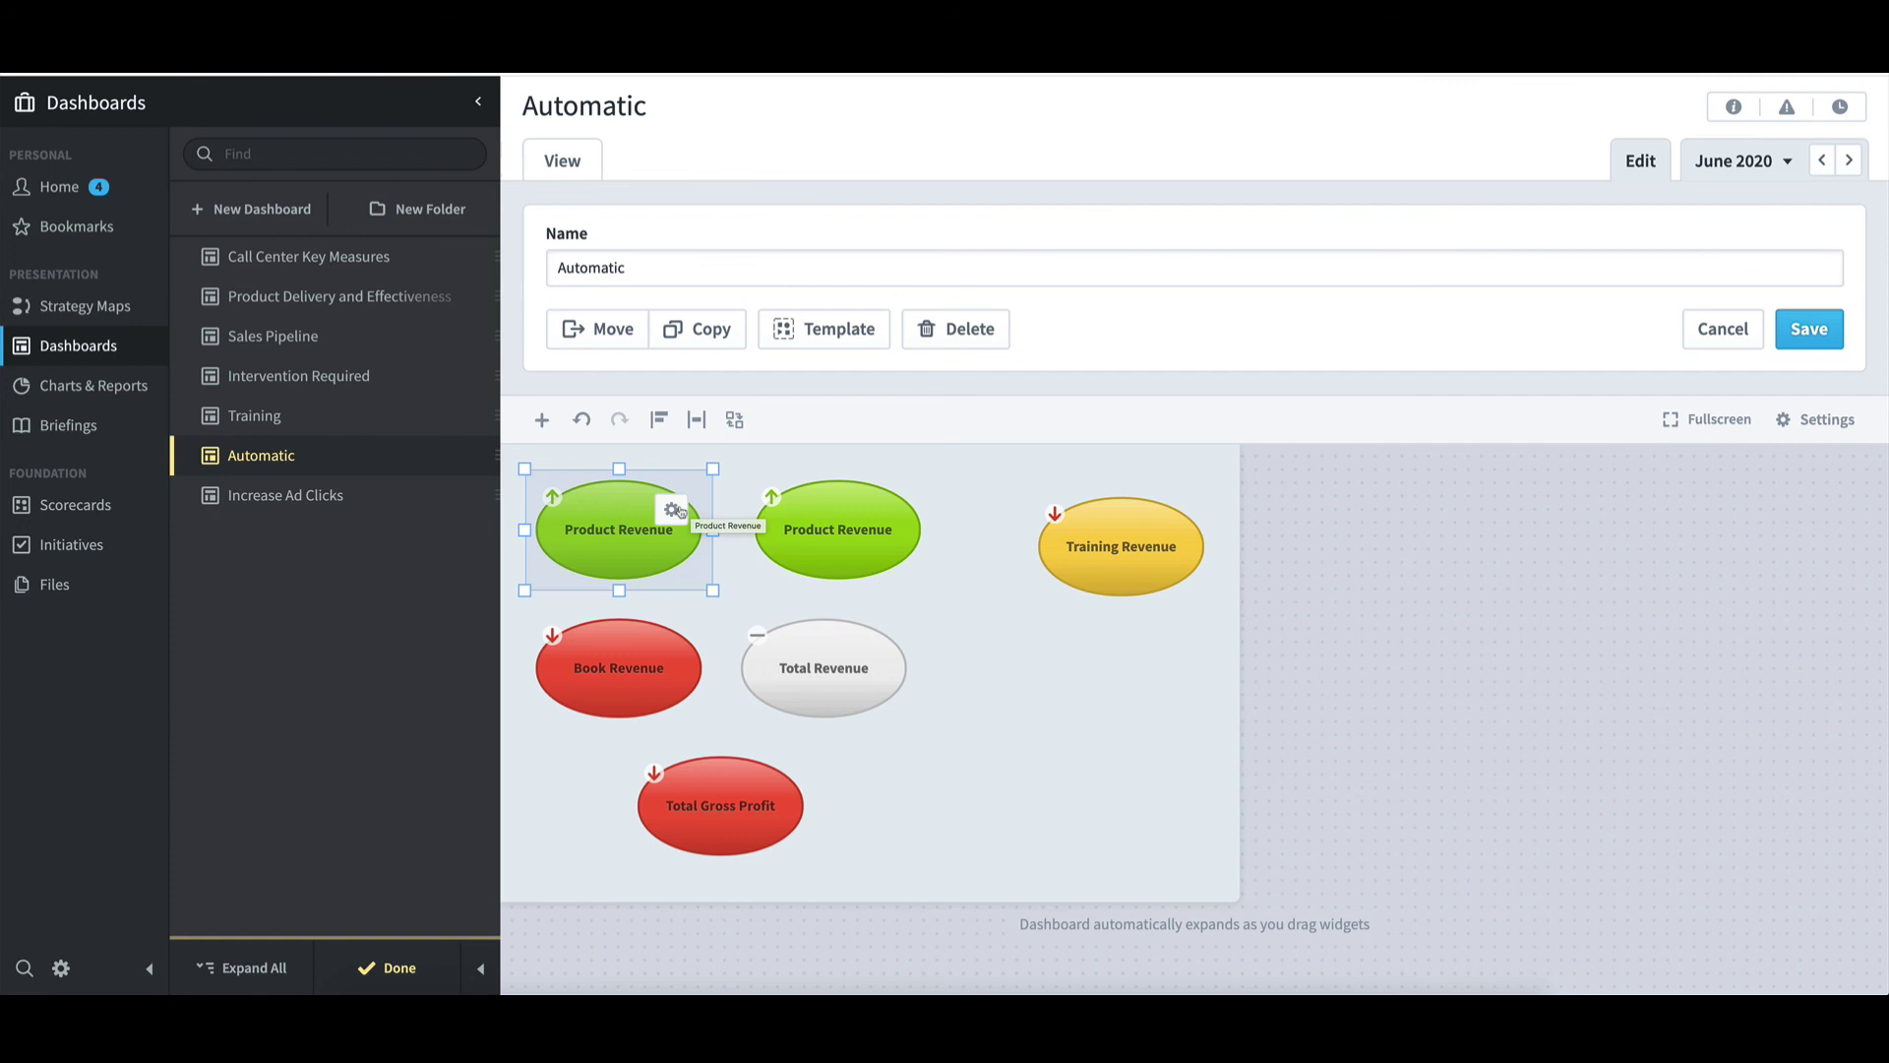
{"action": "left_click", "coordinate": [673, 509]}
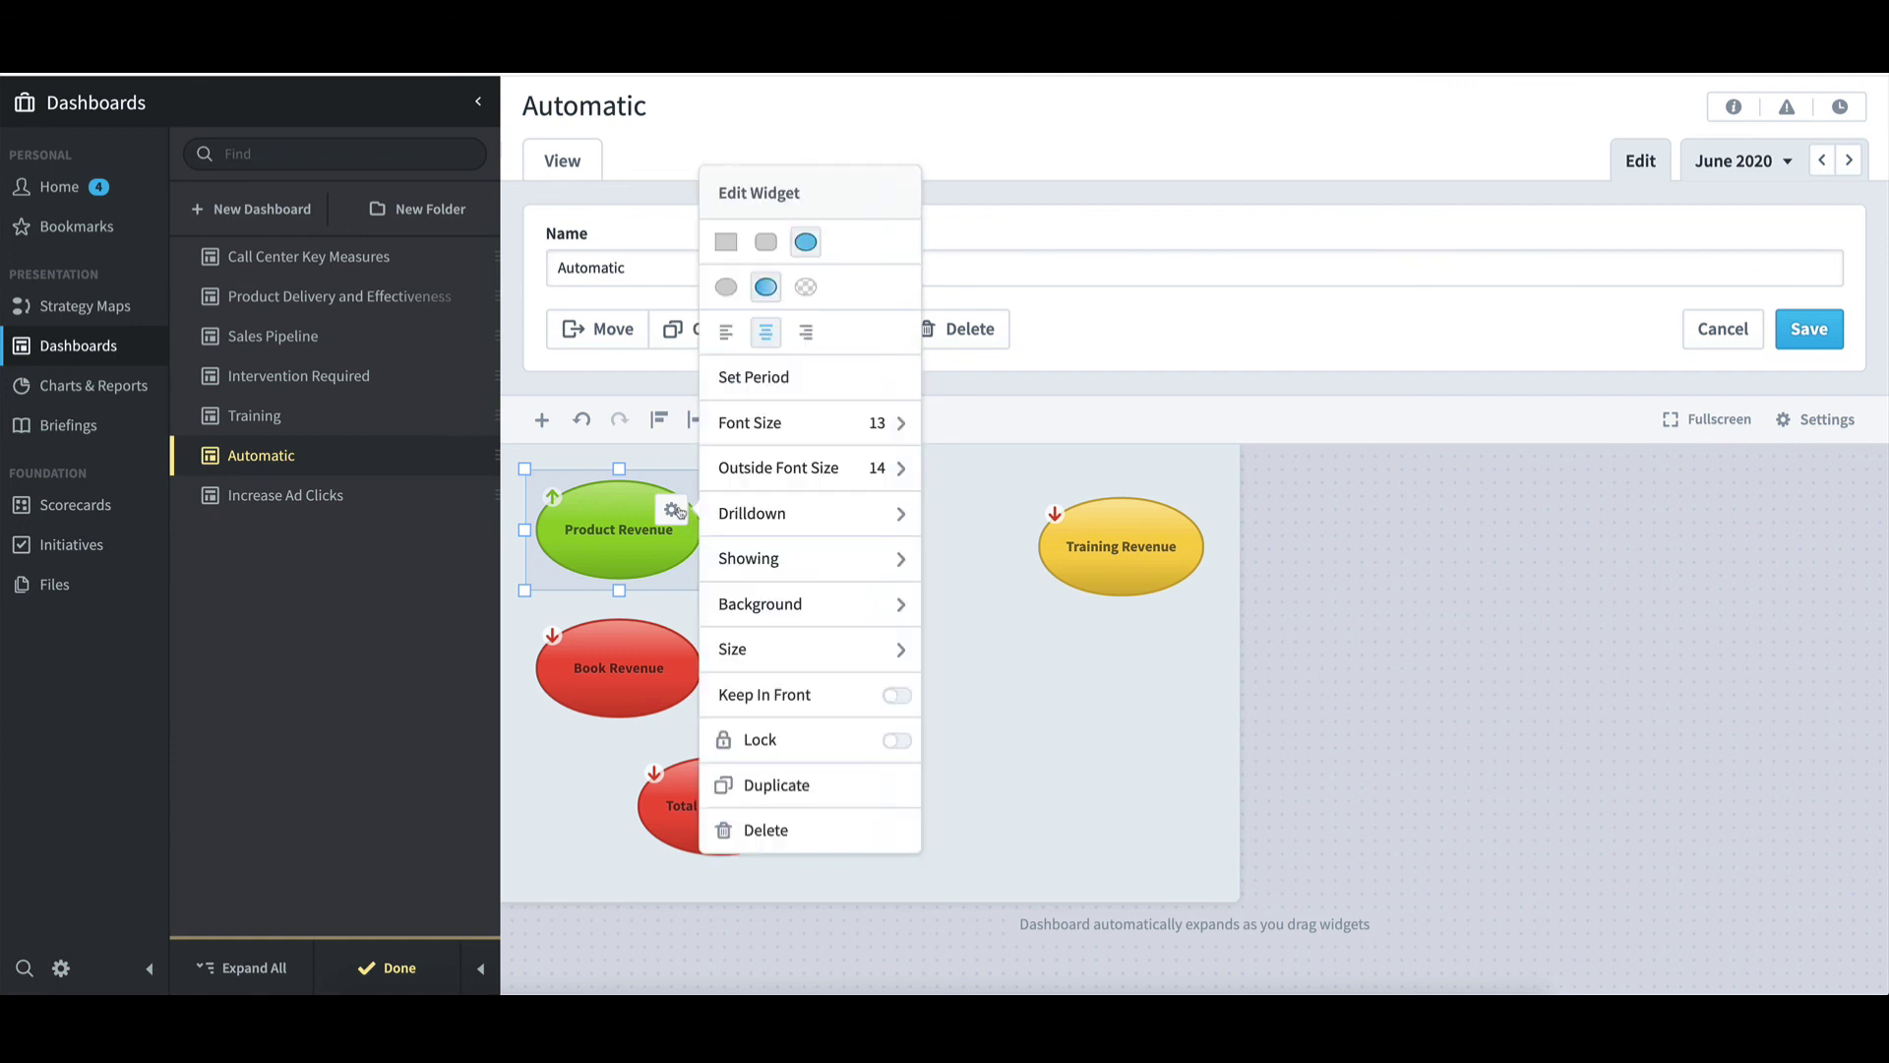
{"action": "left_click", "coordinate": [826, 388]}
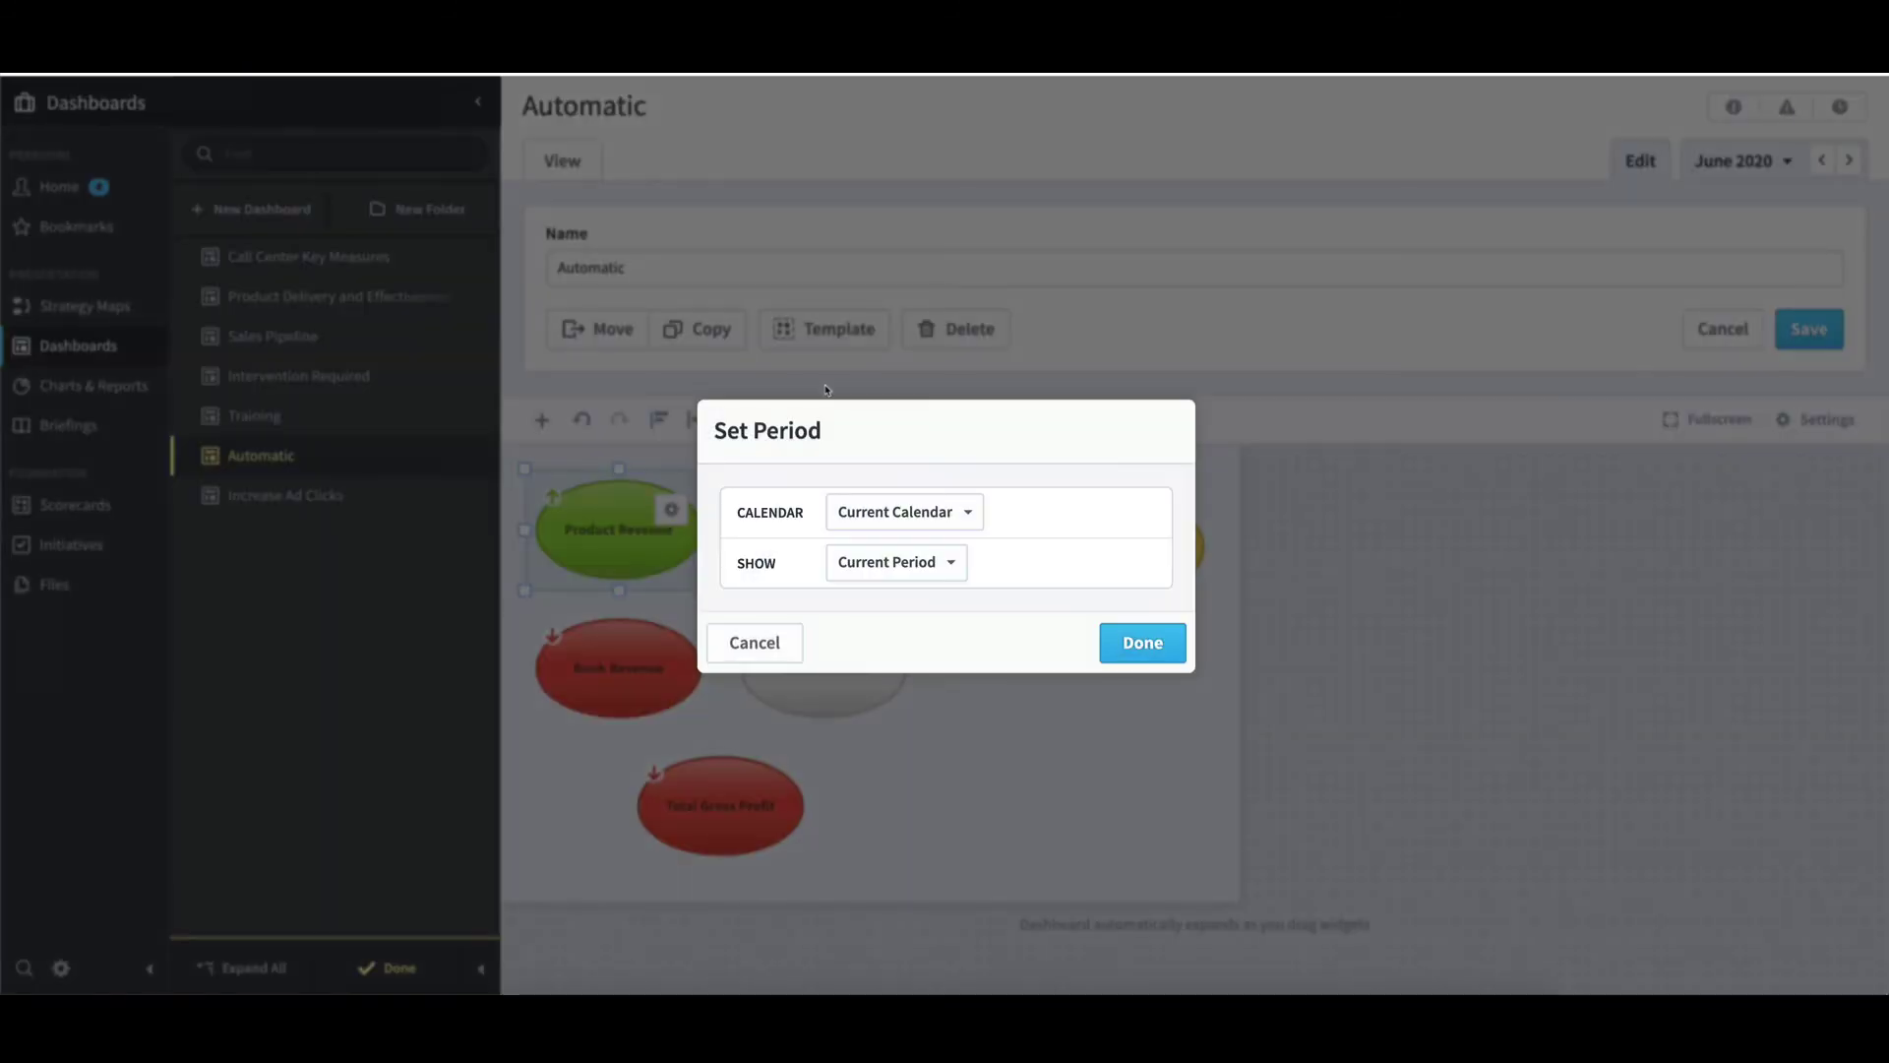
{"action": "left_click", "coordinate": [933, 567]}
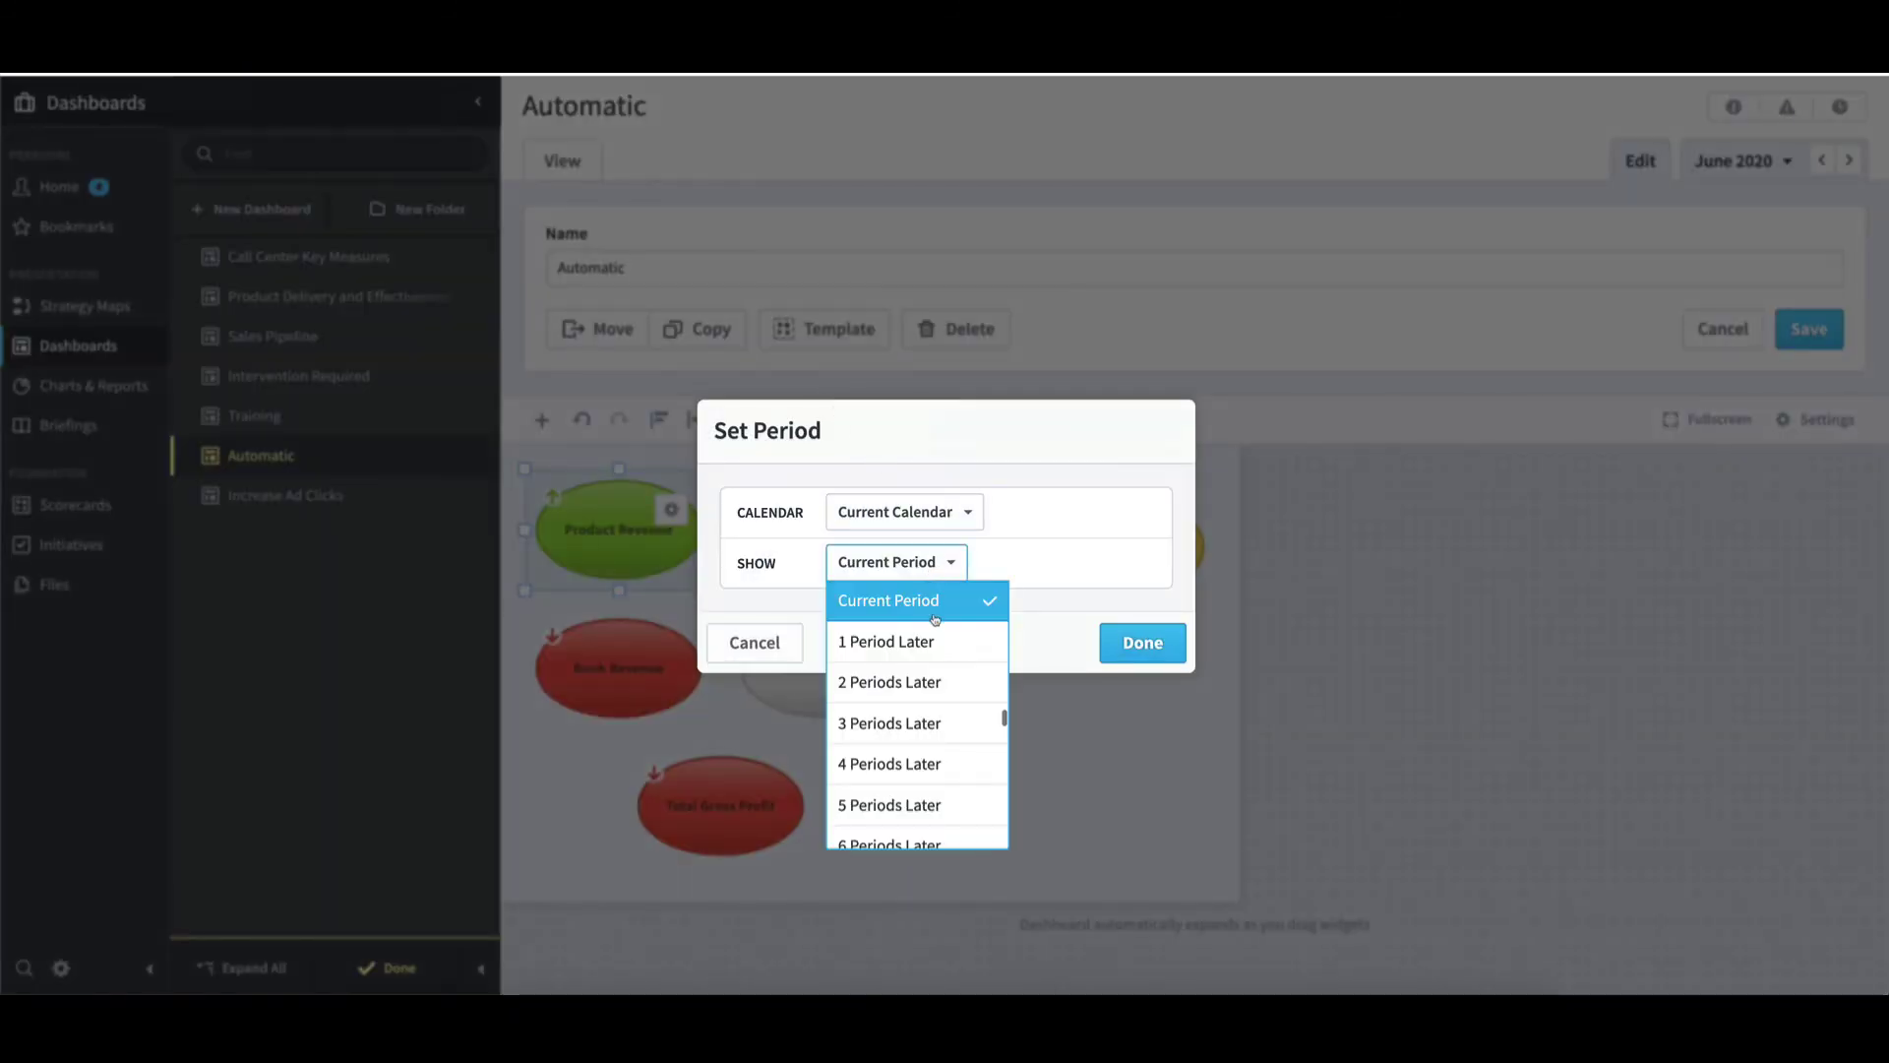
{"action": "scroll", "coordinate": [933, 630], "scroll_direction": "up", "scroll_amount": 2}
{"action": "left_click", "coordinate": [933, 651]}
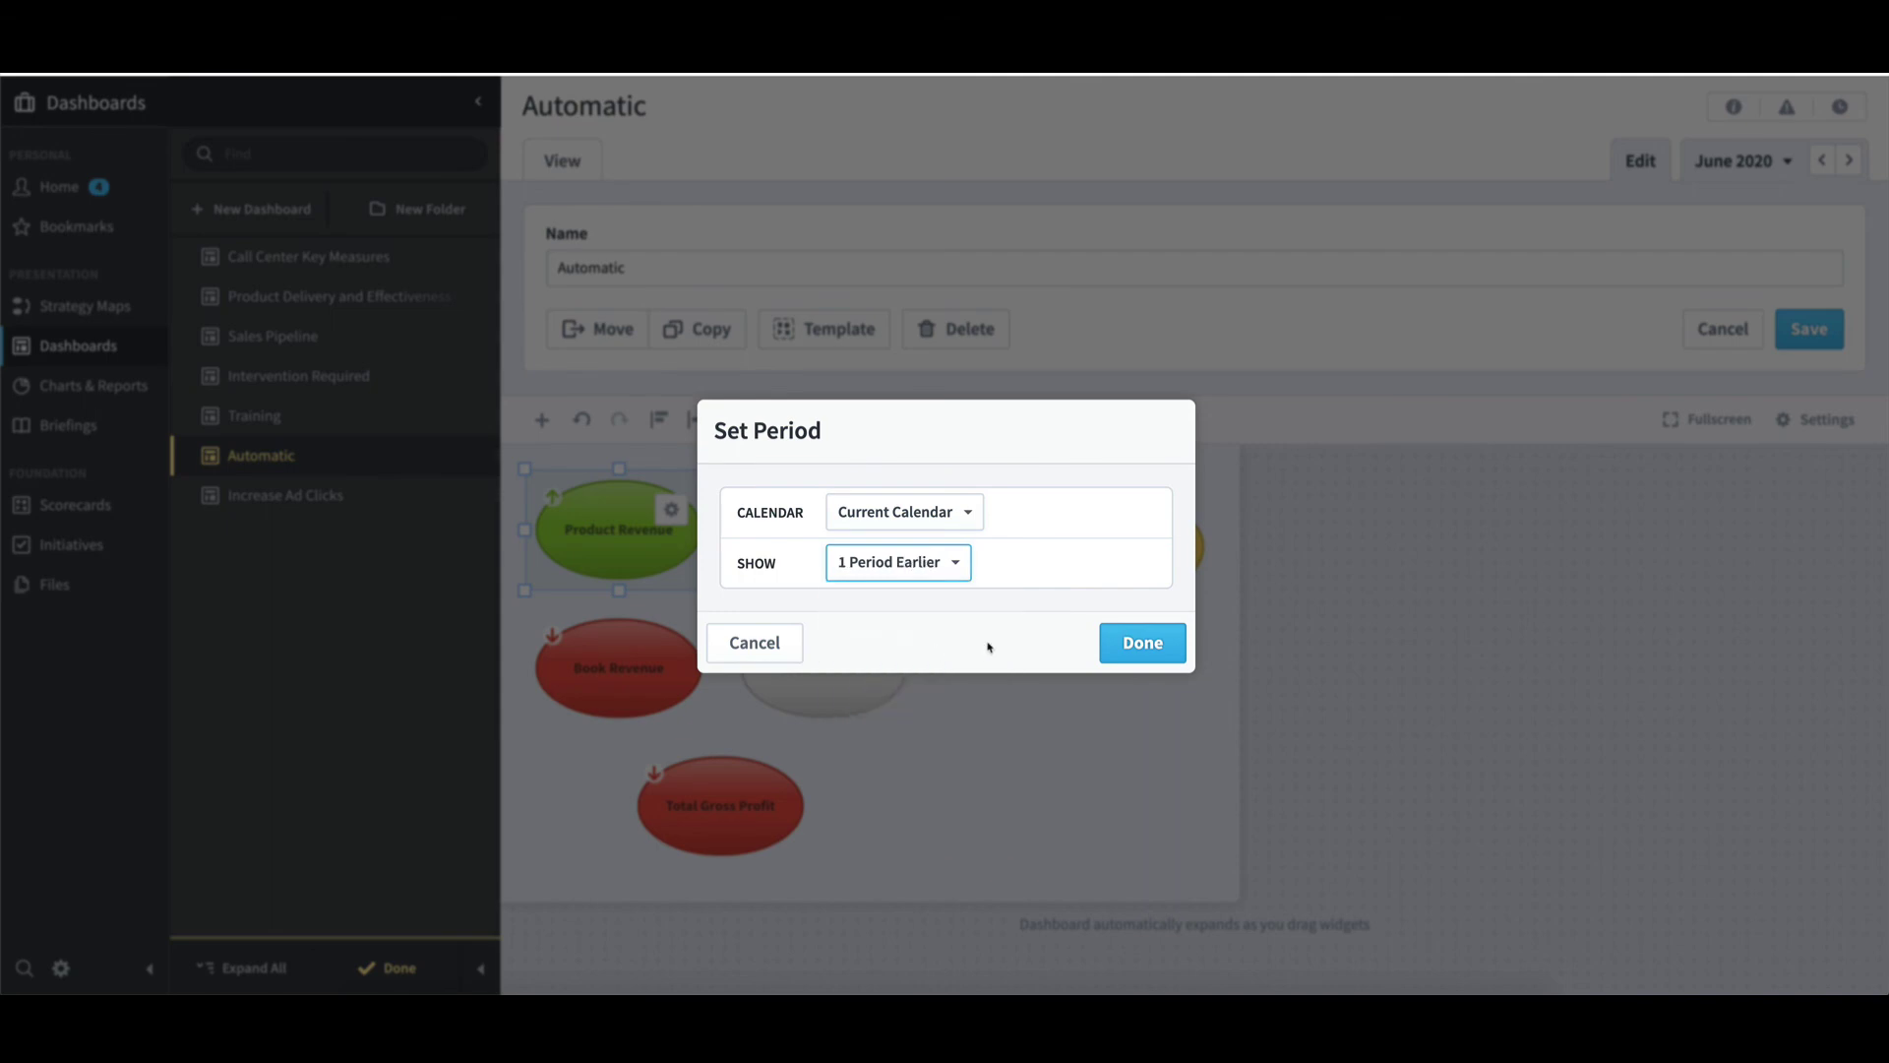
{"action": "left_click", "coordinate": [1139, 643]}
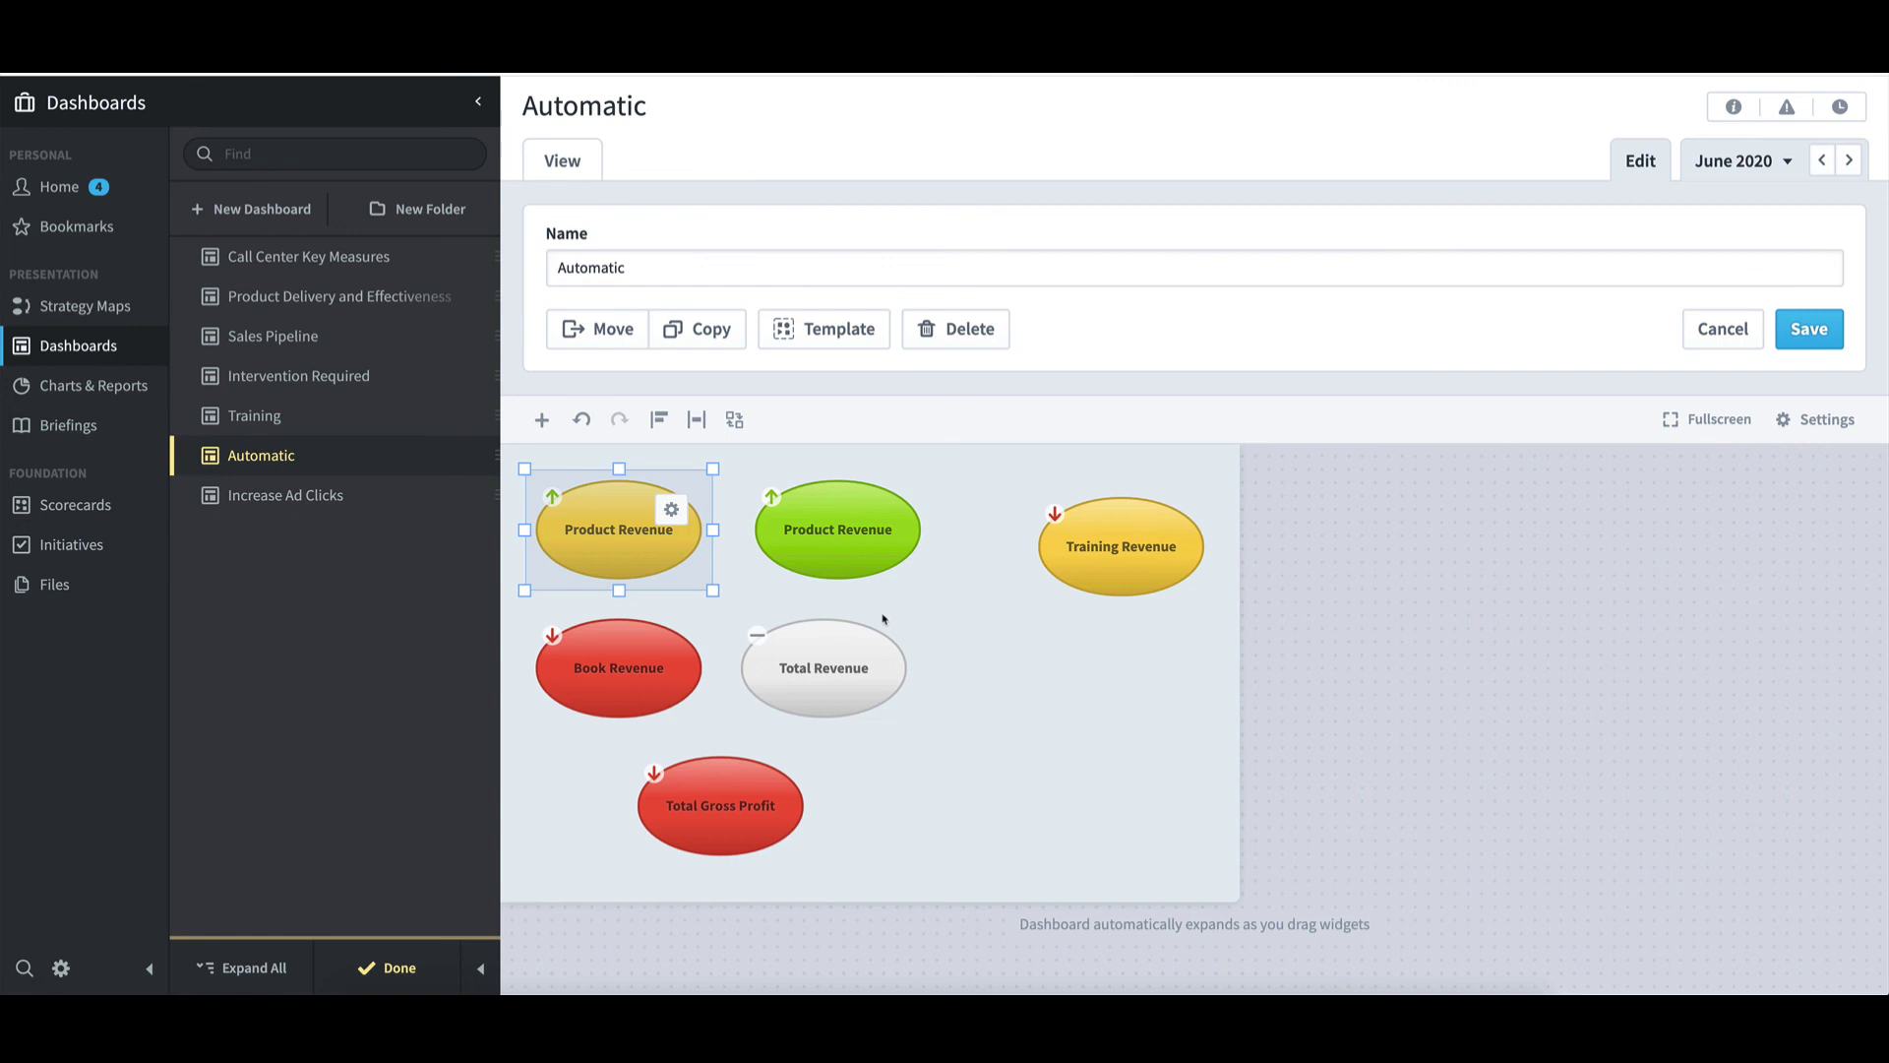
Turn on the Period label for both Product Revenue bubbles, showing May 2020 and June 2020
{"action": "left_click", "coordinate": [671, 511]}
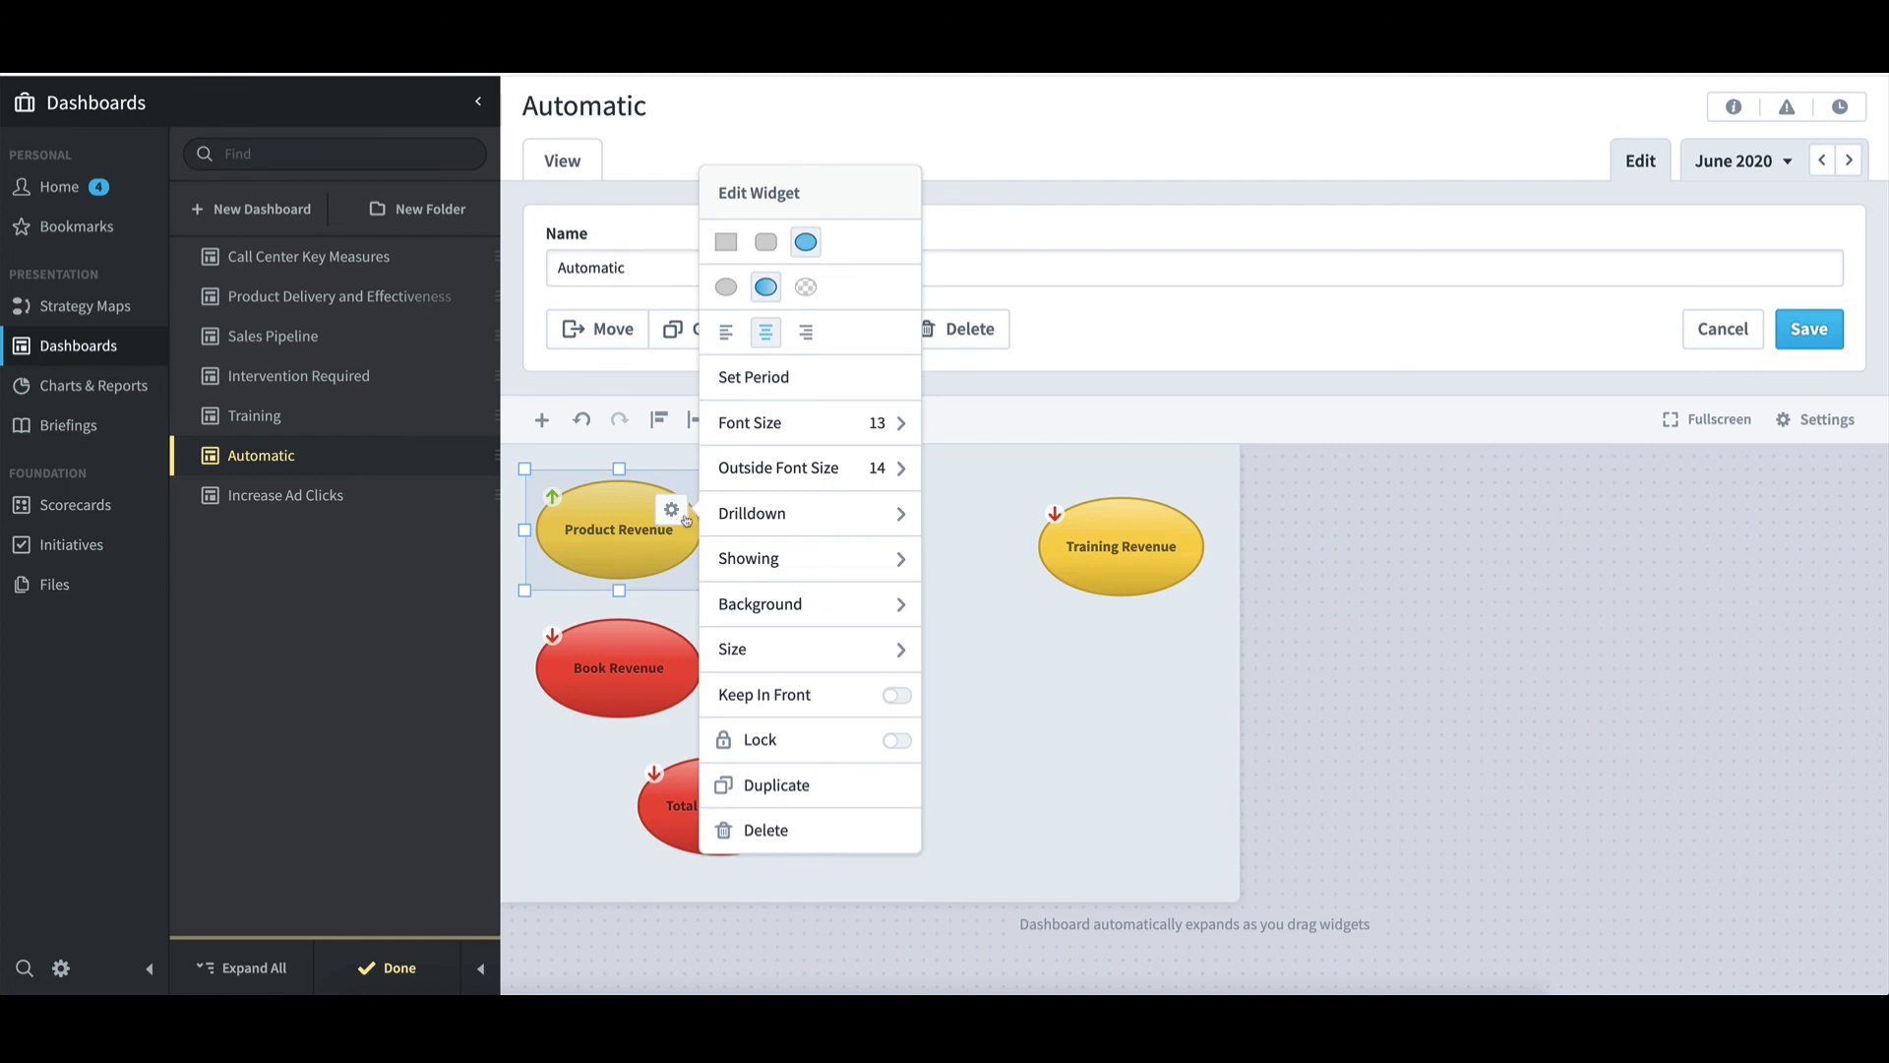
{"action": "left_click", "coordinate": [758, 560]}
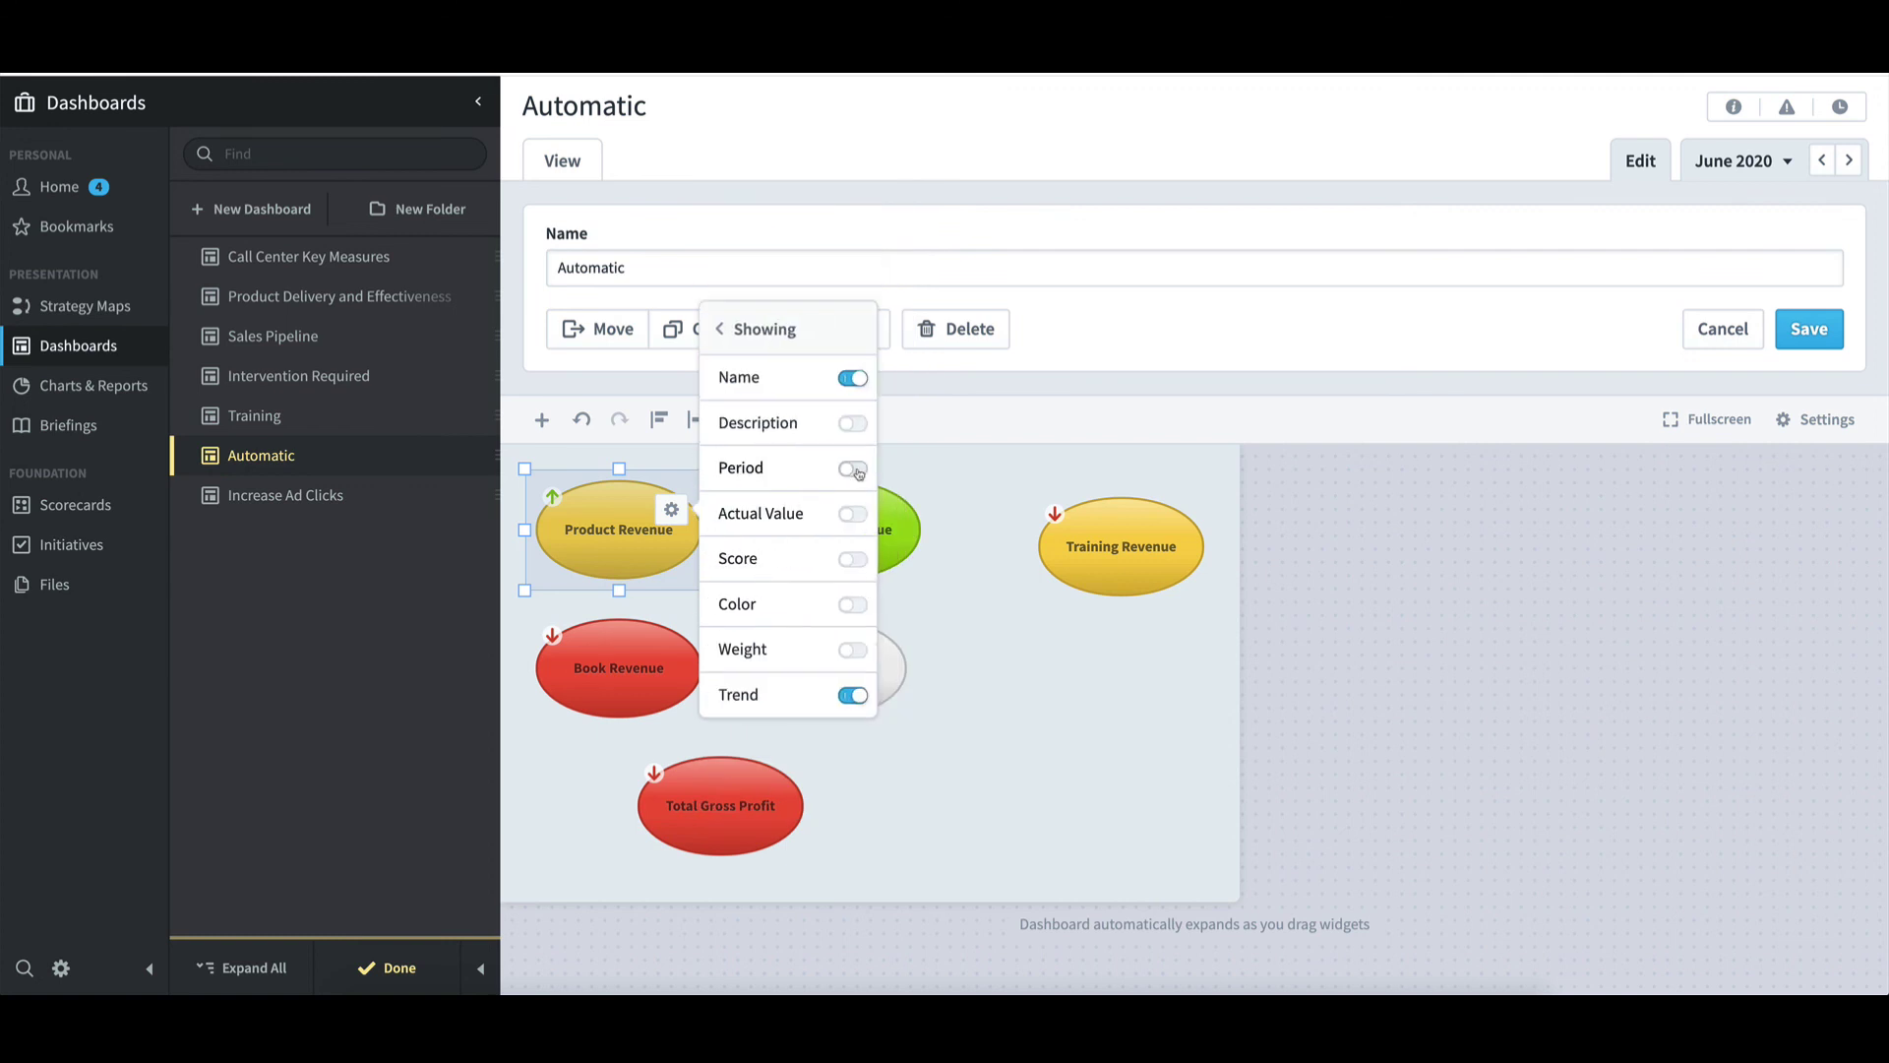
{"action": "left_click", "coordinate": [859, 474]}
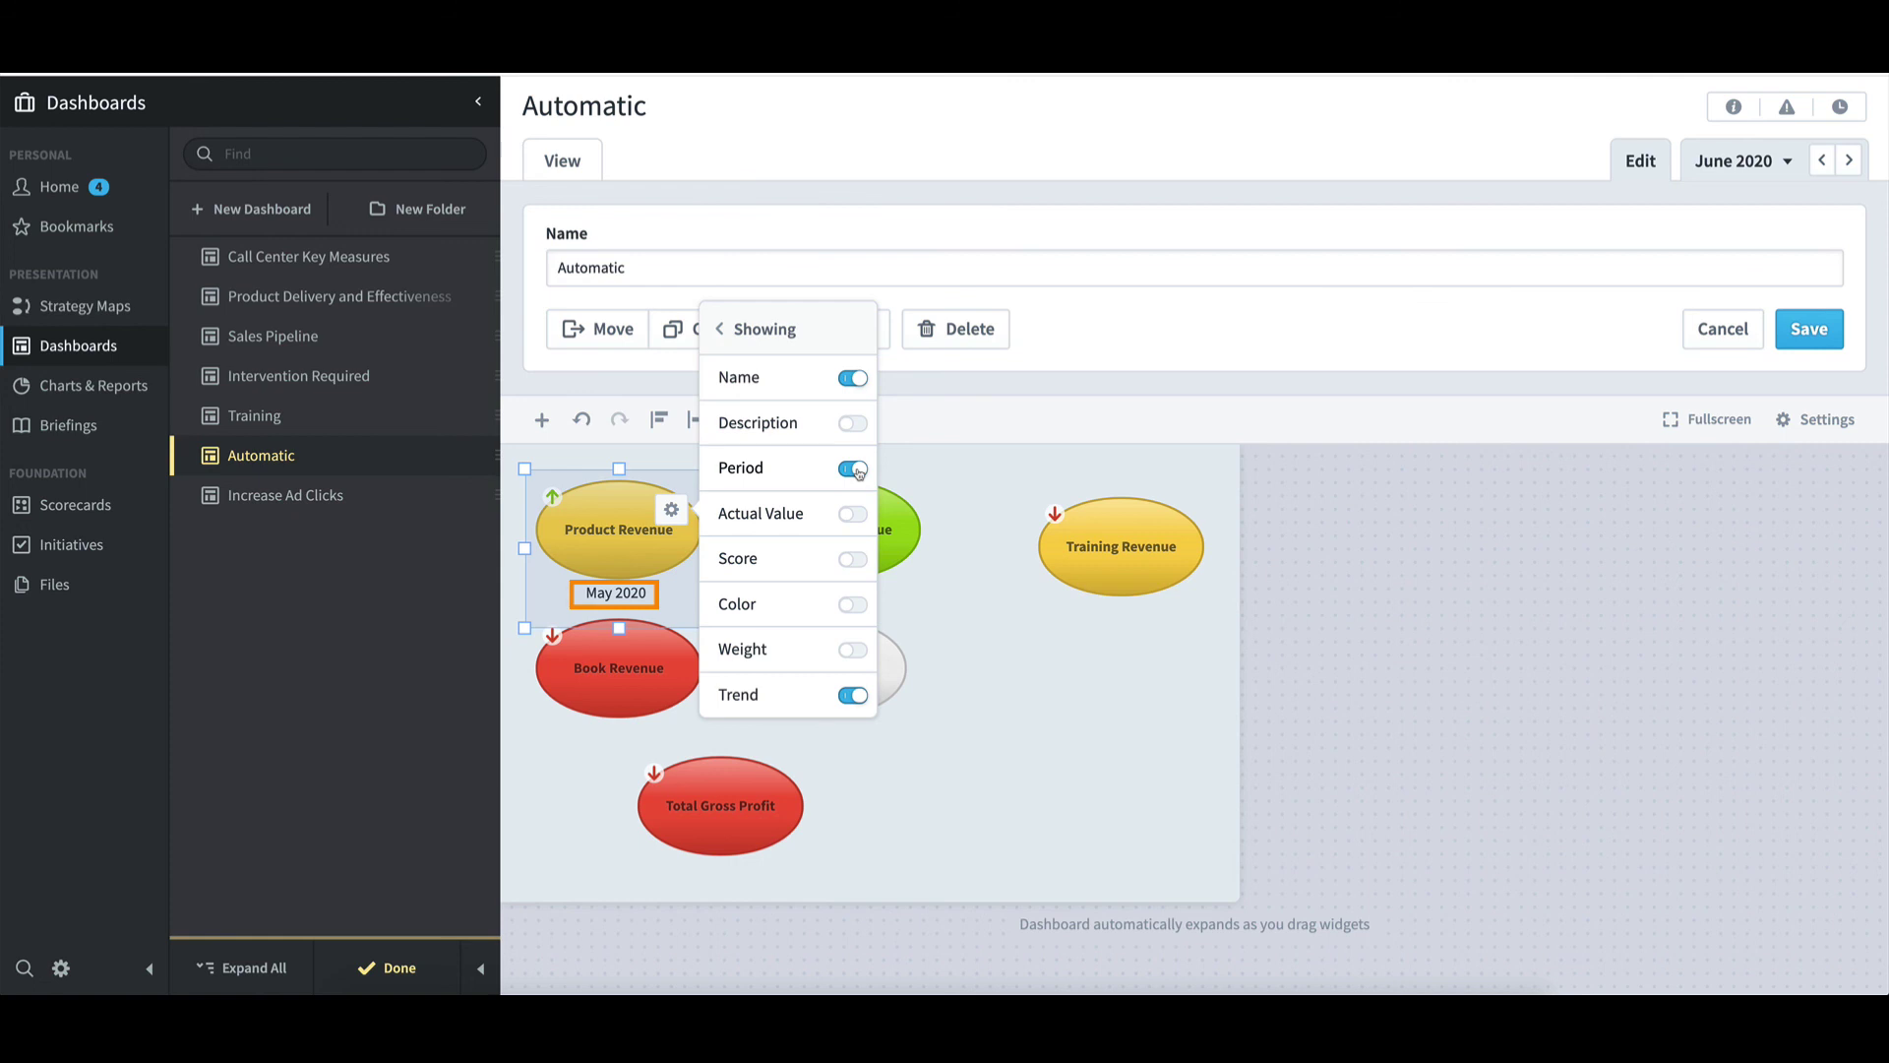
{"action": "left_click", "coordinate": [899, 522]}
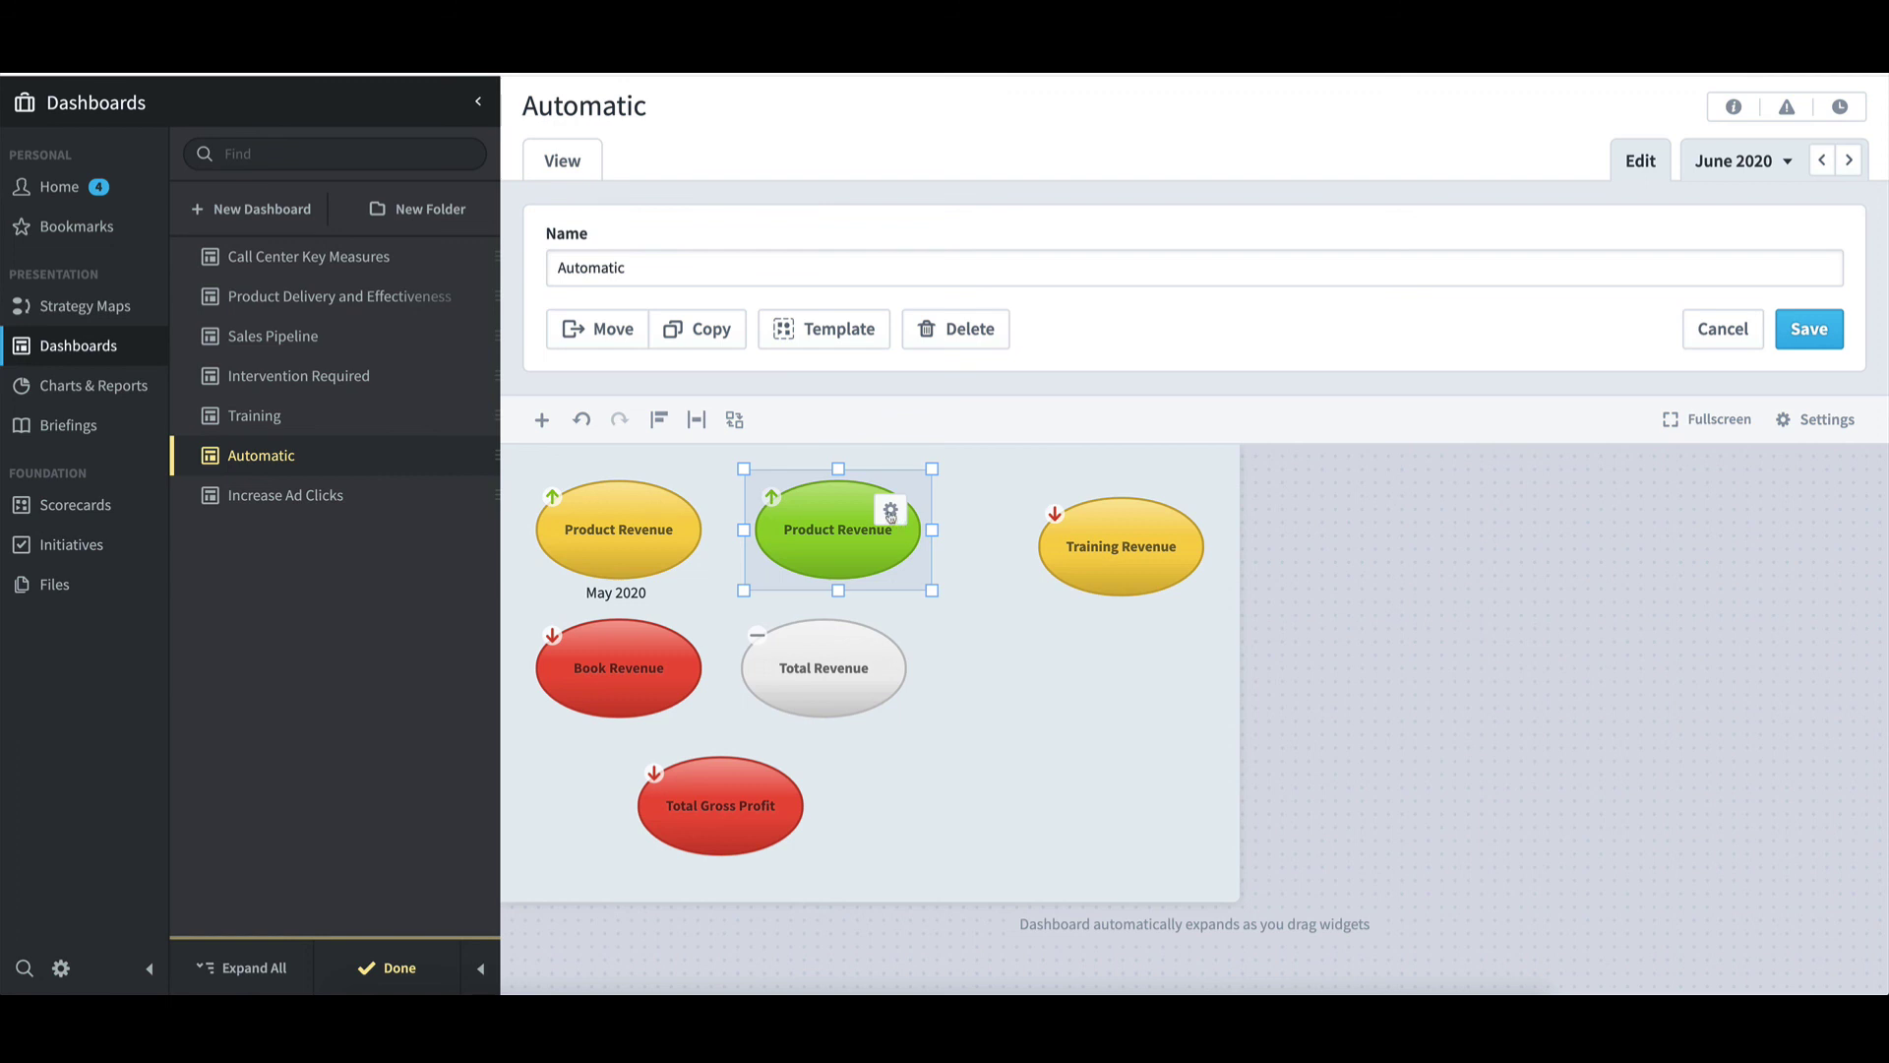
{"action": "left_click", "coordinate": [893, 516]}
{"action": "left_click", "coordinate": [961, 560]}
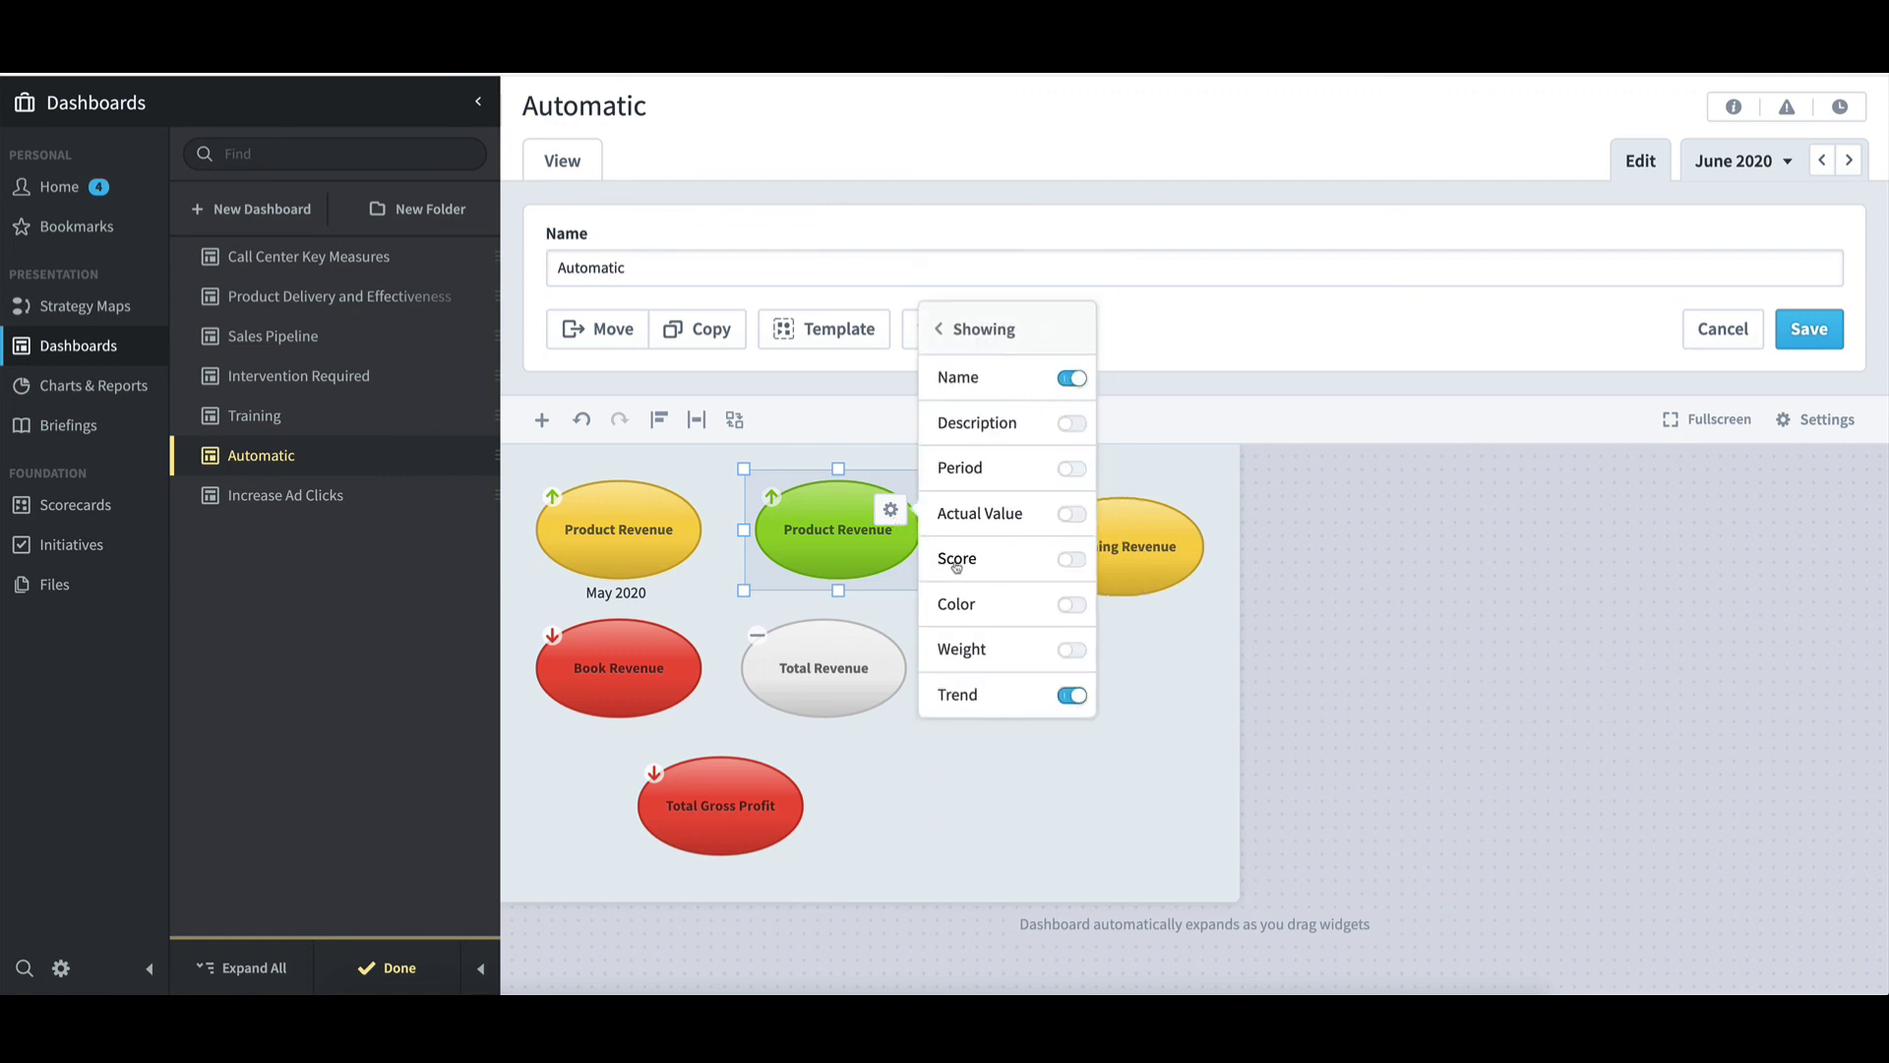
{"action": "left_click", "coordinate": [1078, 470]}
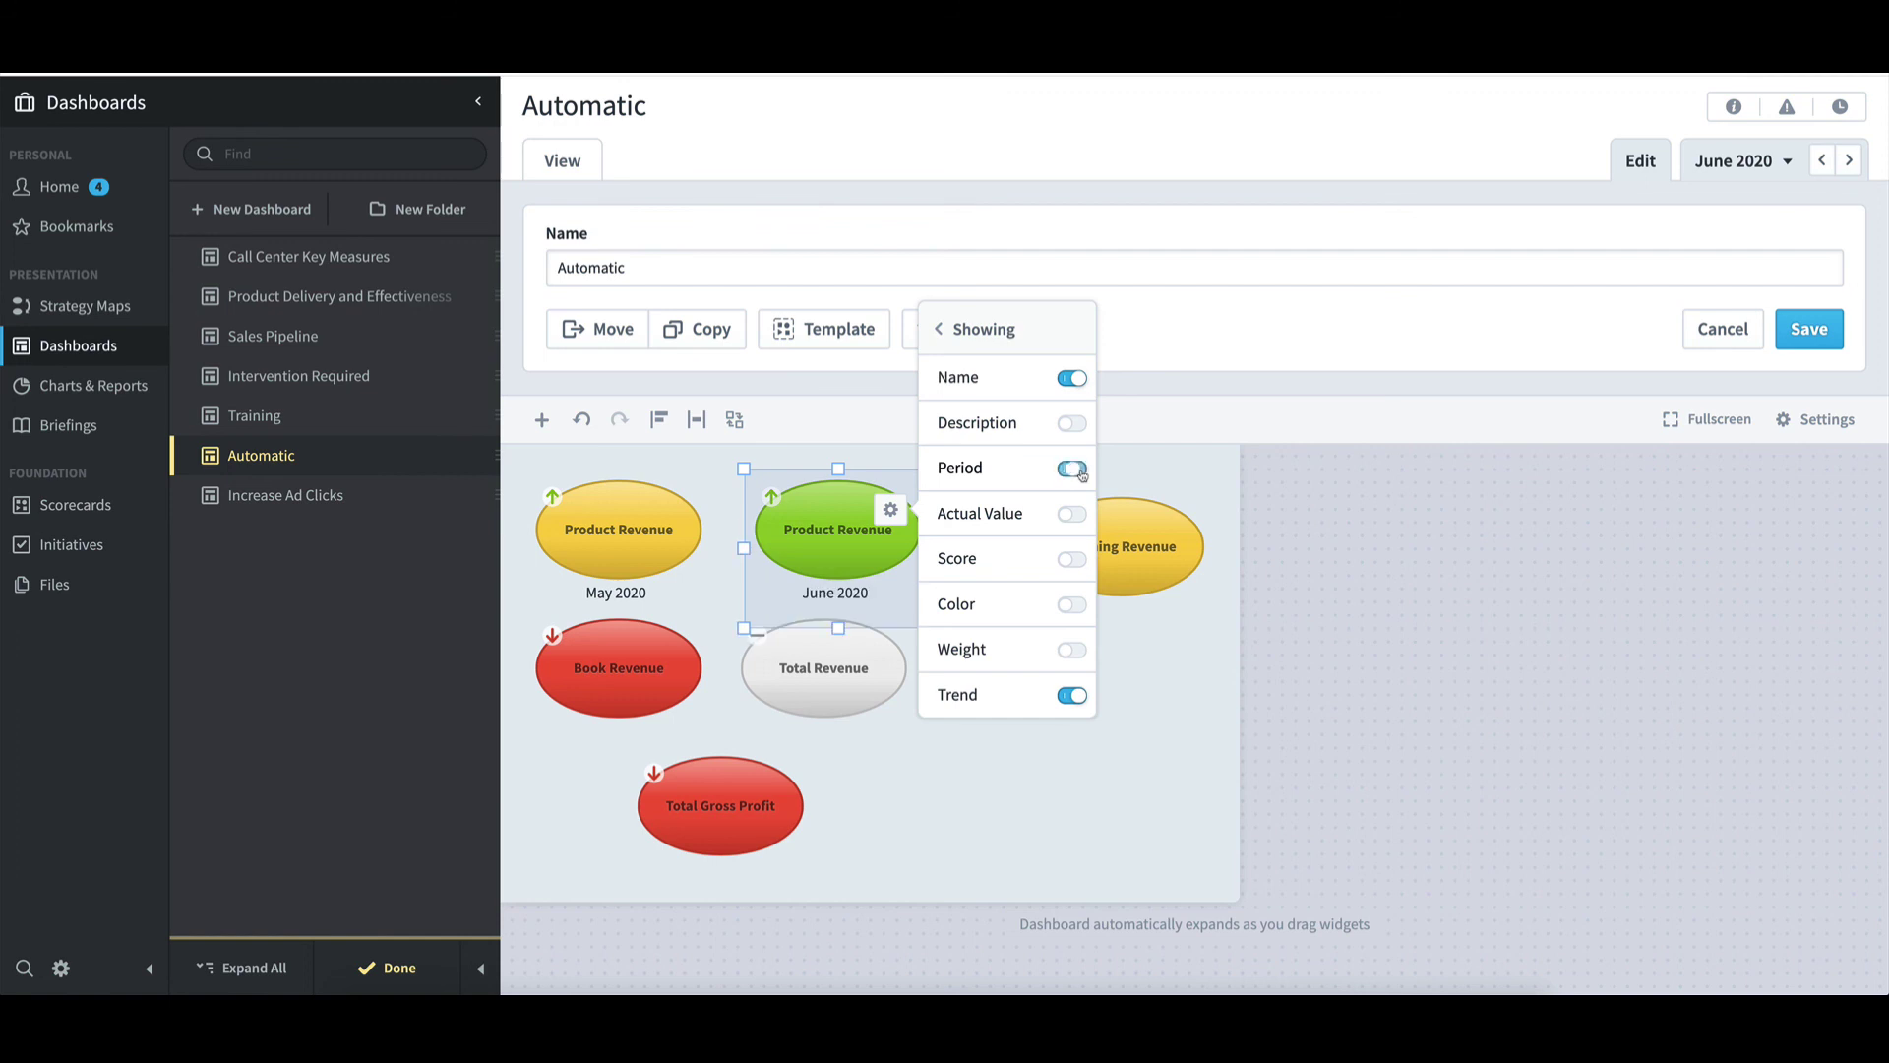
{"action": "left_click", "coordinate": [1182, 668]}
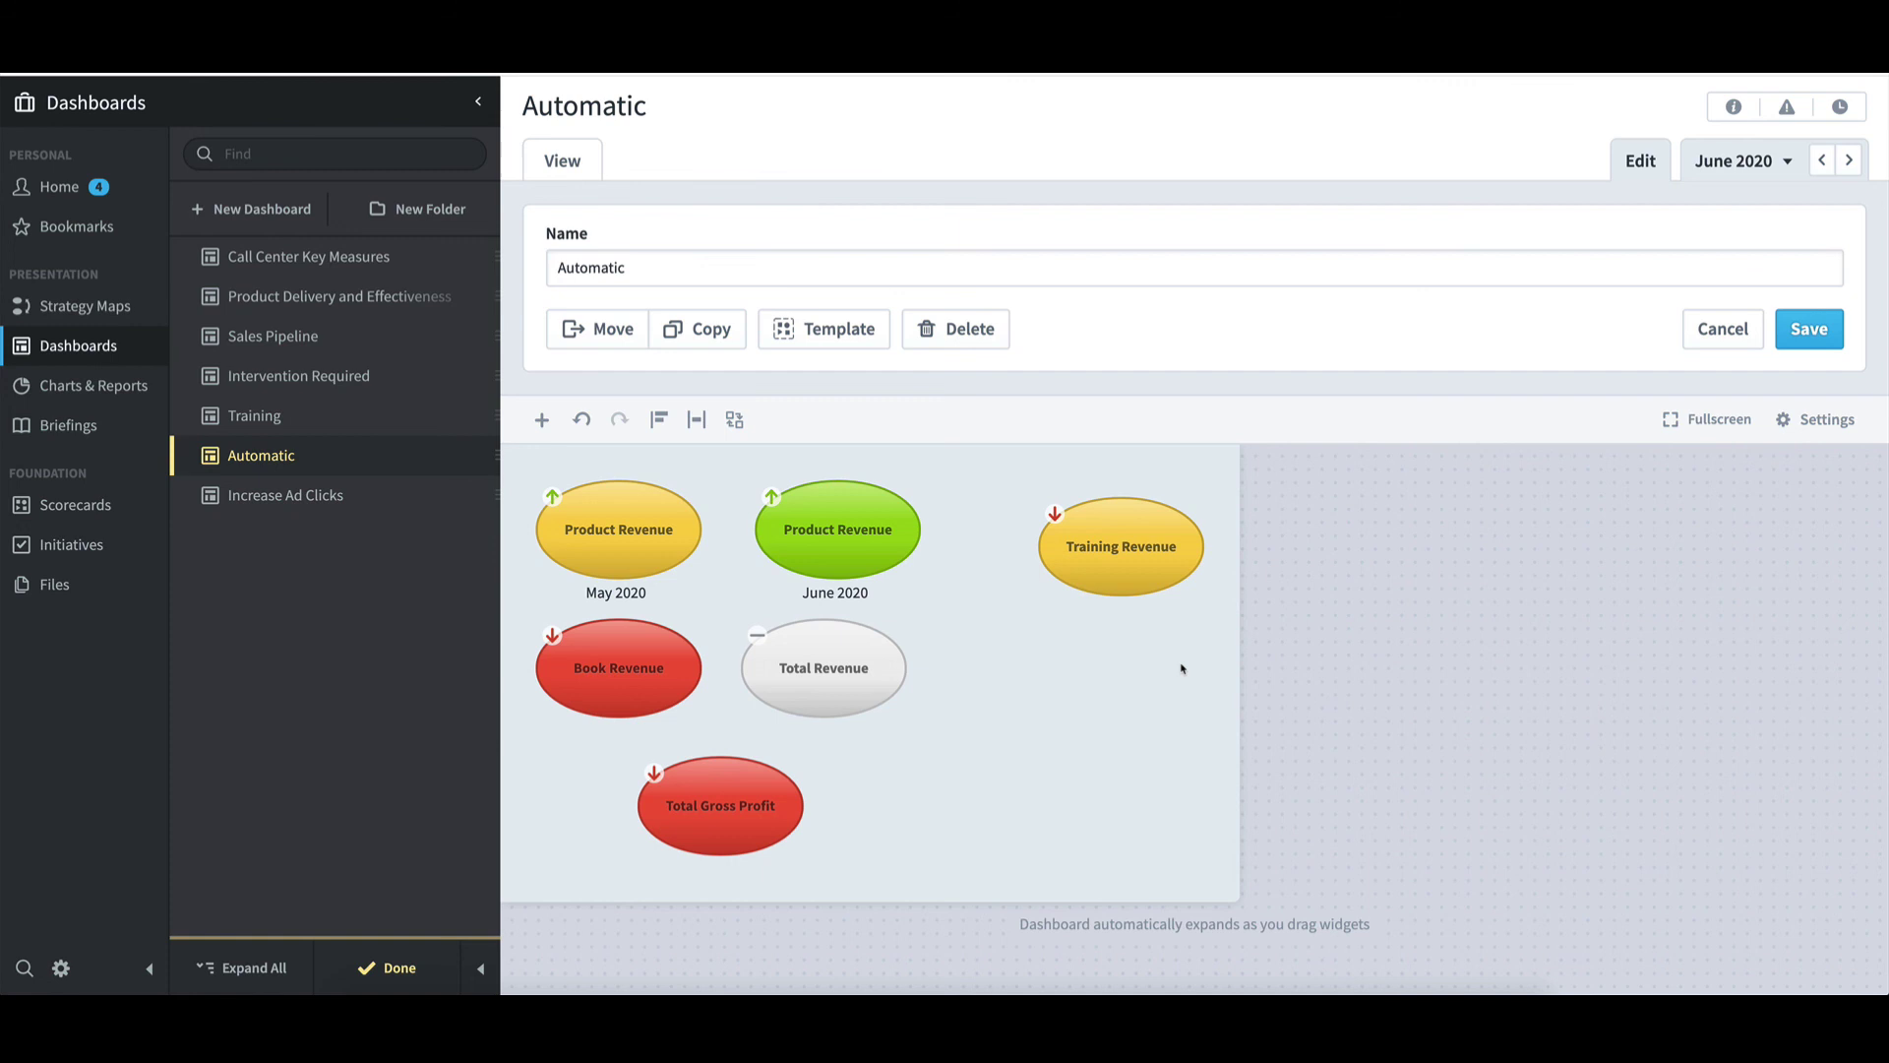
Show Actual Value ($210,000), Score (5) and Color (Yellow) beneath the Training Revenue bubble
{"action": "left_click", "coordinate": [1147, 585]}
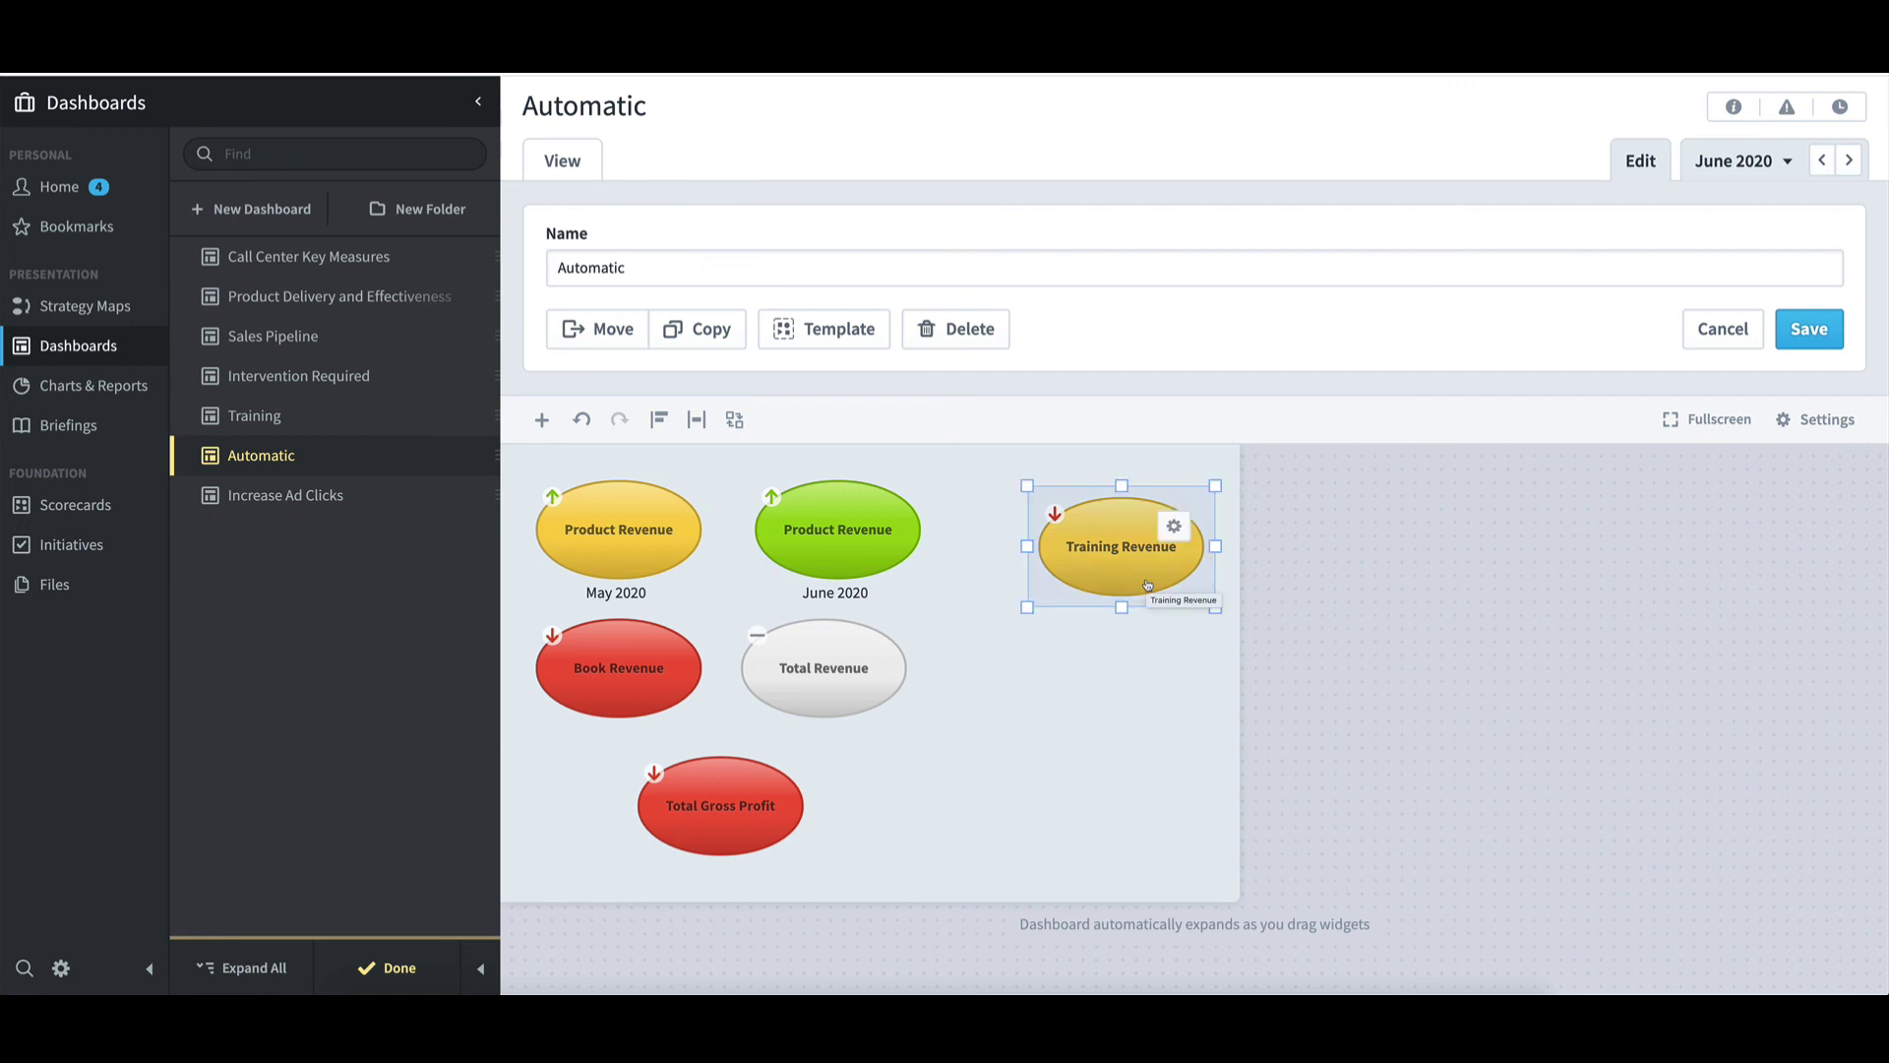
{"action": "left_click", "coordinate": [1186, 532]}
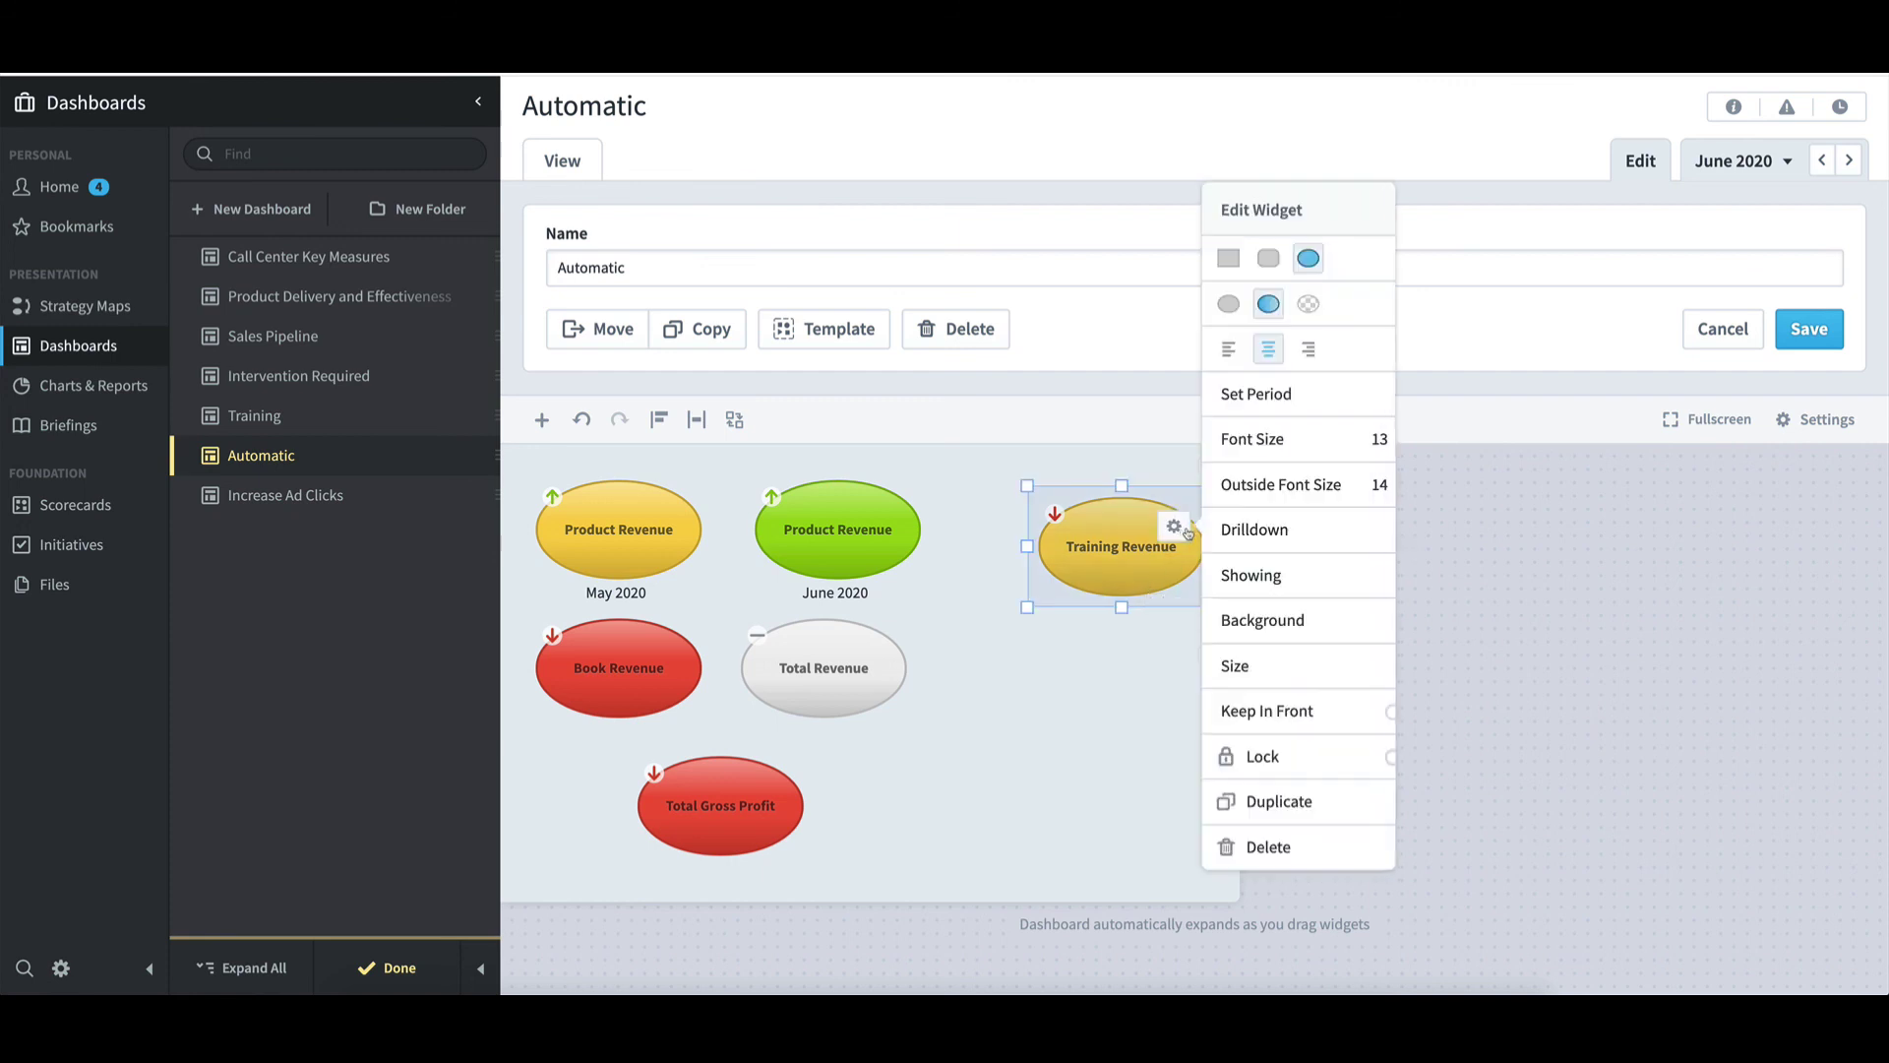
{"action": "left_click", "coordinate": [1272, 577]}
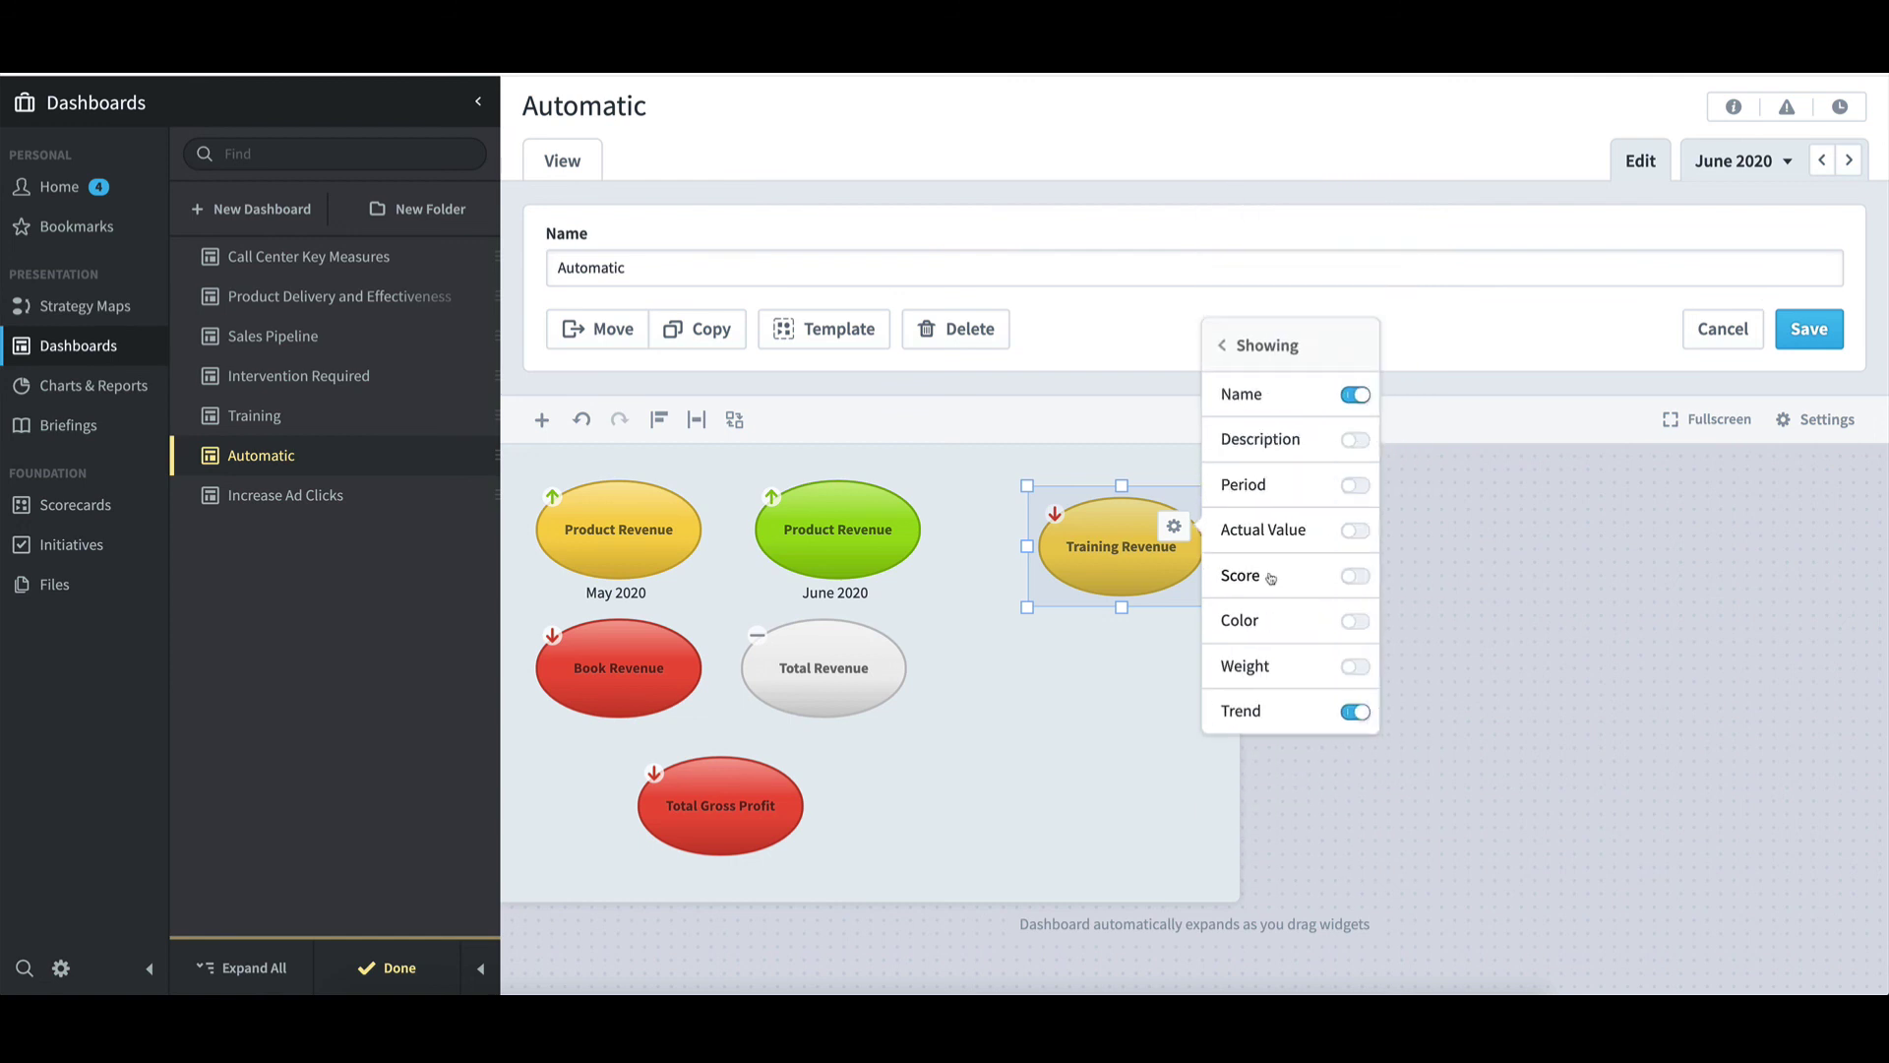
{"action": "left_click", "coordinate": [1357, 532]}
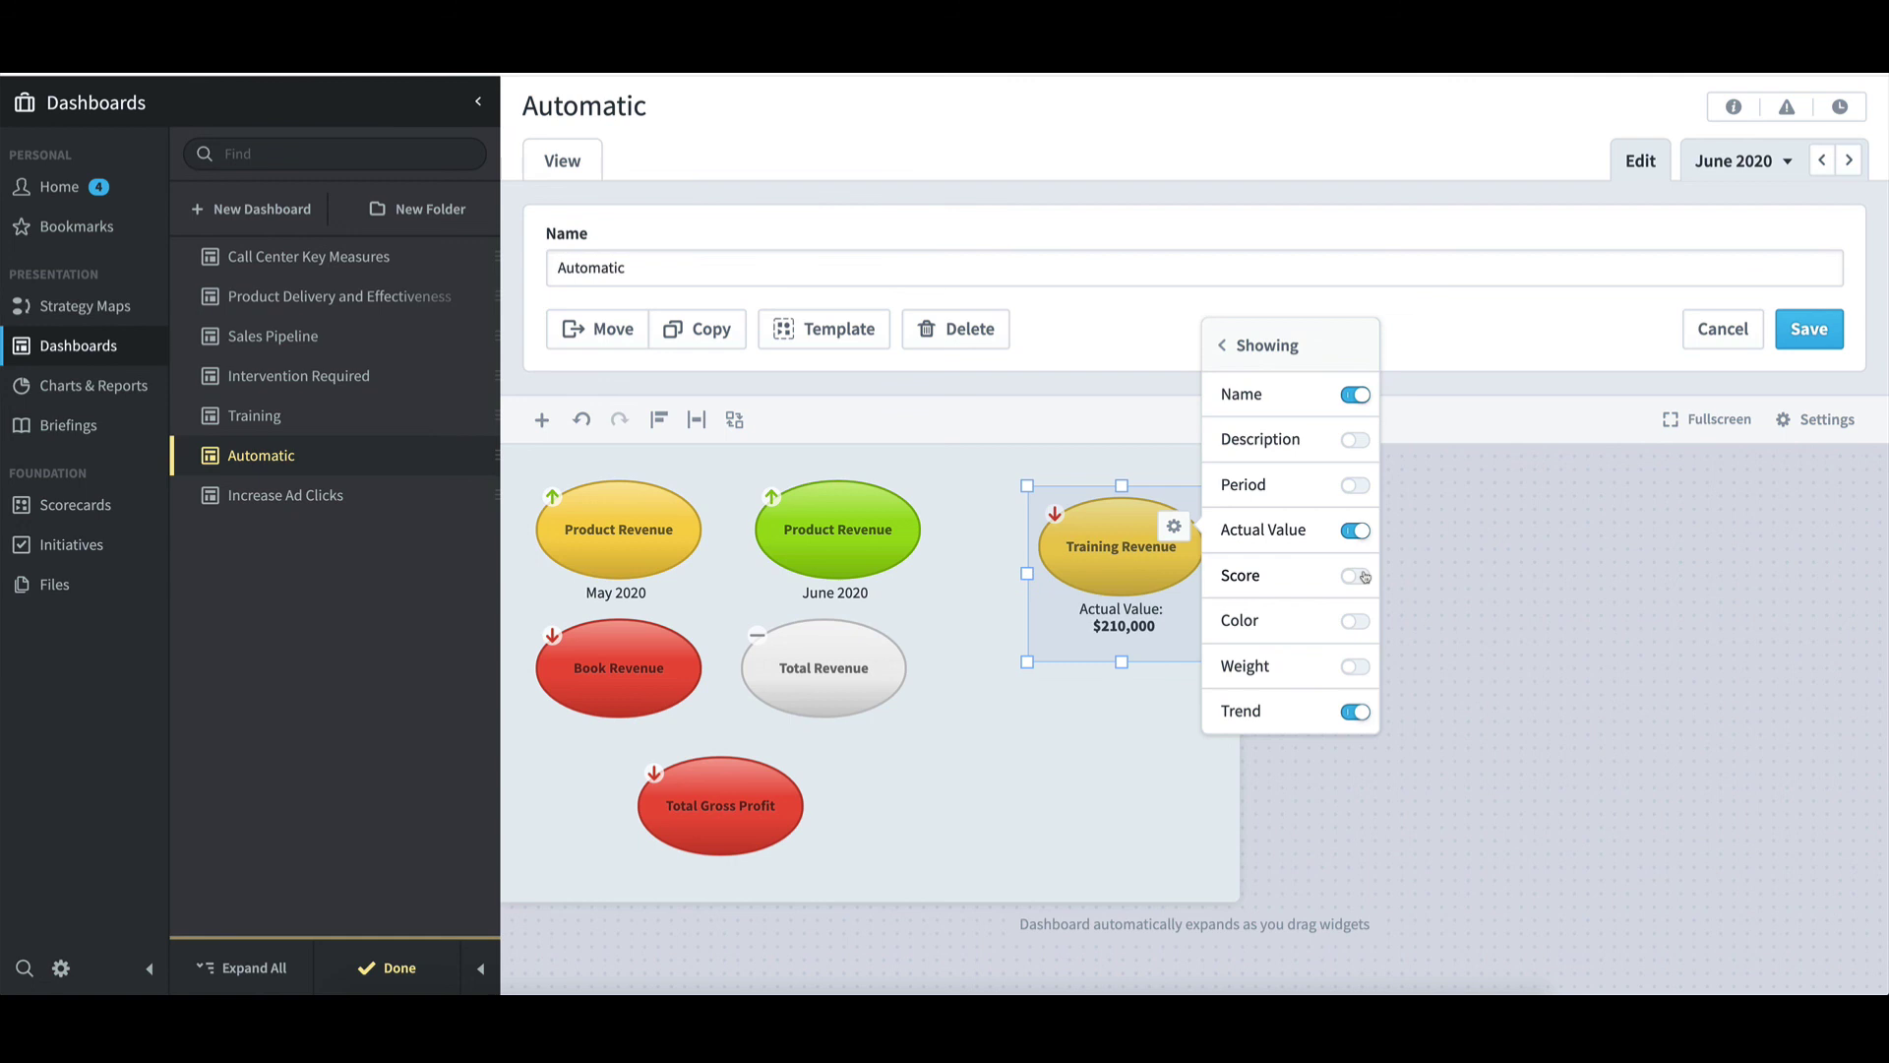
{"action": "left_click", "coordinate": [1364, 580]}
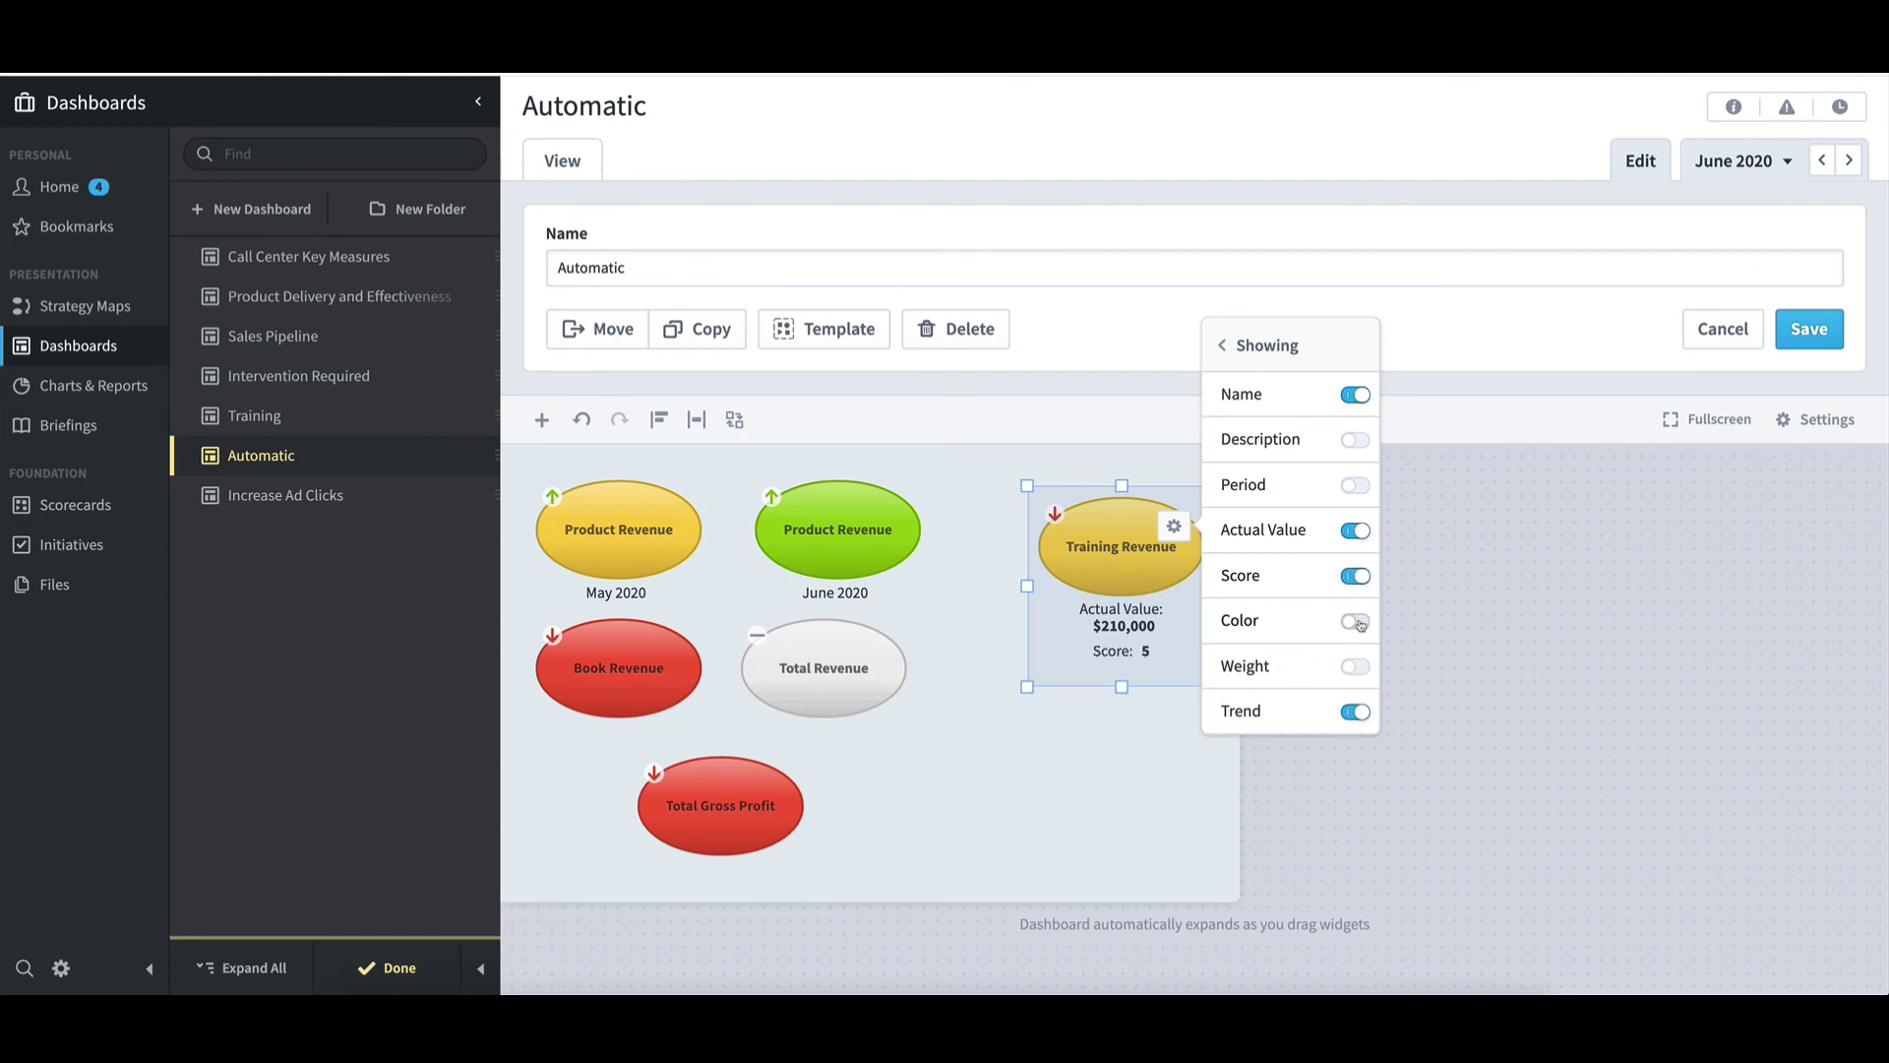
{"action": "left_click", "coordinate": [1361, 624]}
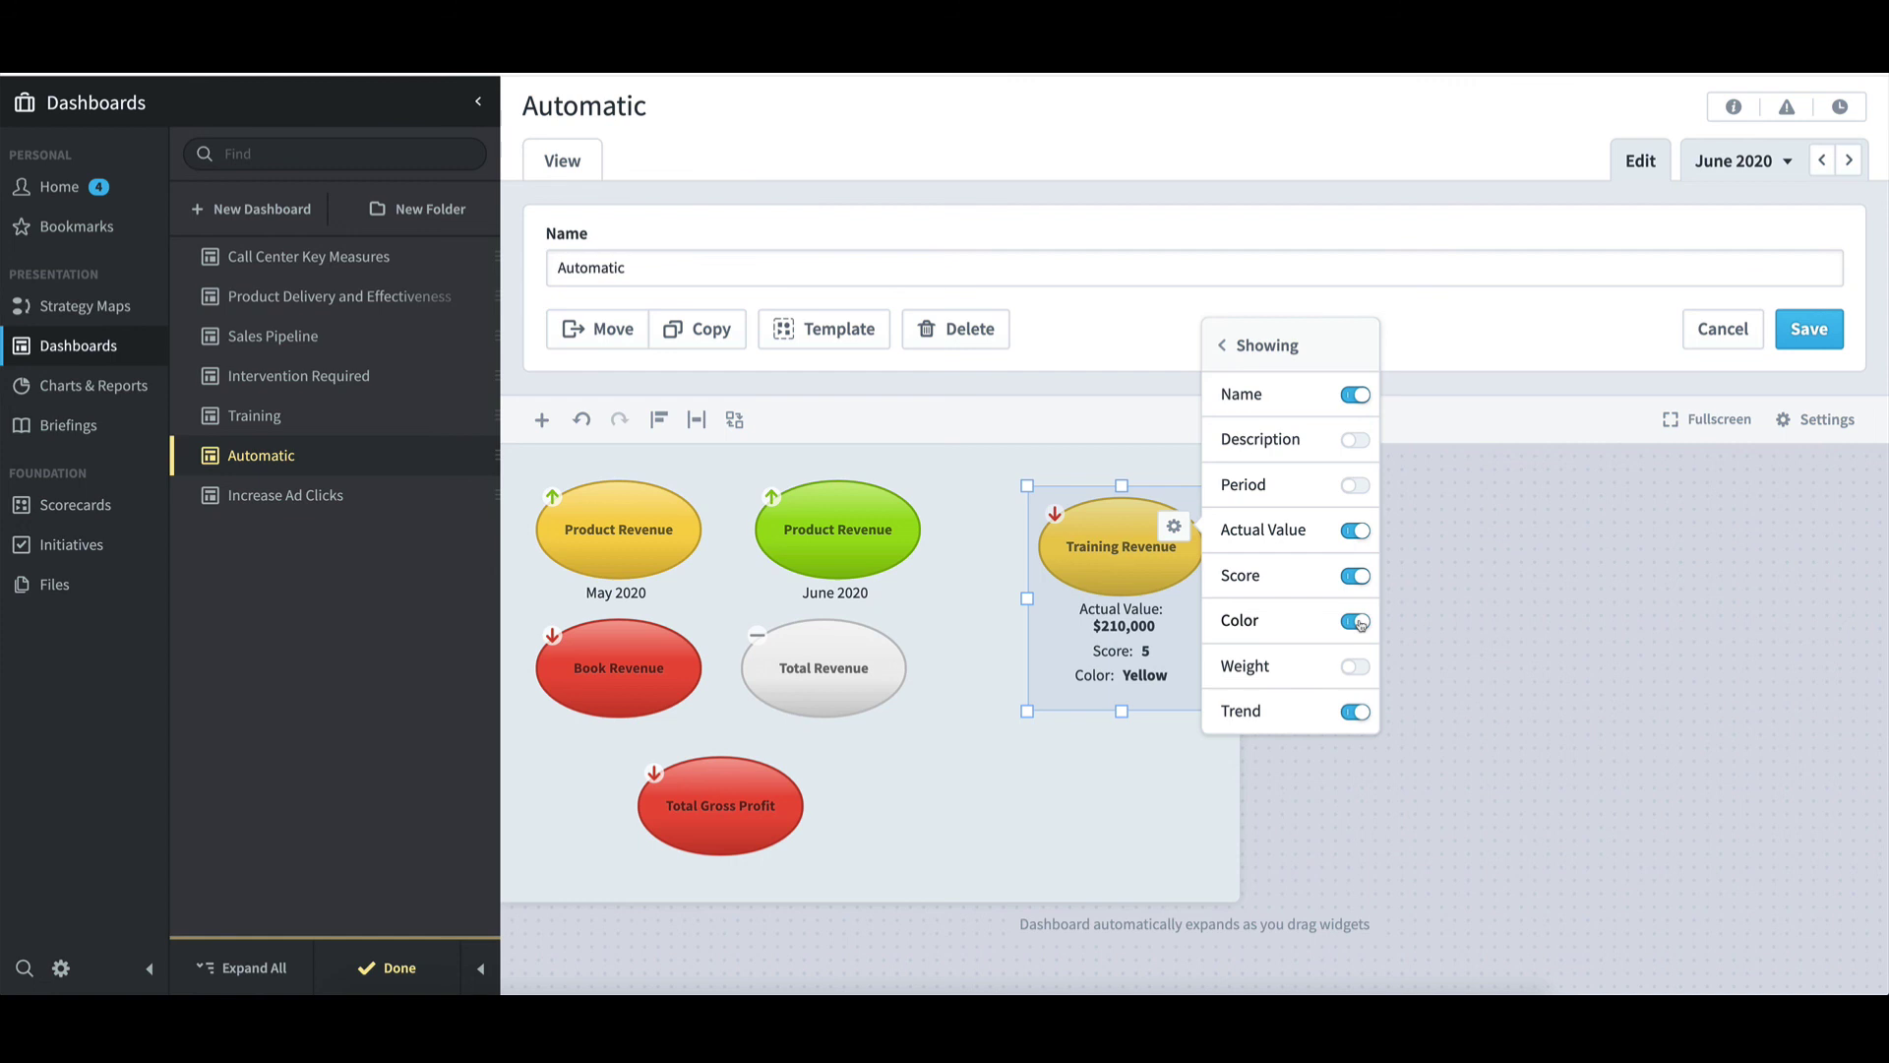
{"action": "left_click", "coordinate": [1131, 763]}
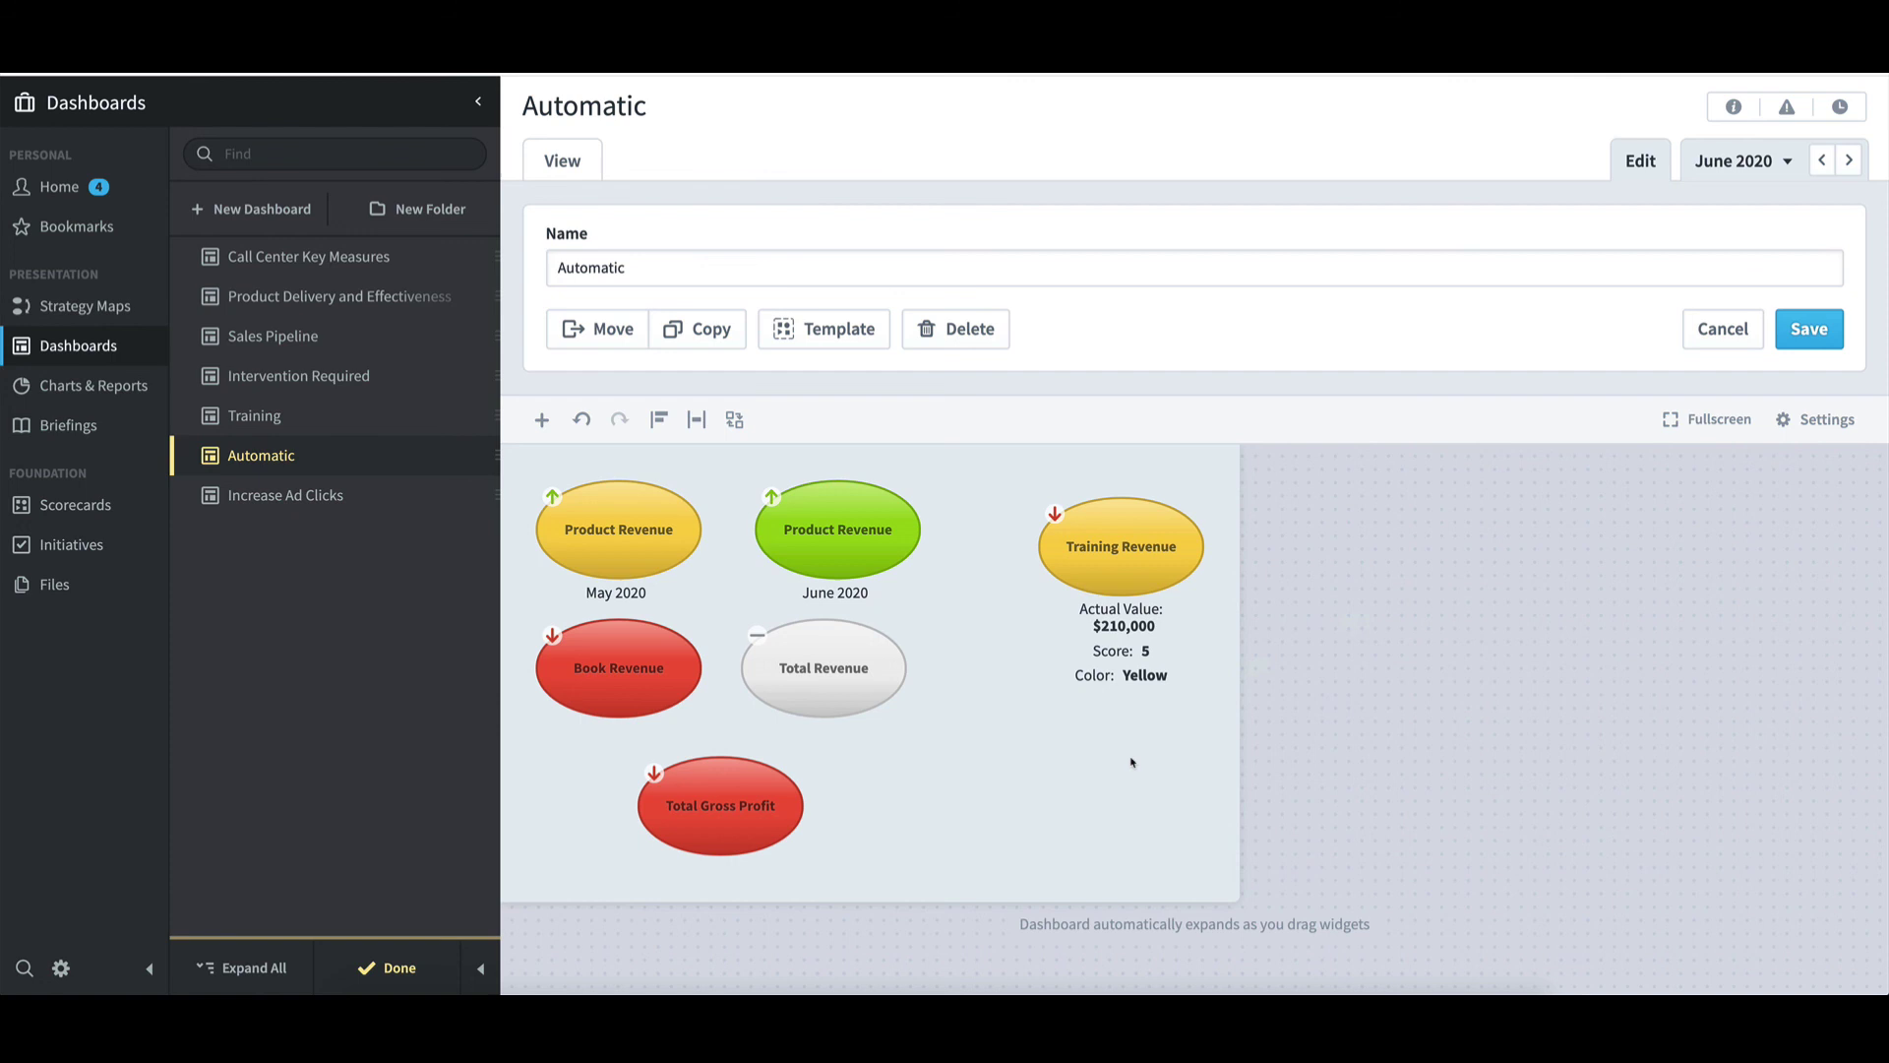
Add a Speedometer widget for Training Revenue from Financial > Increase Revenue, showing $210K
{"action": "left_click", "coordinate": [542, 421]}
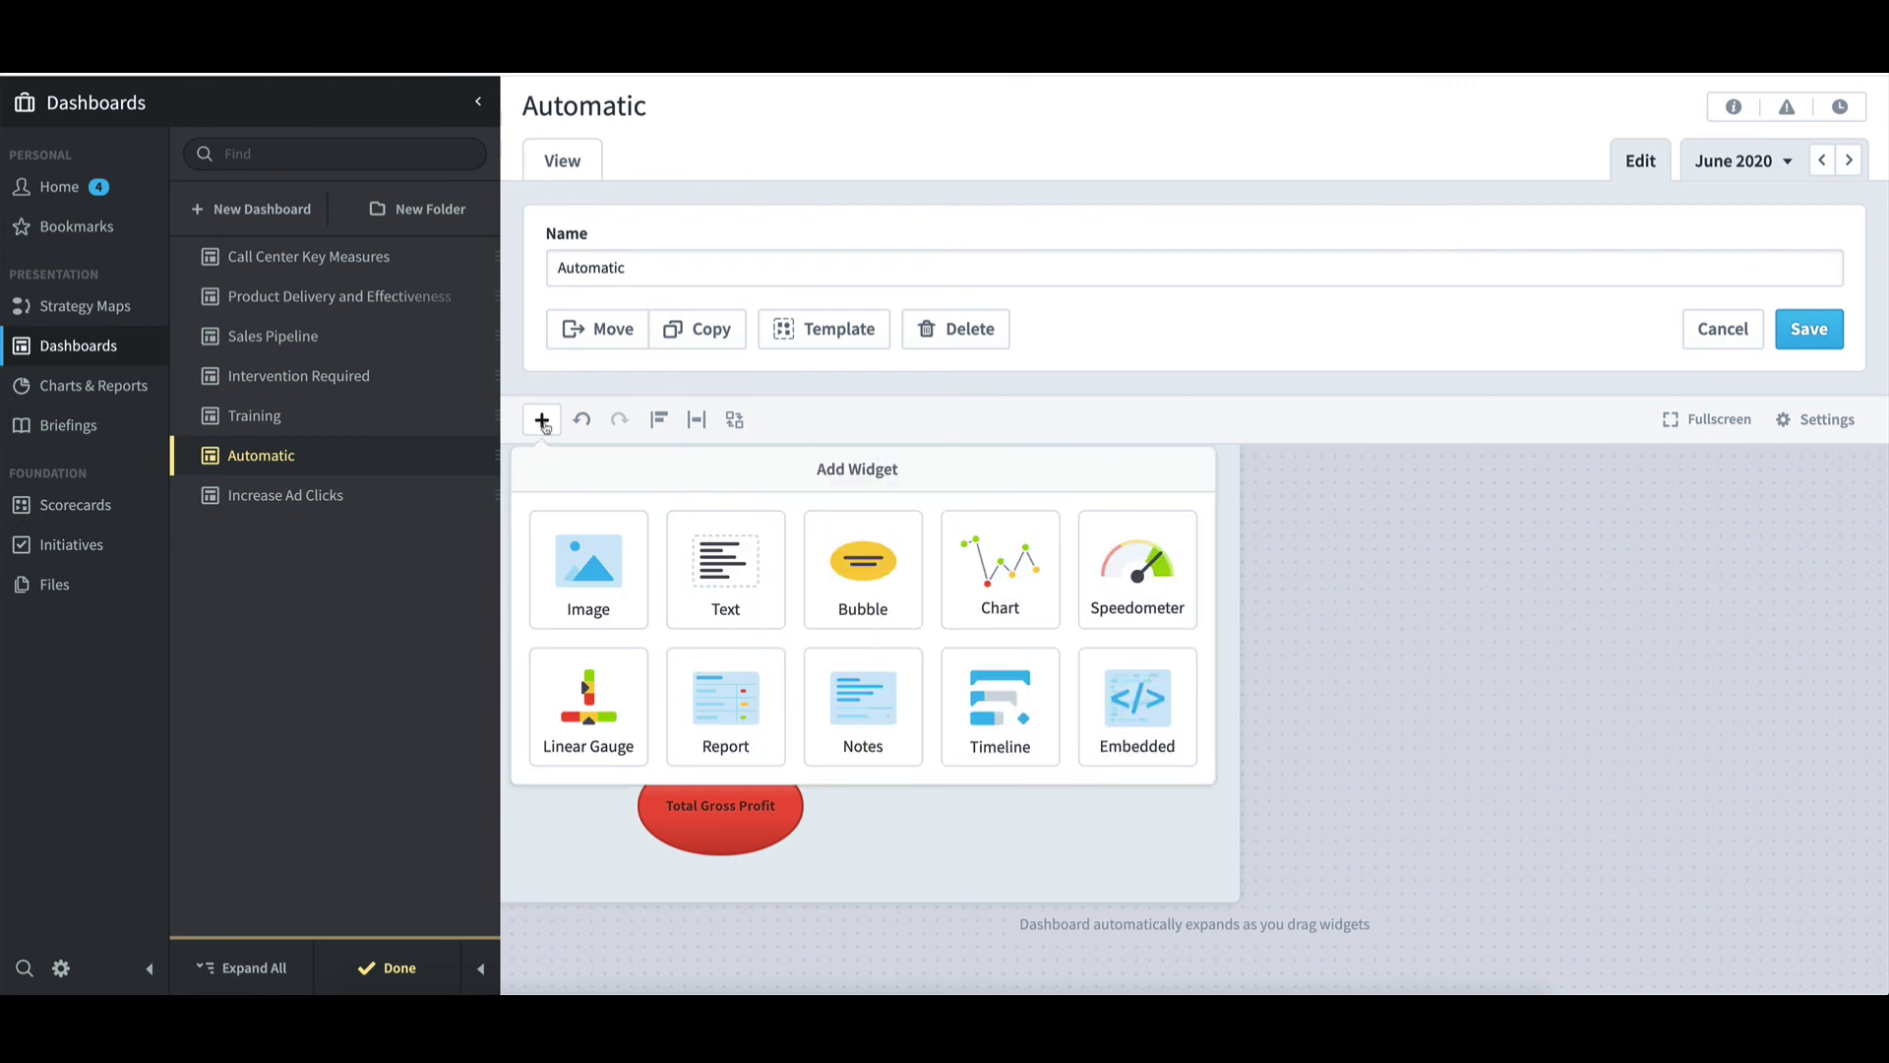
{"action": "left_click", "coordinate": [1136, 572]}
{"action": "left_click", "coordinate": [998, 608]}
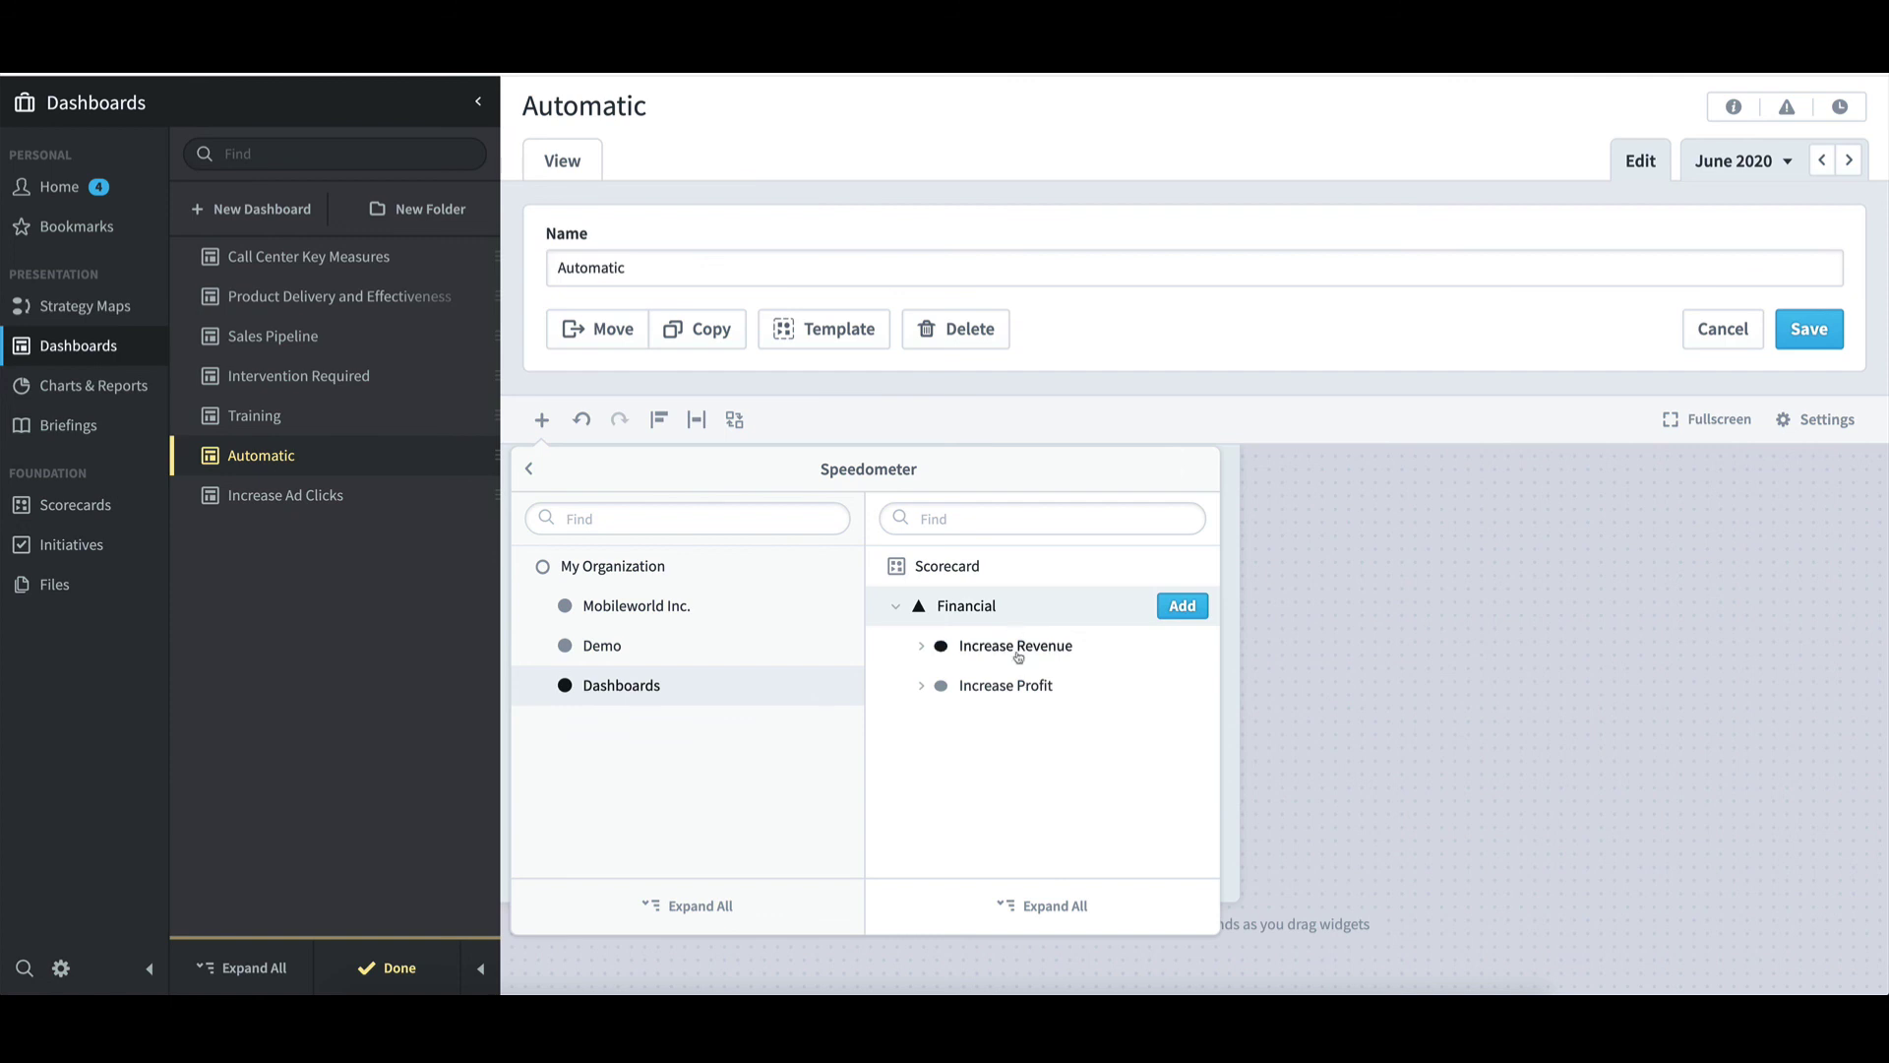
{"action": "left_click", "coordinate": [1017, 652]}
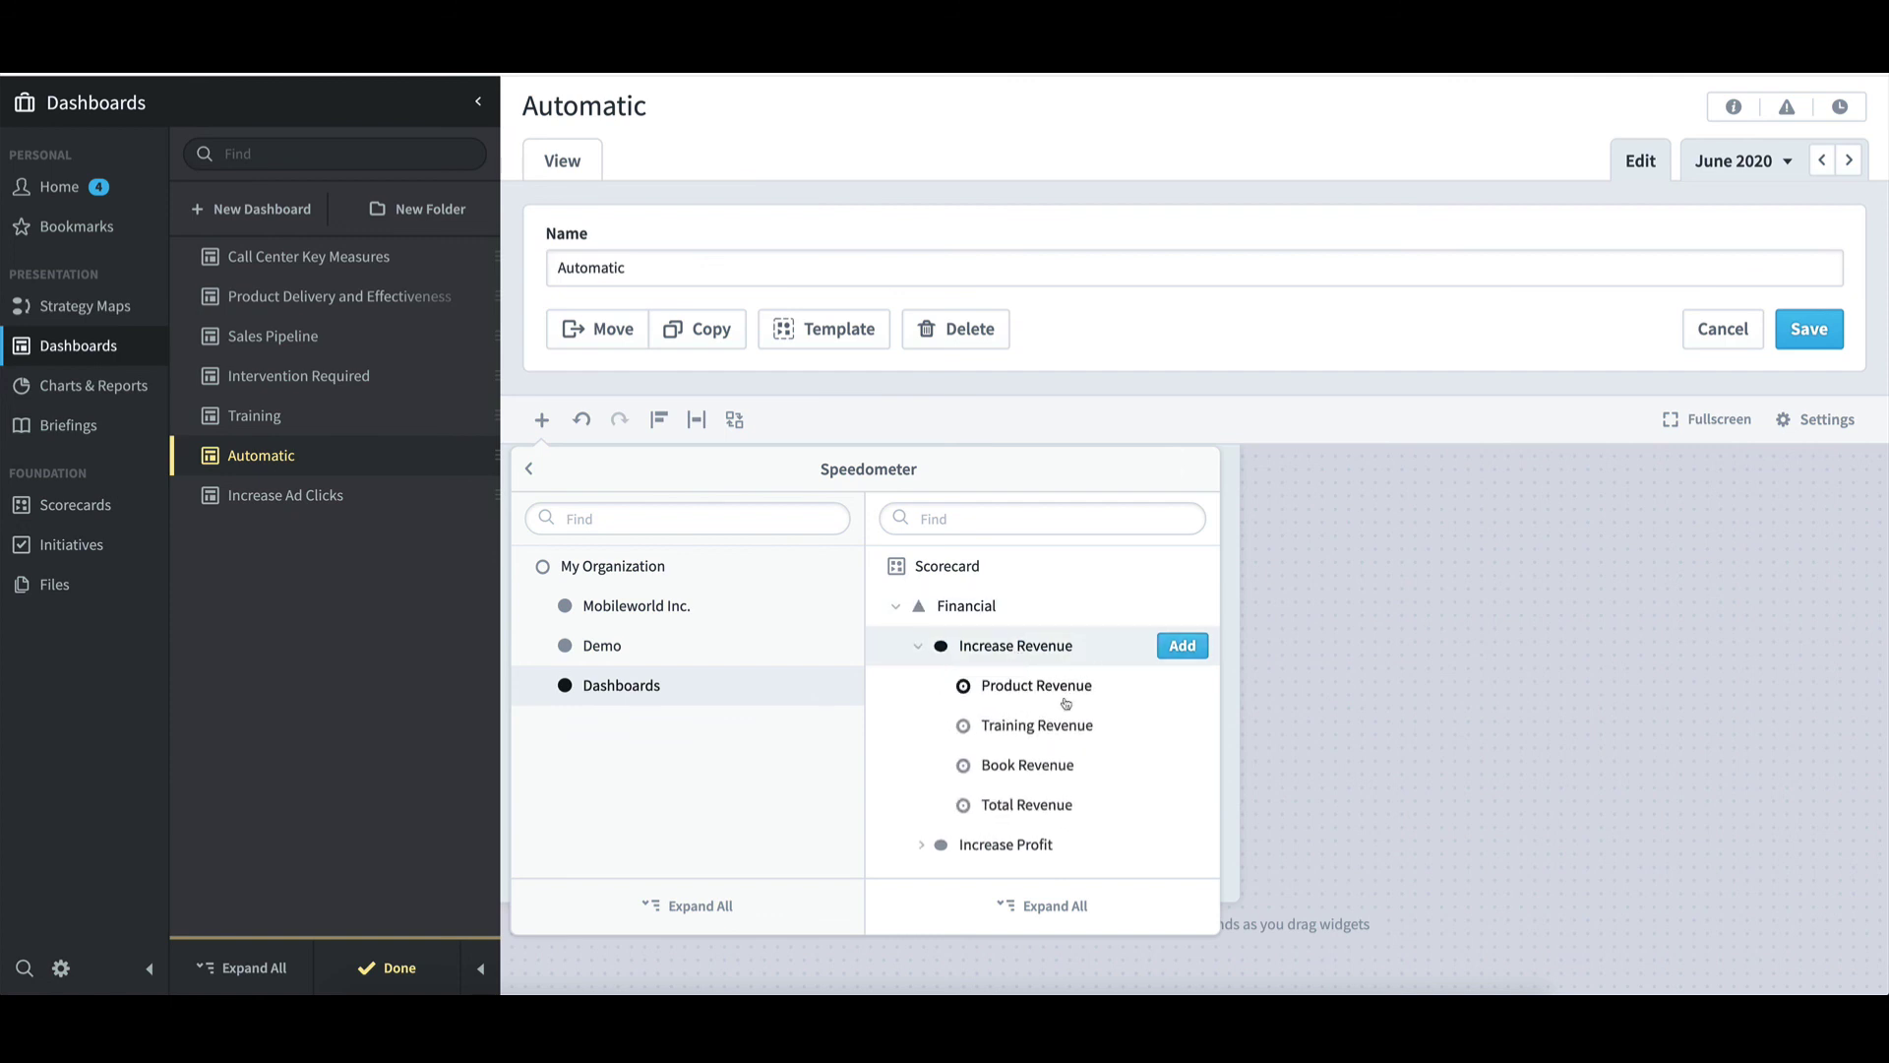
{"action": "left_click", "coordinate": [1064, 731]}
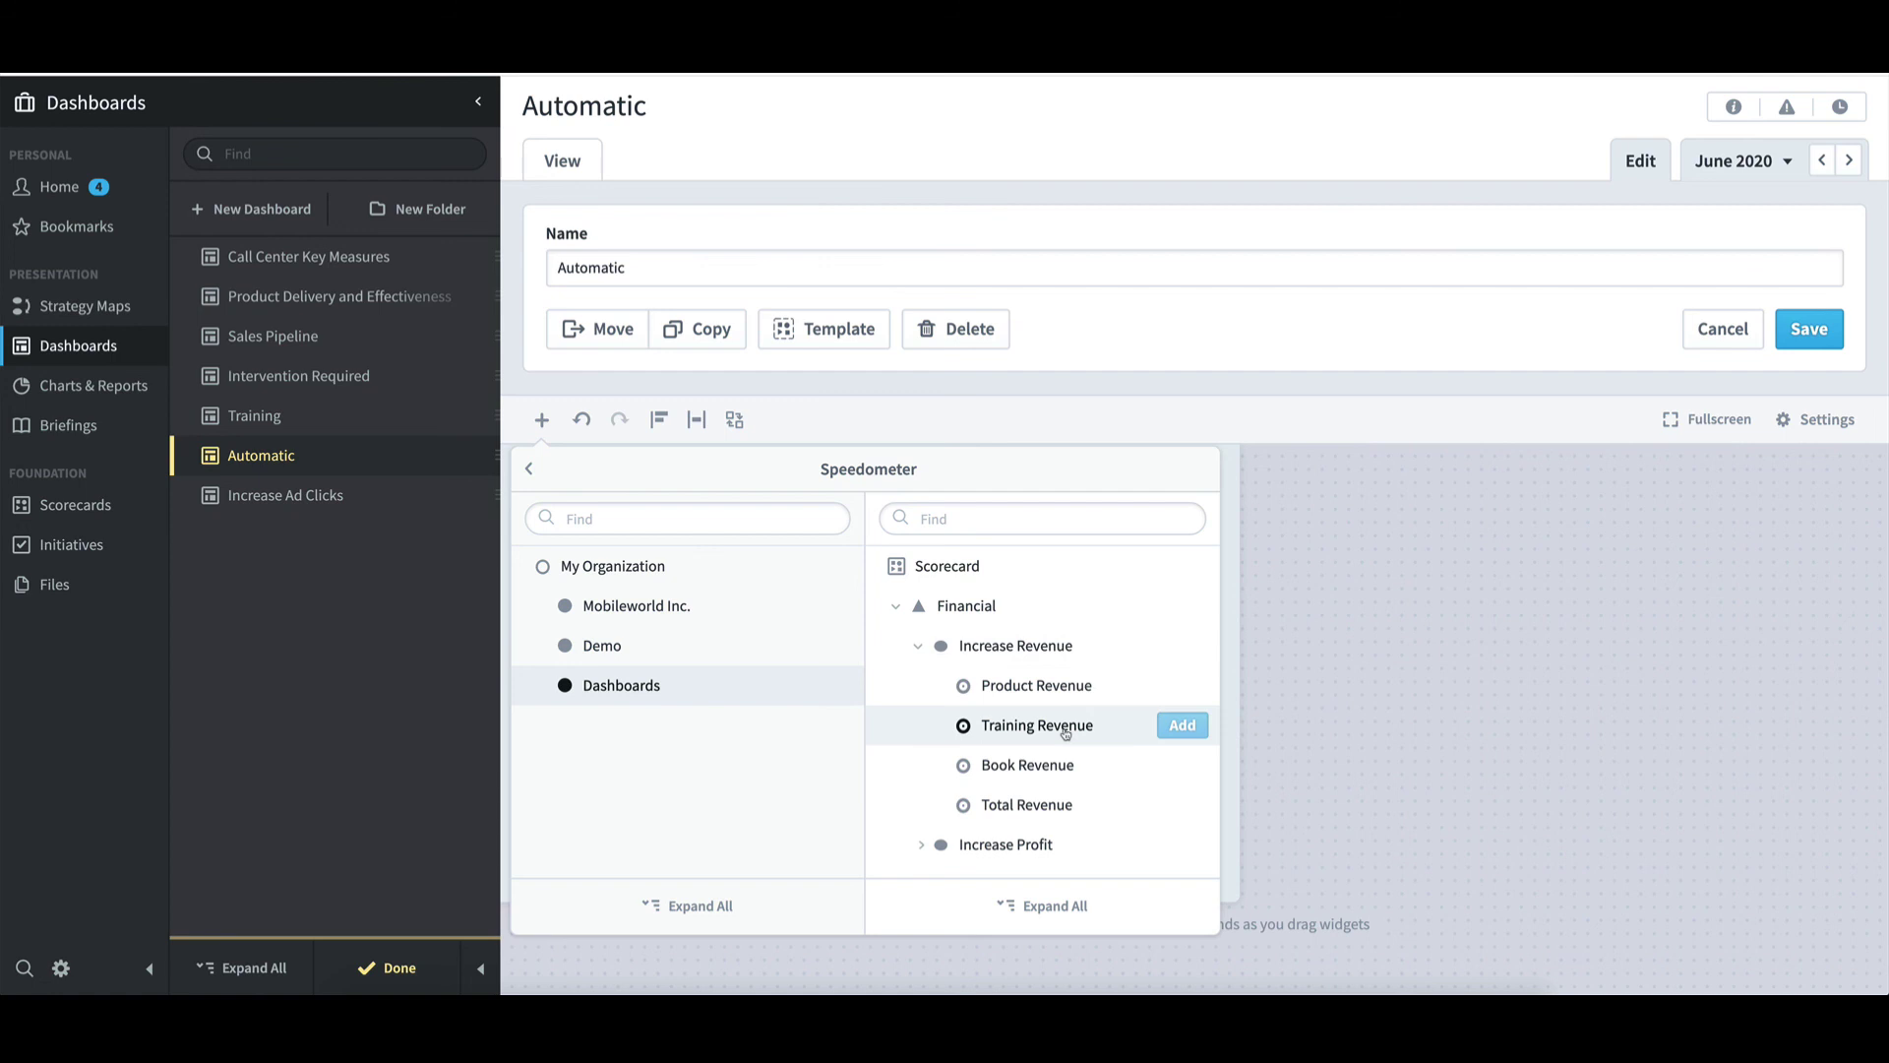
{"action": "left_click", "coordinate": [1183, 727]}
{"action": "left_click", "coordinate": [1274, 698]}
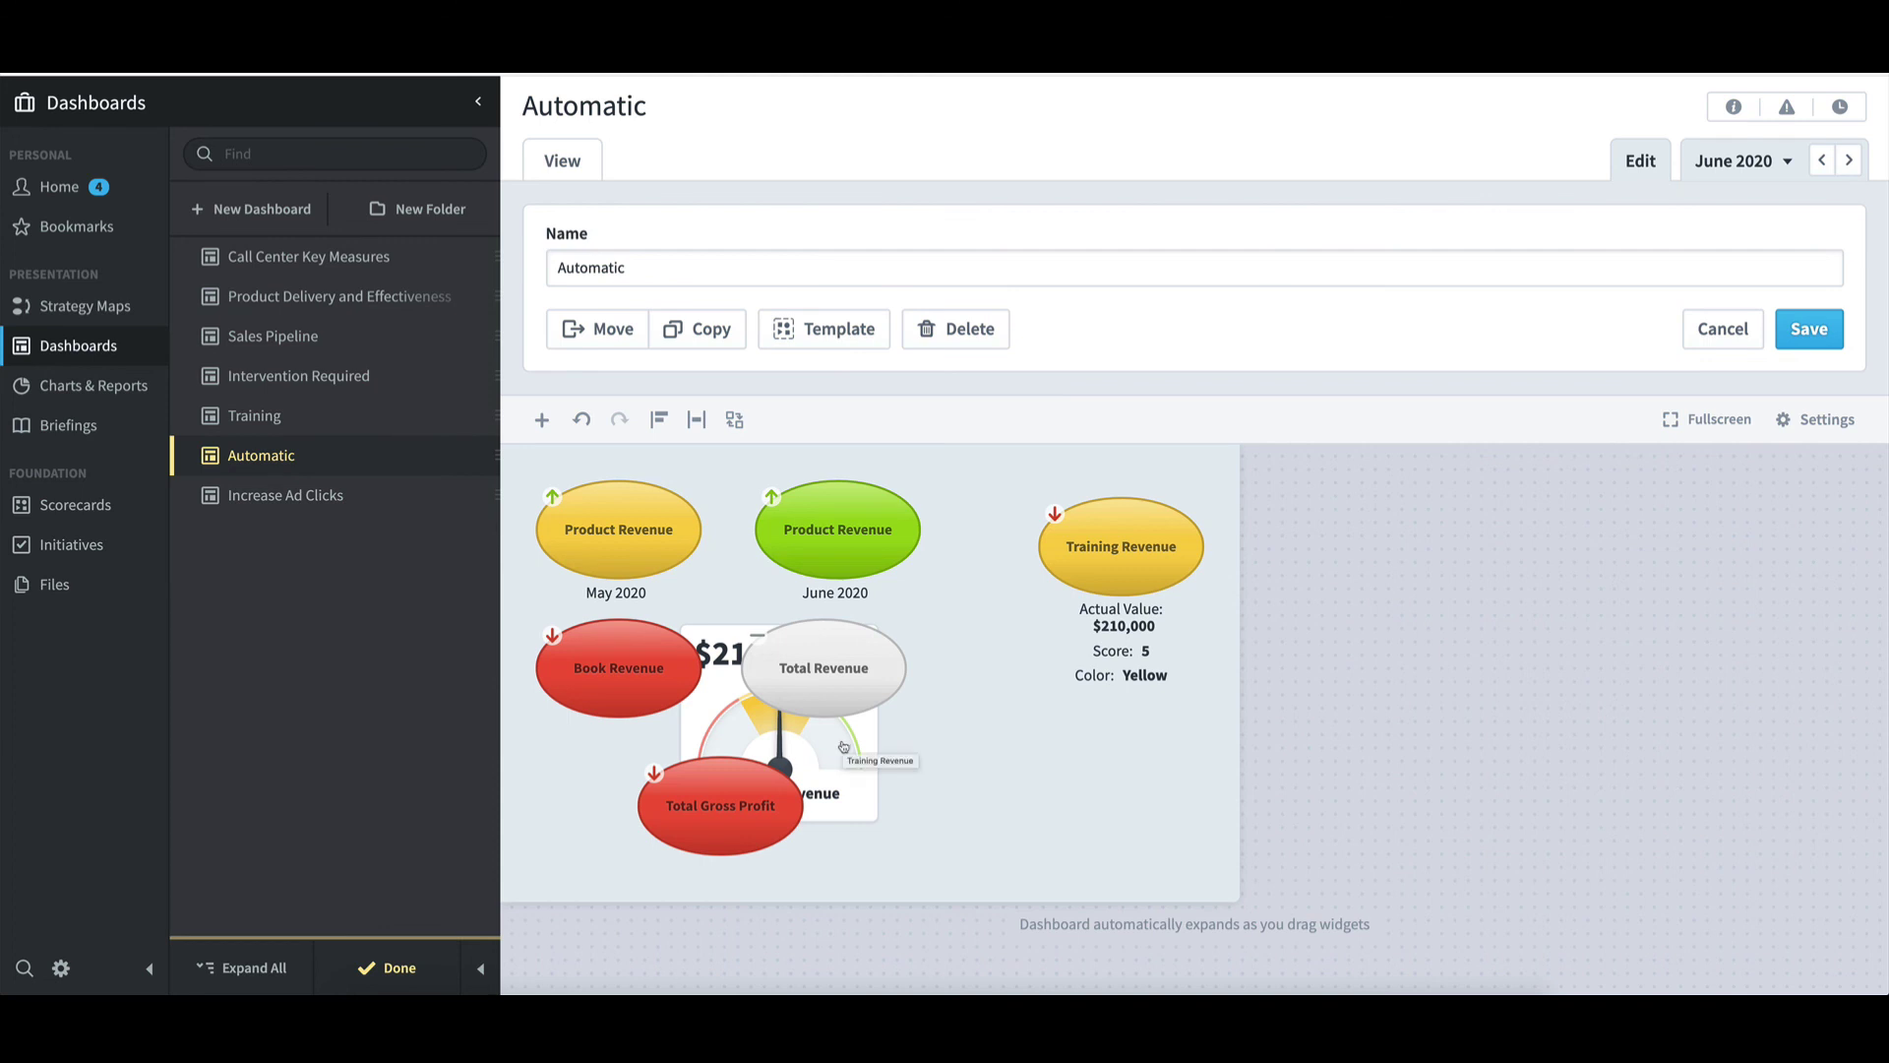
Move the Training Revenue gauge below its bubble, show its $200K and $220K thresholds, then delete it
{"action": "left_click_drag", "start_coordinate": [843, 747], "coordinate": [1213, 856]}
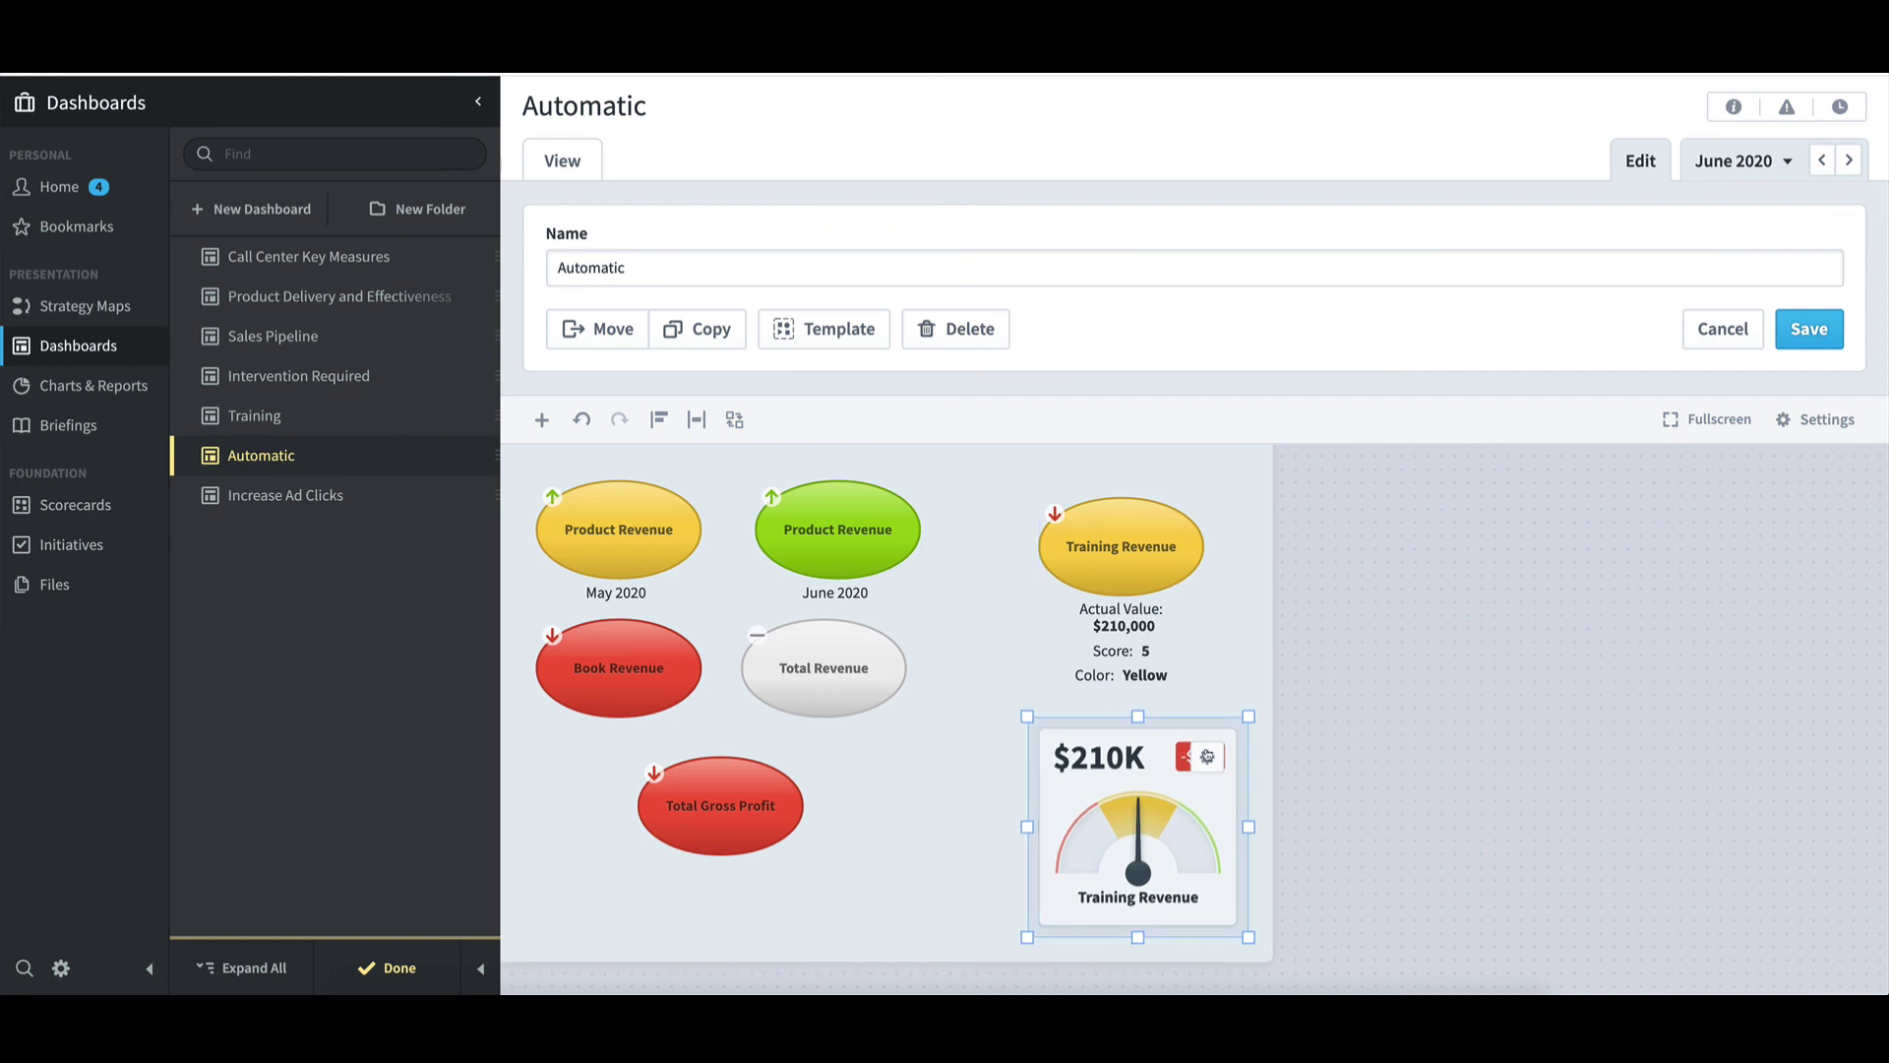
{"action": "left_click", "coordinate": [1208, 759]}
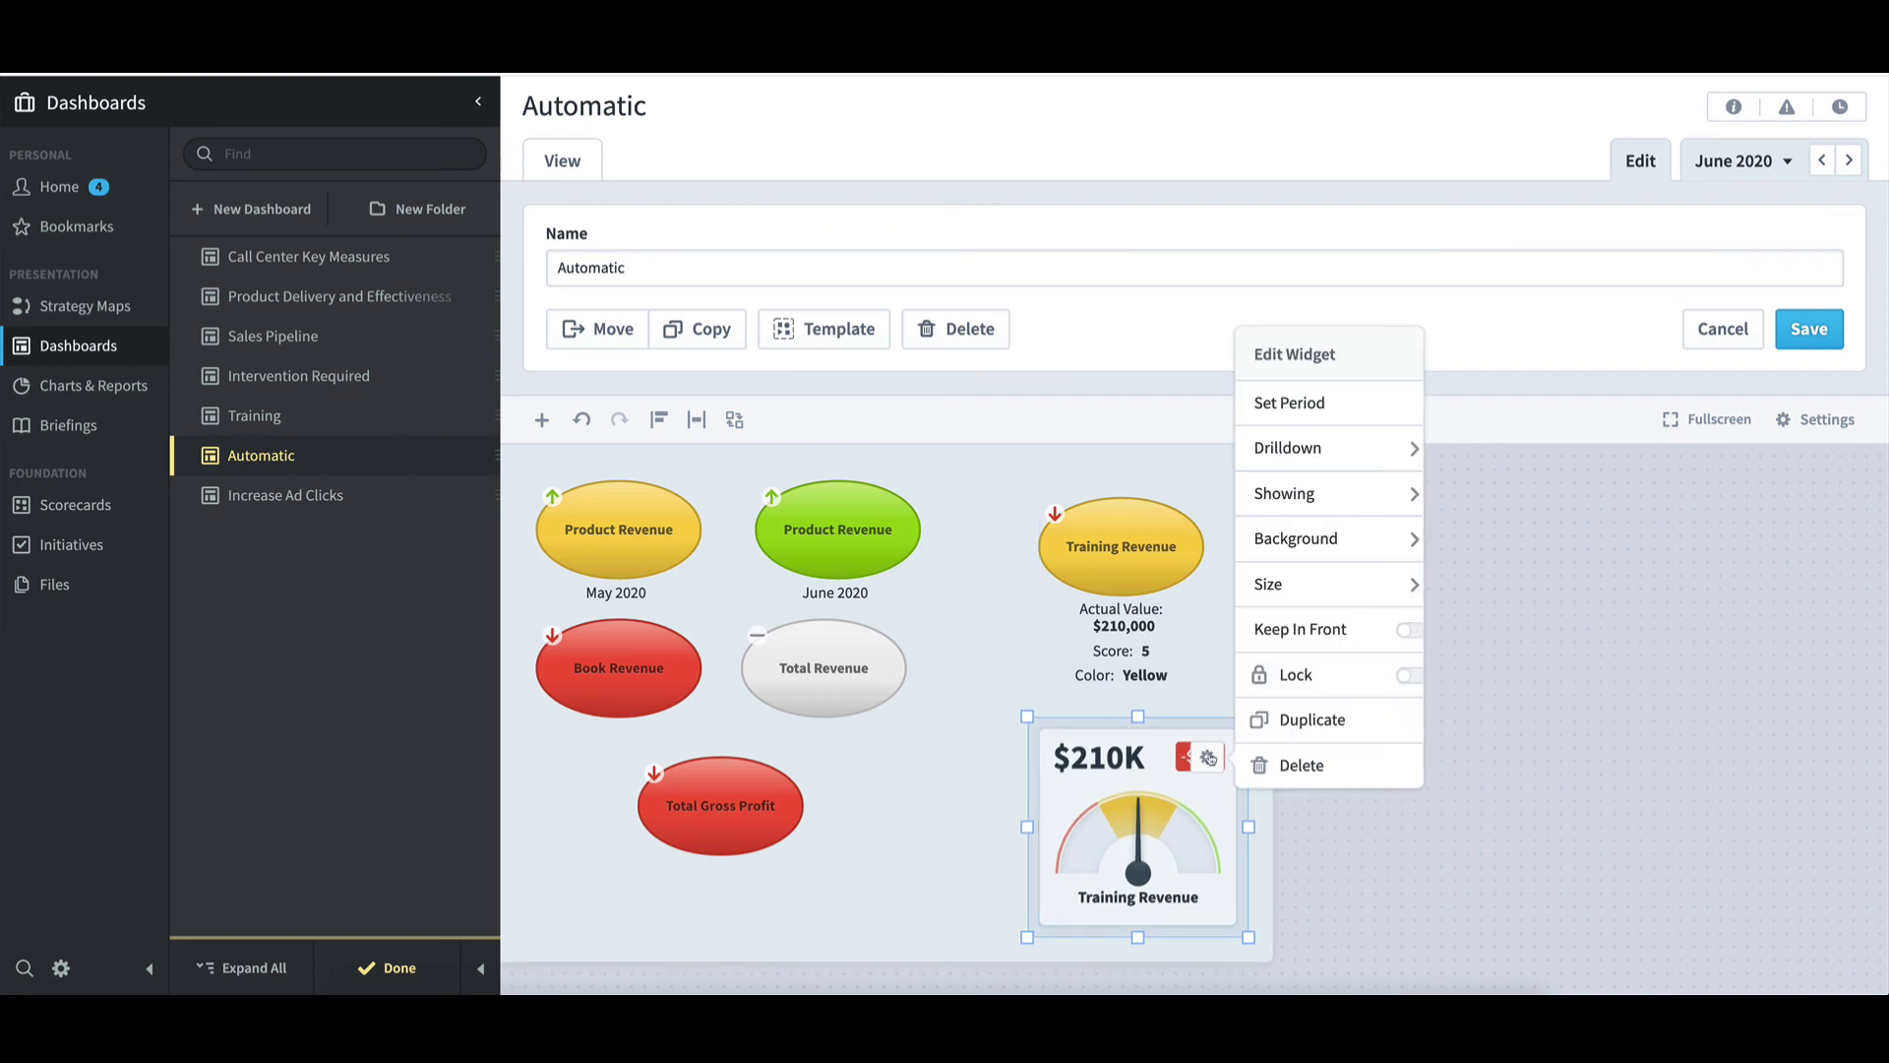
{"action": "left_click", "coordinate": [1358, 495]}
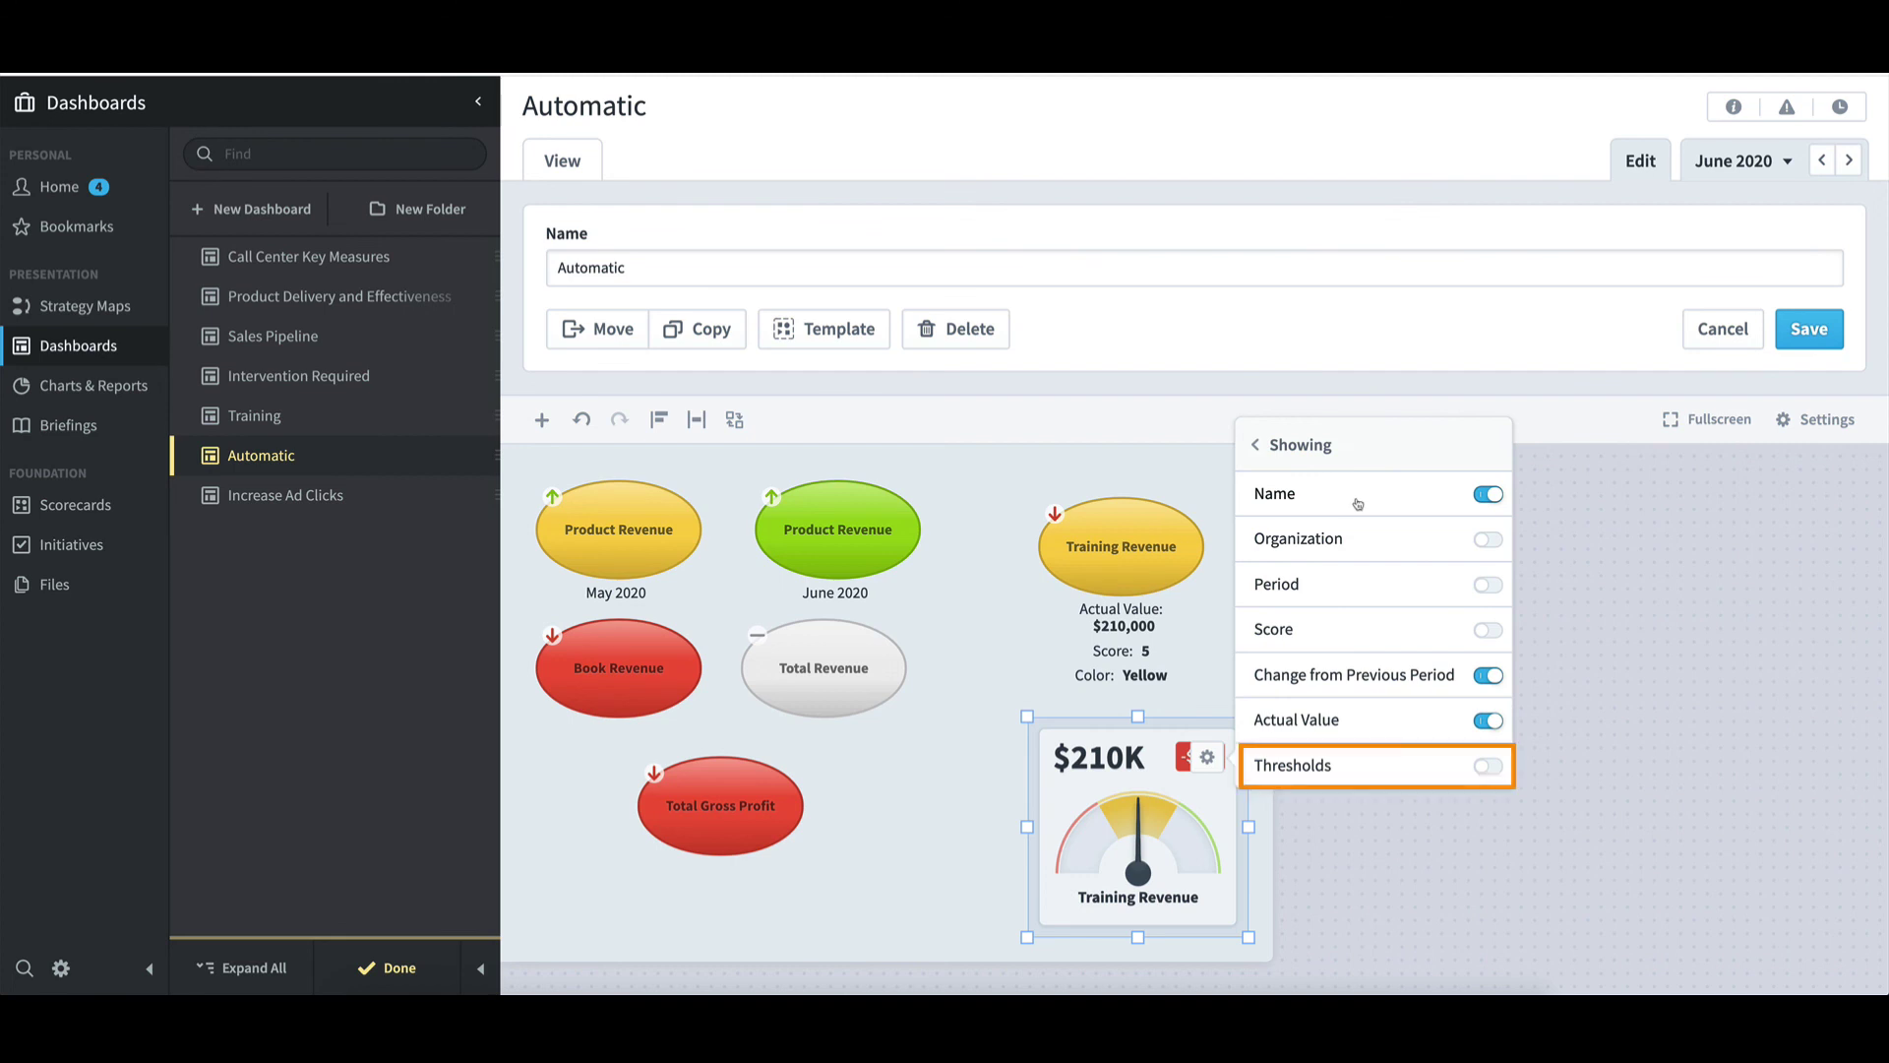
{"action": "left_click", "coordinate": [1488, 767]}
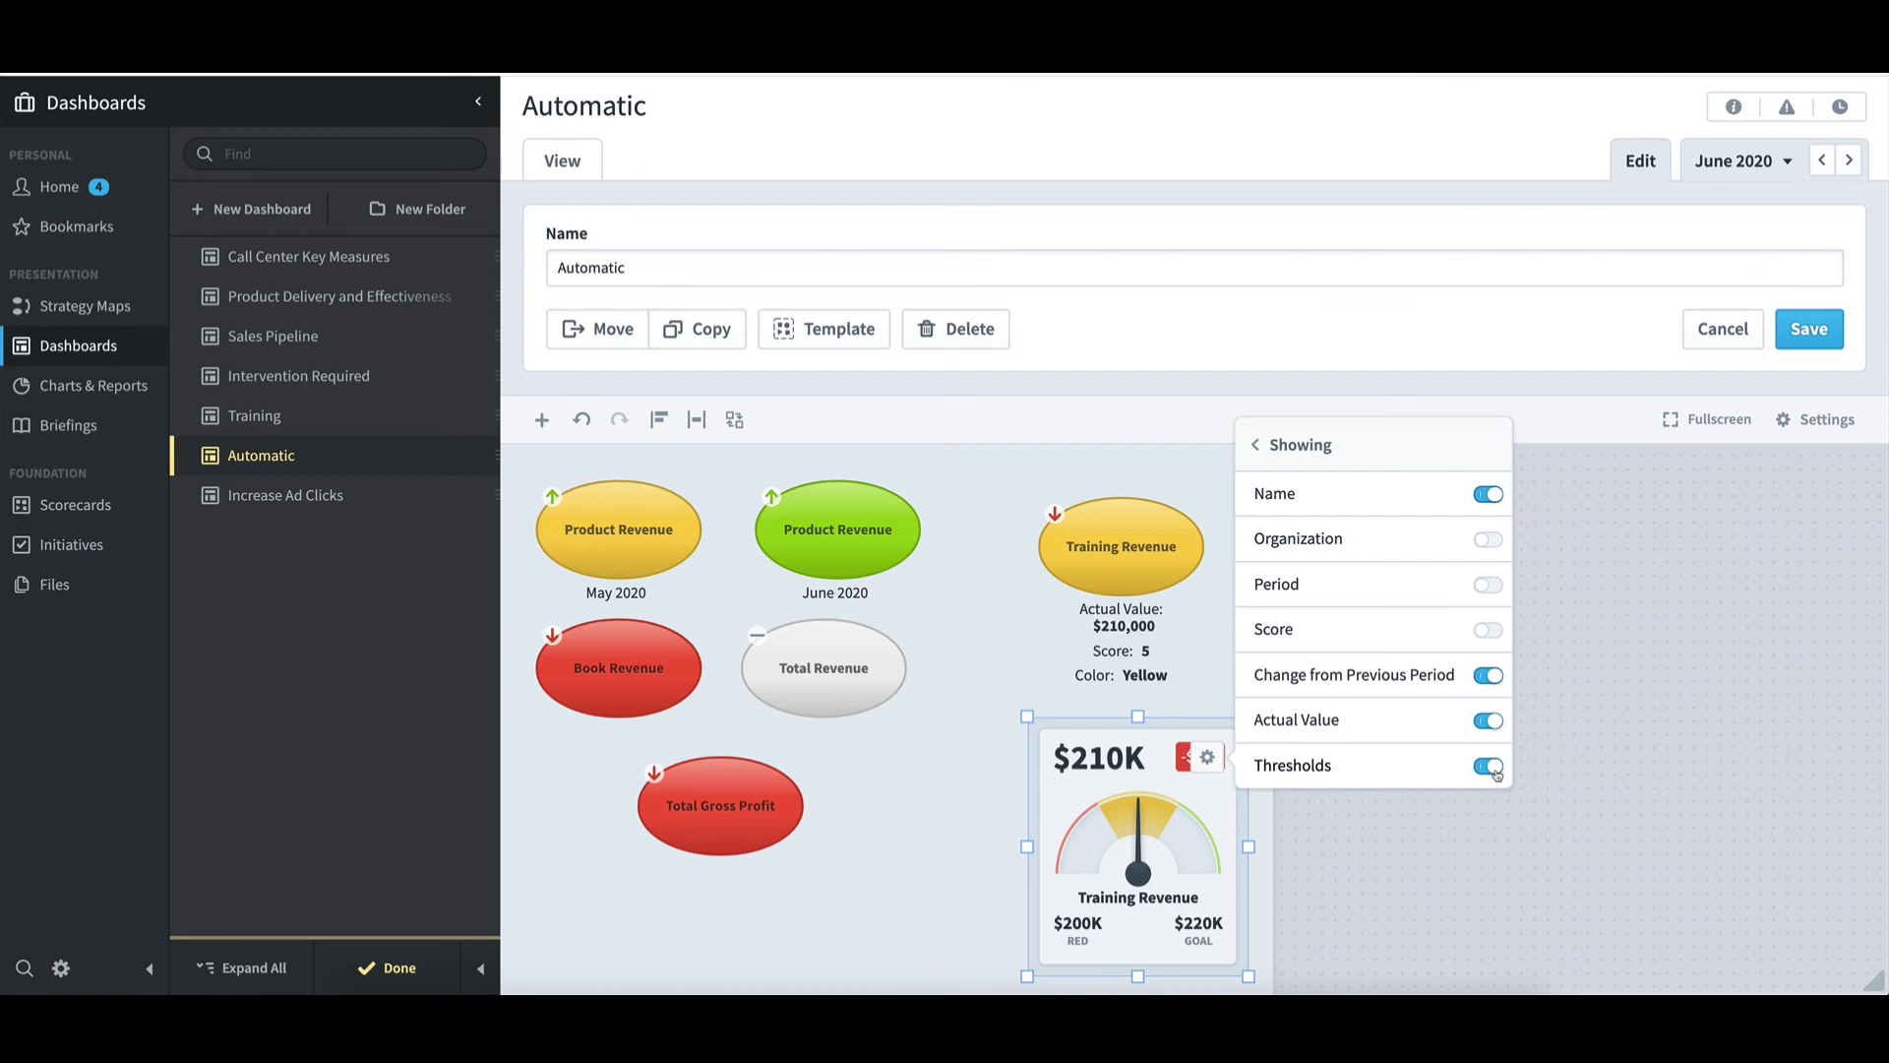
{"action": "left_click", "coordinate": [999, 787]}
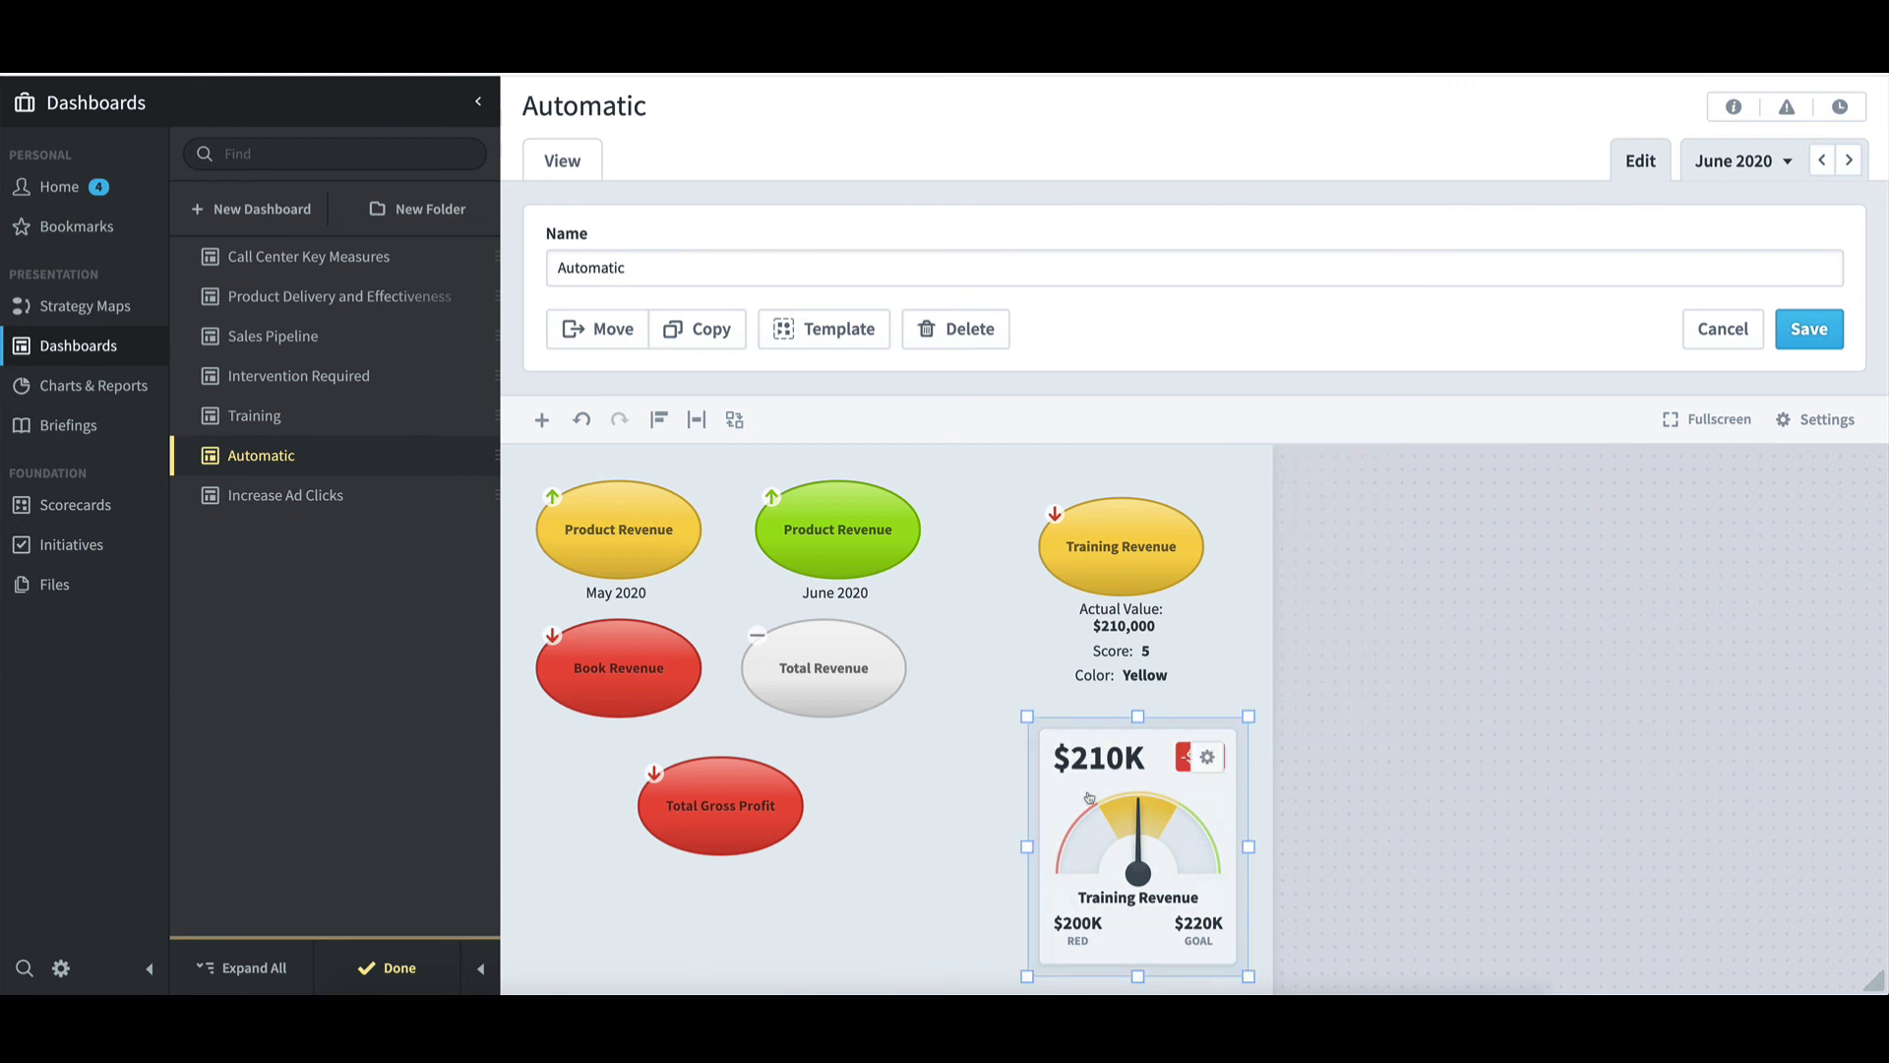
{"action": "key", "text": "Delete"}
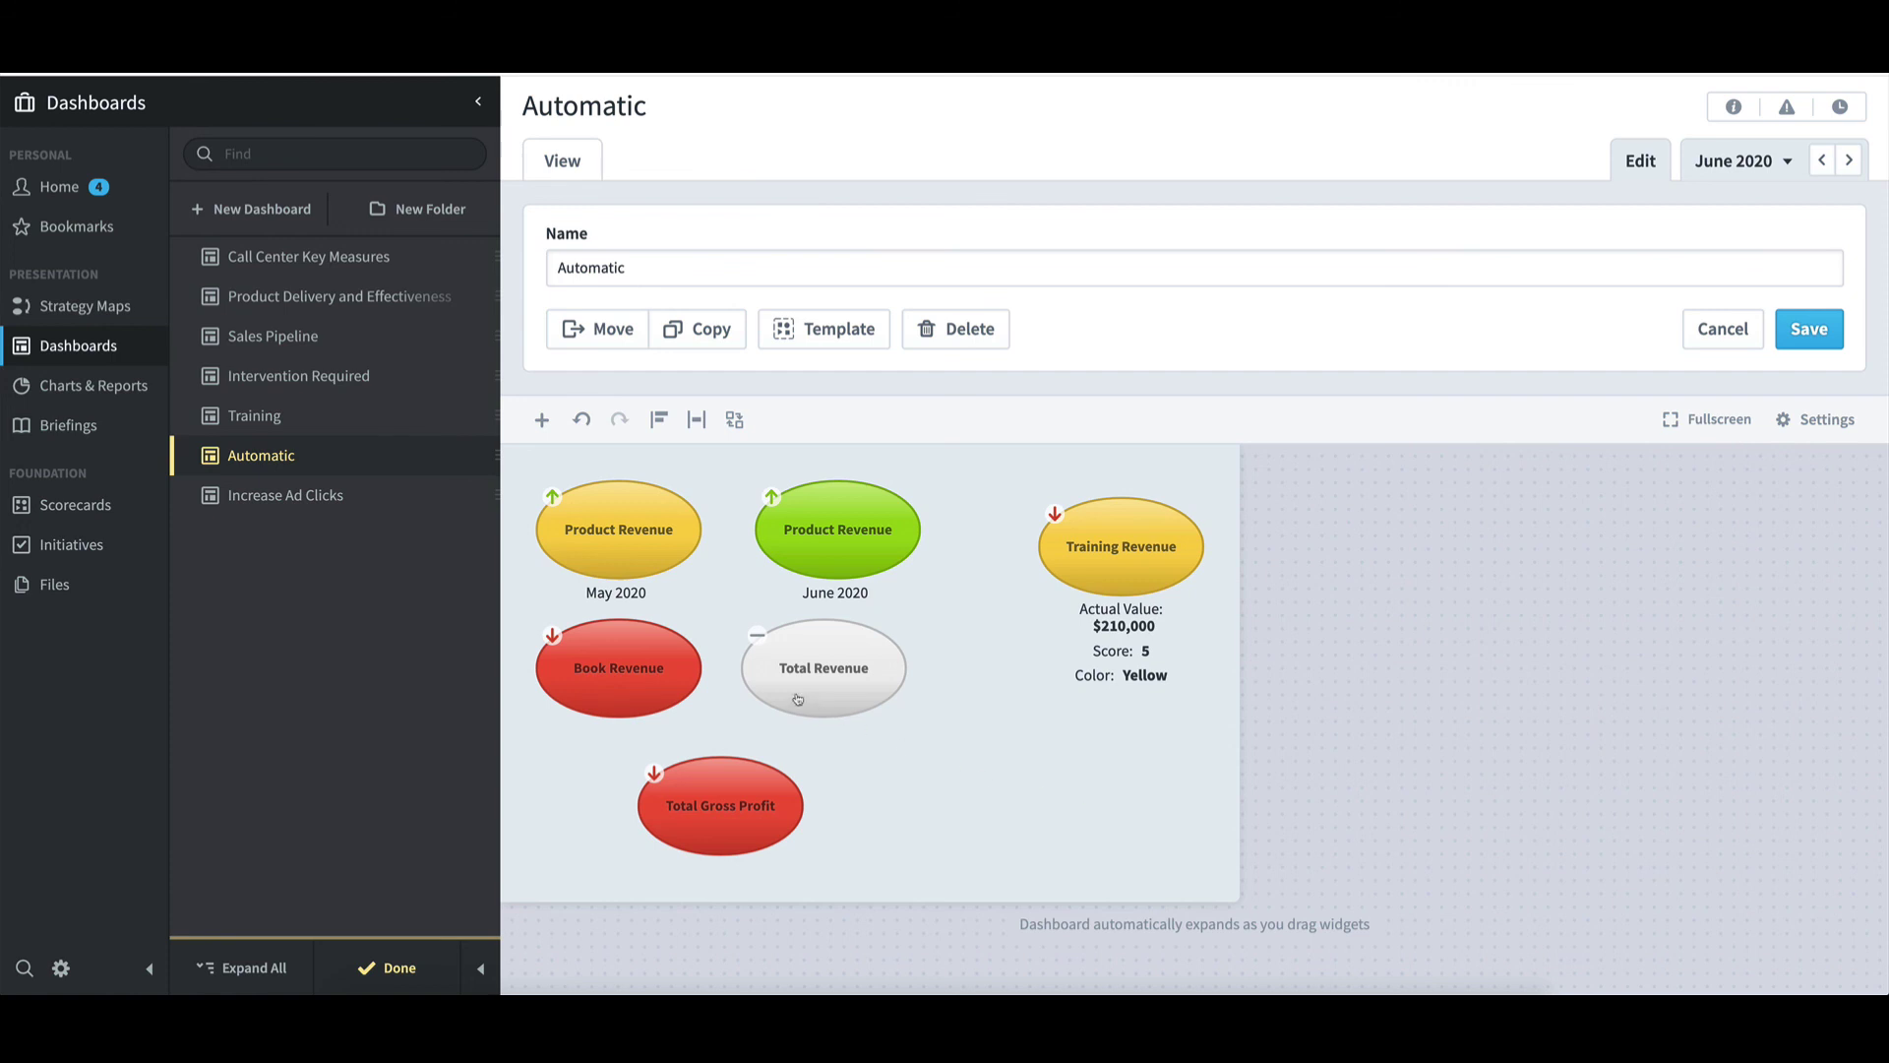
Move the Total Gross Profit, Book Revenue and Total Revenue bubbles further down
{"action": "left_click_drag", "start_coordinate": [718, 805], "coordinate": [722, 903]}
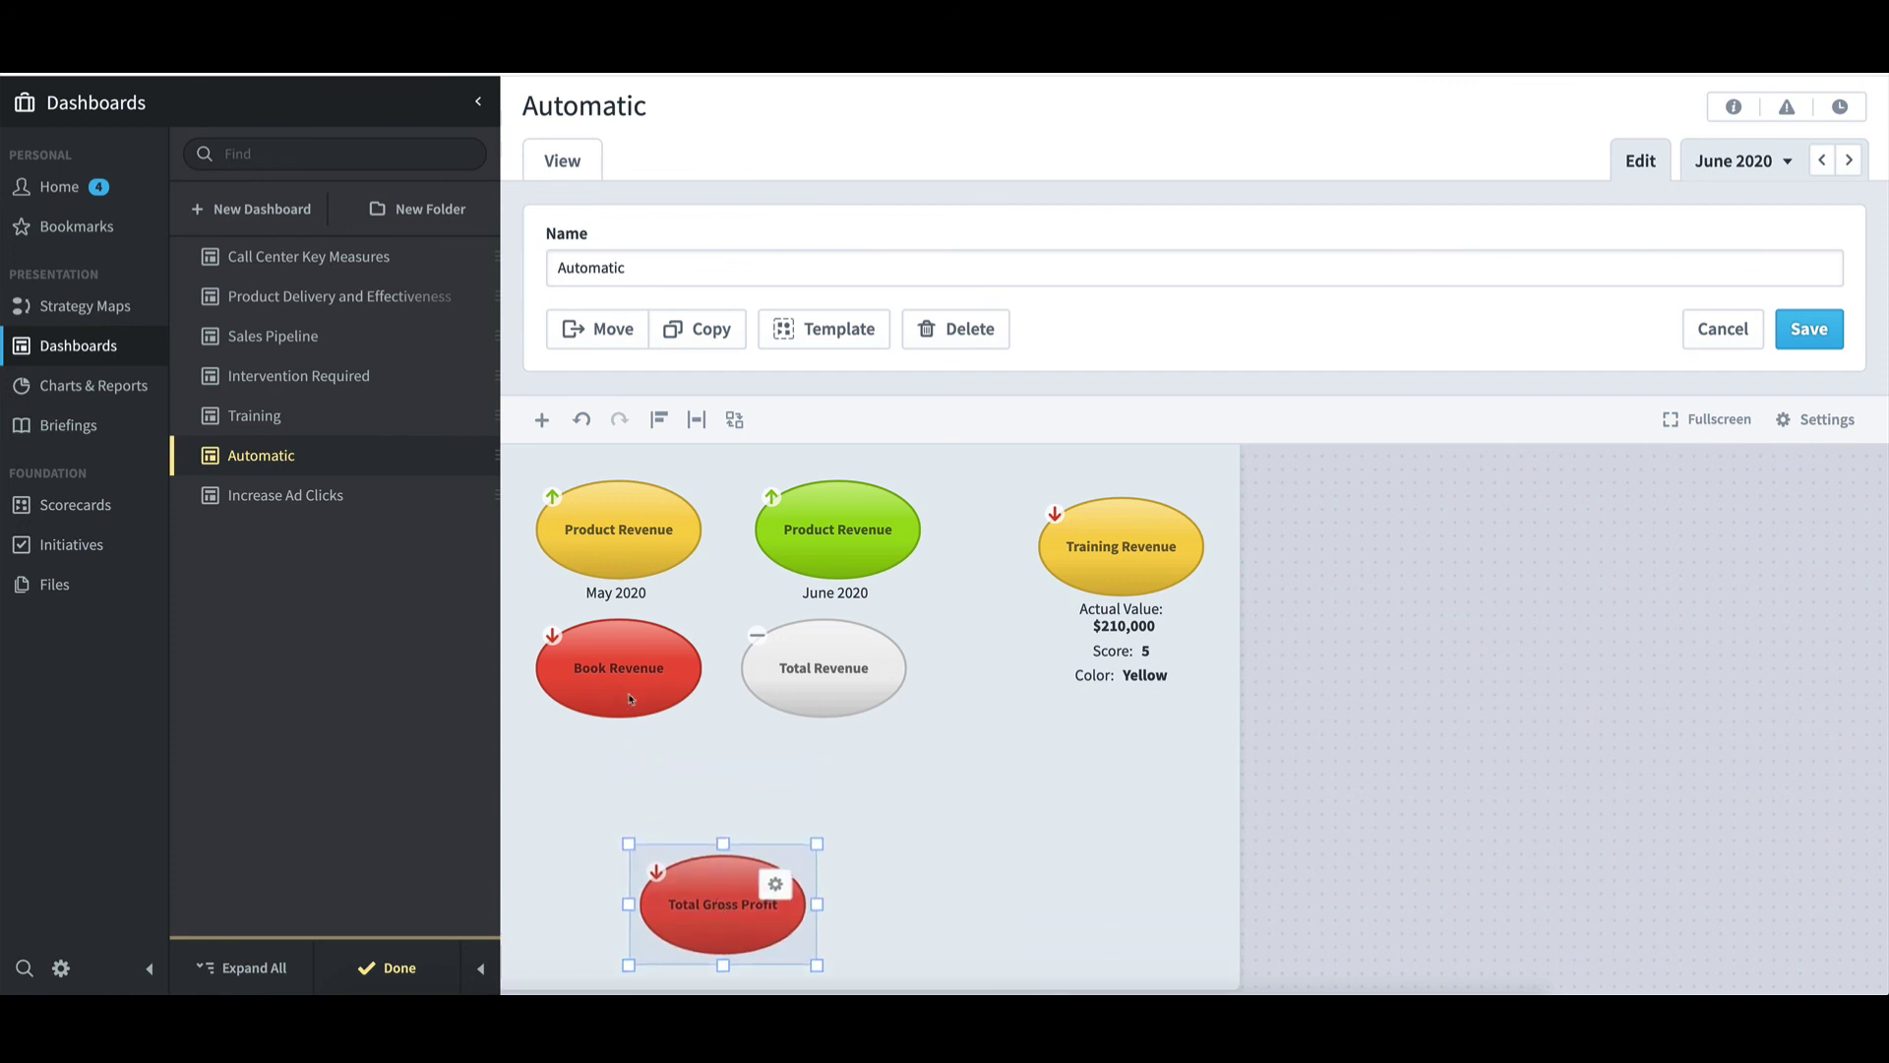
{"action": "left_click_drag", "start_coordinate": [630, 699], "coordinate": [630, 813]}
{"action": "left_click_drag", "start_coordinate": [846, 697], "coordinate": [890, 800]}
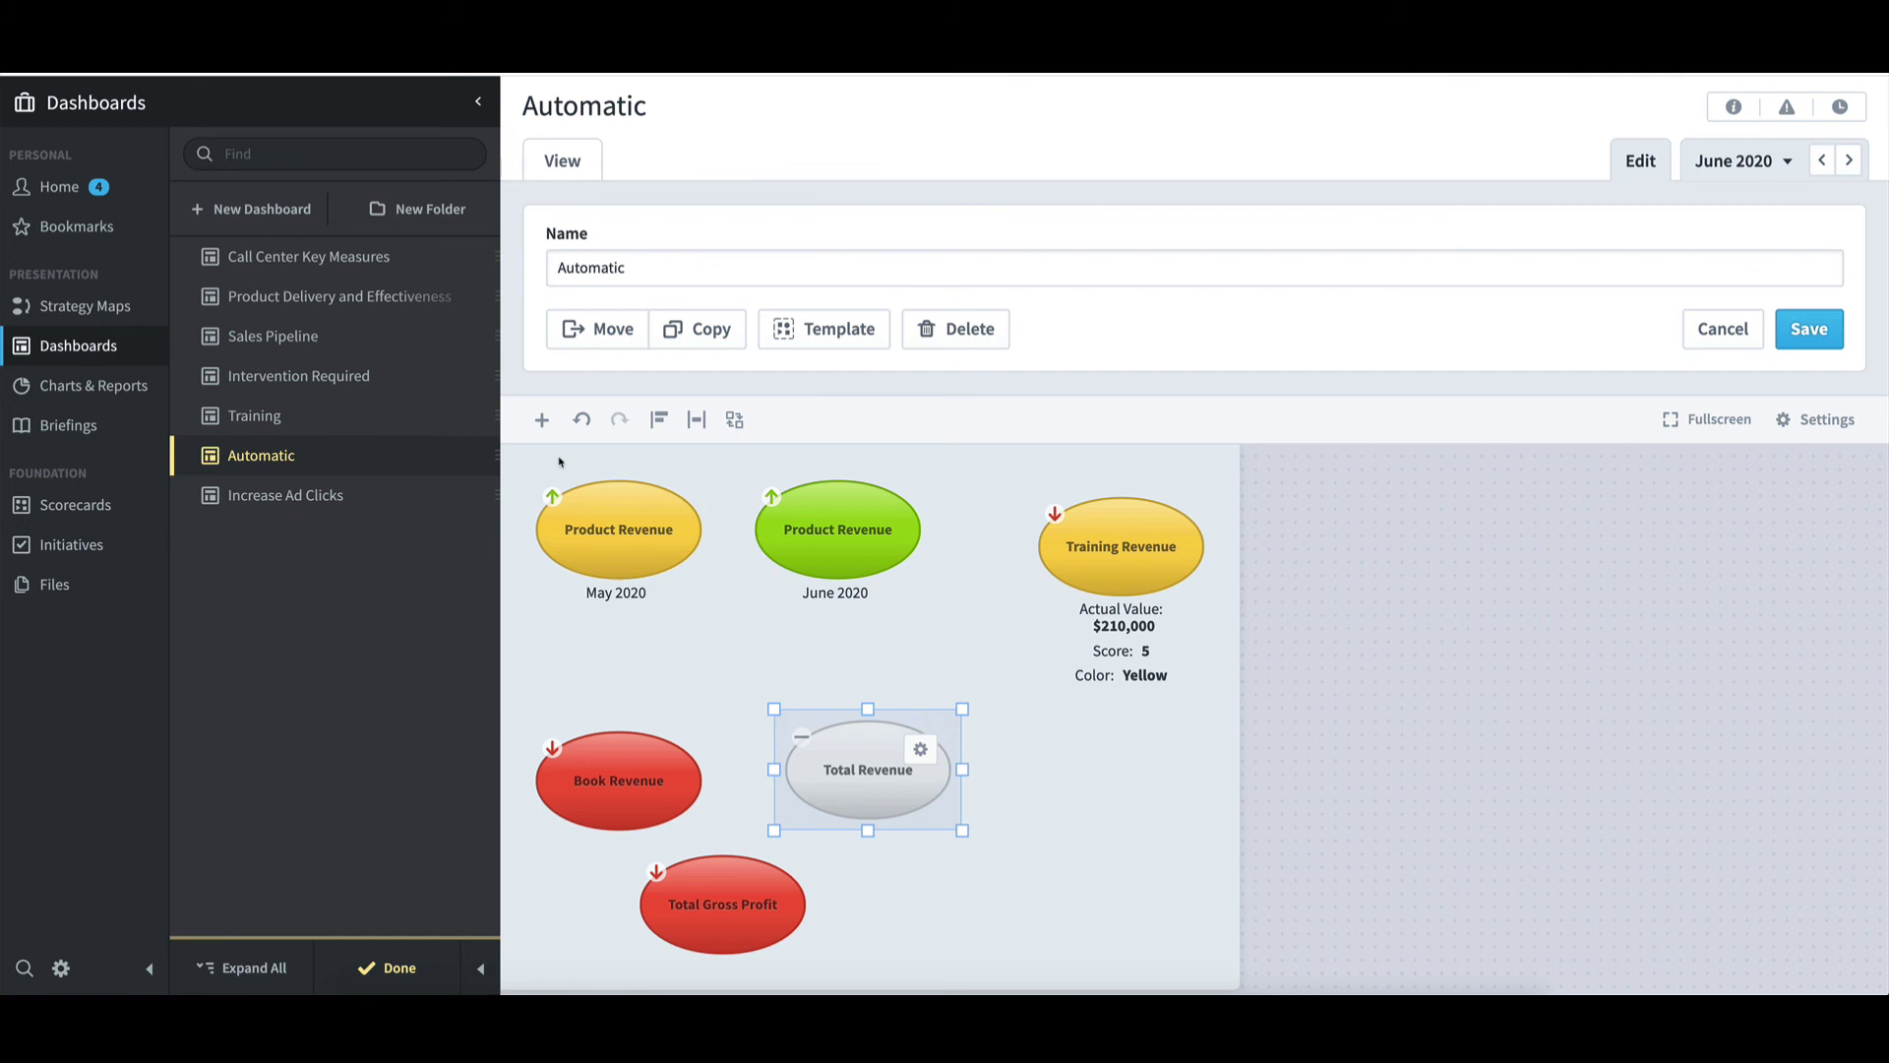
Align the three top-row bubbles along their tops and space them evenly side to side
{"action": "left_click_drag", "start_coordinate": [561, 458], "coordinate": [1196, 715]}
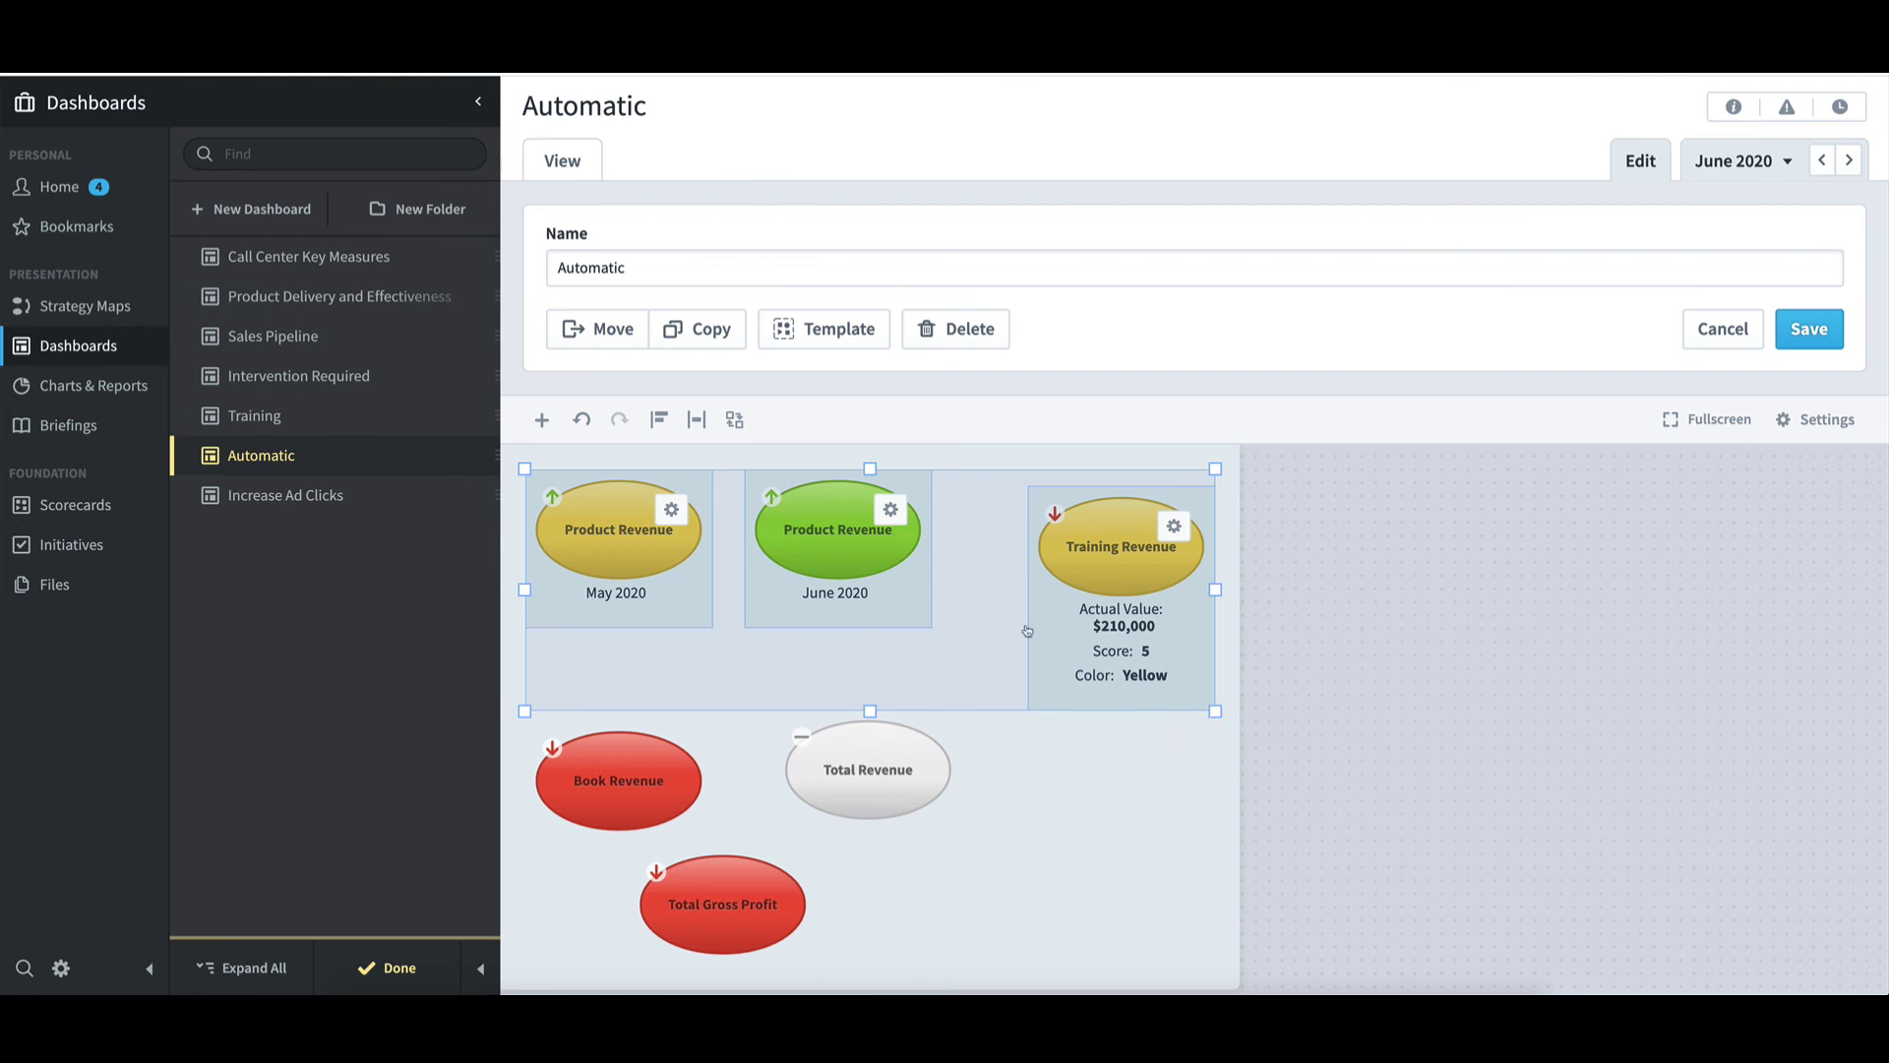
{"action": "left_click", "coordinate": [660, 421]}
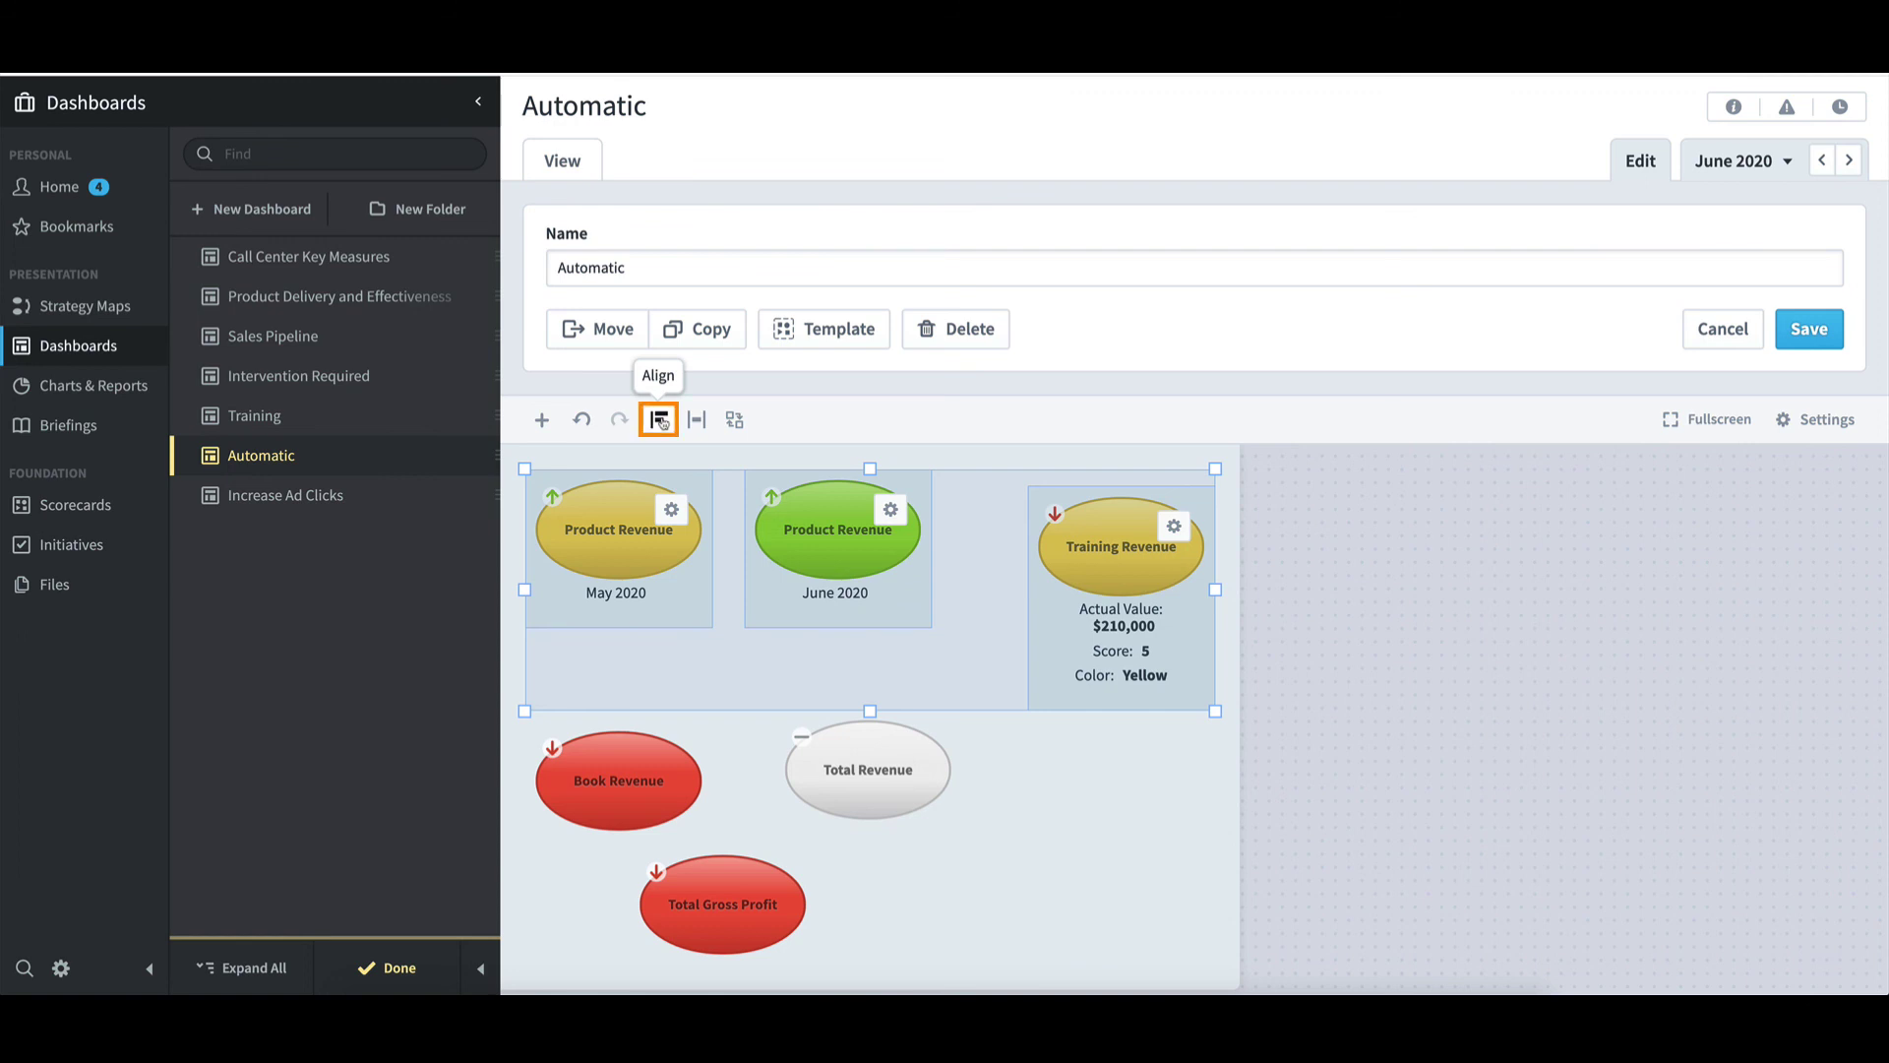
{"action": "left_click", "coordinate": [659, 420]}
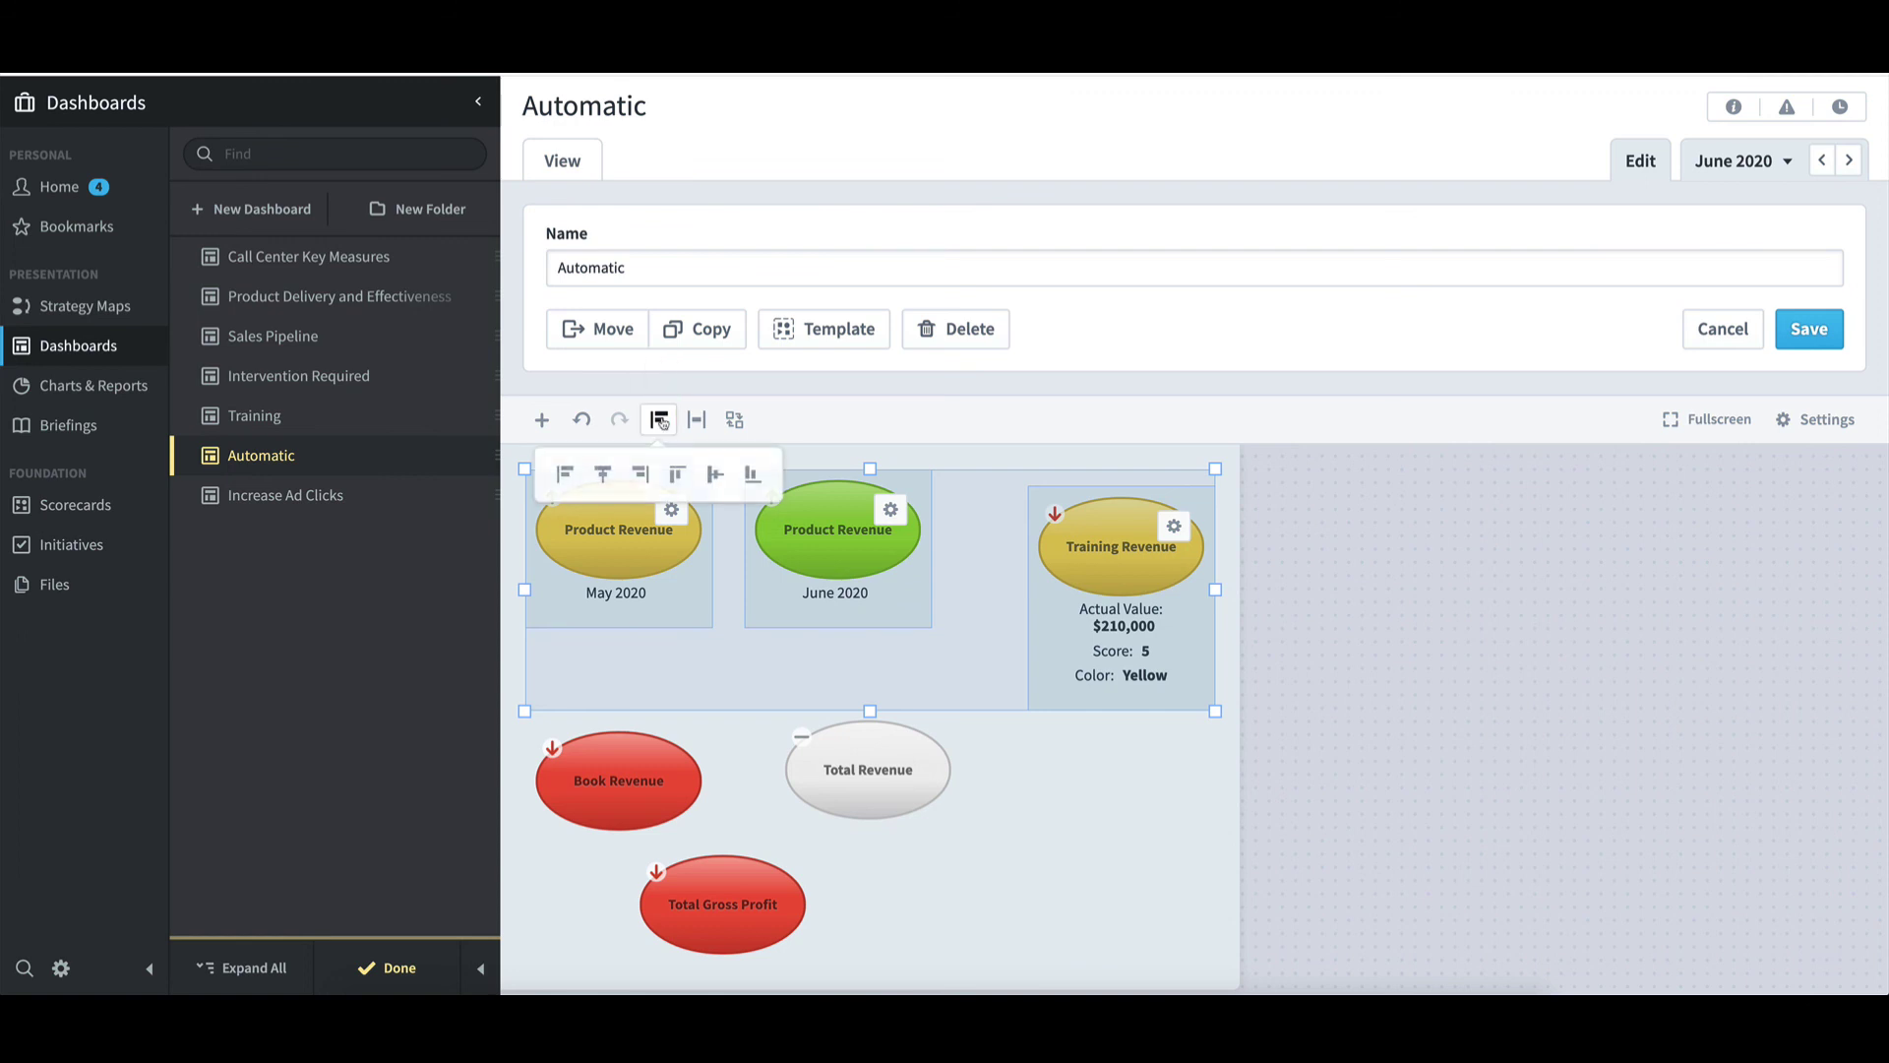
{"action": "left_click", "coordinate": [678, 476]}
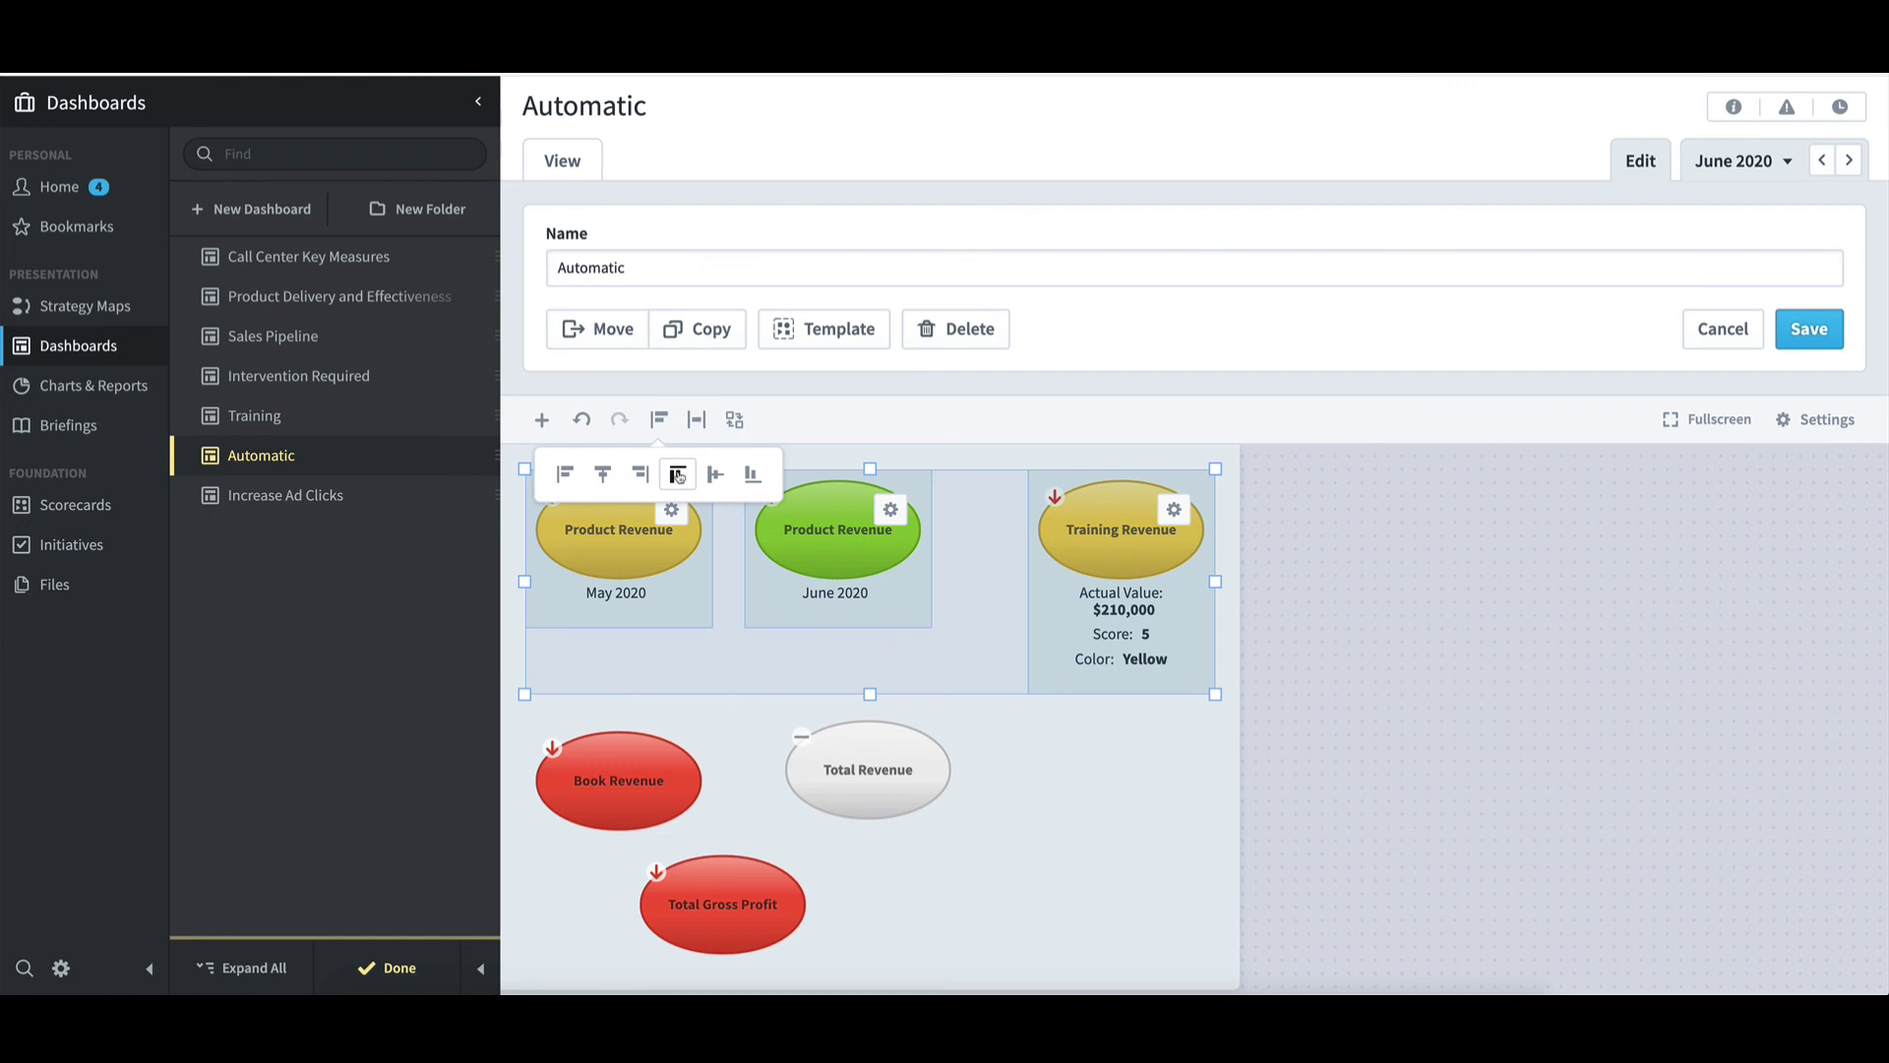
{"action": "left_click", "coordinate": [700, 421]}
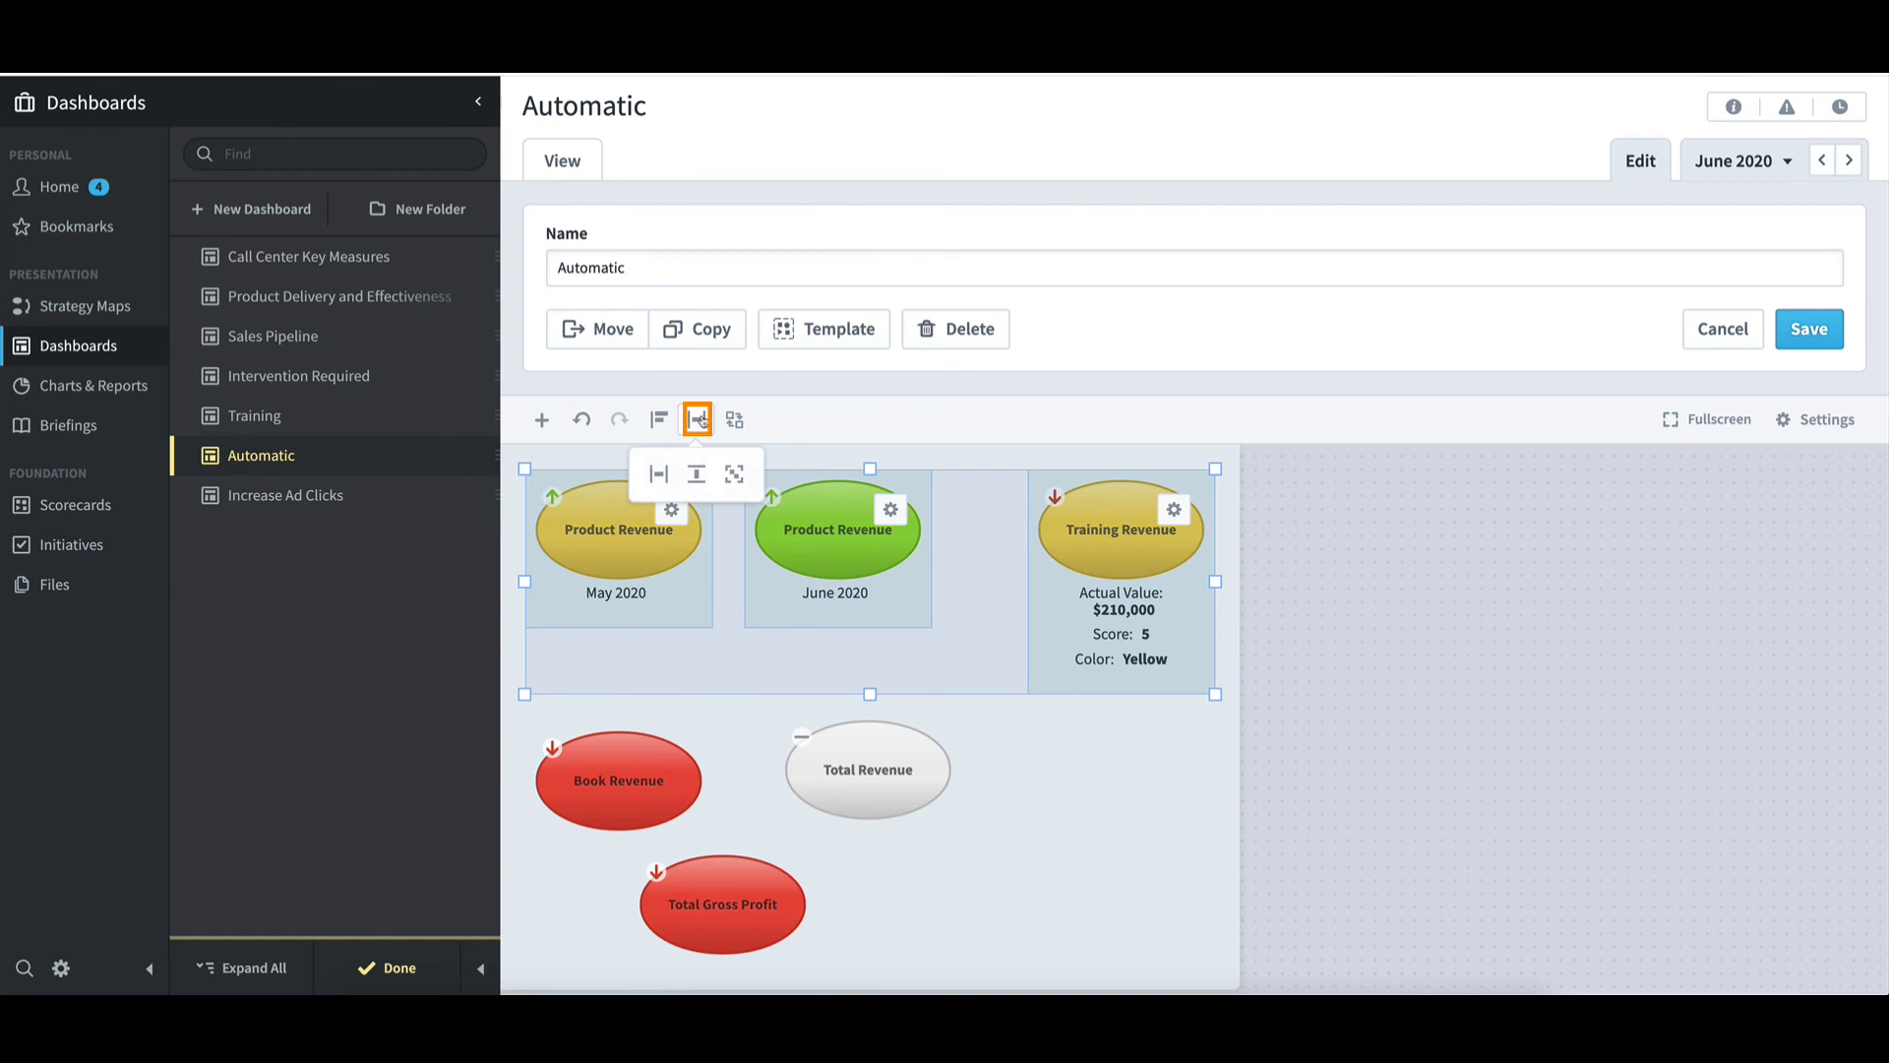
{"action": "left_click", "coordinate": [662, 476]}
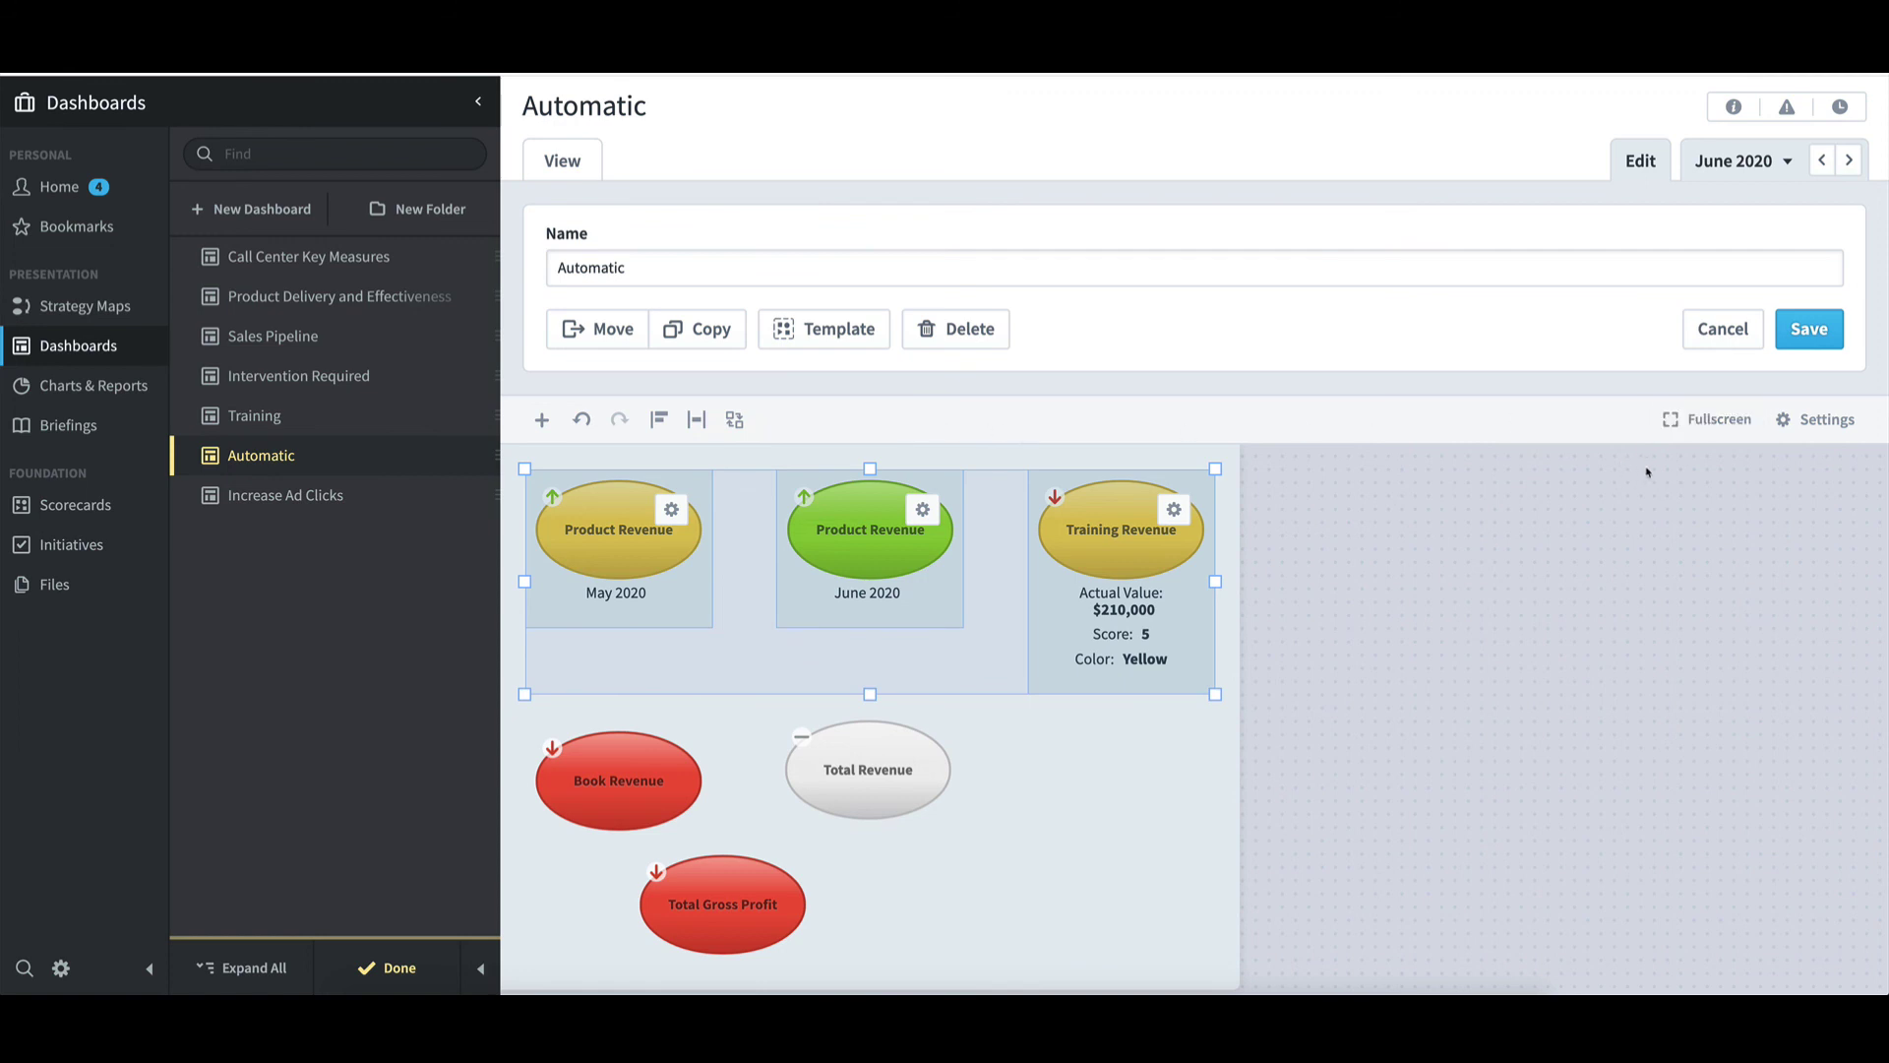
{"action": "key", "text": "Escape"}
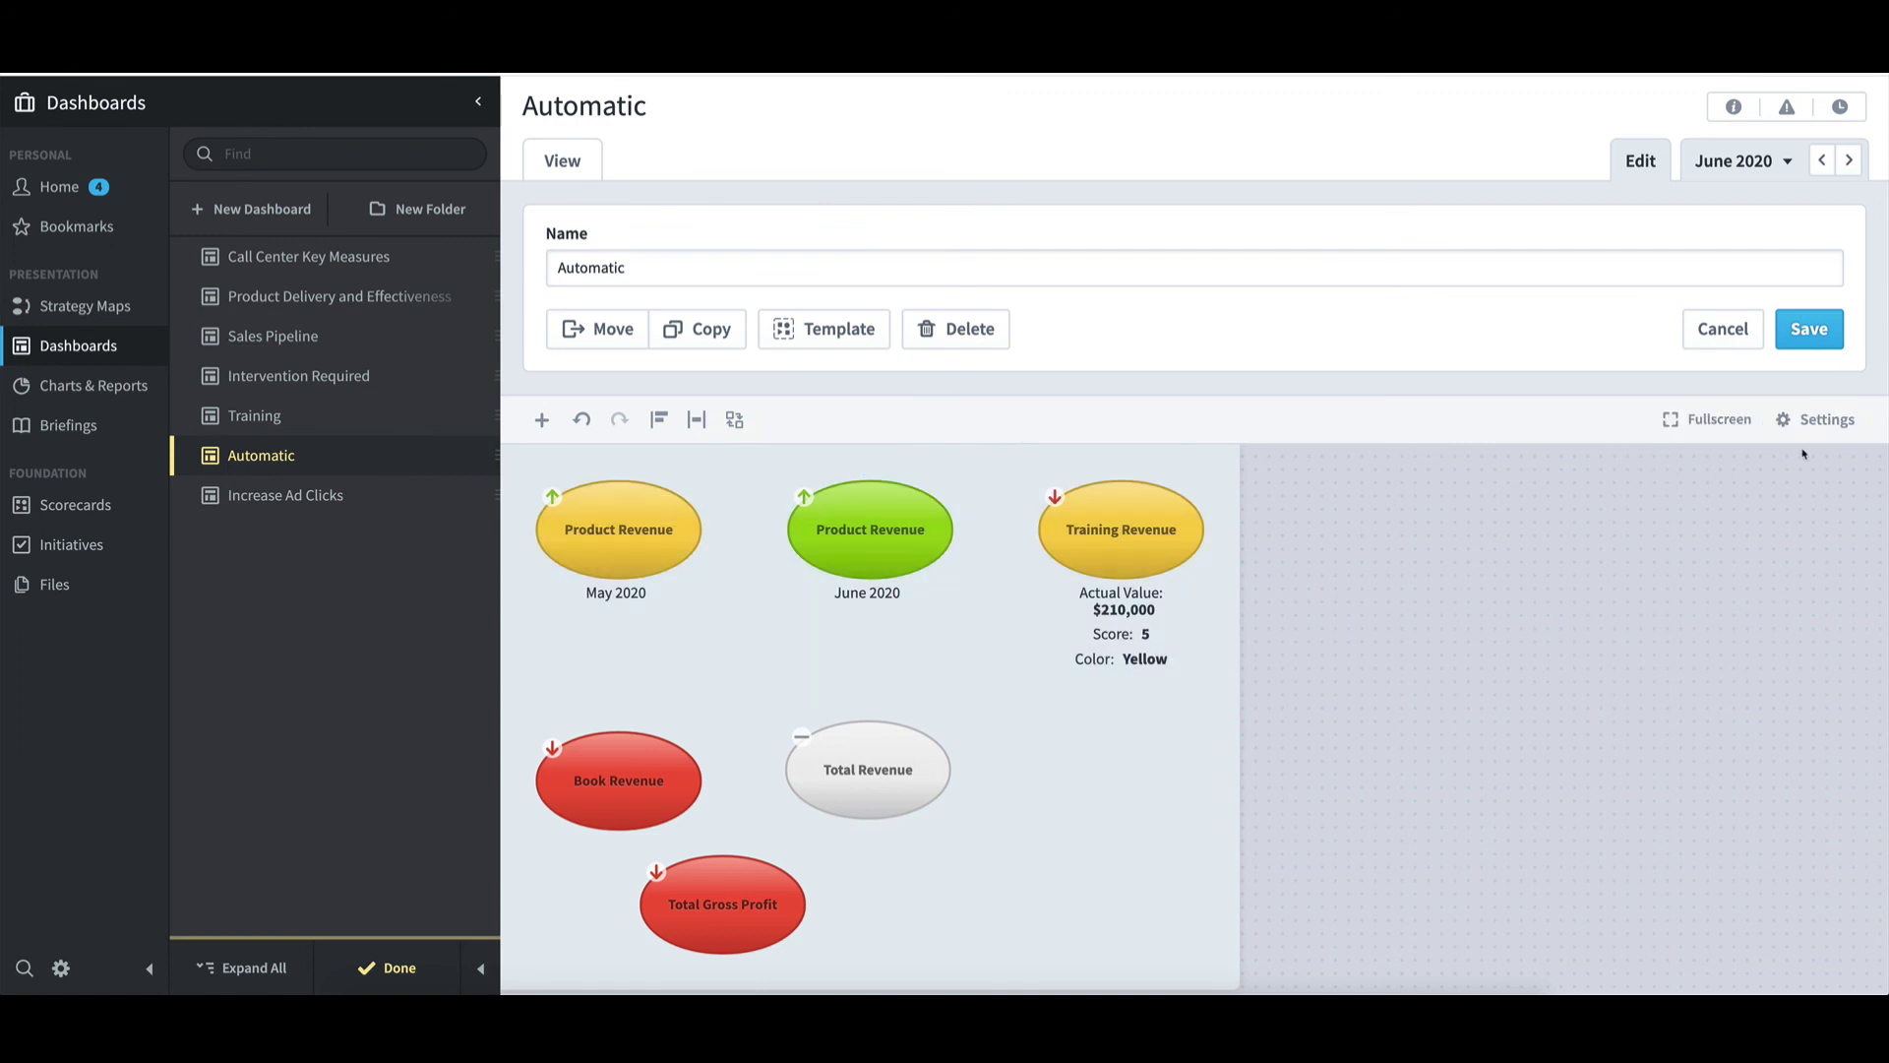
Save the dashboard, step the period forward to September 2020, then return to June 2020
{"action": "left_click", "coordinate": [1826, 337]}
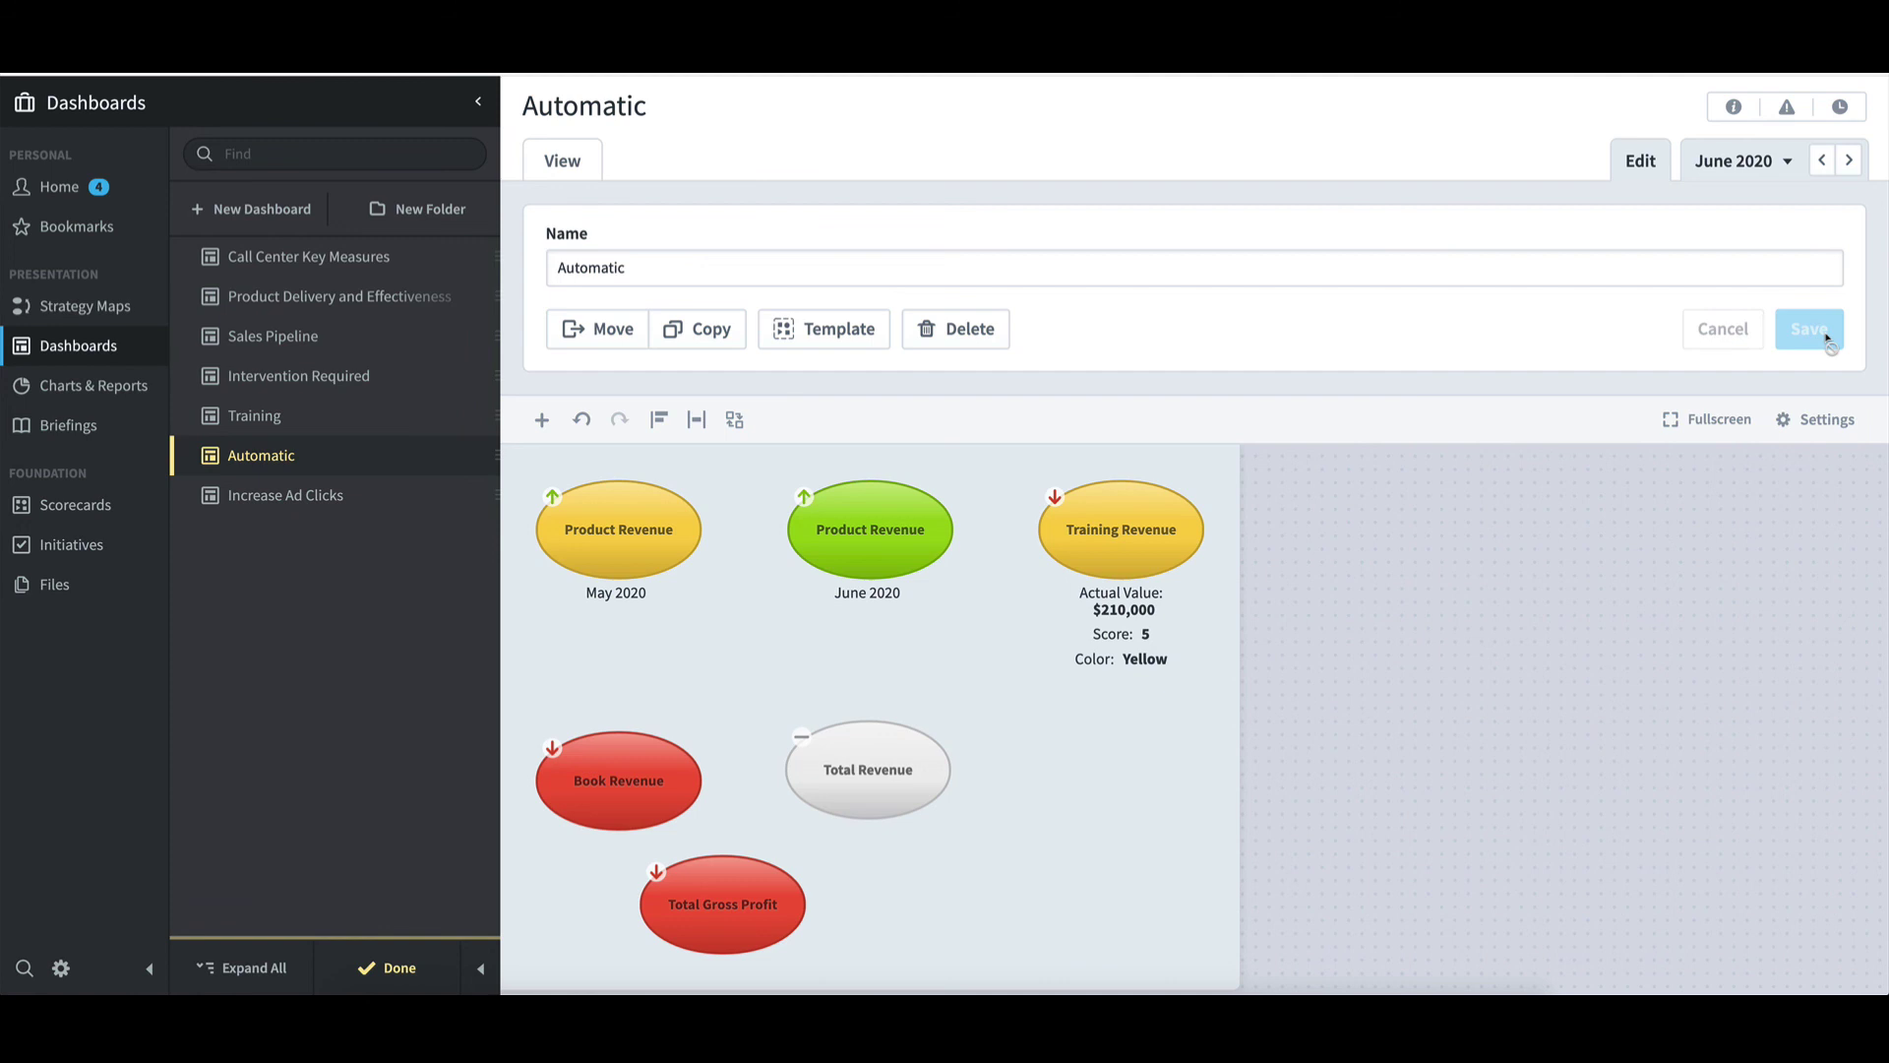
{"action": "left_click", "coordinate": [1851, 163]}
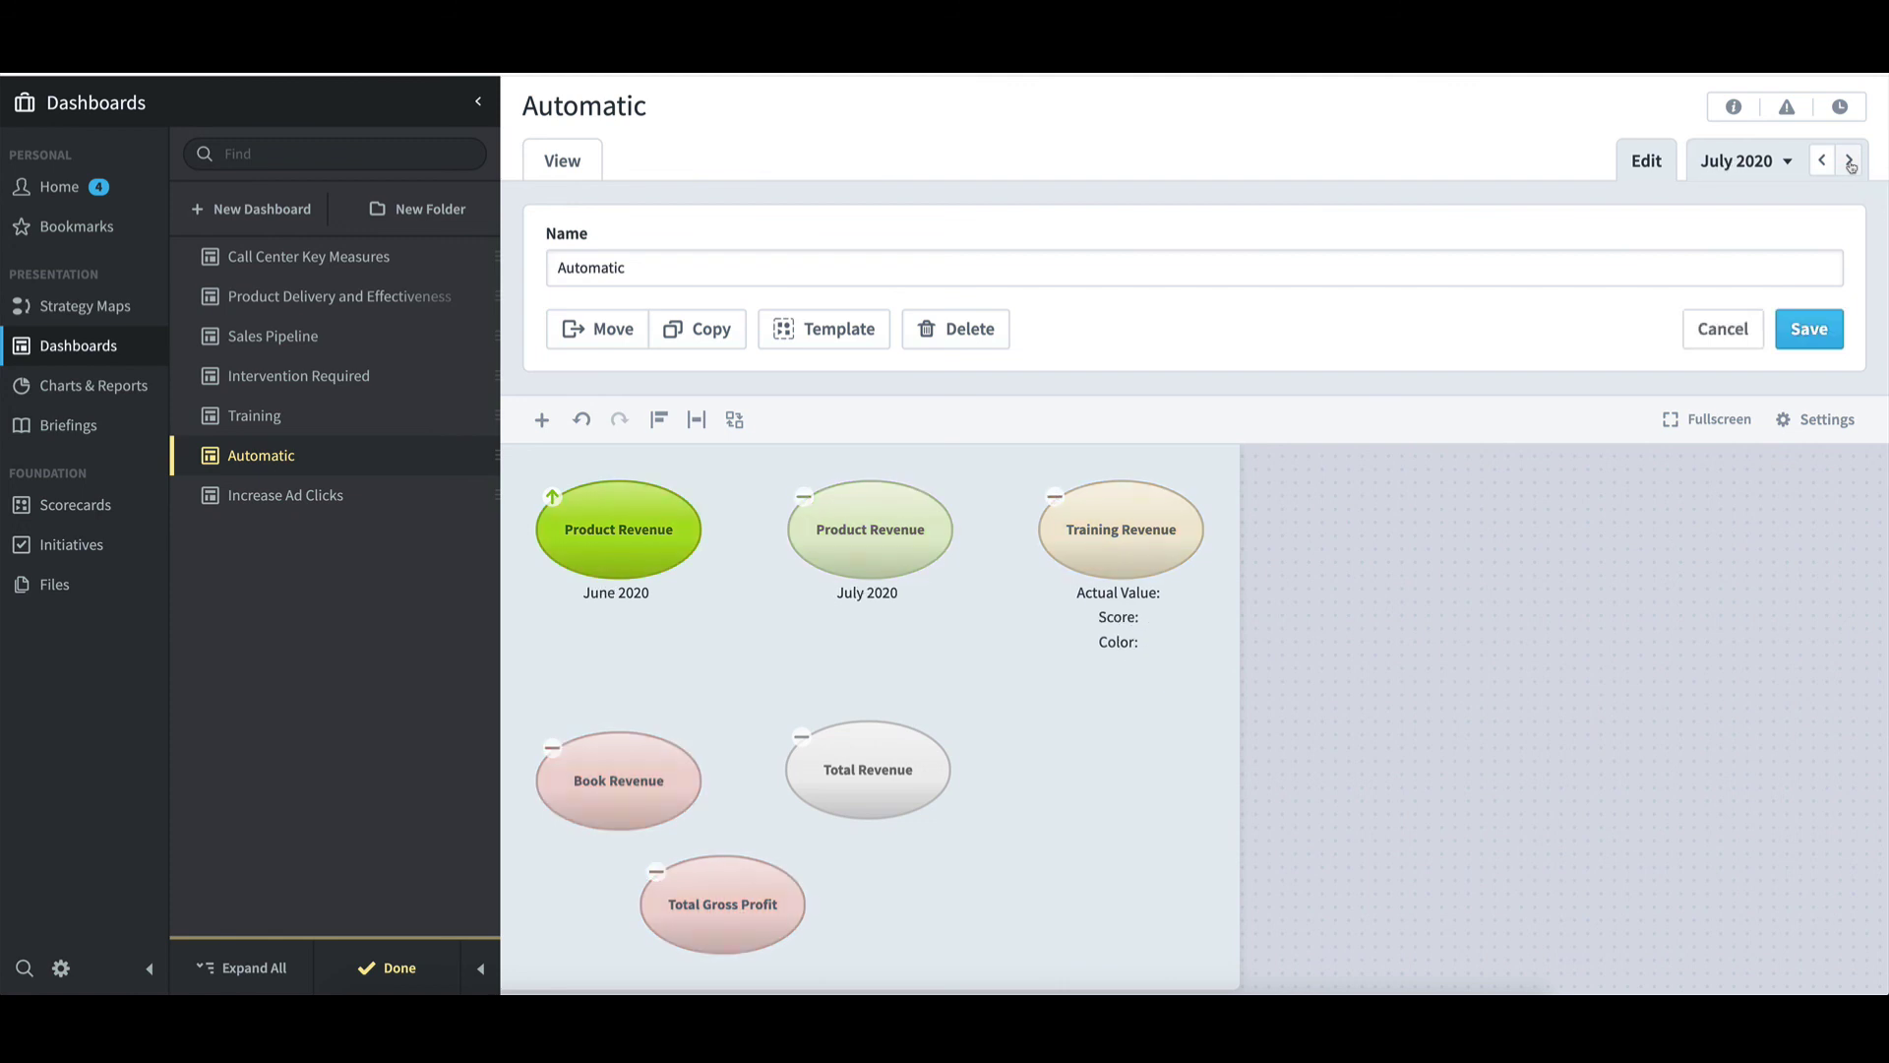
{"action": "left_click", "coordinate": [1851, 162]}
{"action": "left_click", "coordinate": [1851, 163]}
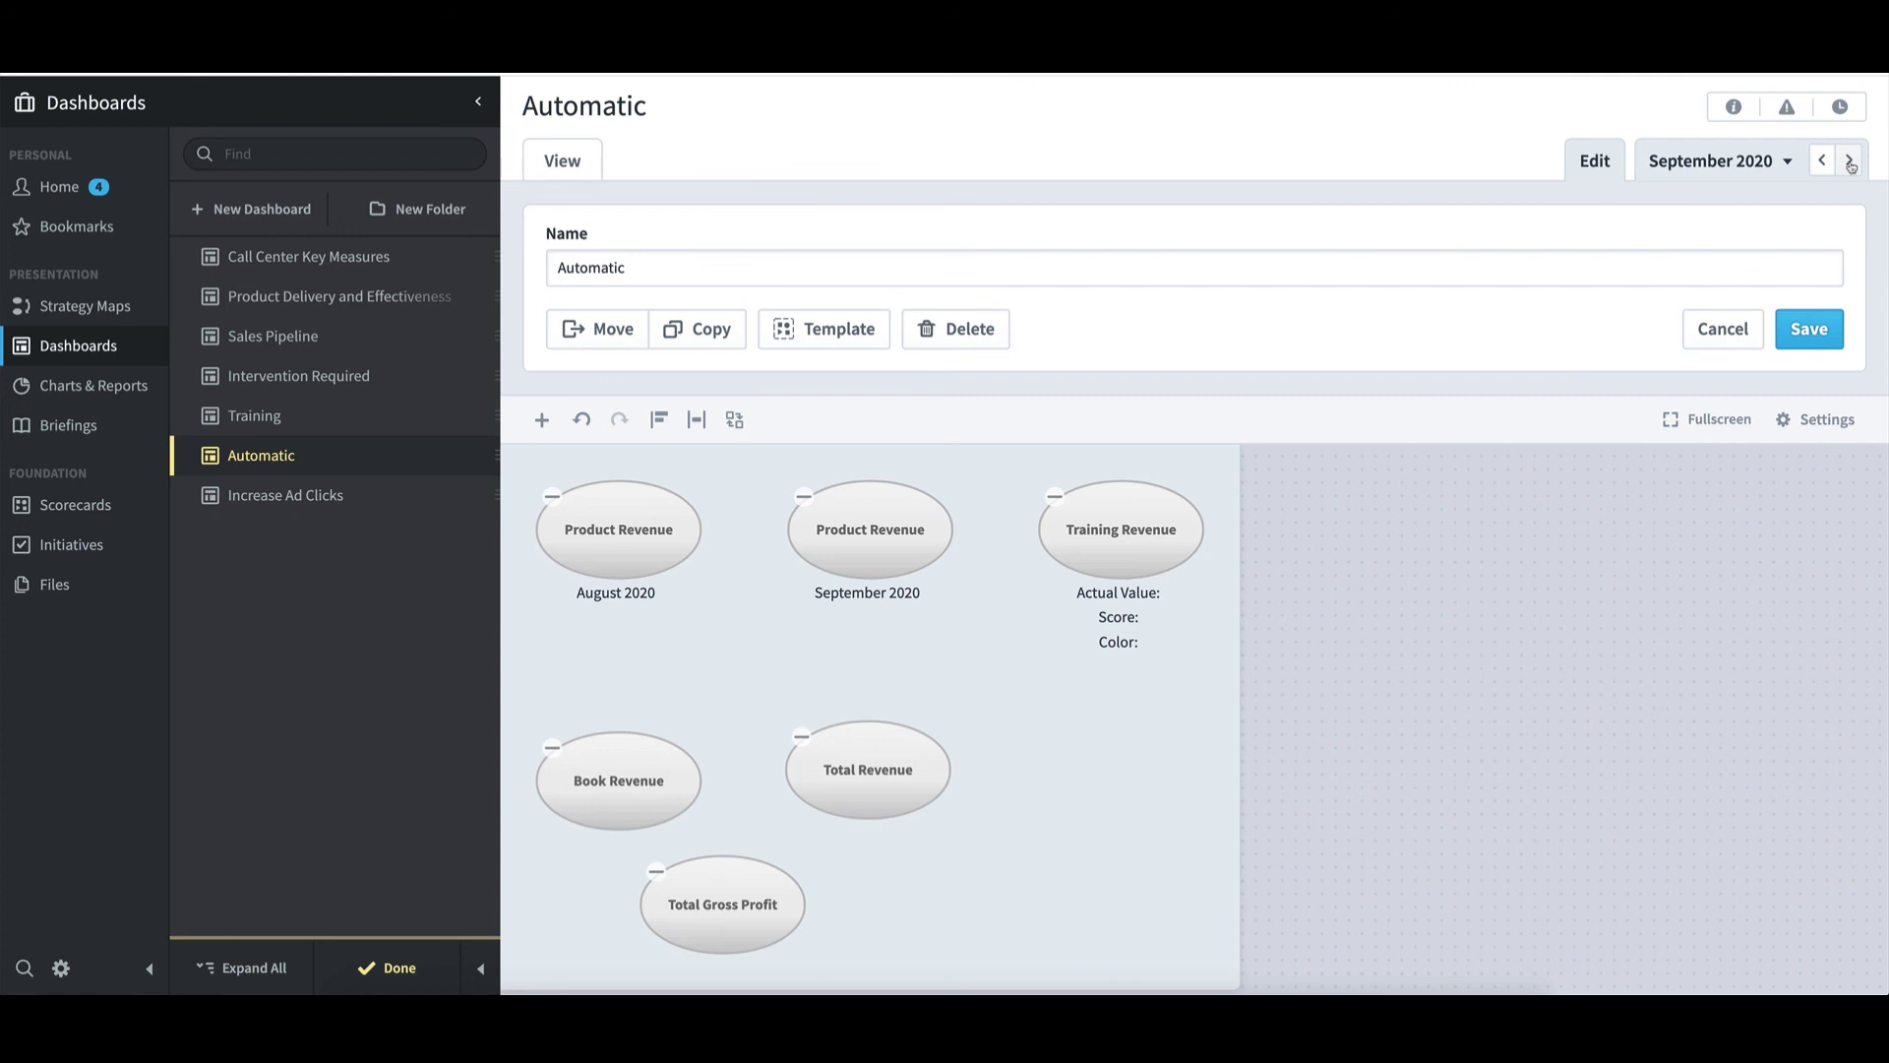
{"action": "left_click", "coordinate": [1791, 165]}
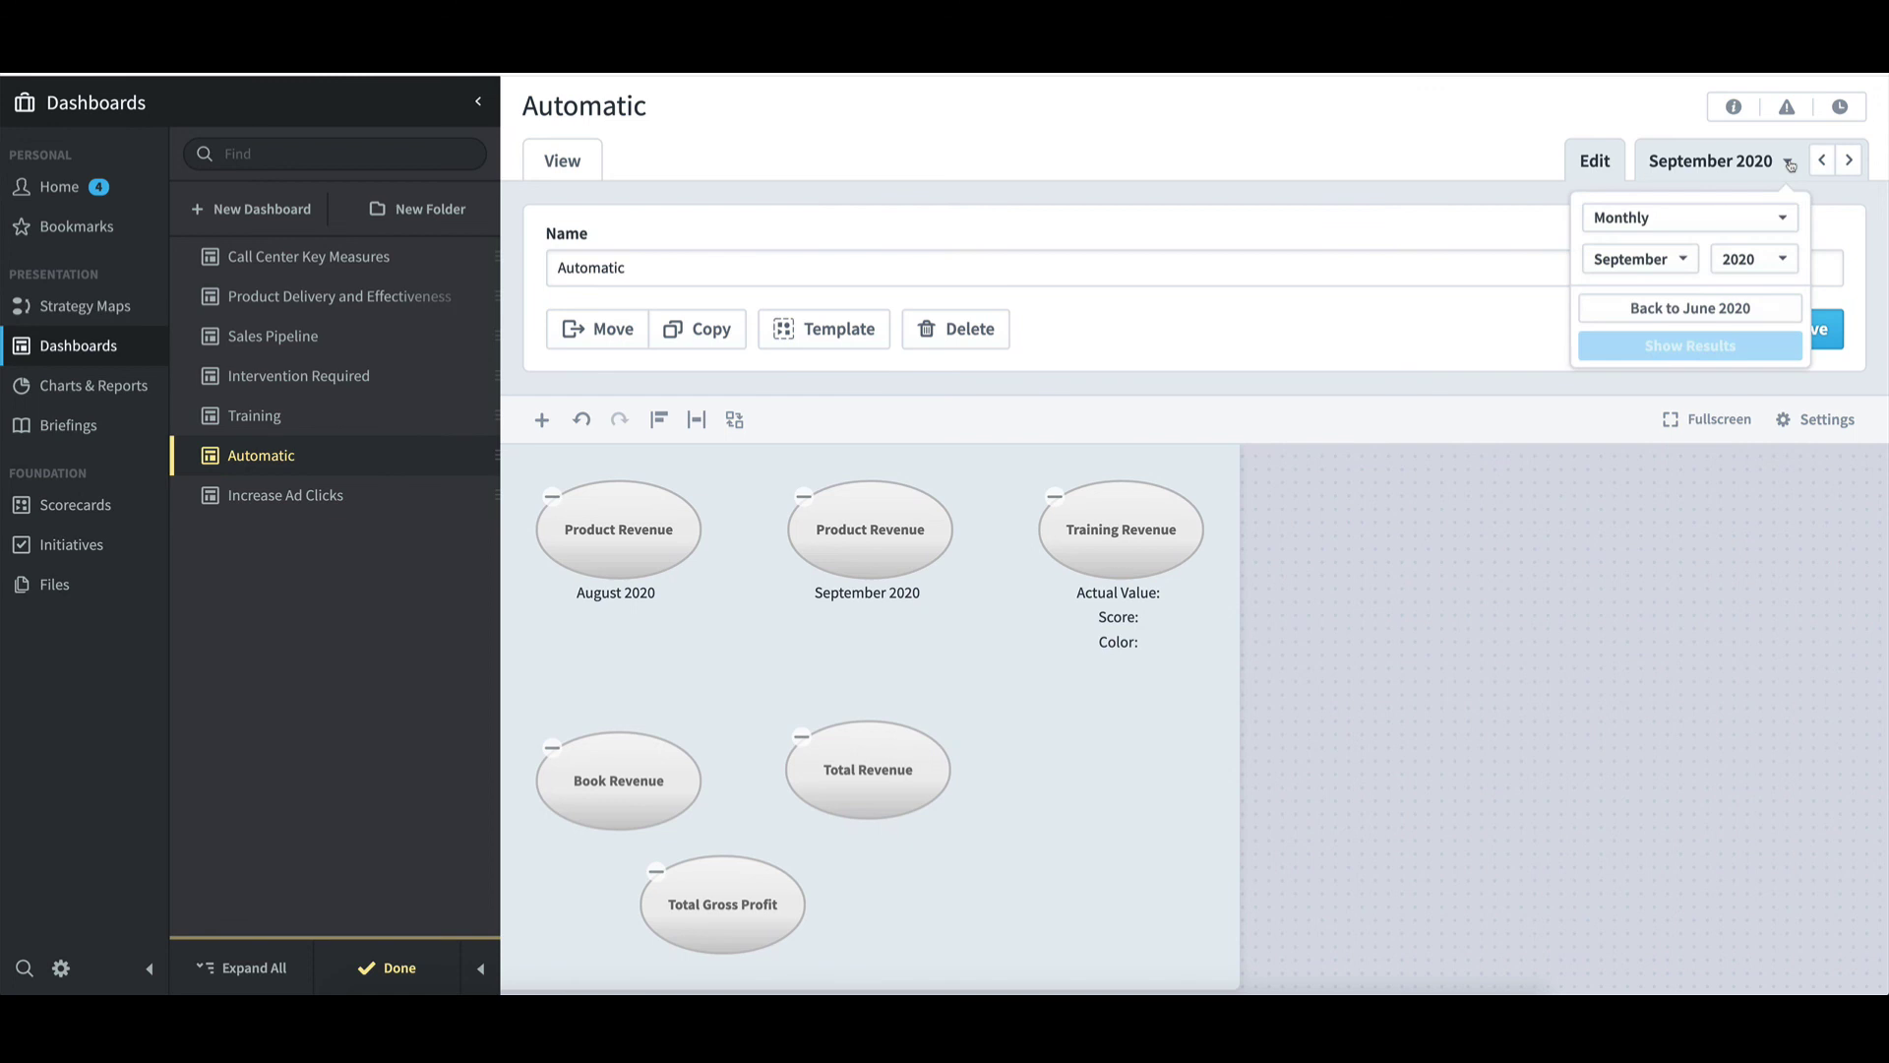
{"action": "left_click", "coordinate": [1747, 313]}
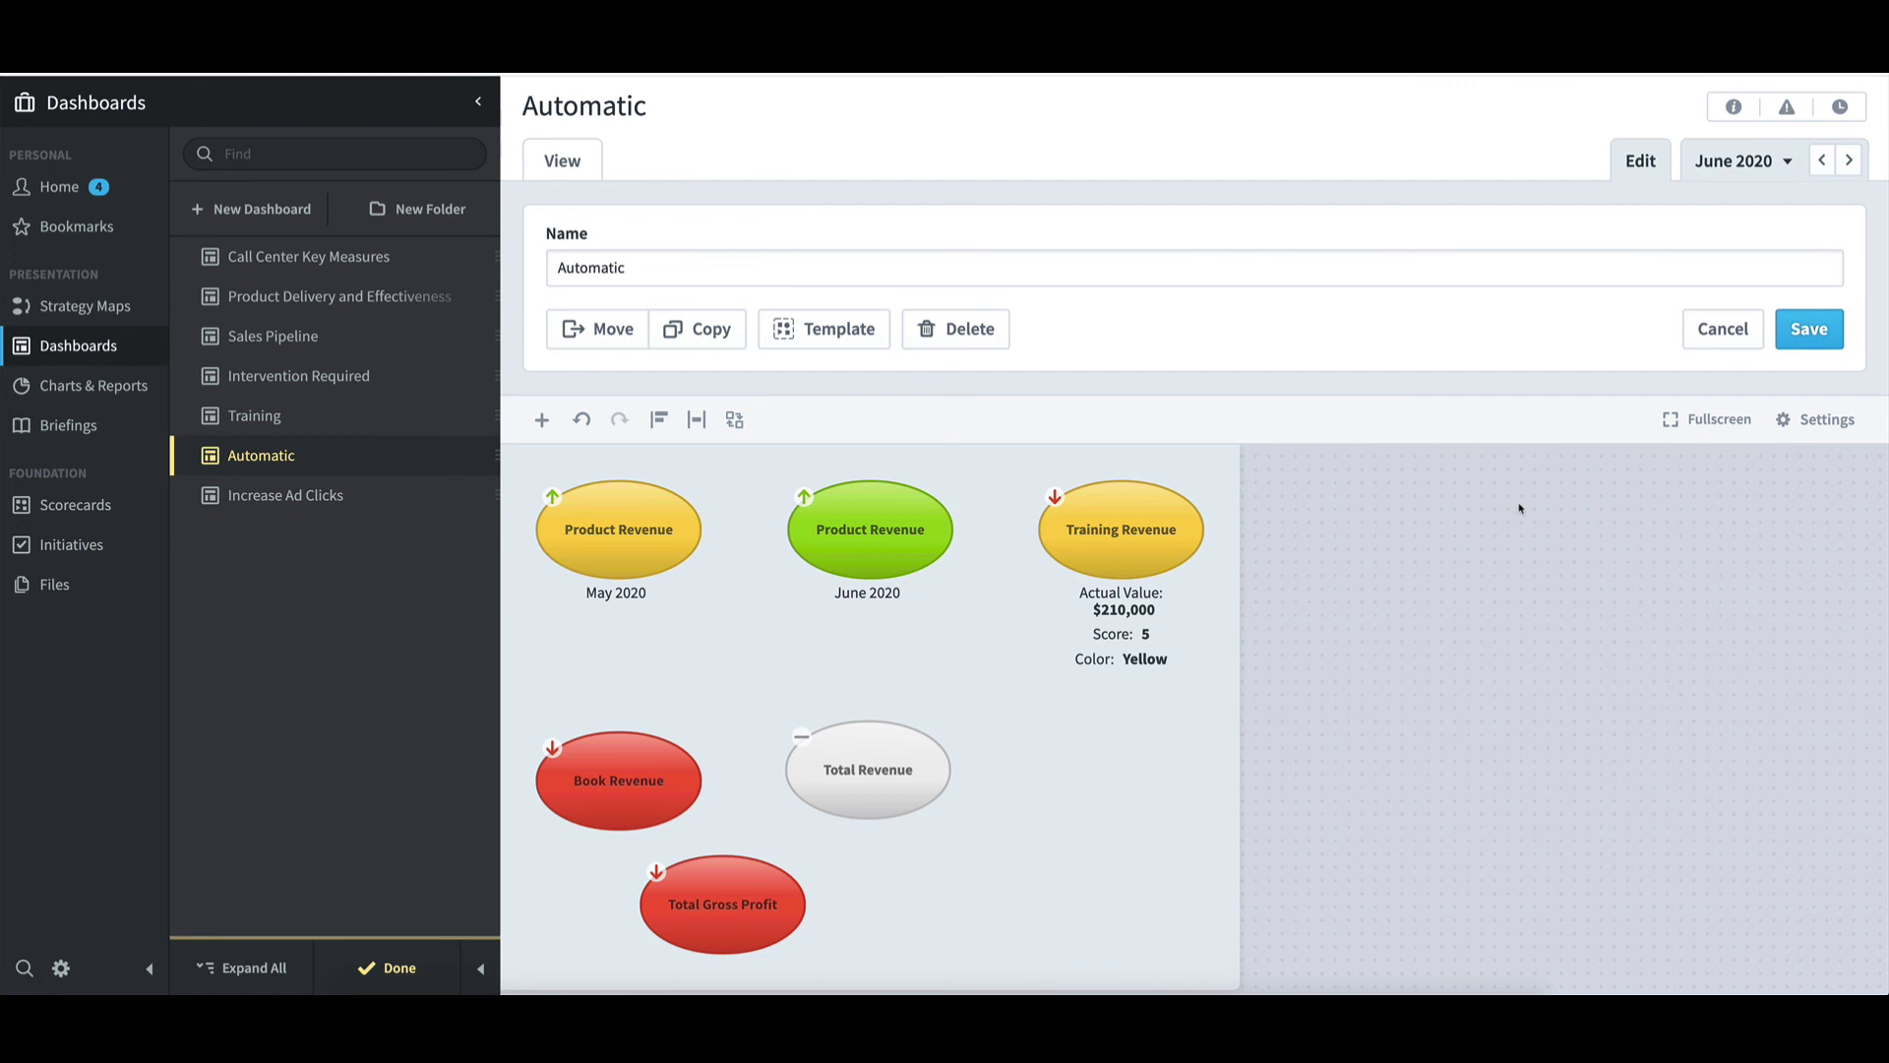
Delete the Total Gross Profit bubble, select Total Revenue, and save the dashboard
{"action": "left_click", "coordinate": [770, 904]}
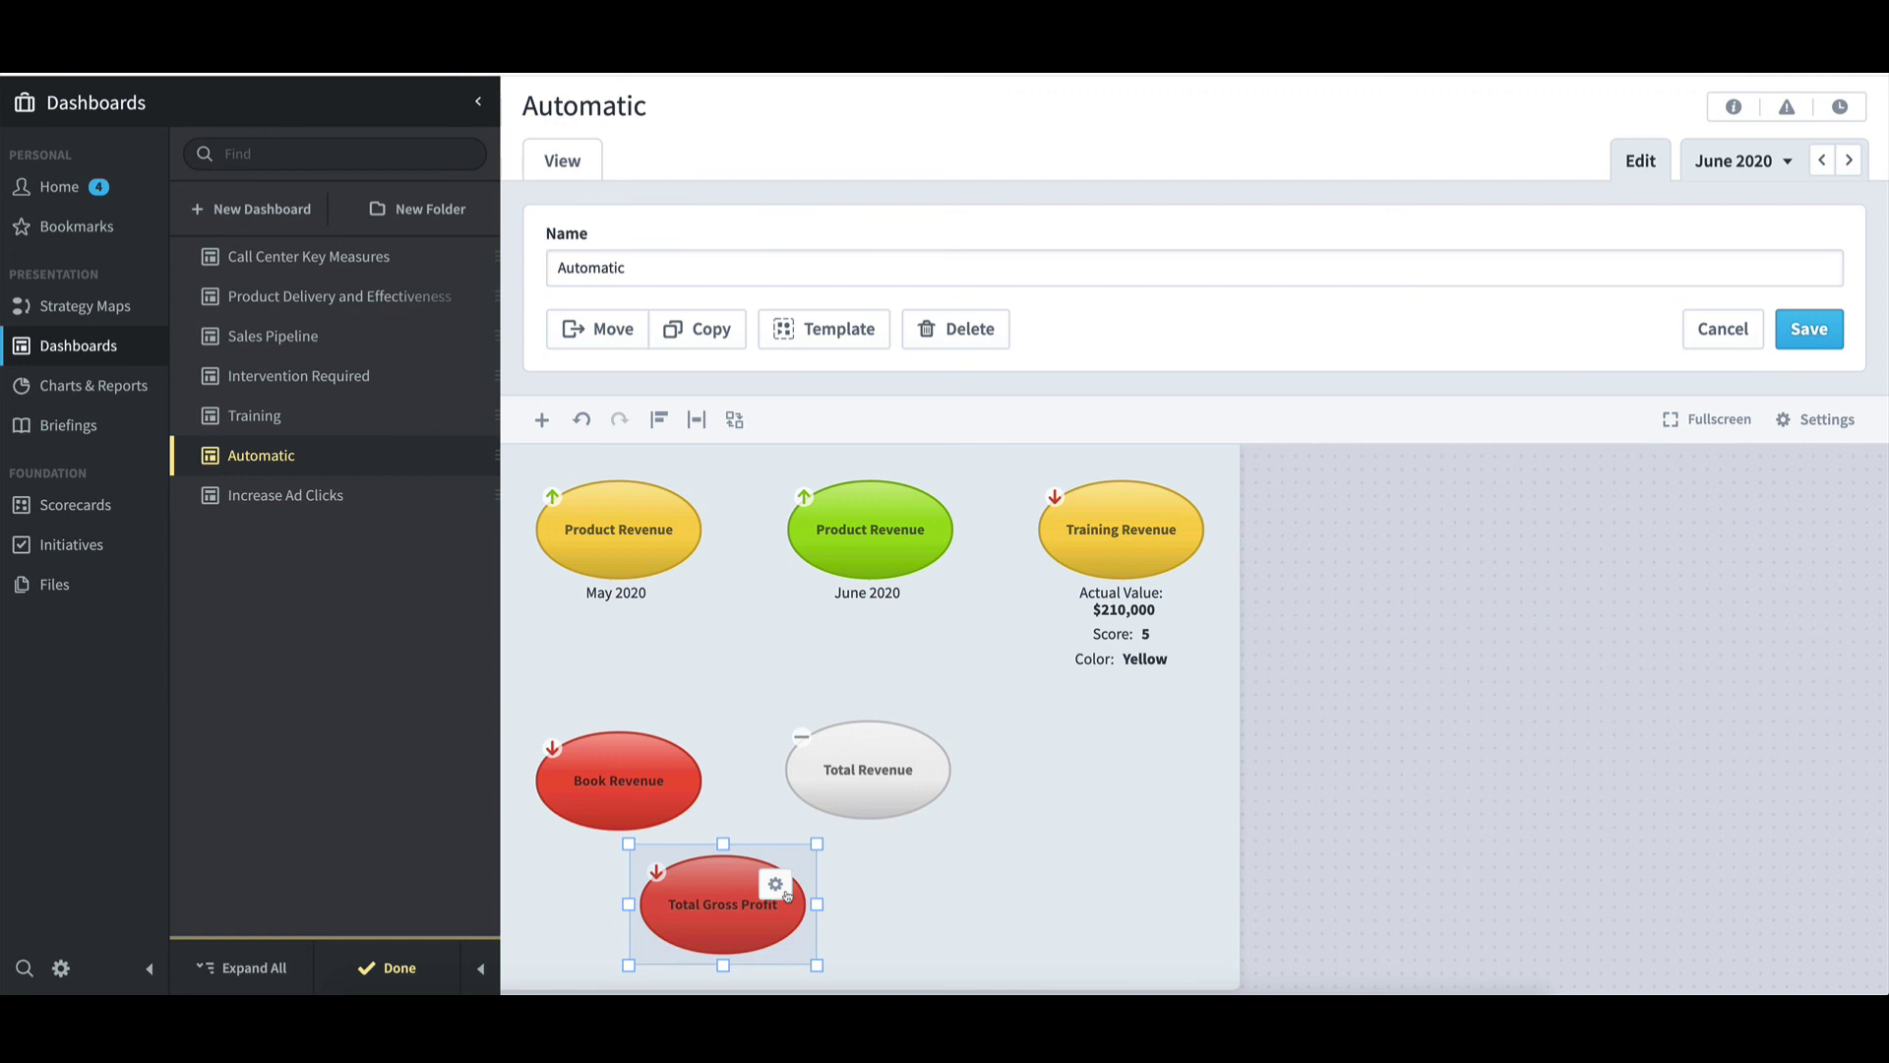
{"action": "key", "text": "Delete"}
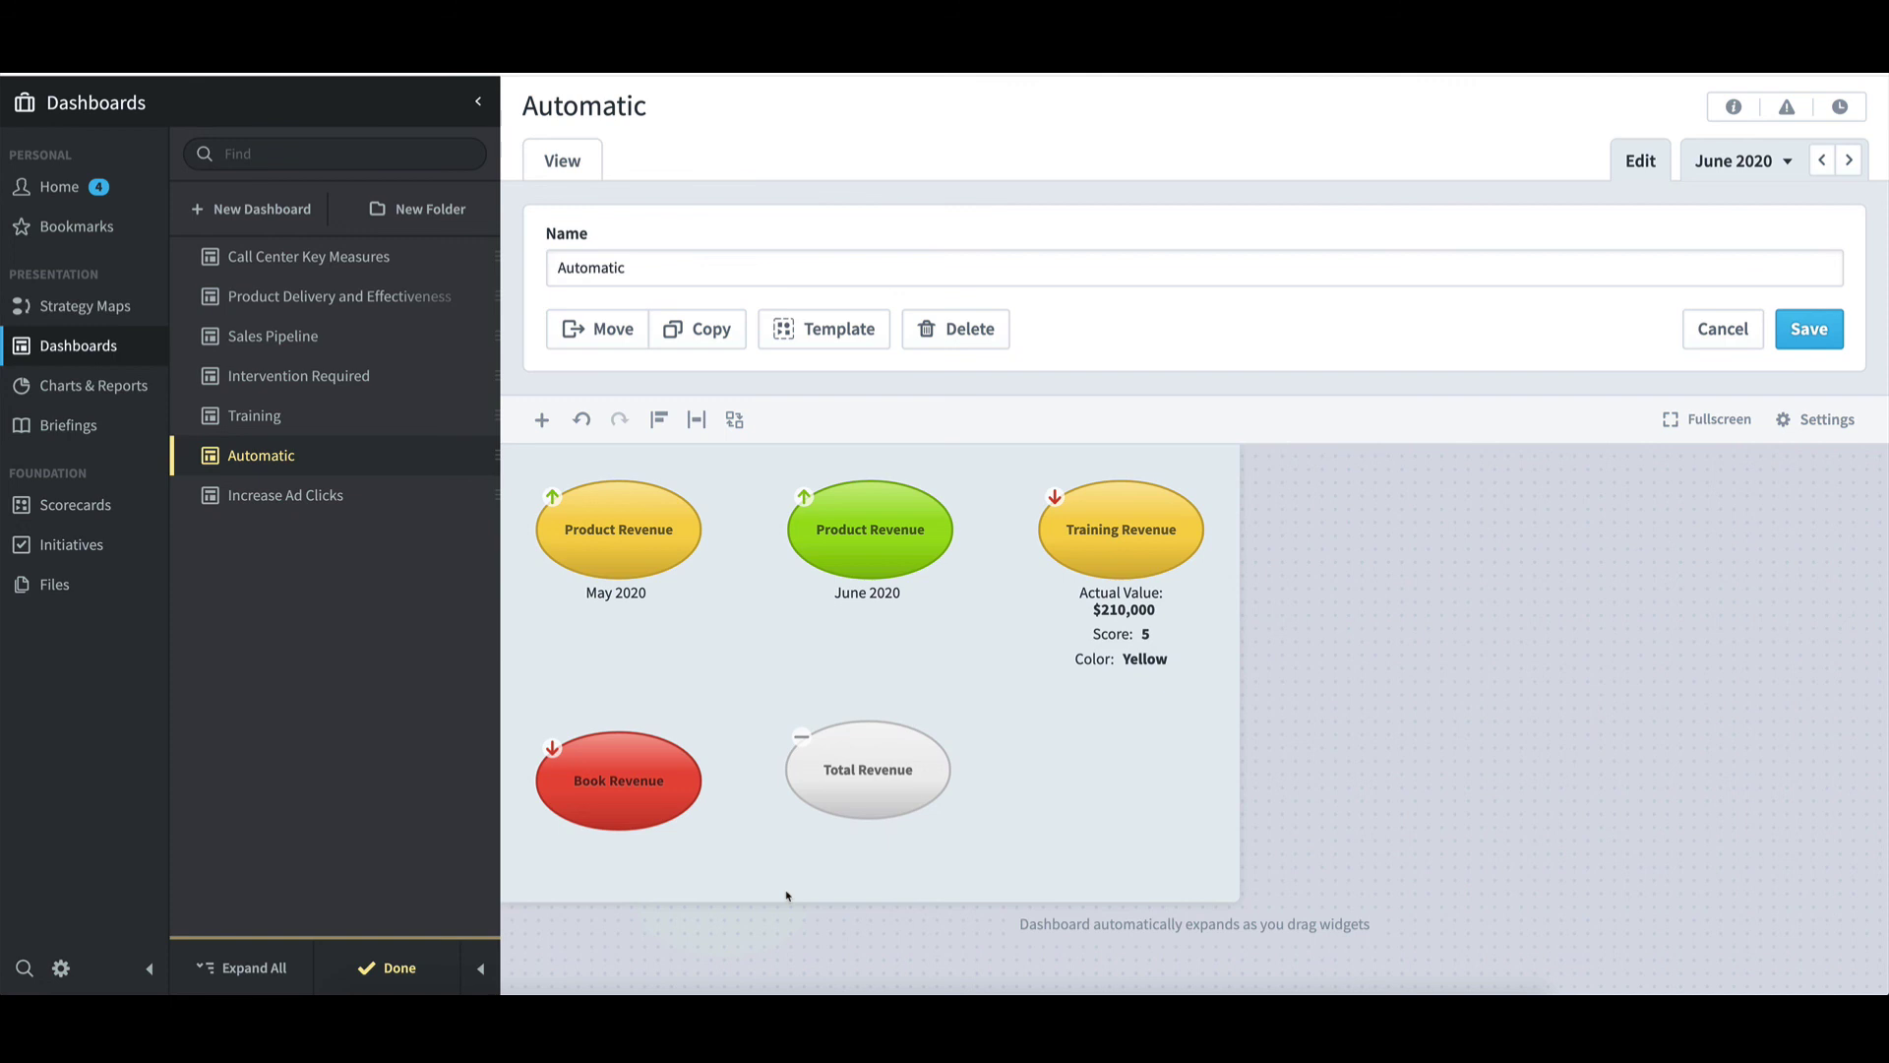
{"action": "left_click", "coordinate": [927, 795]}
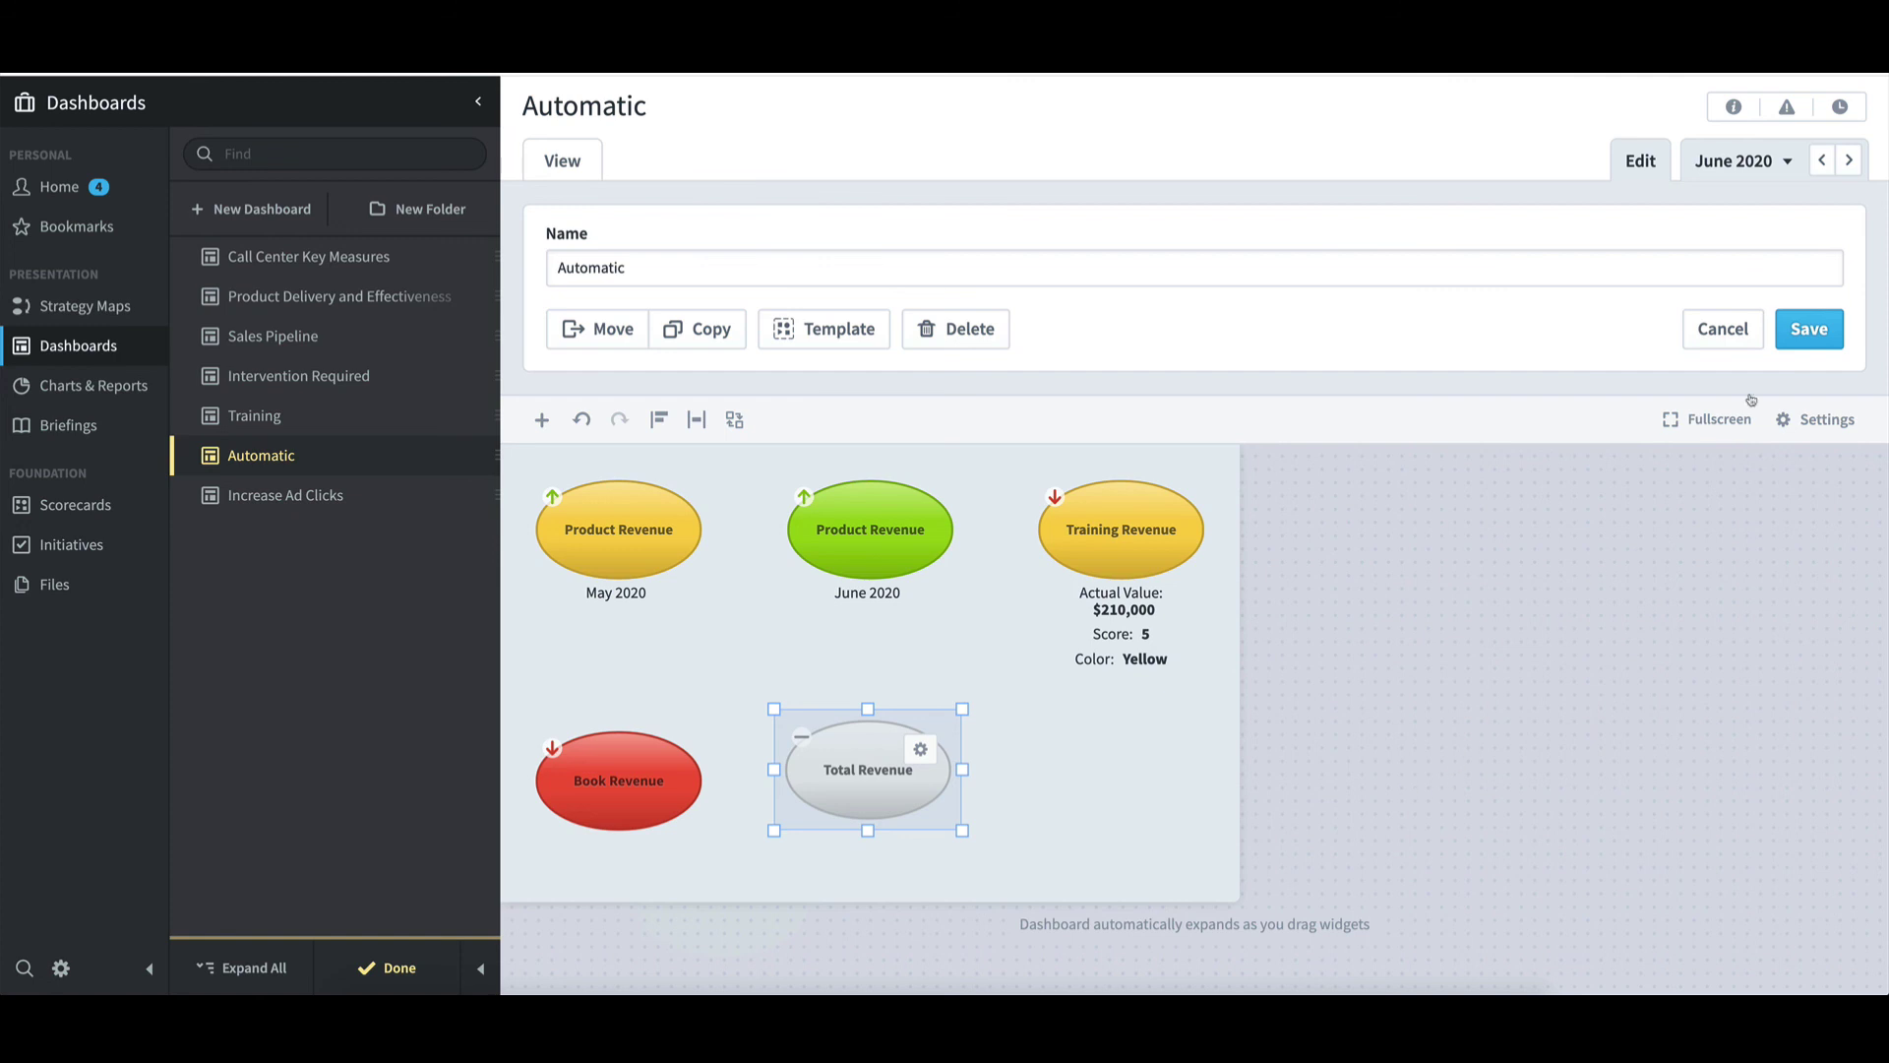
{"action": "left_click", "coordinate": [1820, 333]}
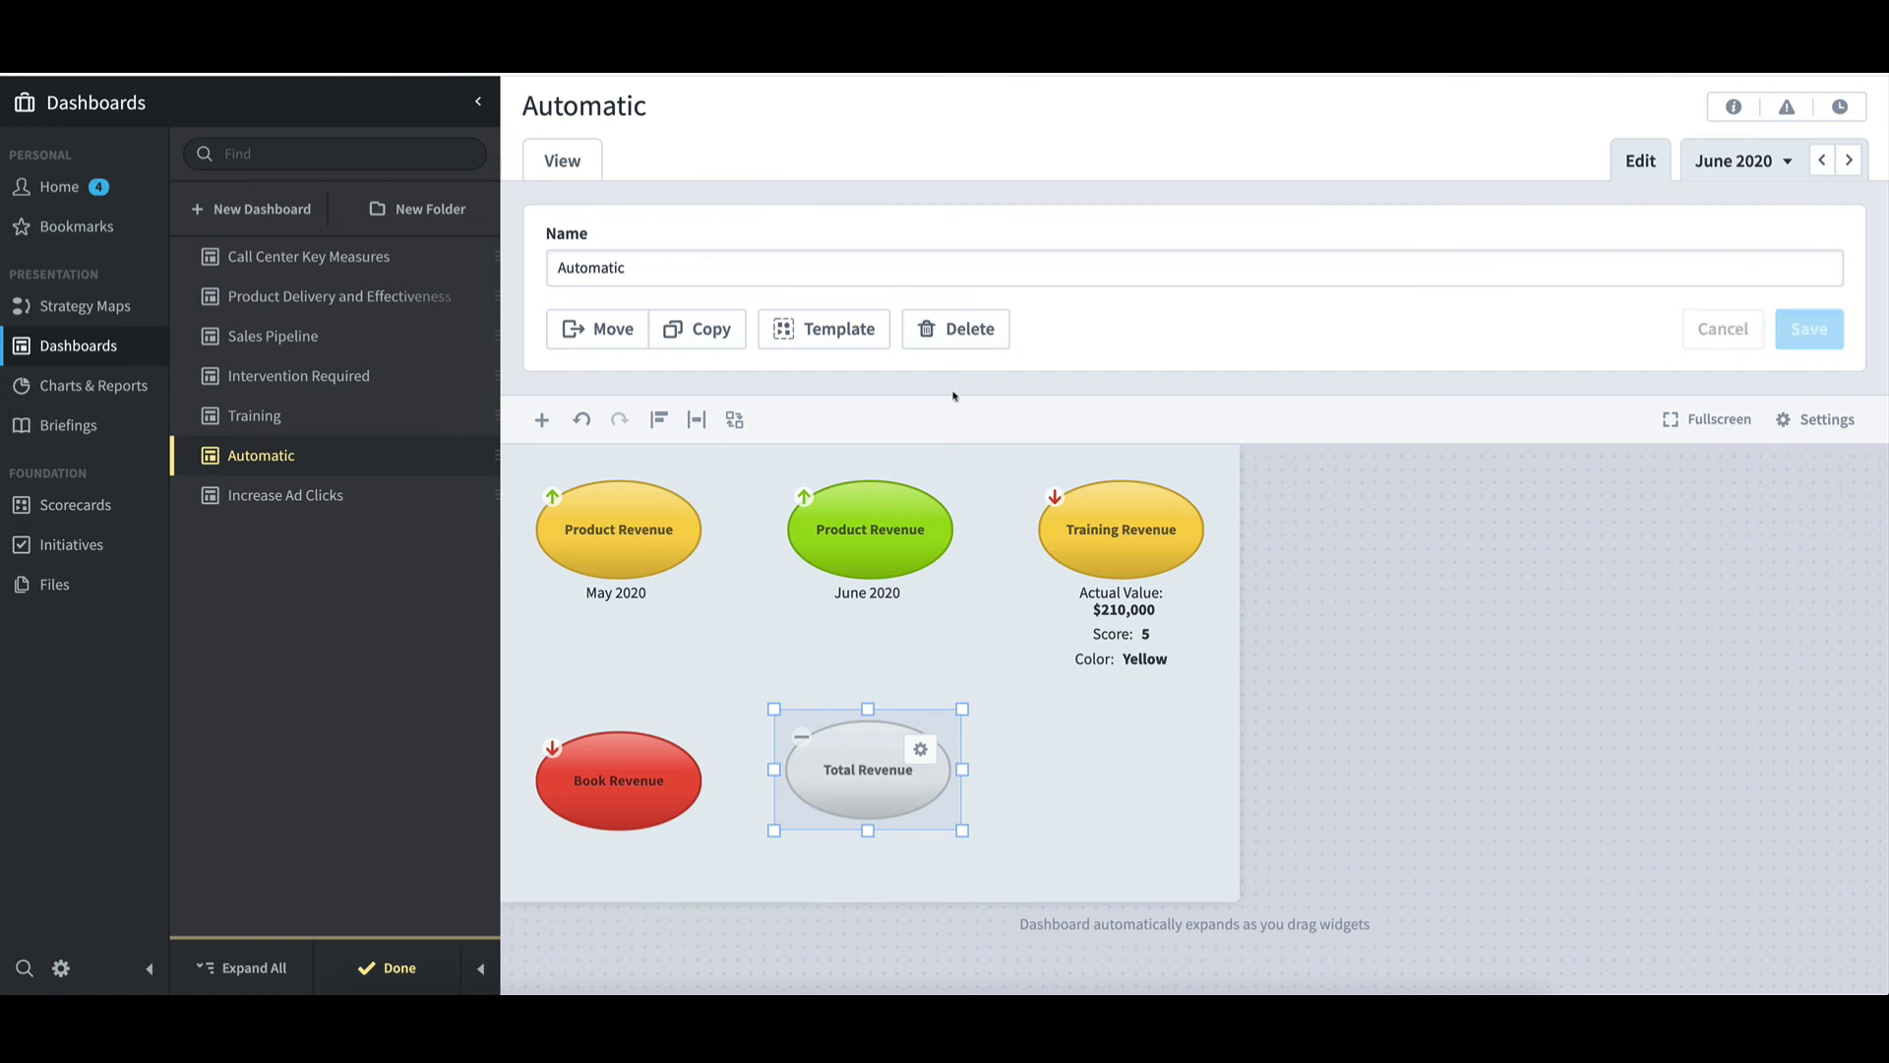
Replace the Total Revenue node with Total Gross Profit from Financial > Increase Profit, and save
{"action": "left_click", "coordinate": [734, 420]}
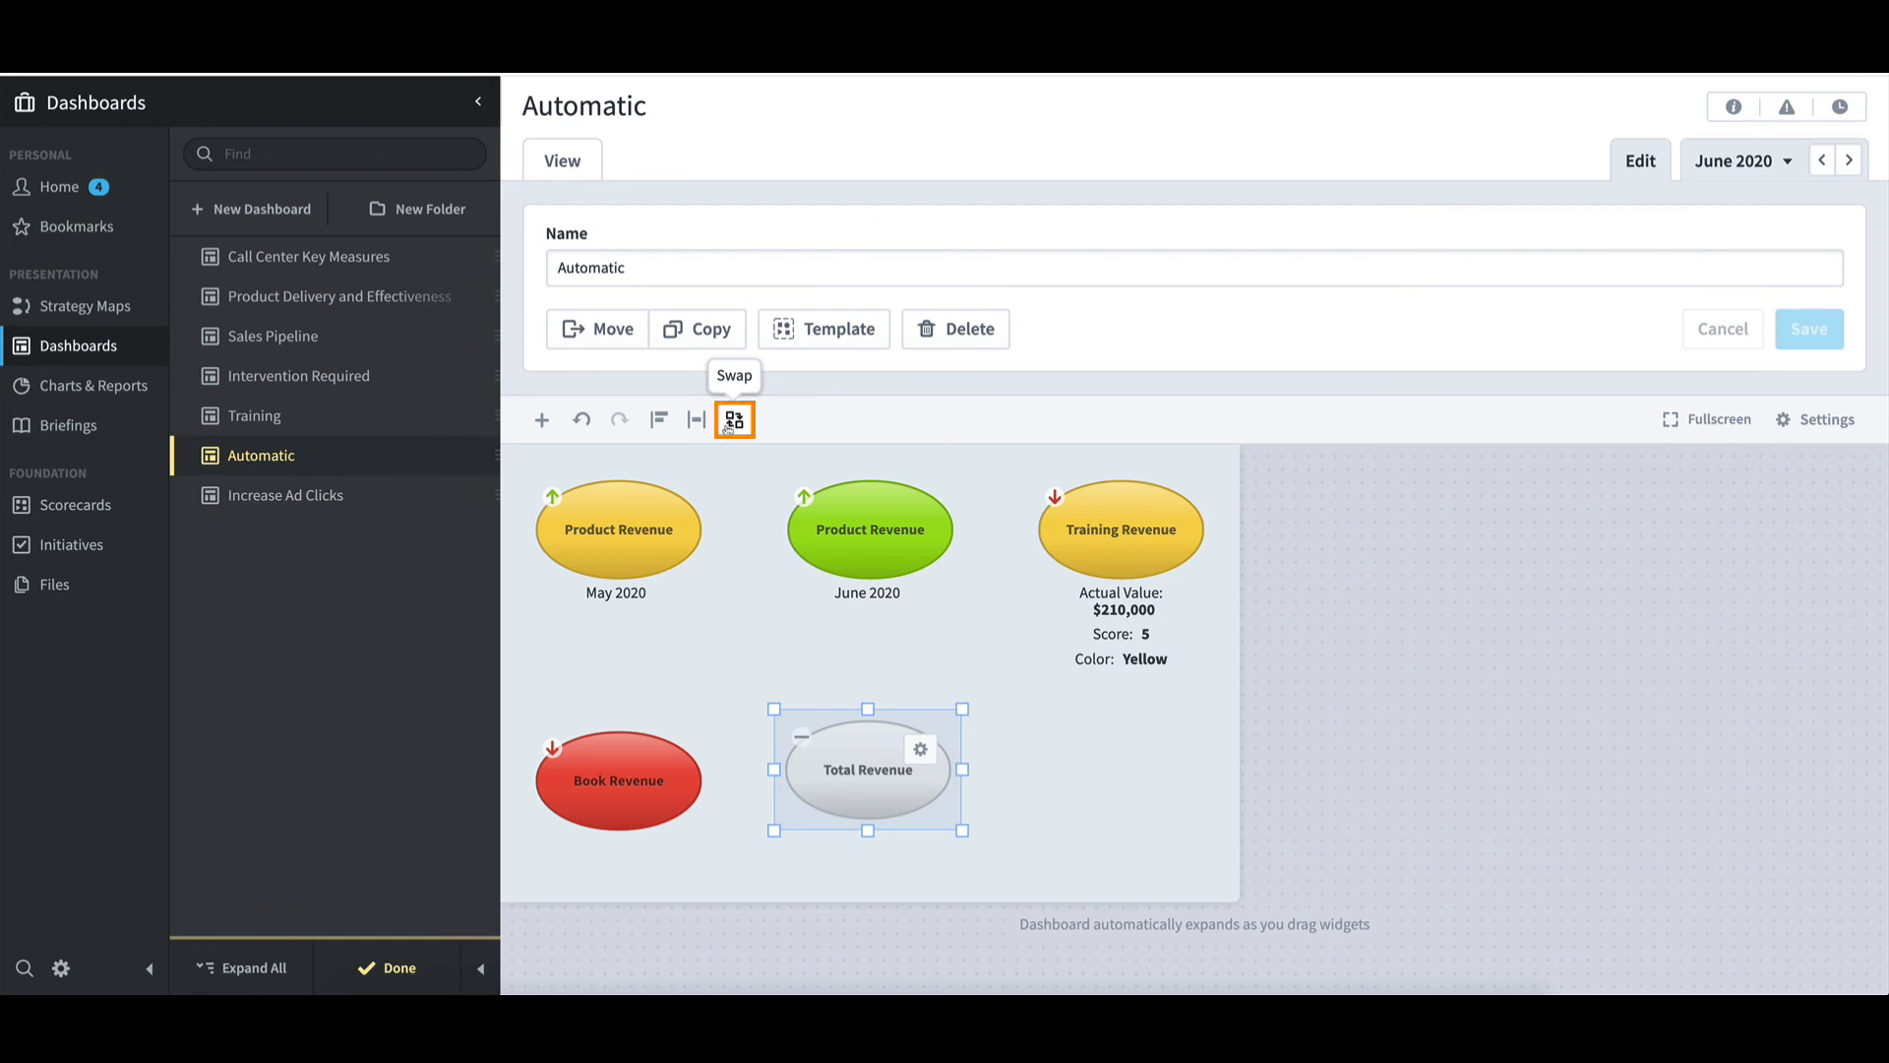
{"action": "left_click", "coordinate": [730, 423]}
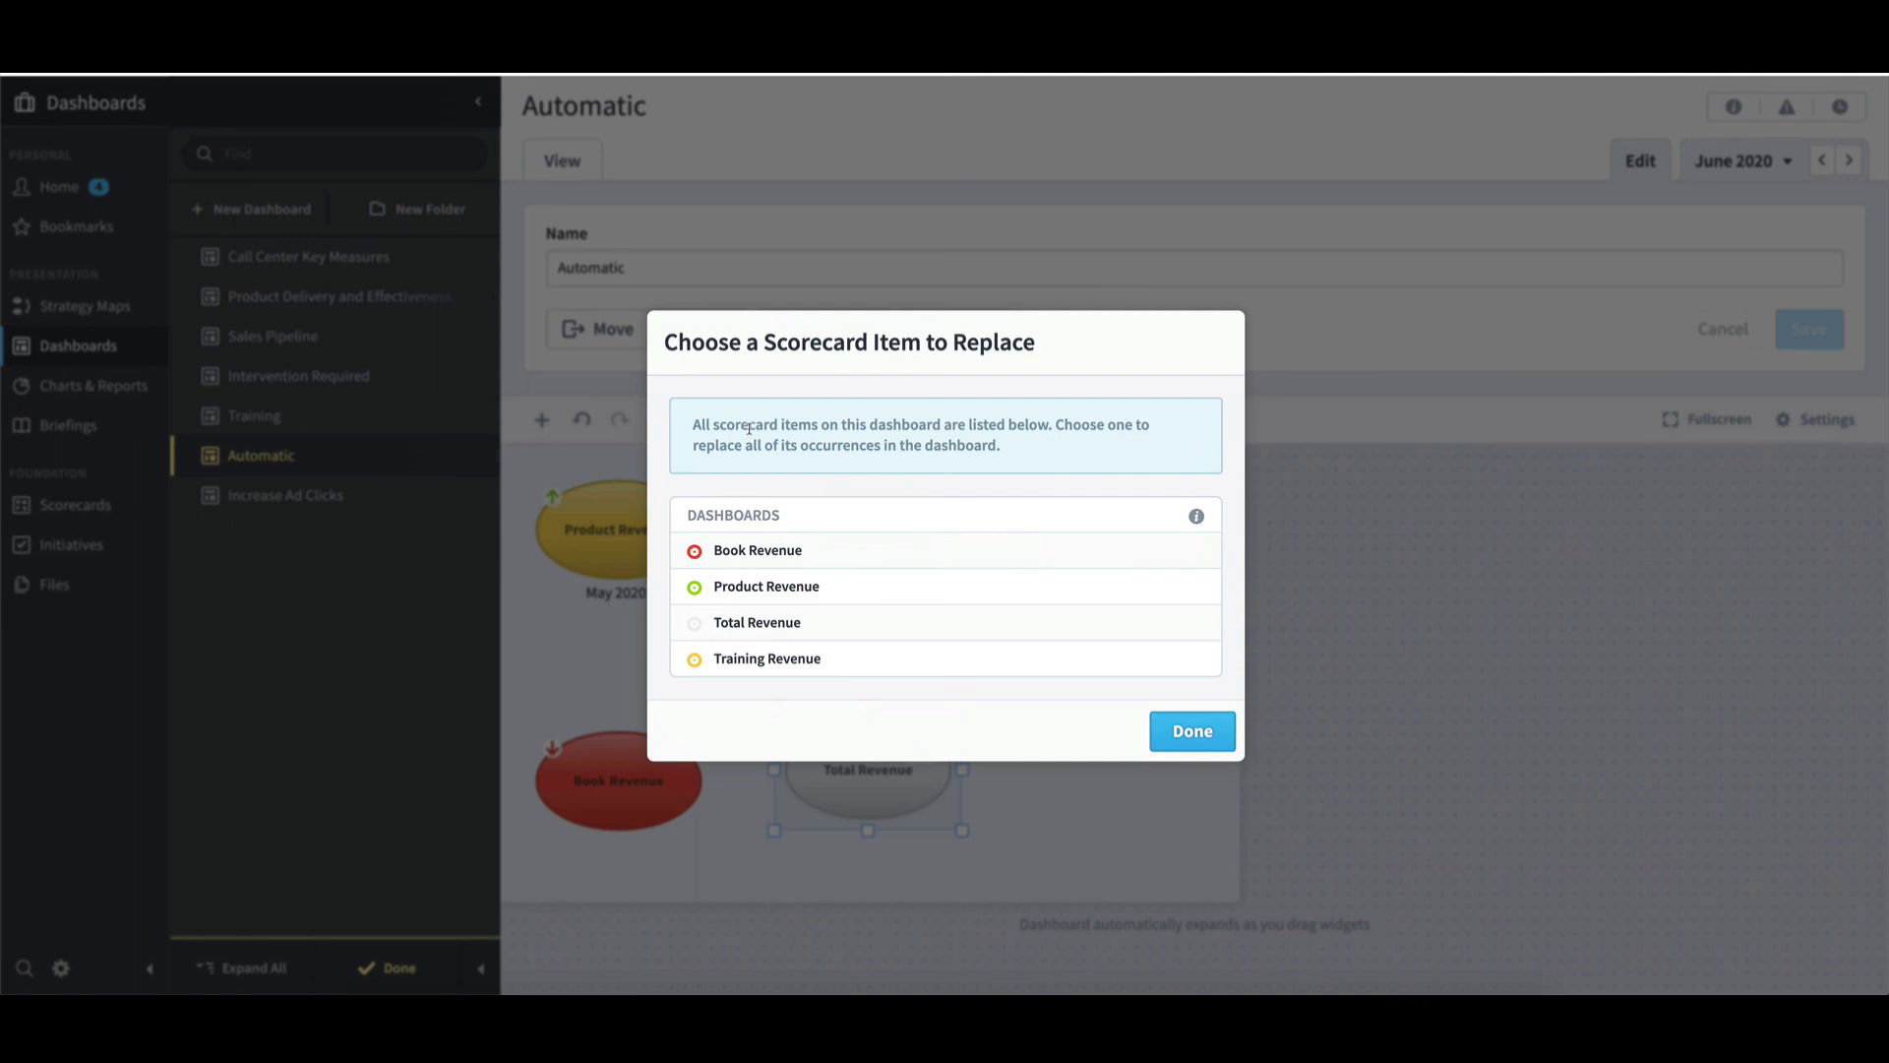
{"action": "left_click", "coordinate": [799, 629]}
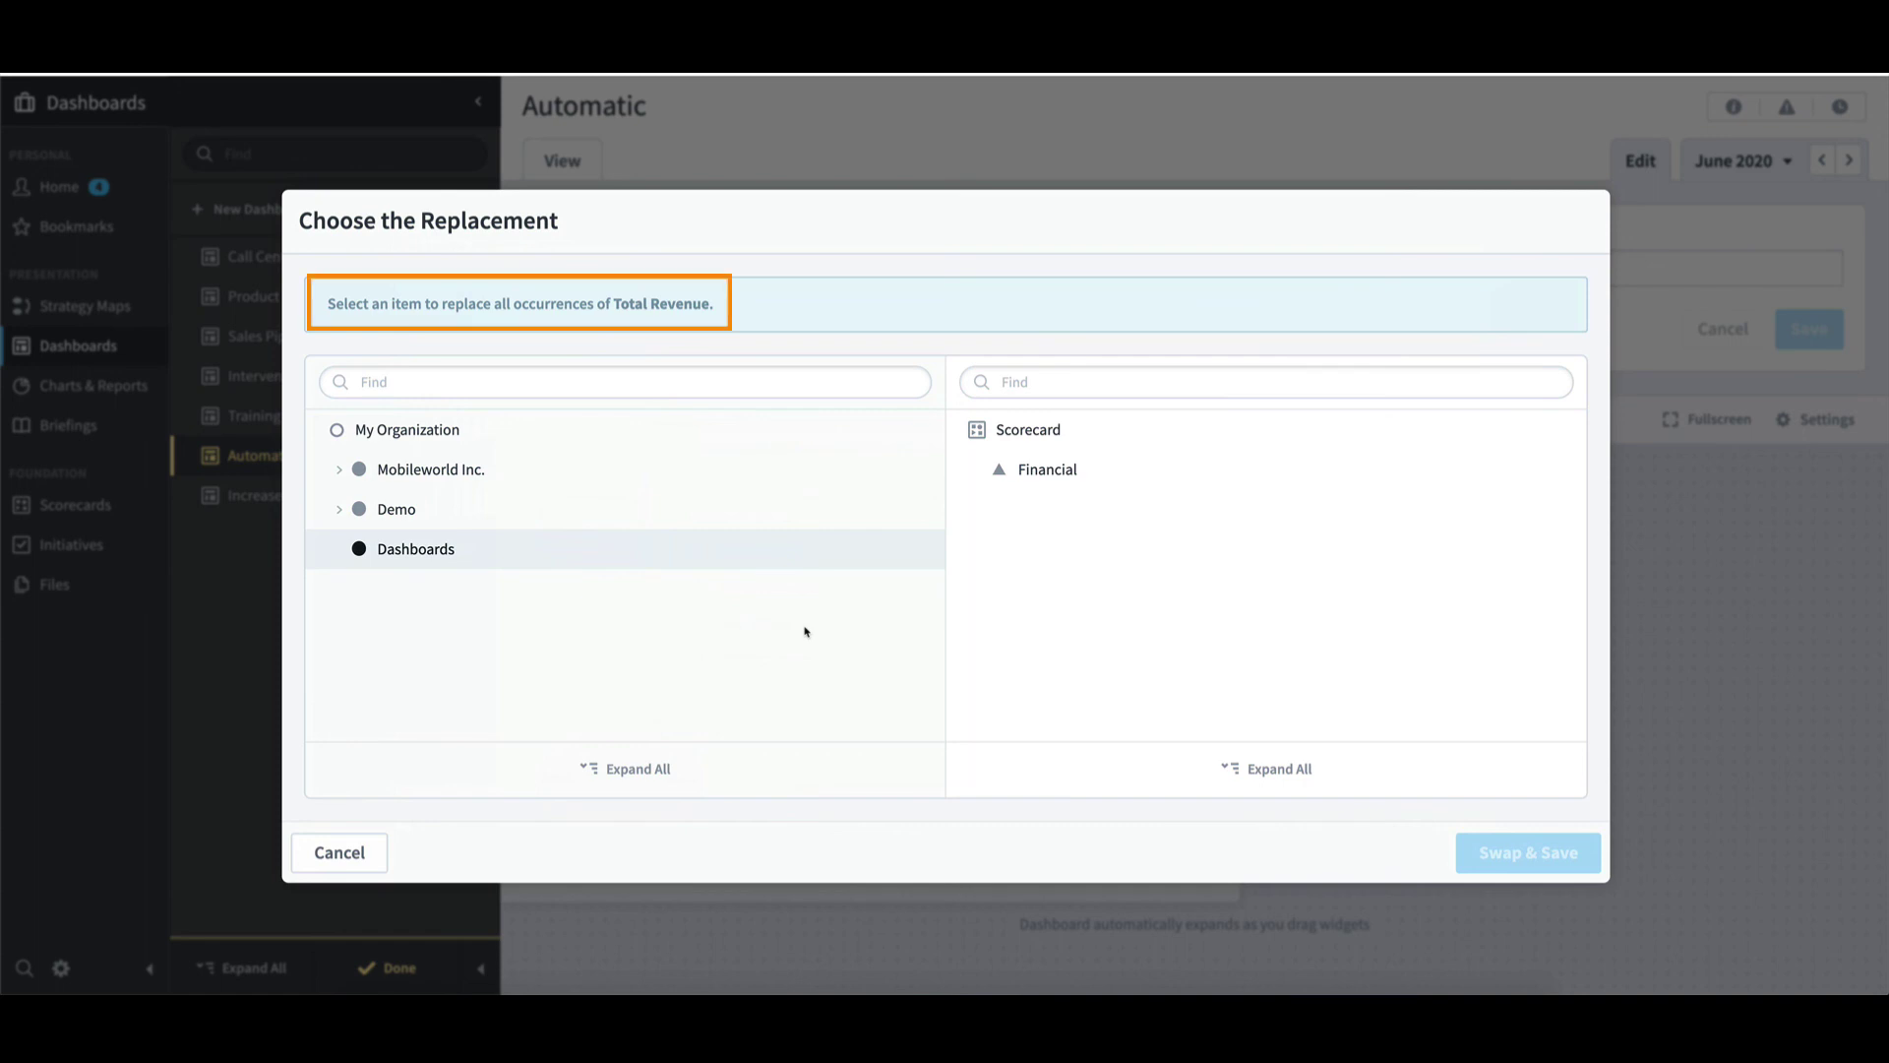
{"action": "left_click", "coordinate": [982, 472]}
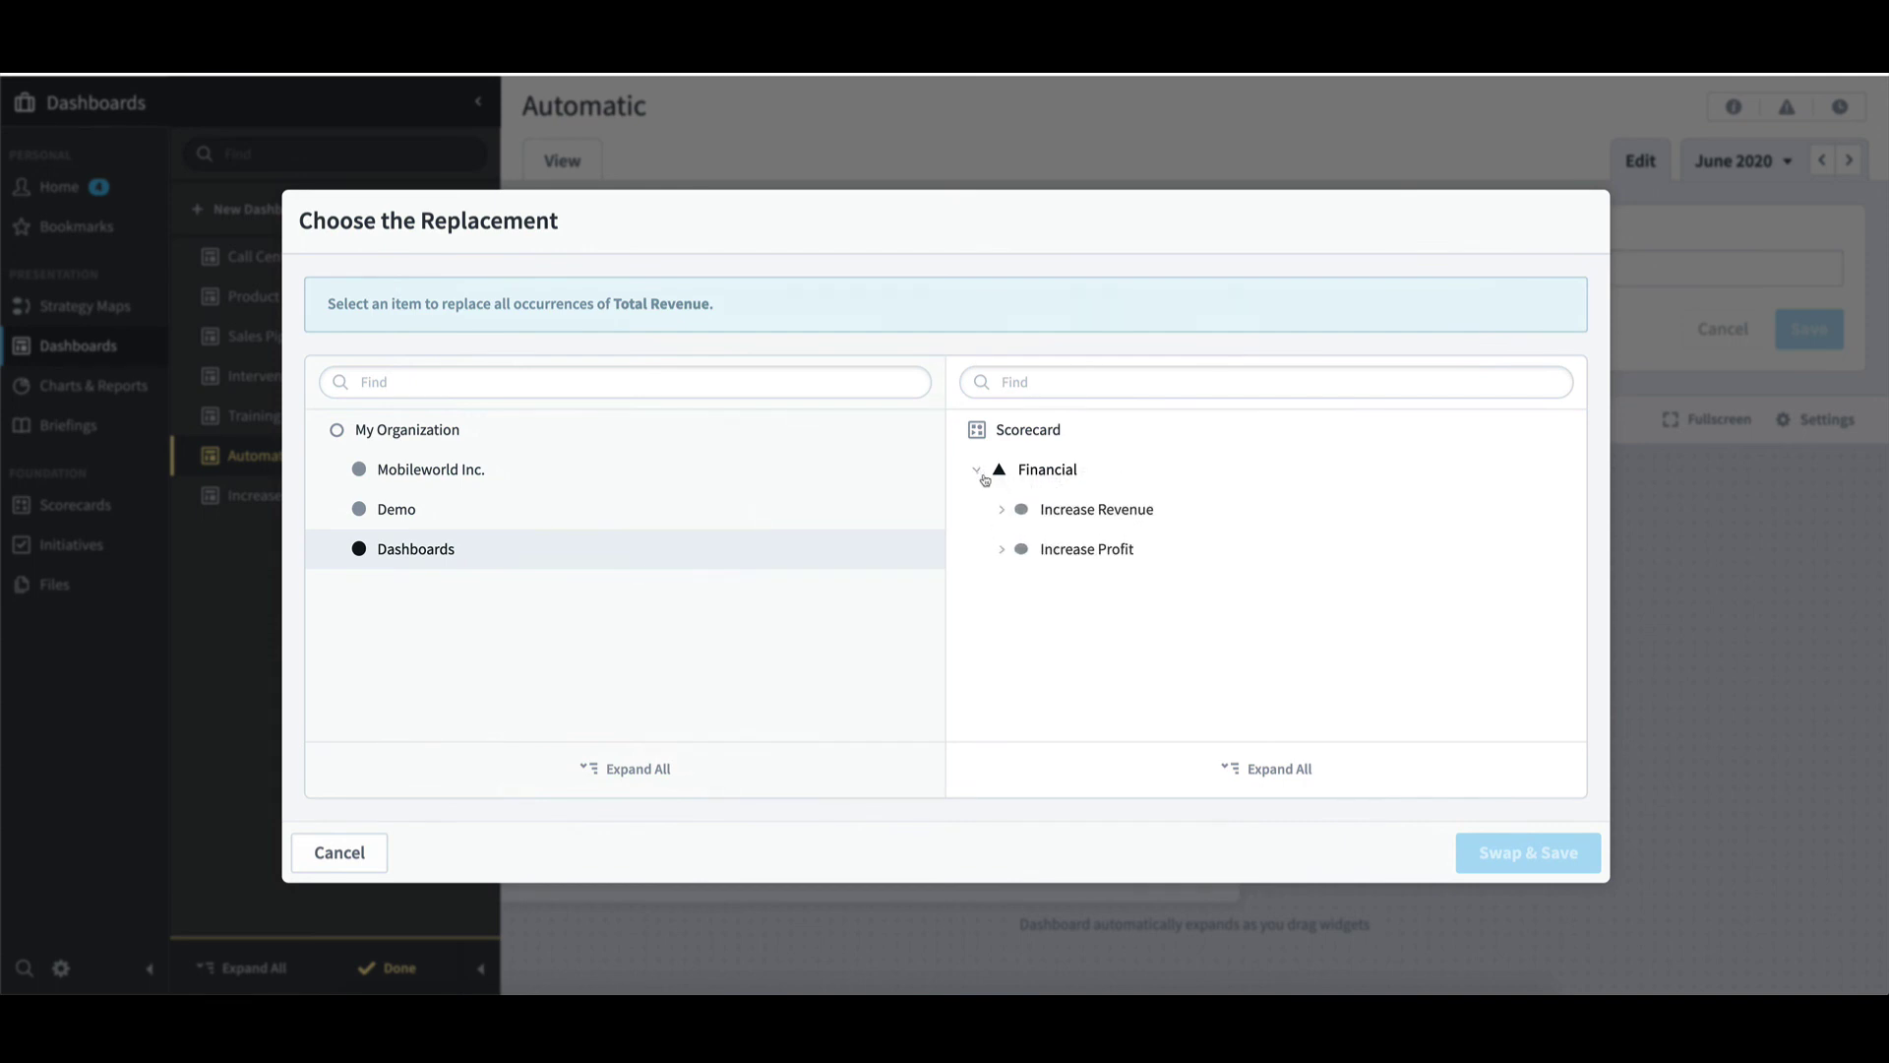
{"action": "left_click", "coordinate": [1001, 549]}
{"action": "left_click", "coordinate": [1108, 595]}
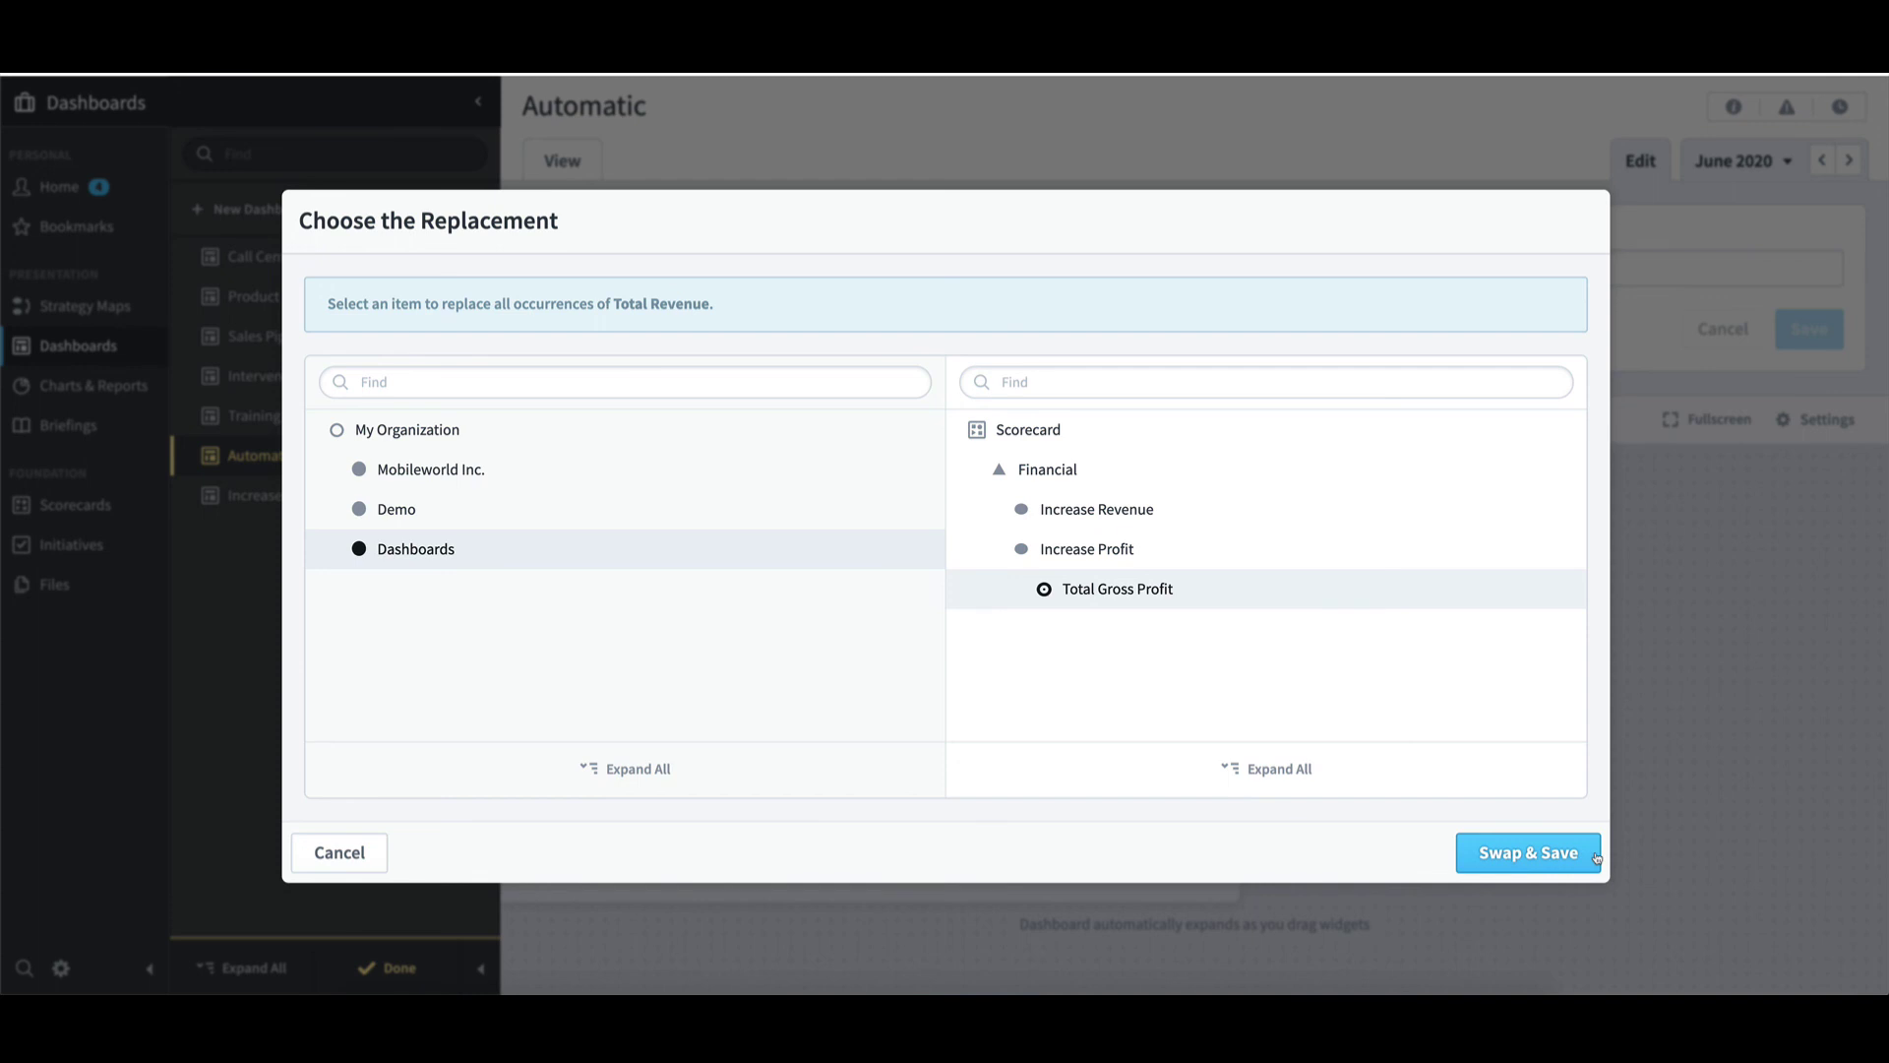
{"action": "left_click", "coordinate": [1596, 856]}
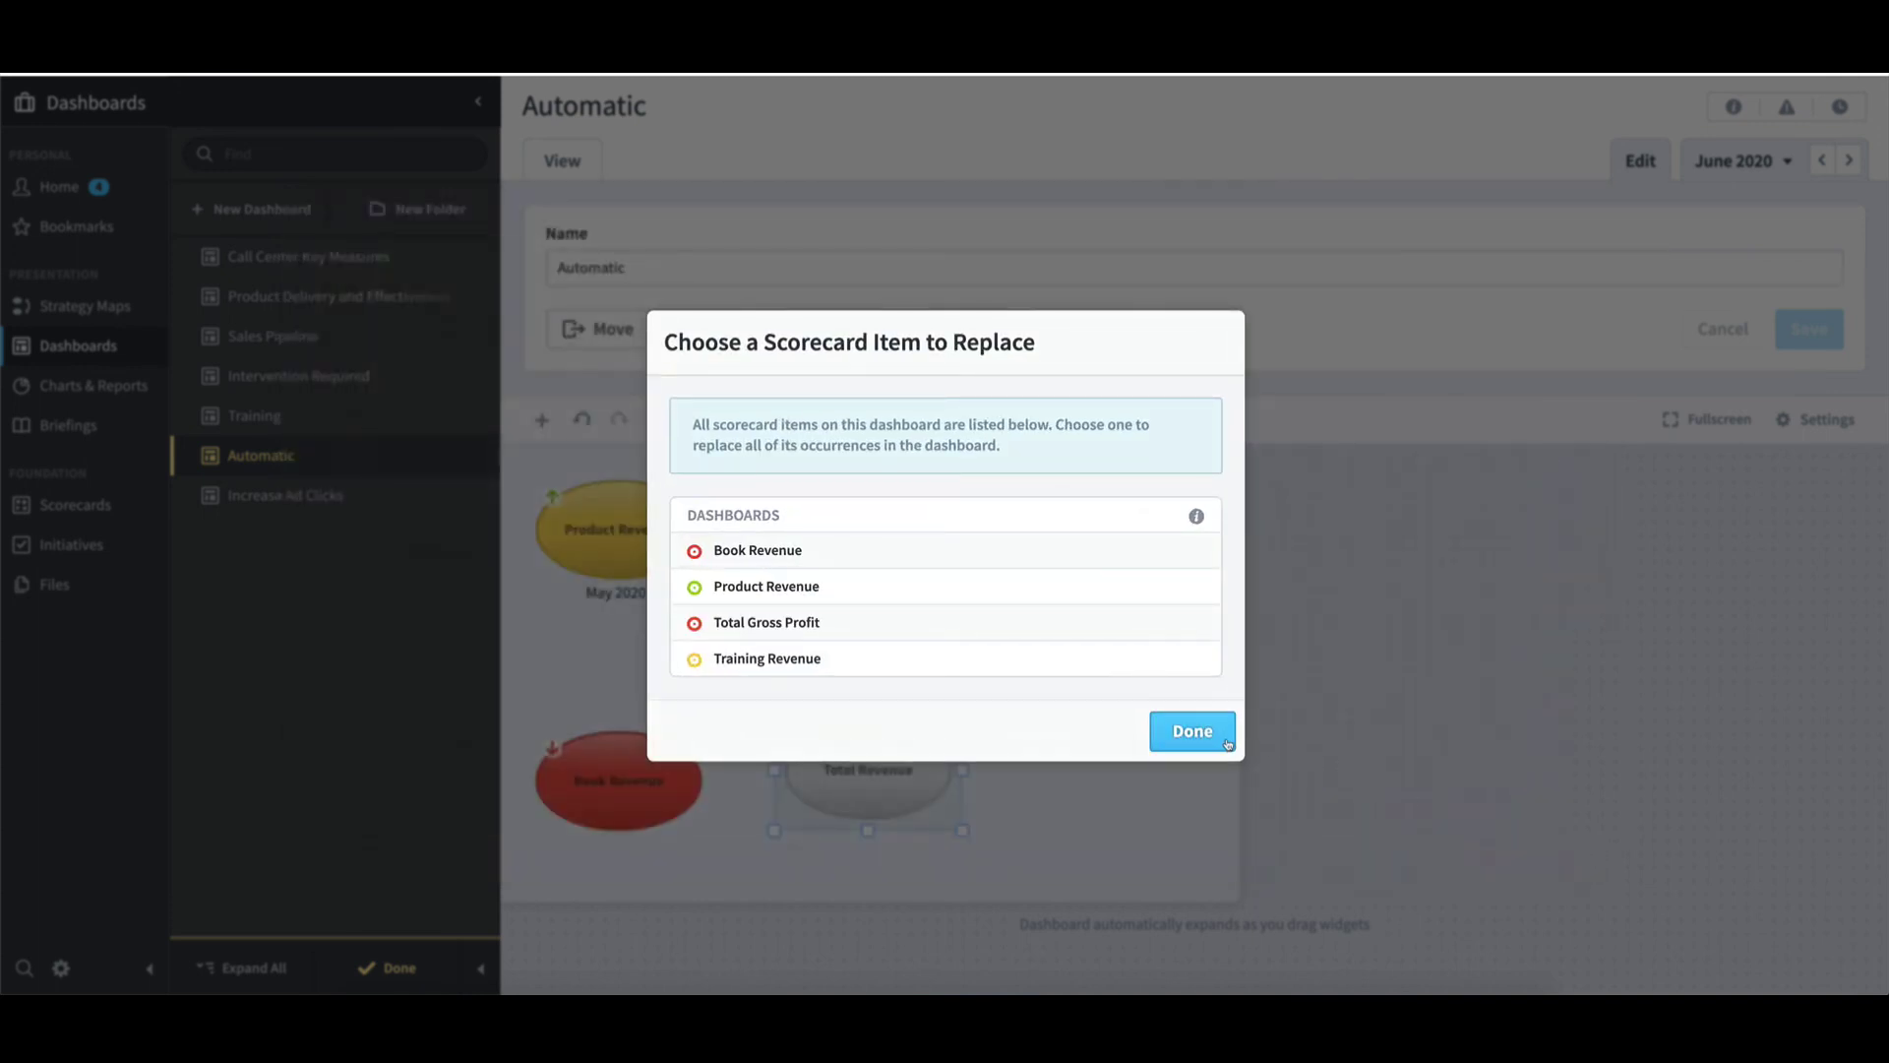
{"action": "left_click", "coordinate": [1193, 732]}
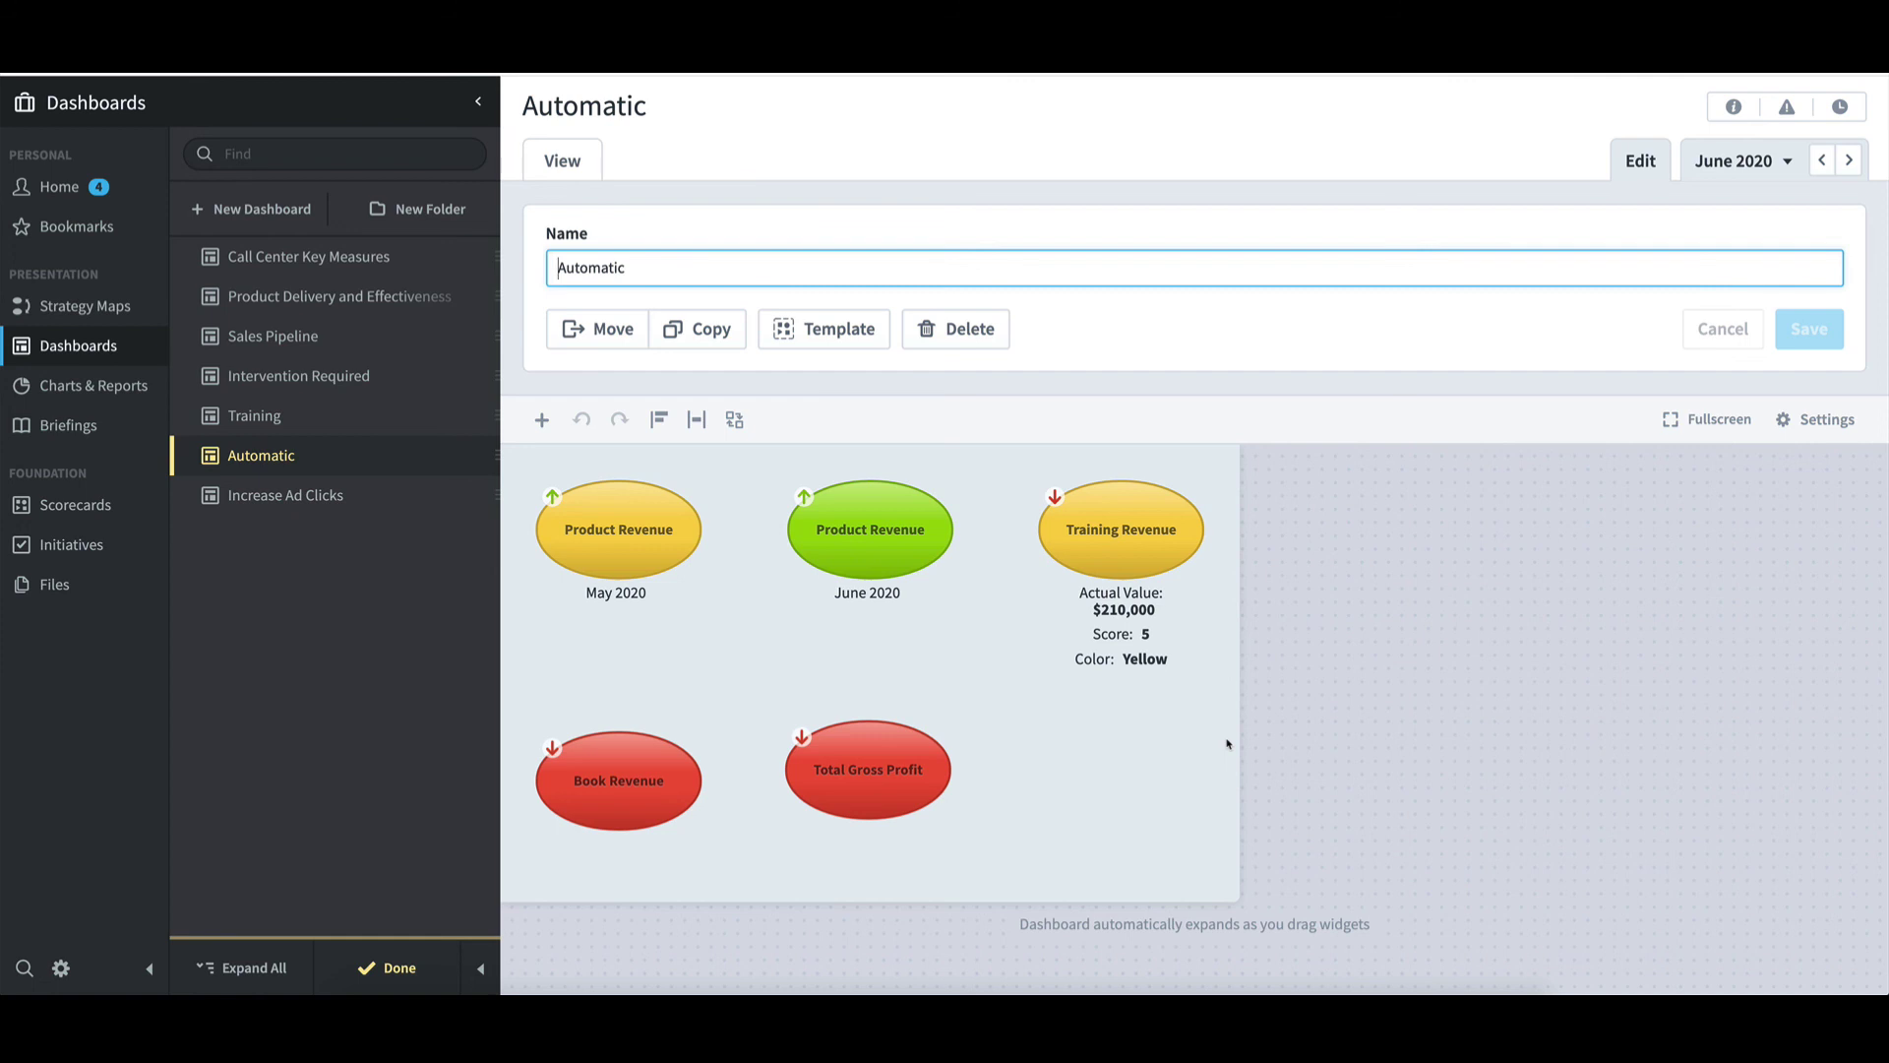
{"action": "left_click", "coordinate": [930, 781]}
{"action": "left_click", "coordinate": [1038, 784]}
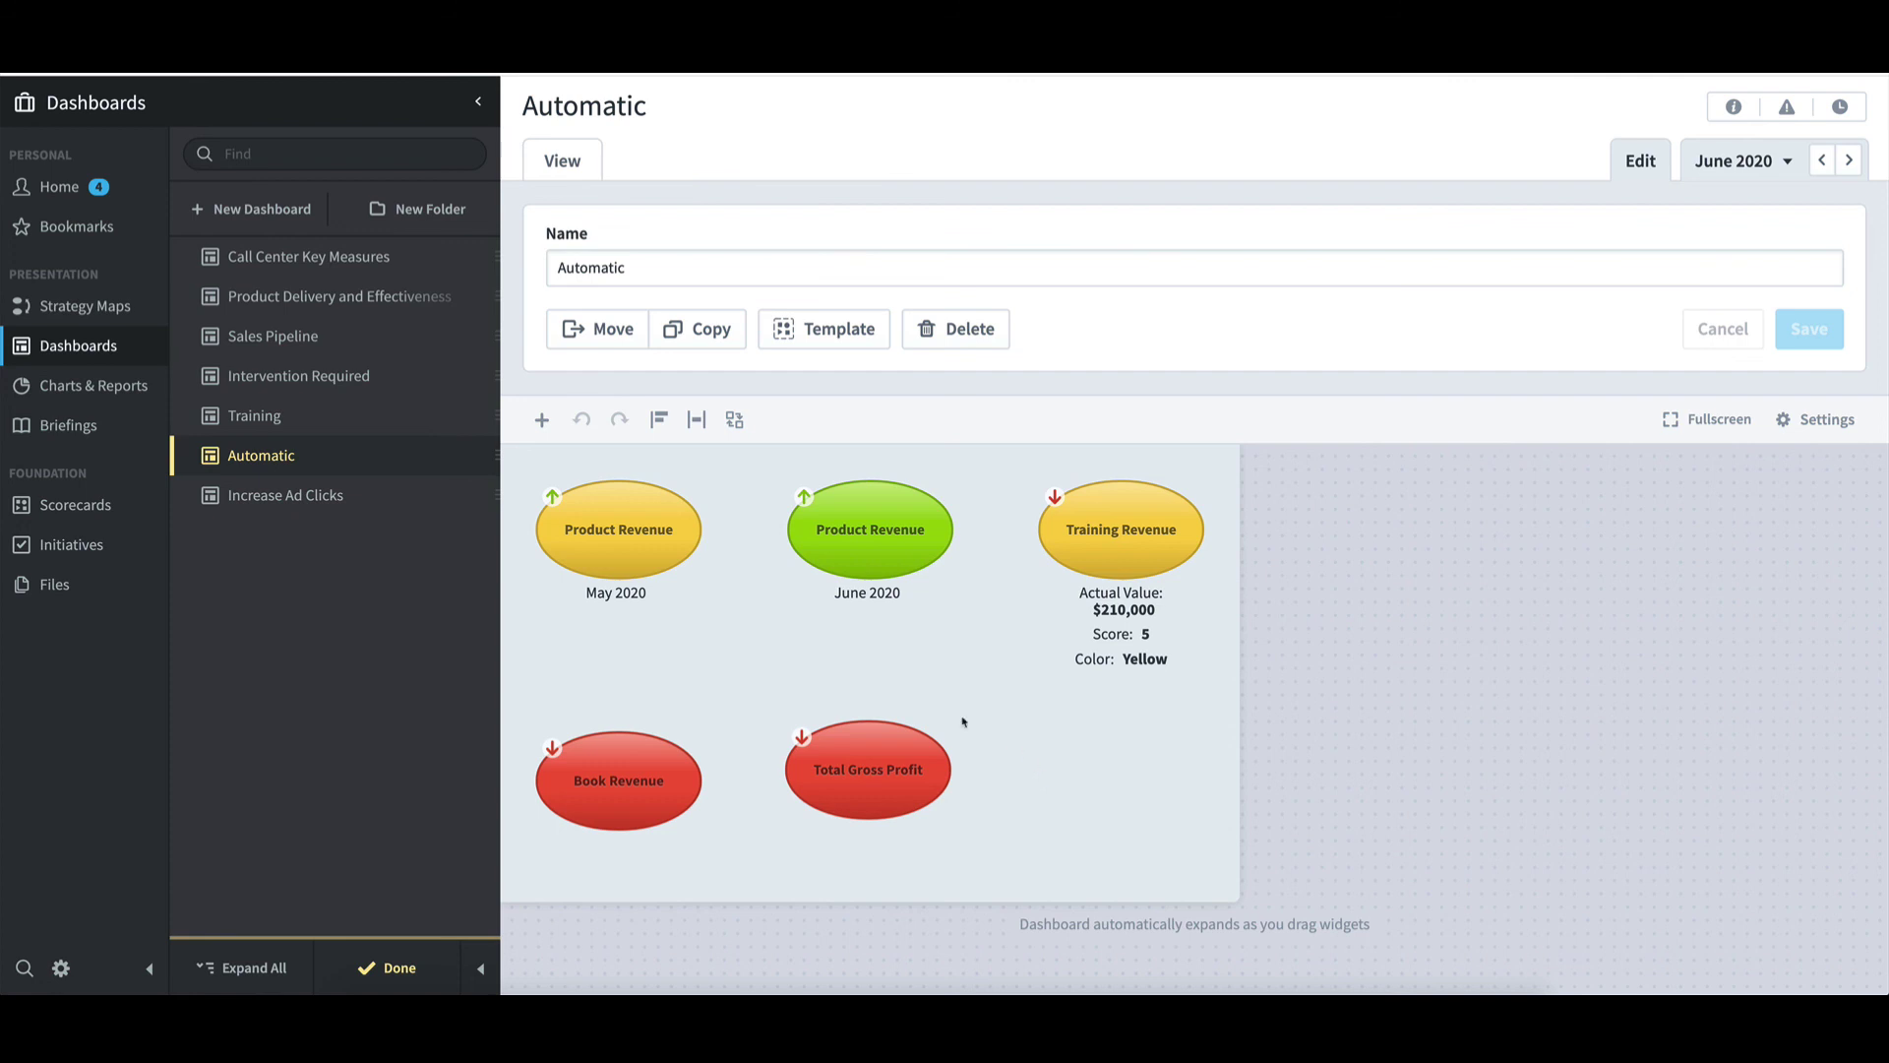
Create a new dashboard named 'Blank' using the Blank layout
{"action": "left_click", "coordinate": [292, 211]}
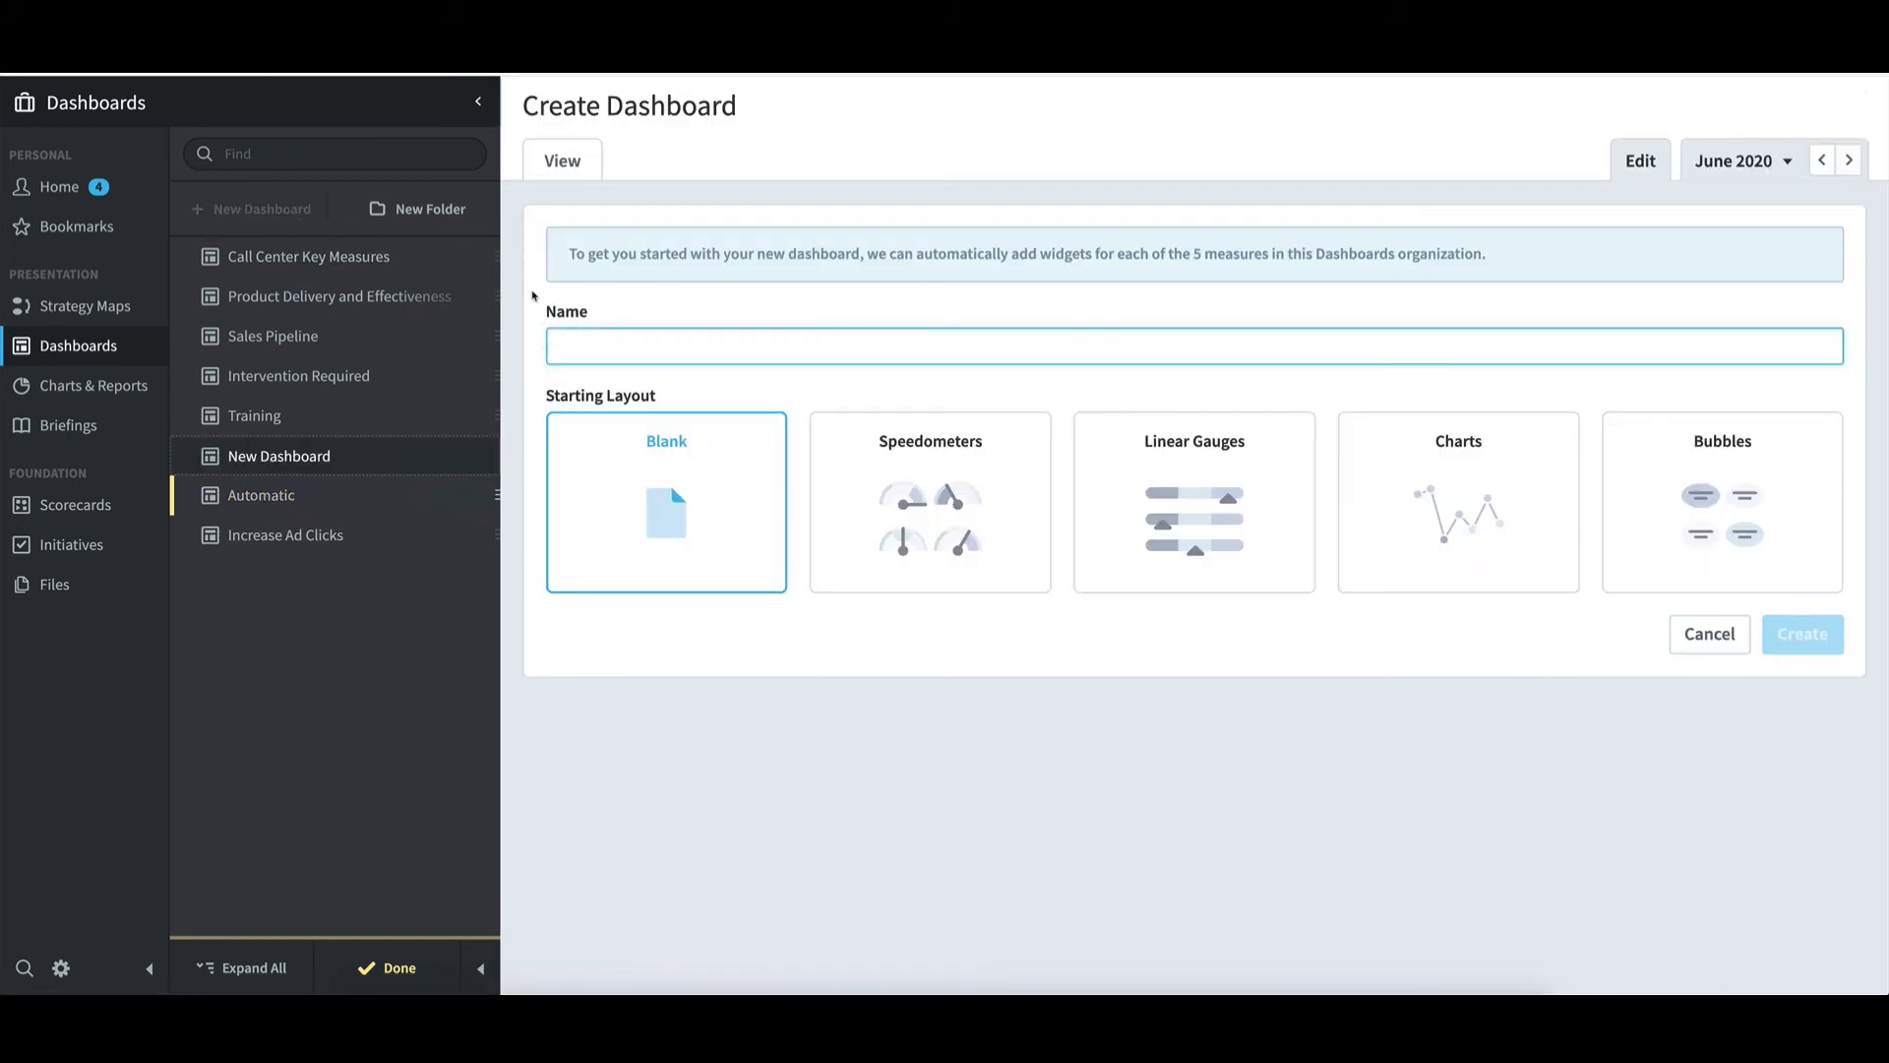
{"action": "type", "text": "Blank"}
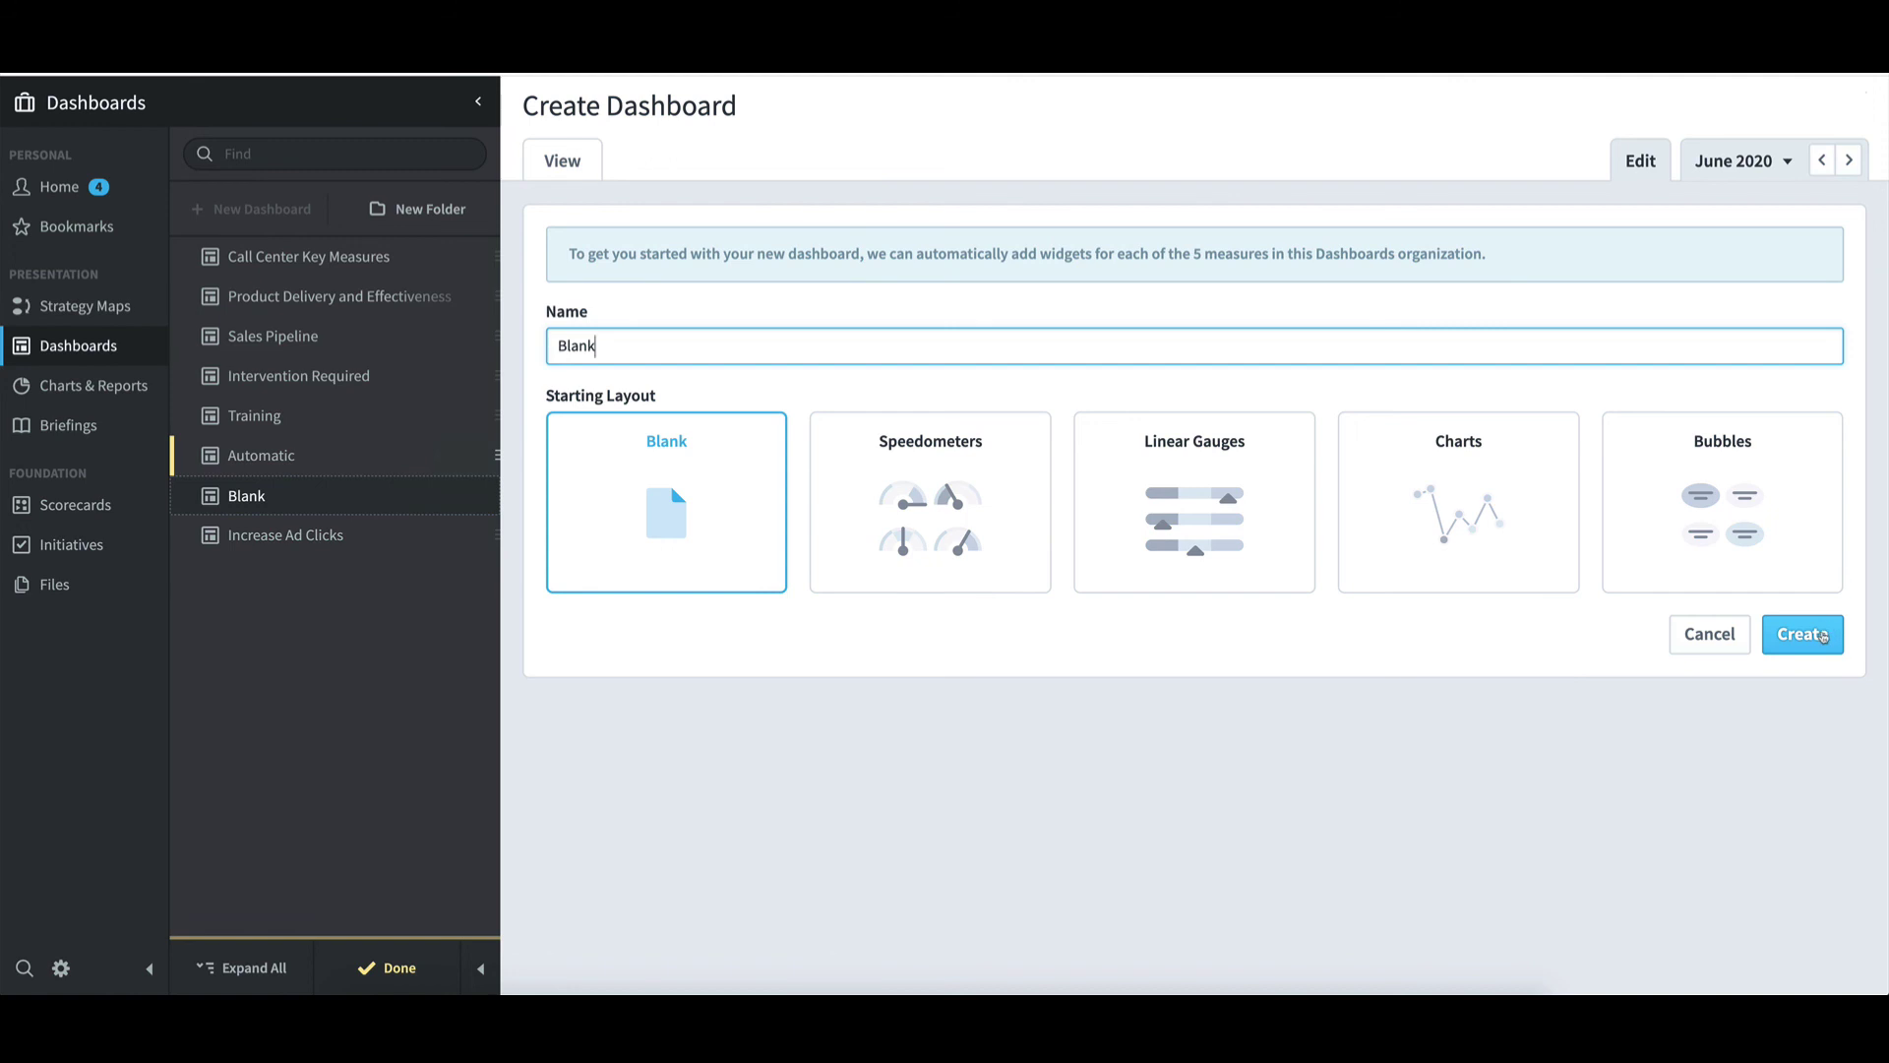
{"action": "left_click", "coordinate": [1824, 636]}
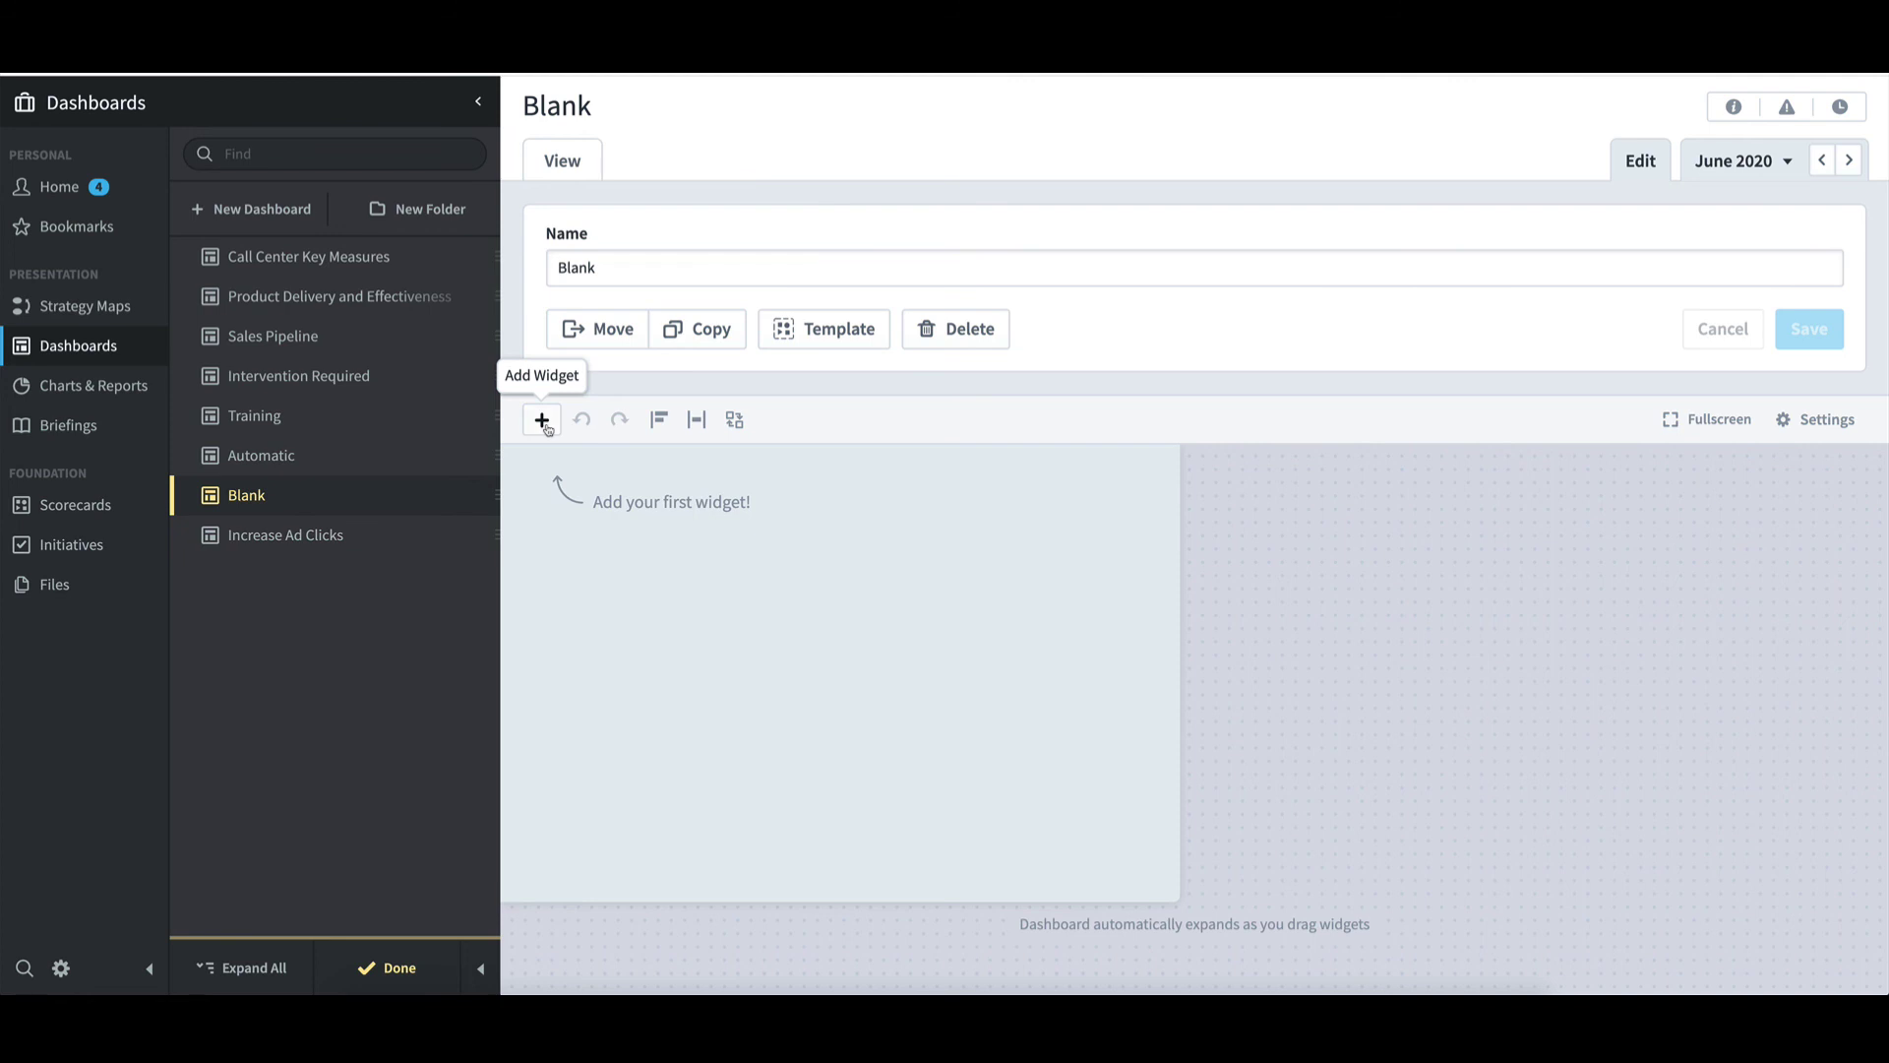
Start adding a chart widget, choosing from the existing charts
{"action": "left_click", "coordinate": [543, 420]}
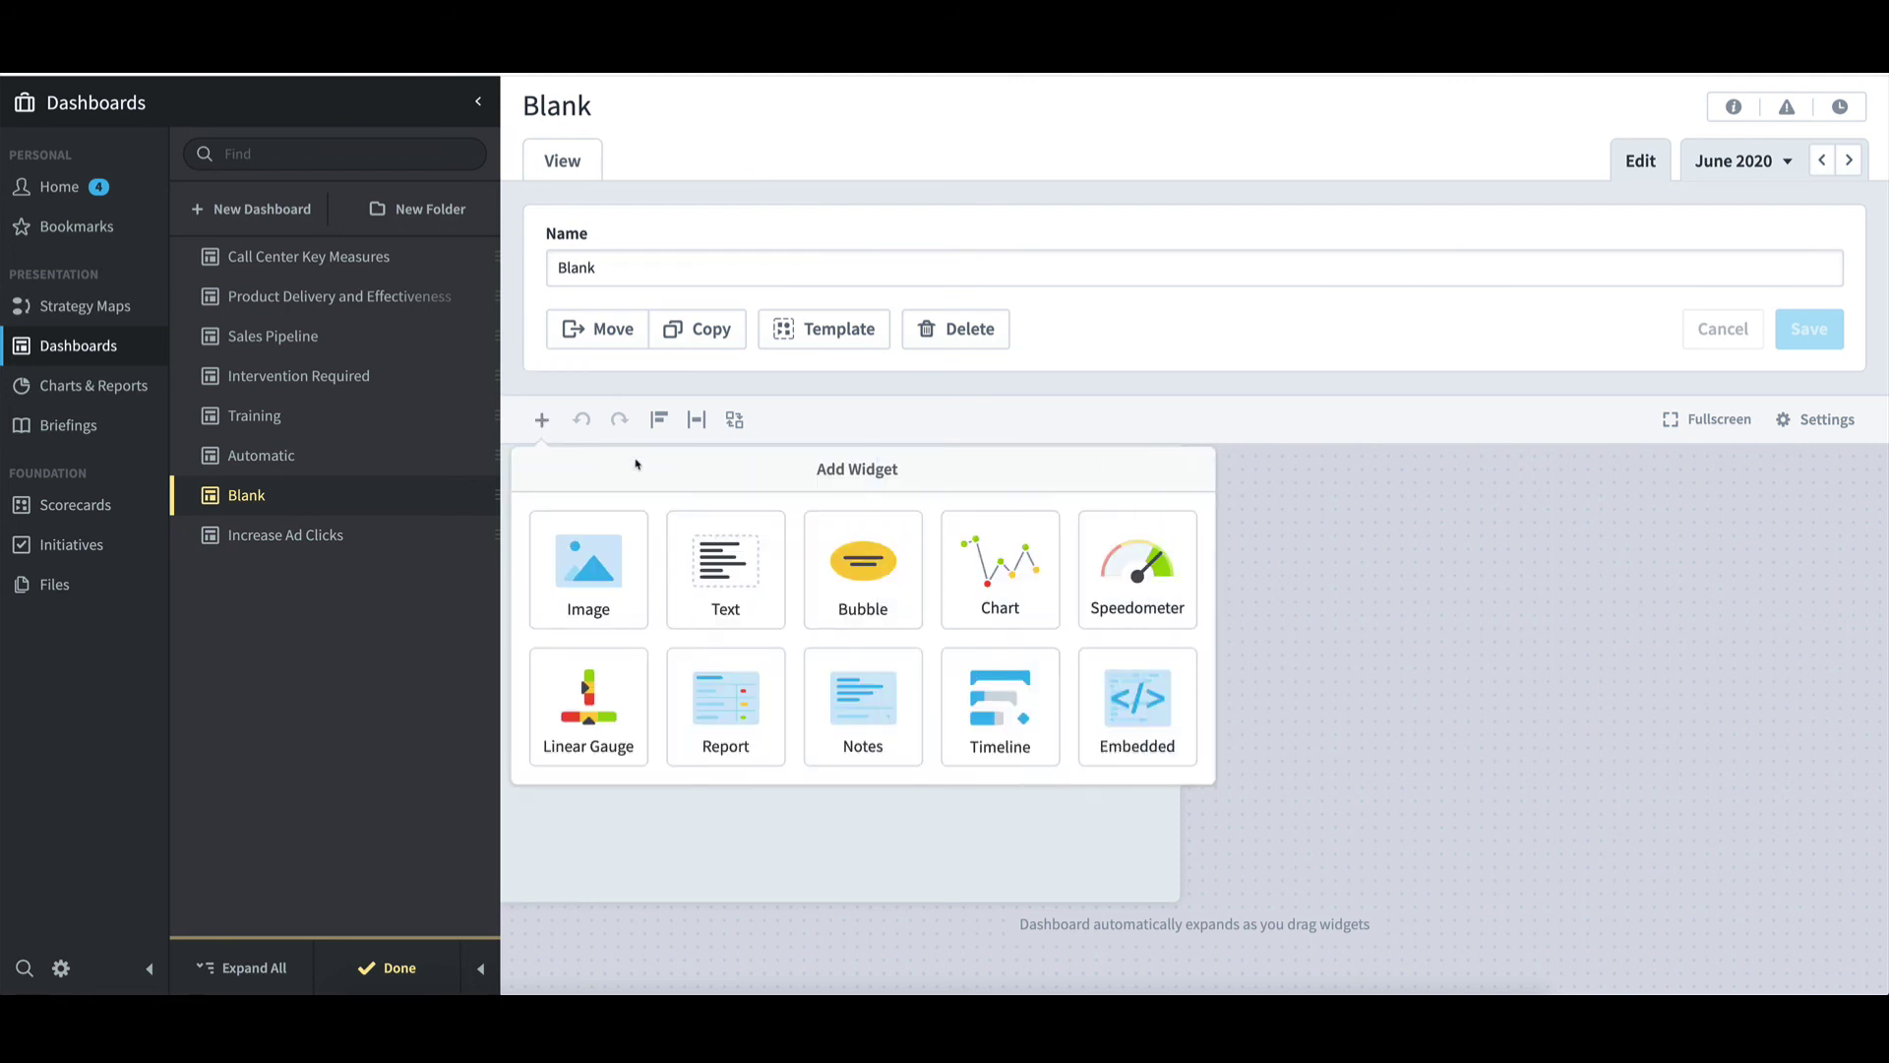
{"action": "left_click", "coordinate": [1031, 571]}
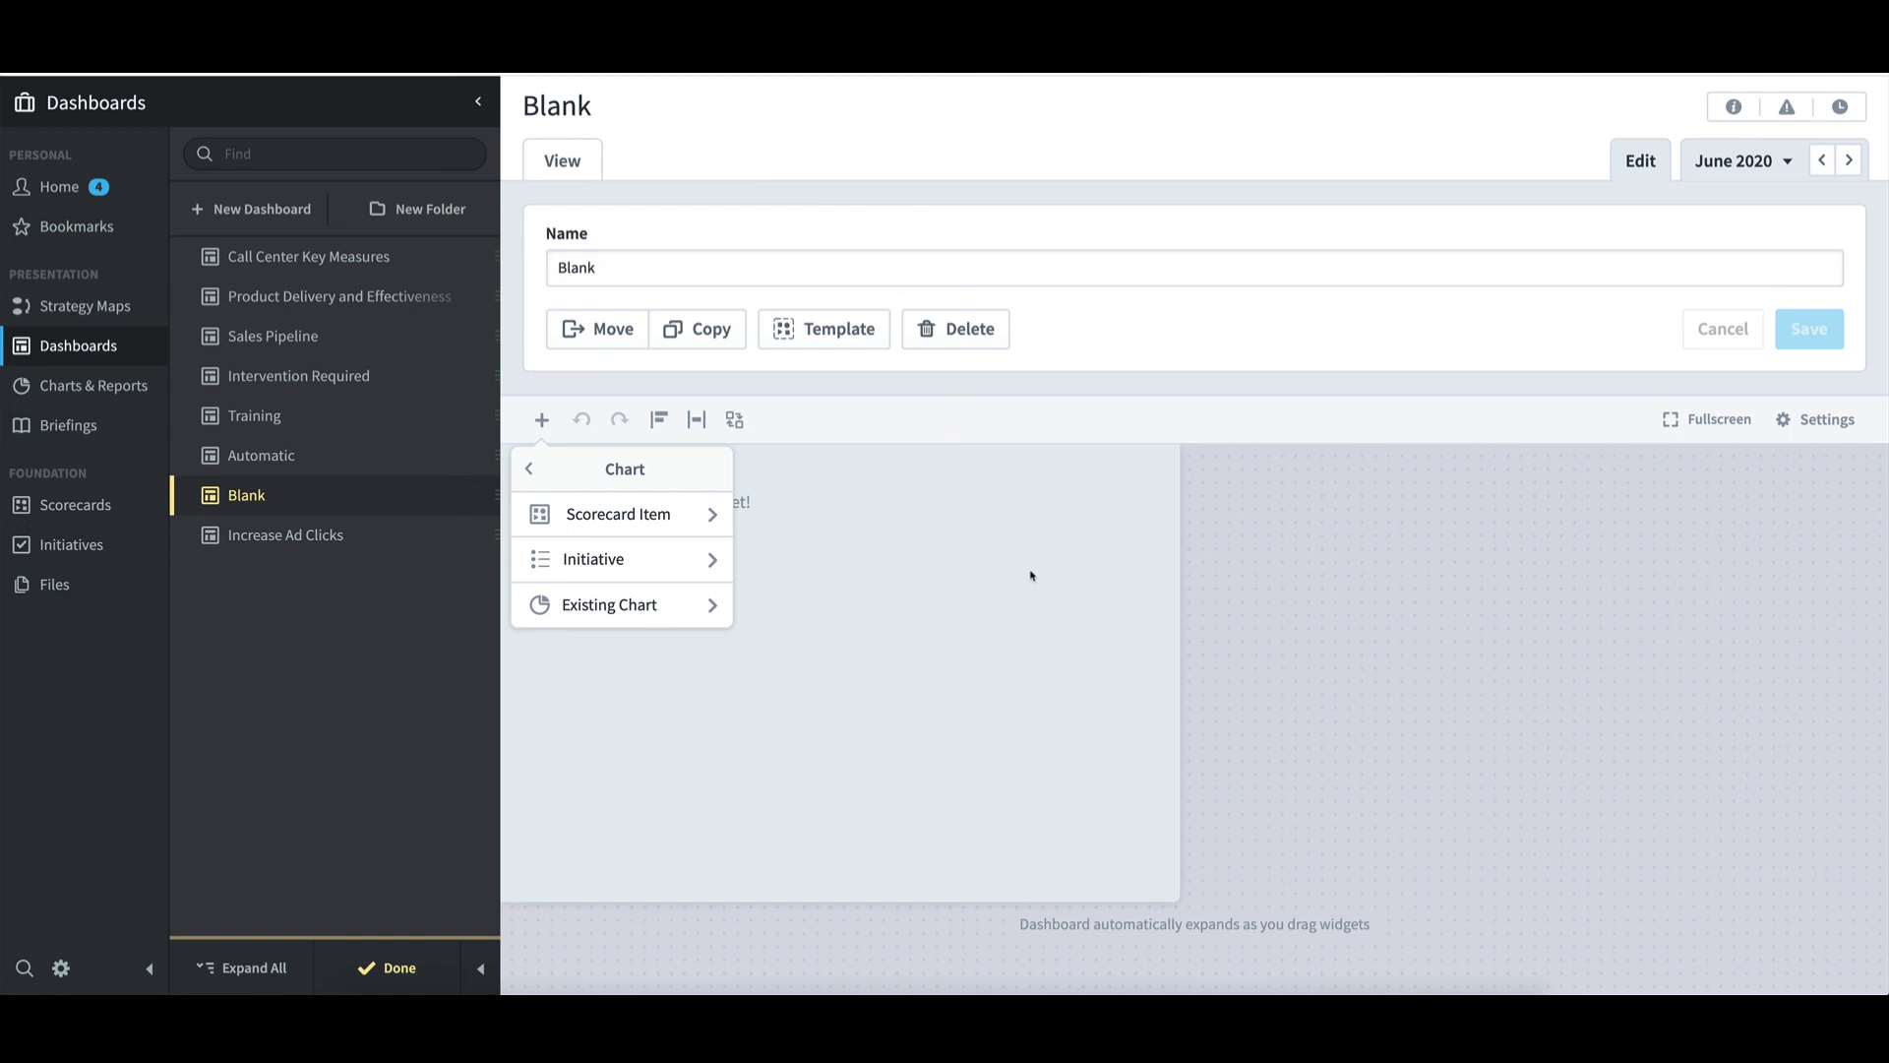
{"action": "left_click", "coordinate": [644, 608]}
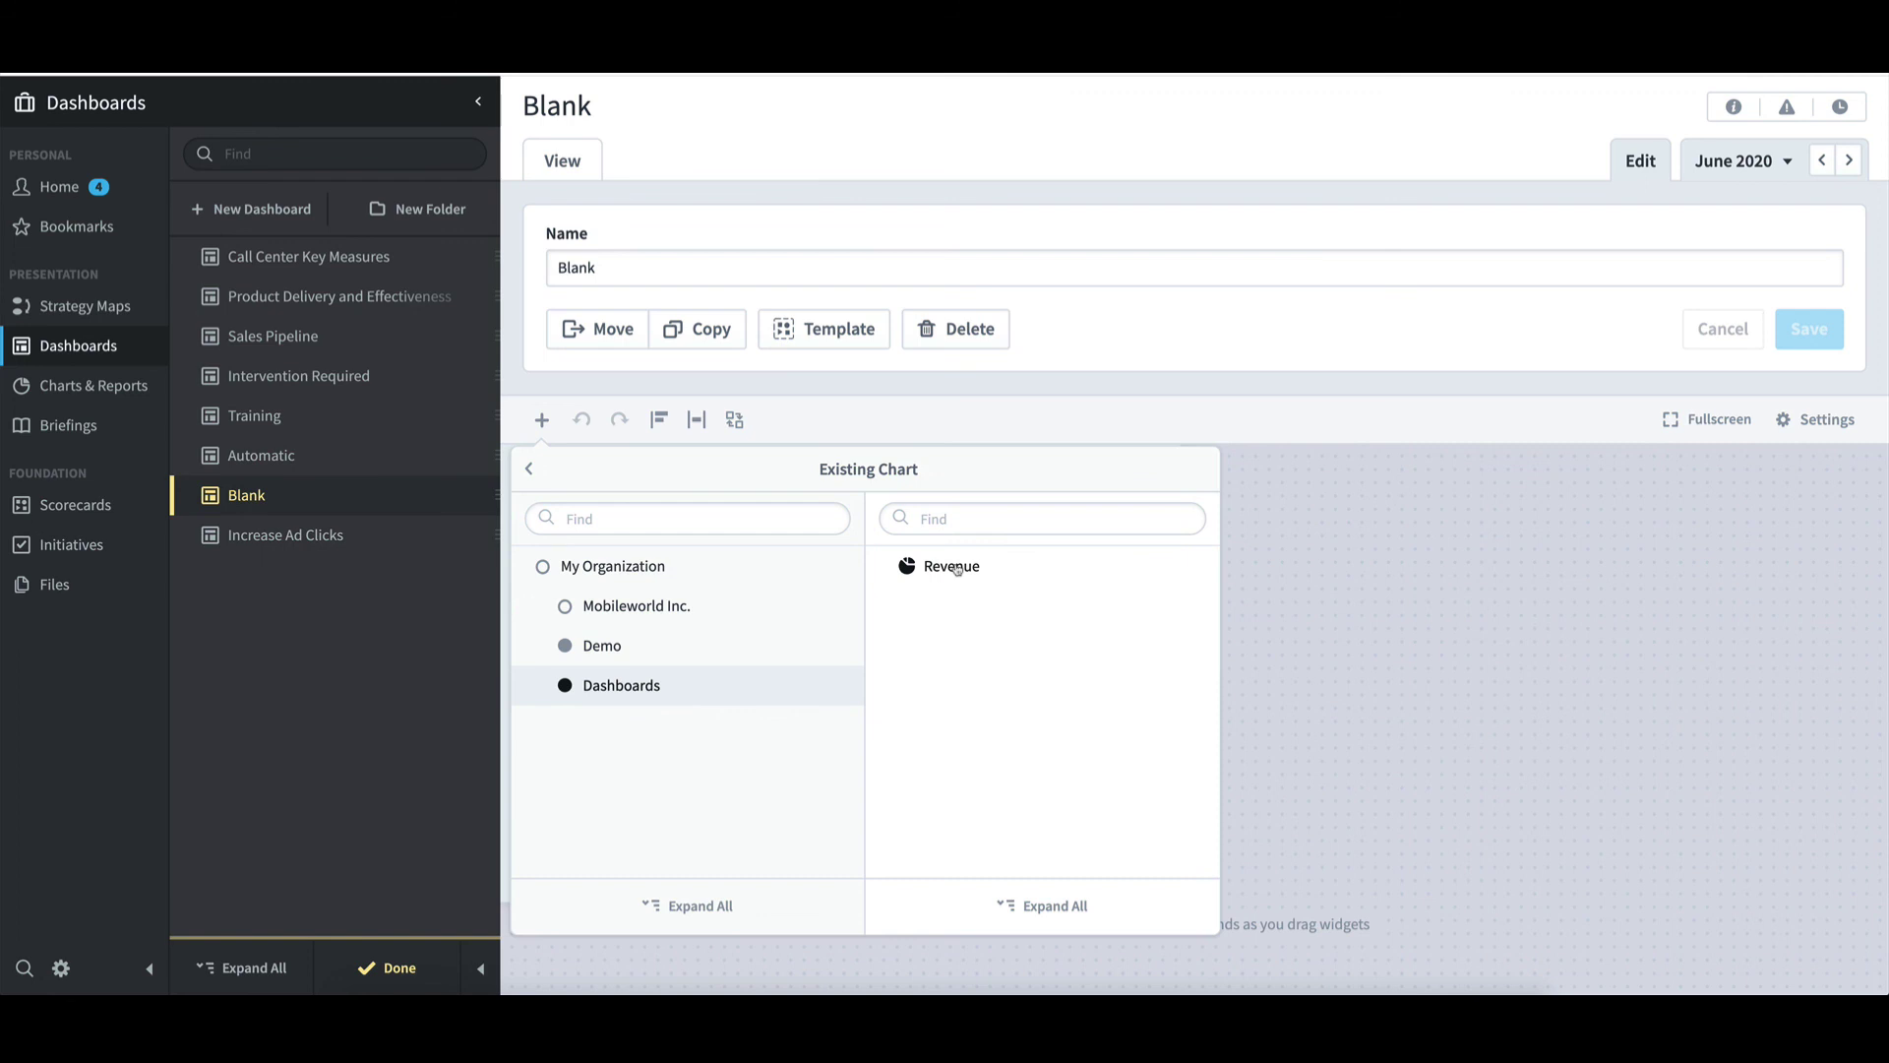
{"action": "mouse_move", "coordinate": [958, 570]}
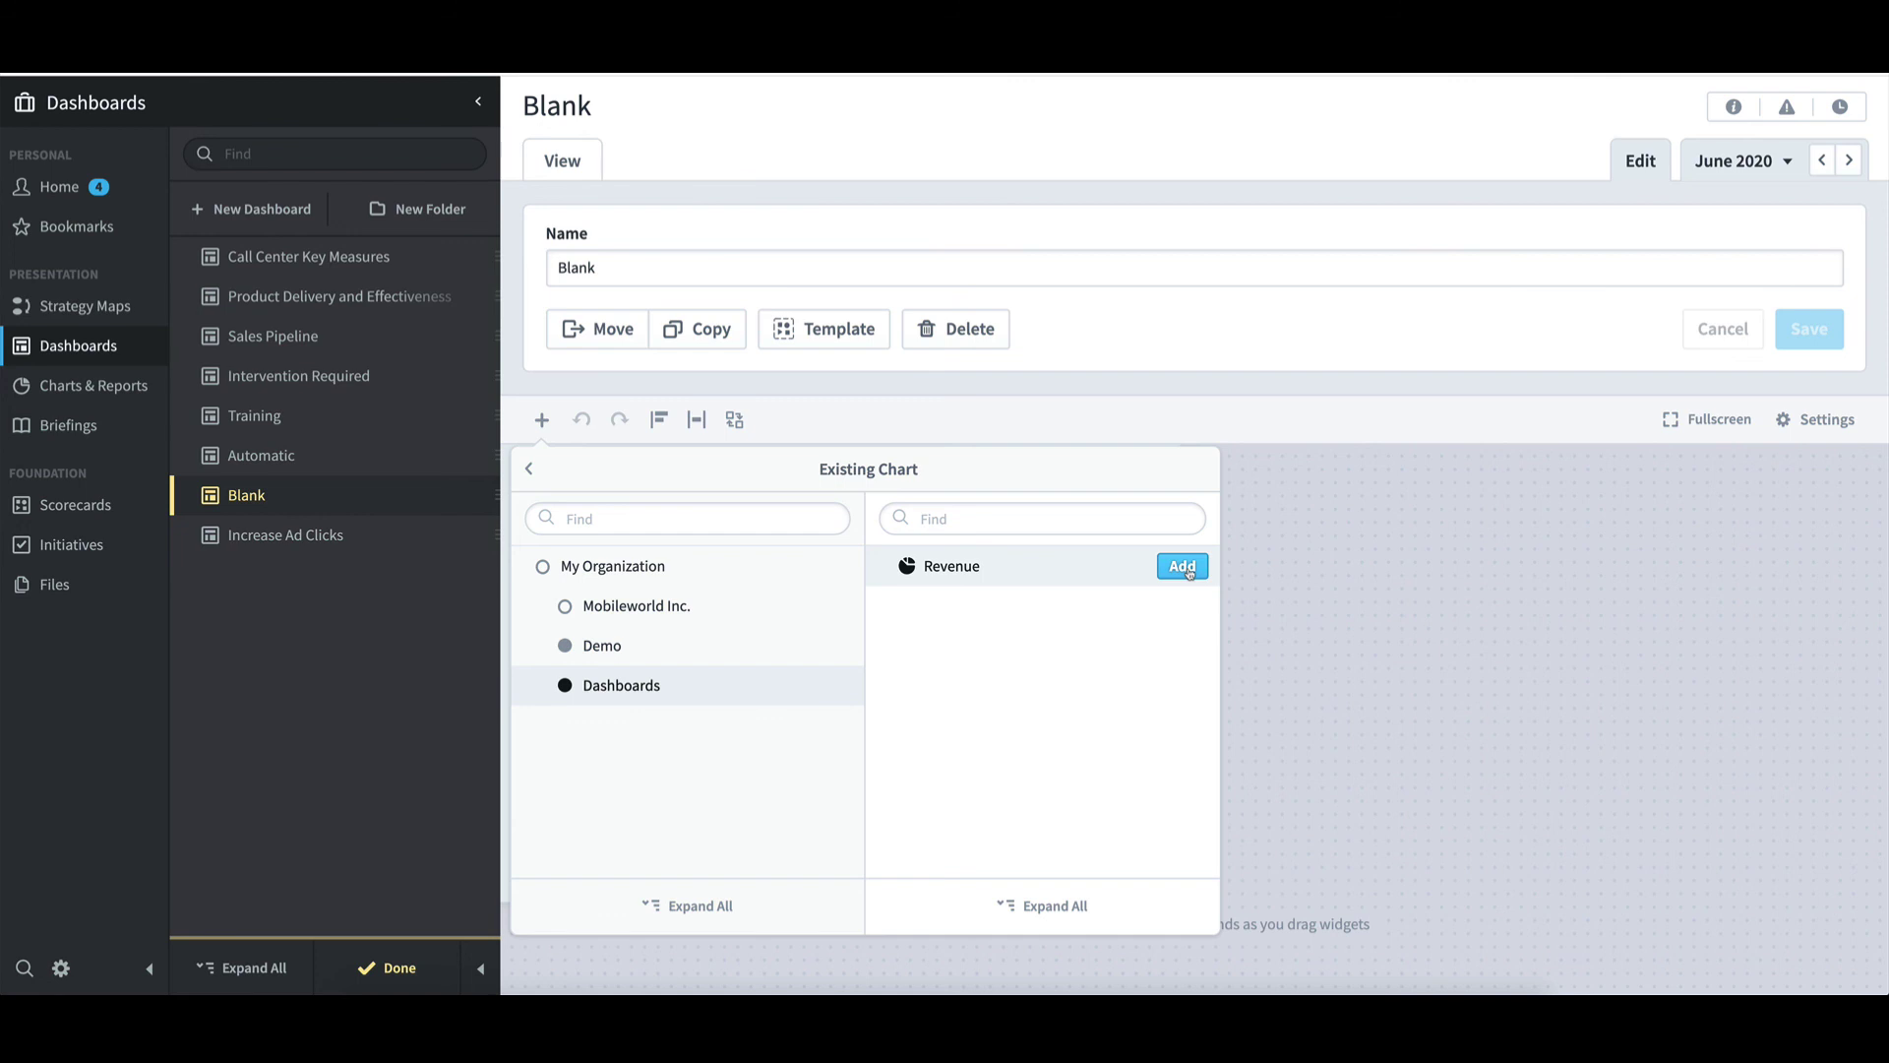
Add the existing Revenue pie chart to the Blank dashboard
{"action": "left_click", "coordinate": [1183, 567]}
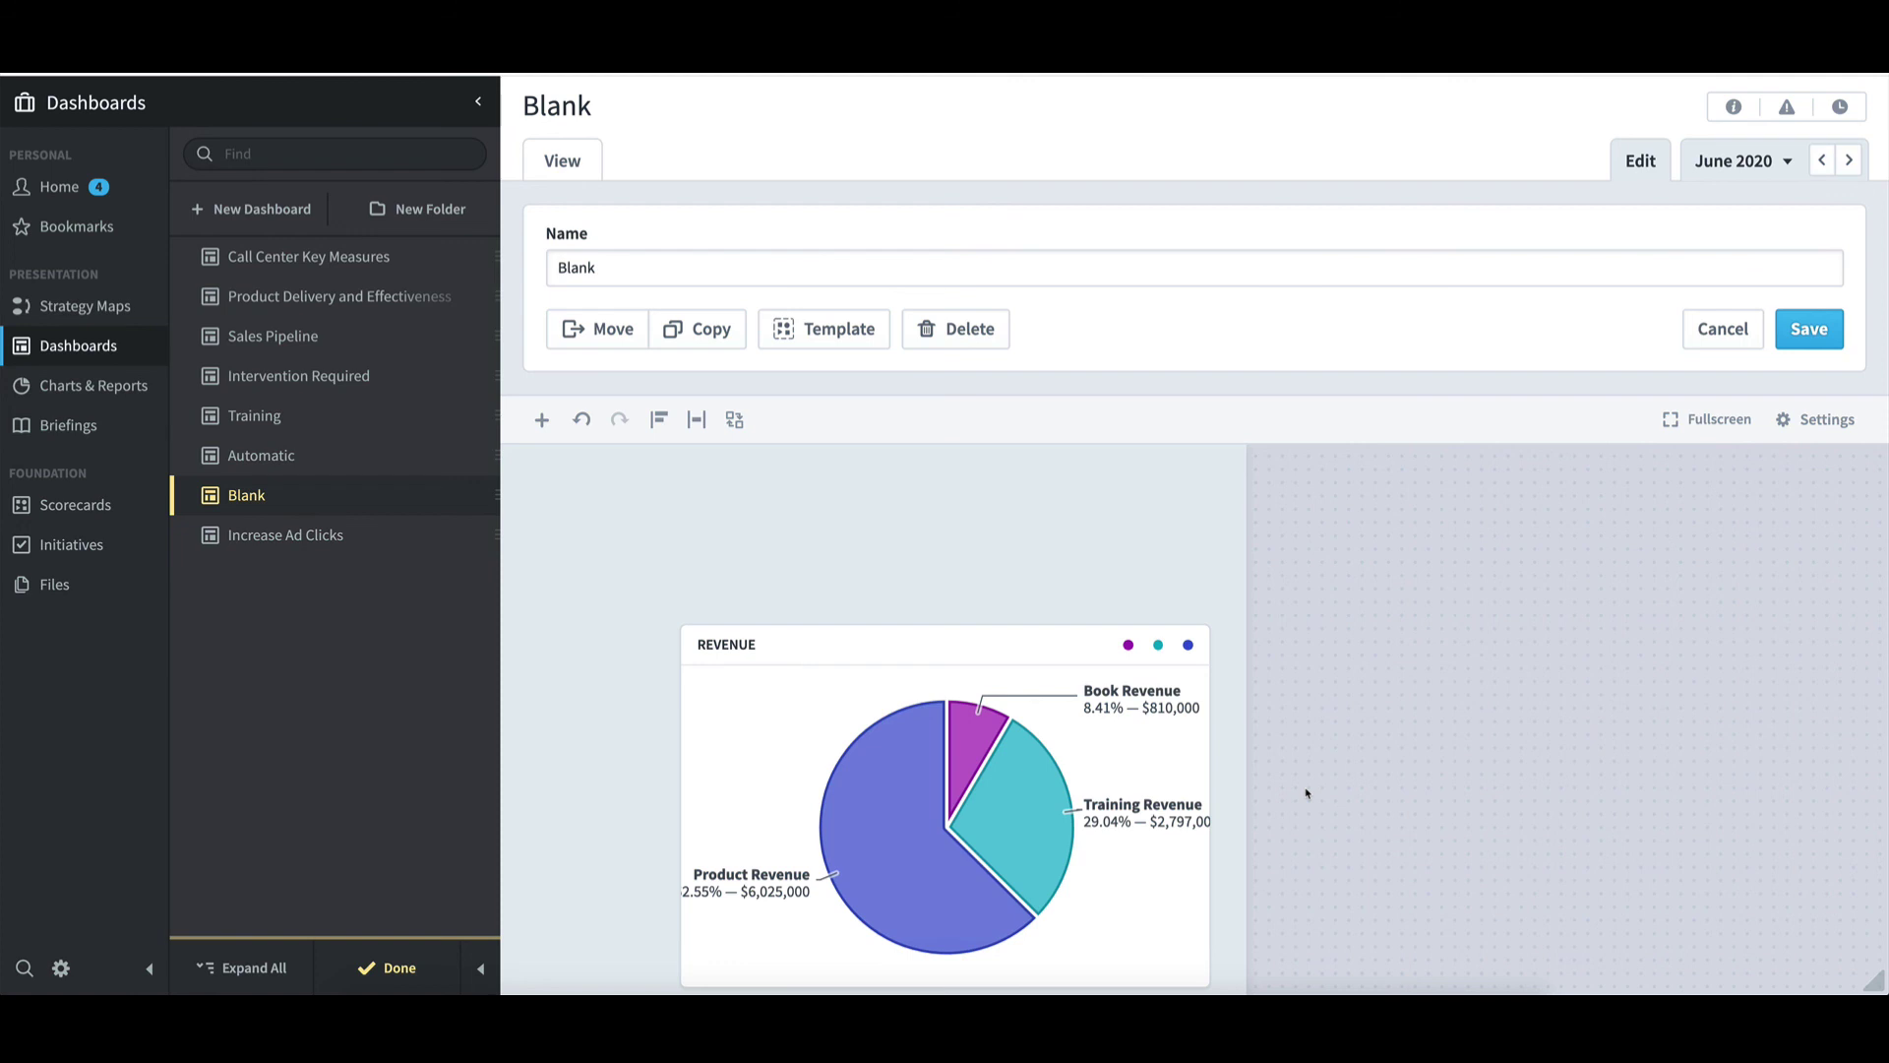
{"action": "scroll", "coordinate": [1307, 794], "scroll_direction": "down", "scroll_amount": 2}
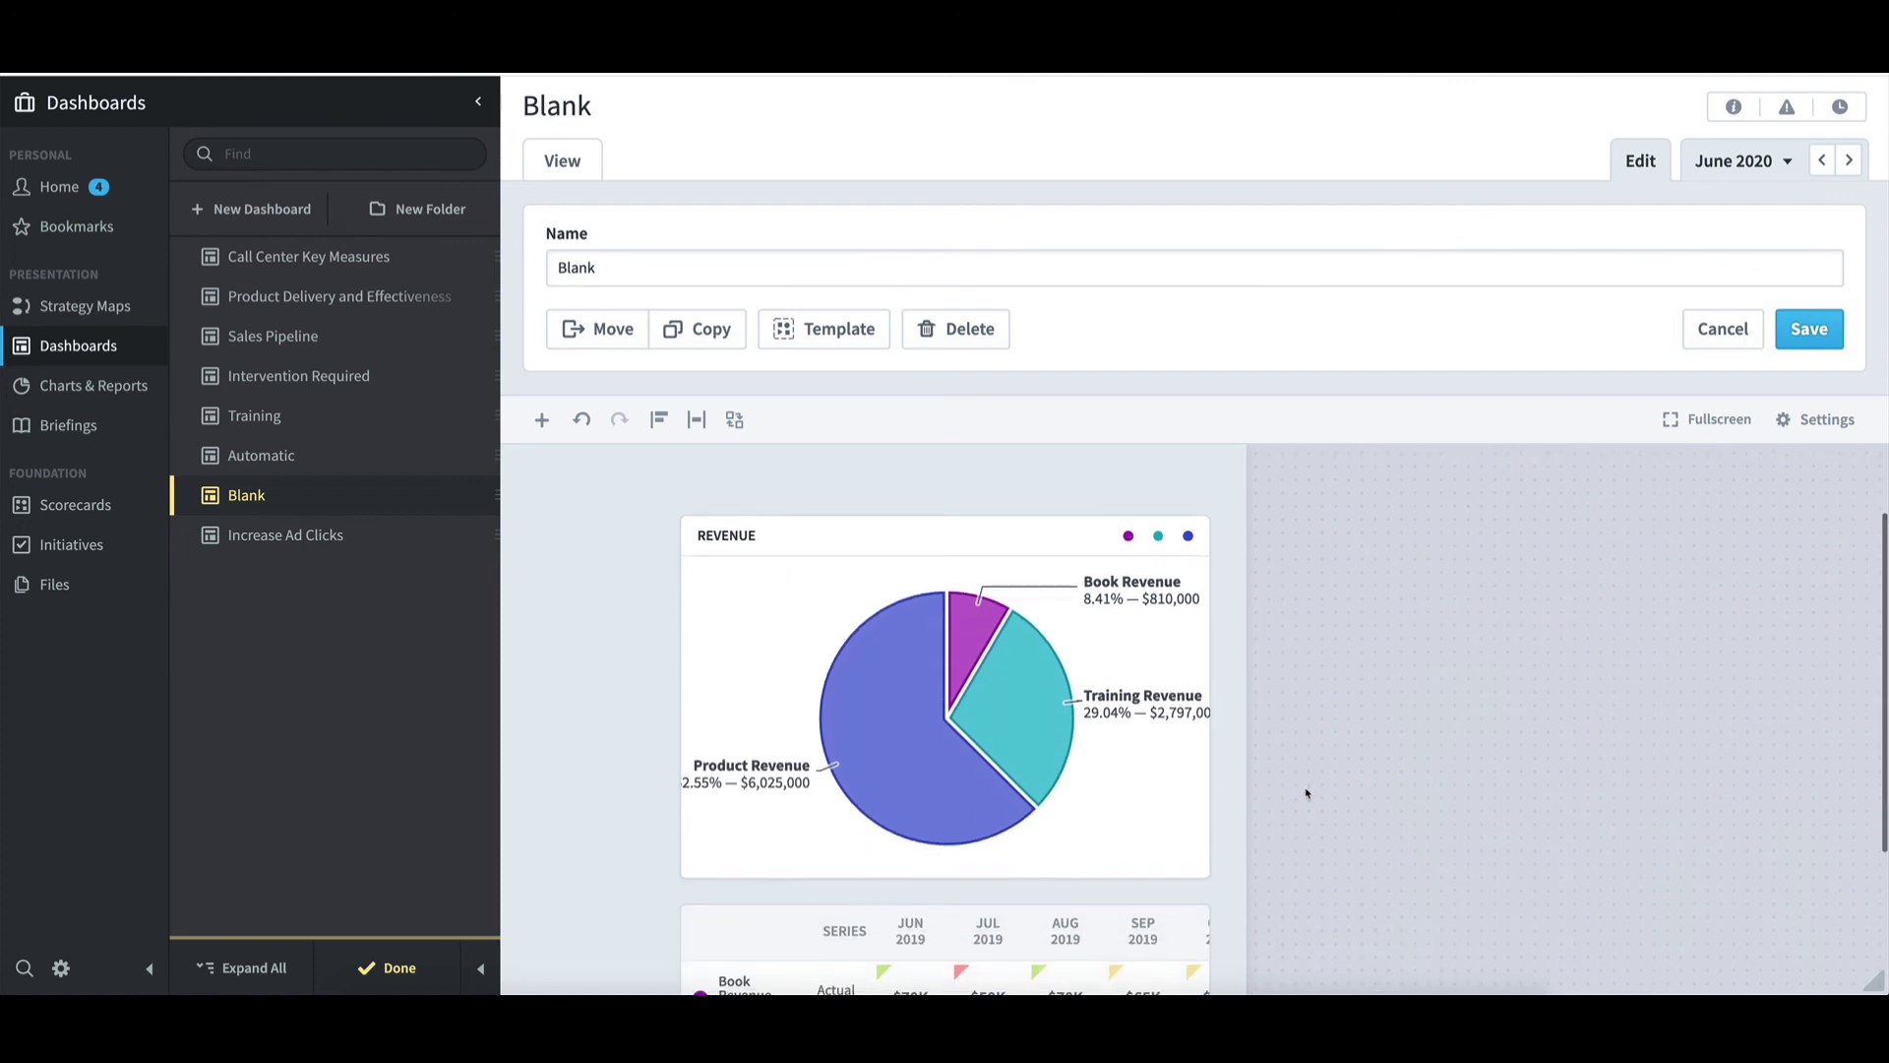
{"action": "scroll", "coordinate": [1307, 794], "scroll_direction": "down", "scroll_amount": 3}
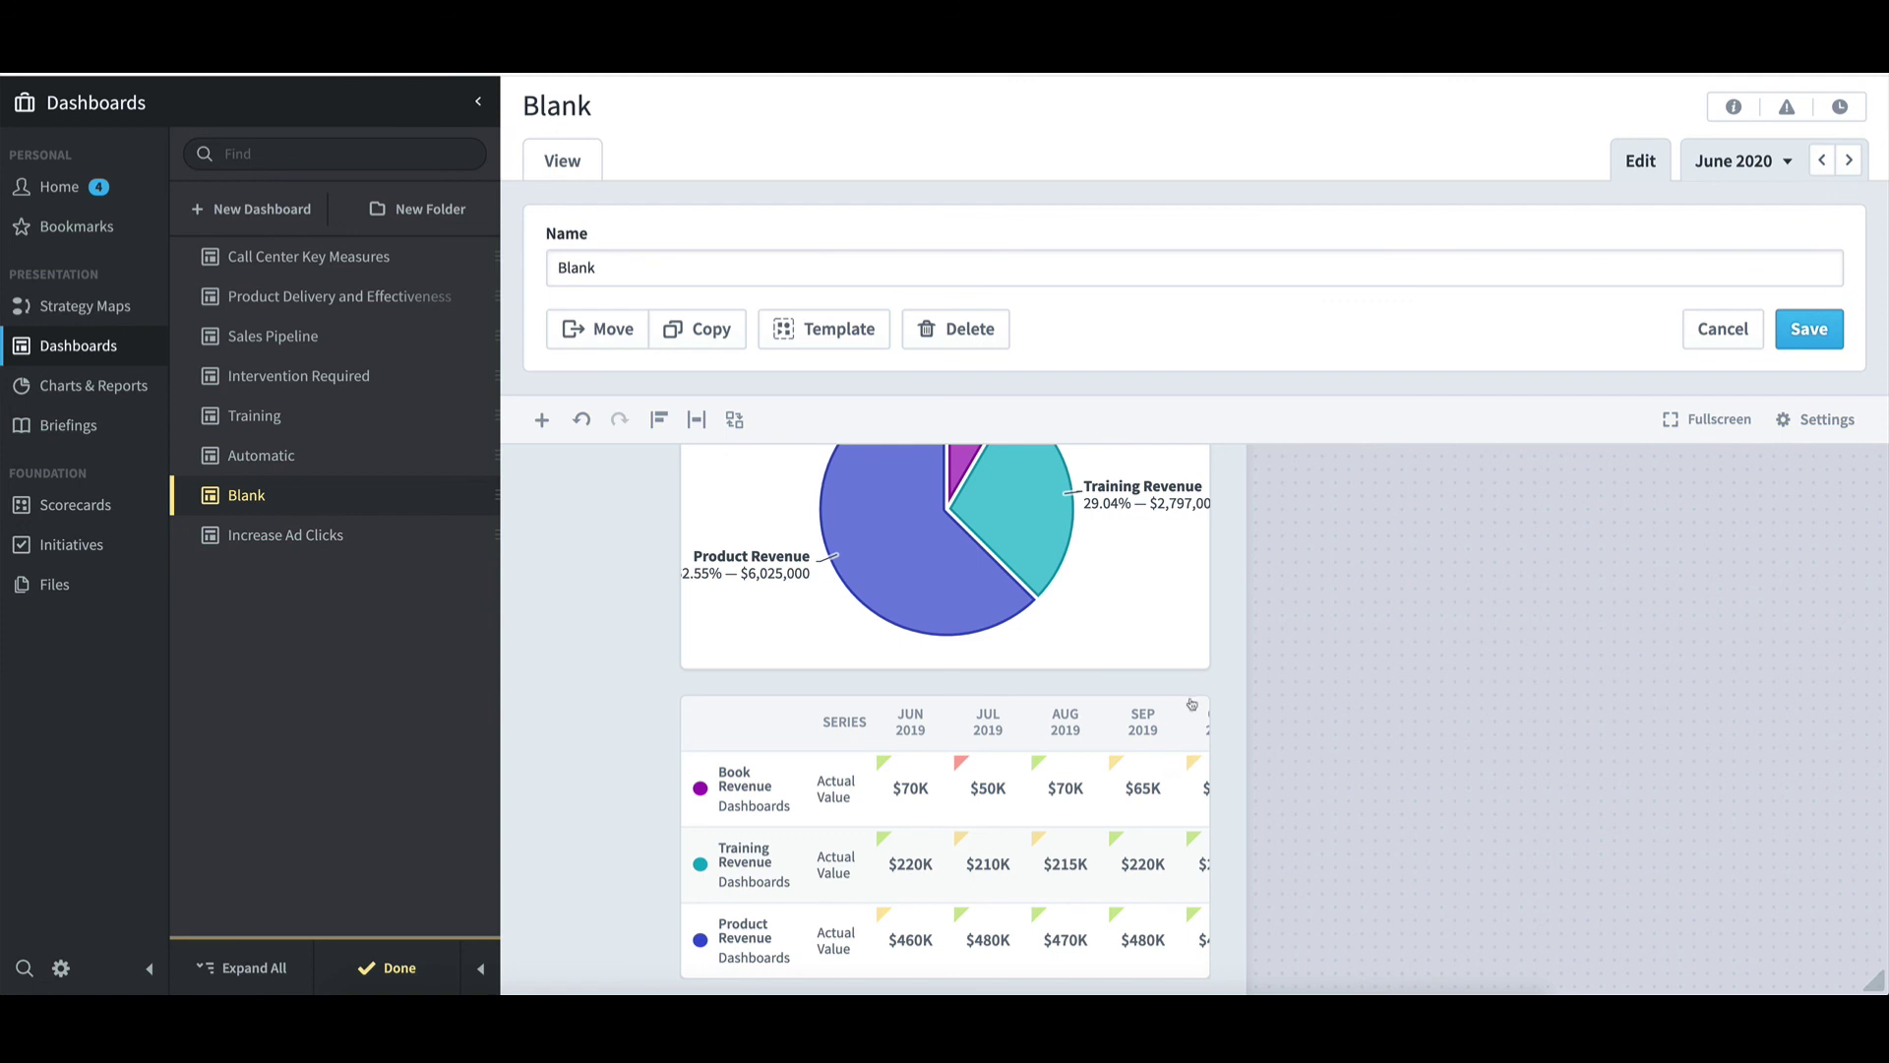
{"action": "scroll", "coordinate": [1191, 705], "scroll_direction": "up", "scroll_amount": 3}
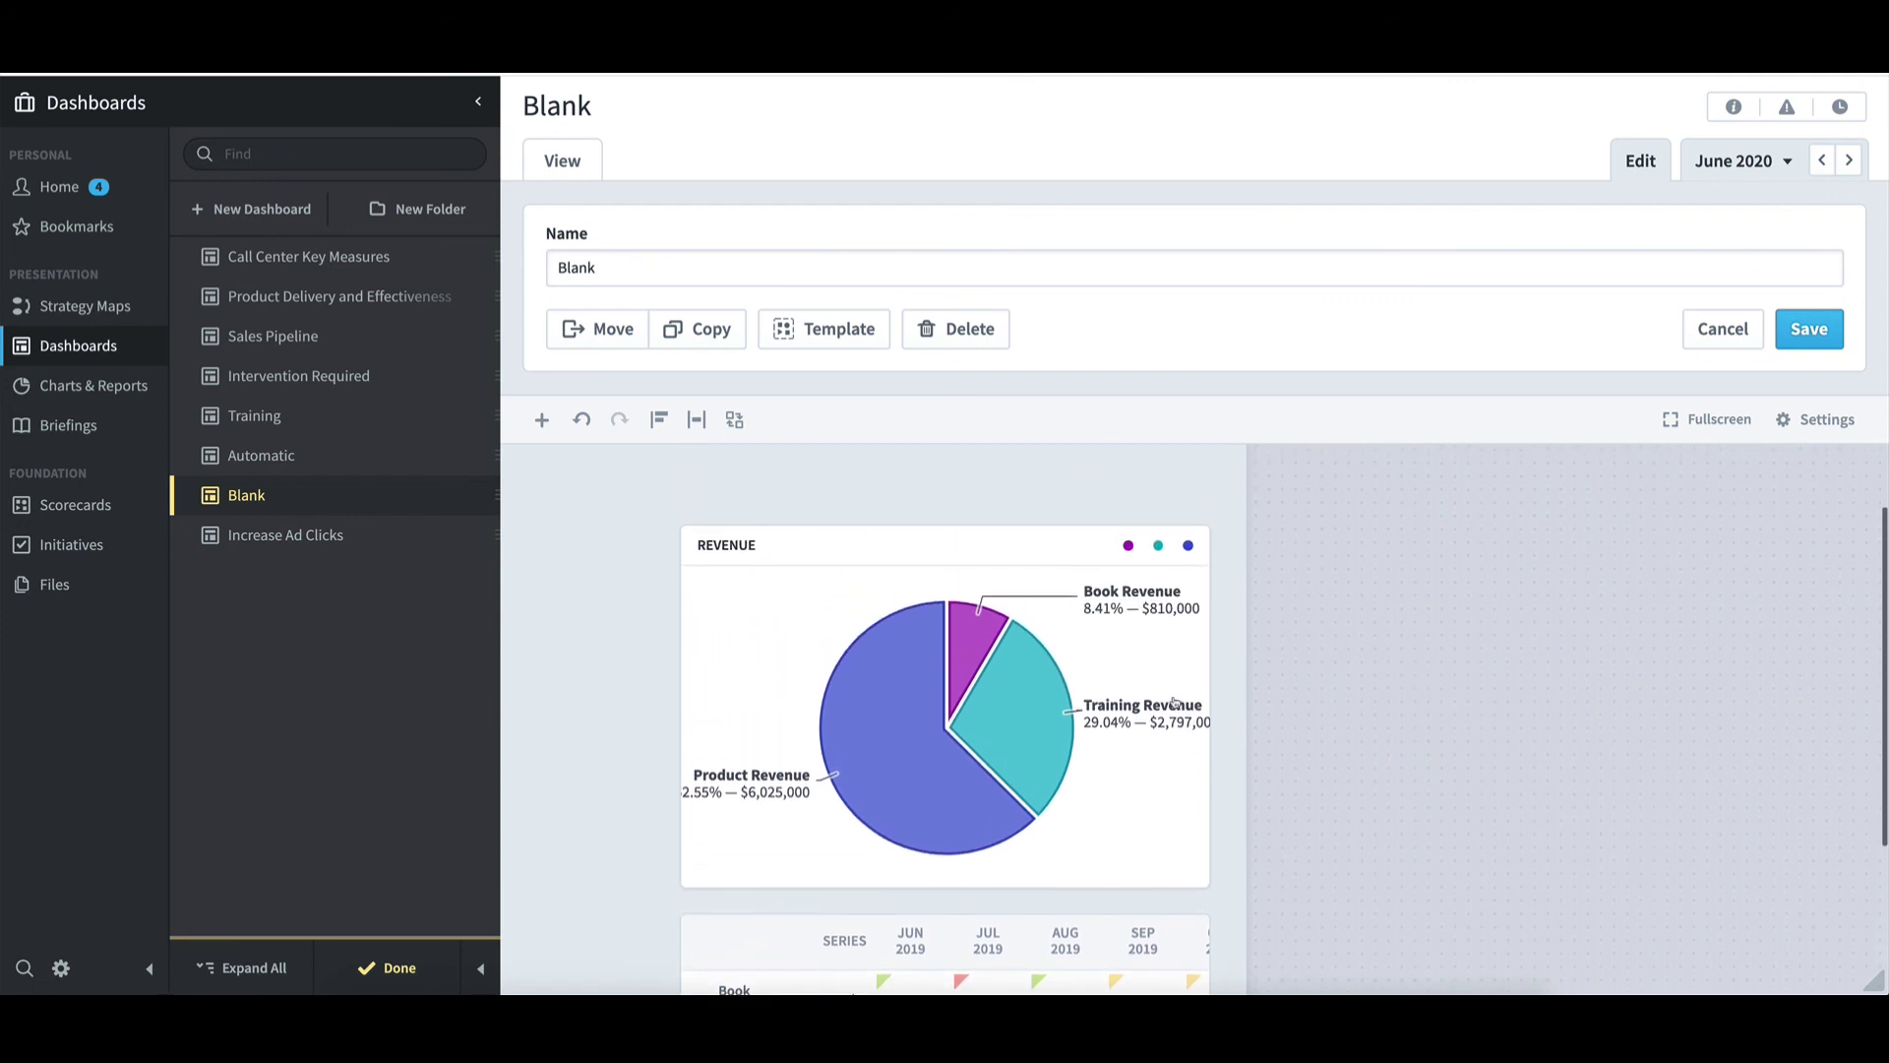
Turn off Show Table on the Revenue widget and move it up and left
{"action": "left_click", "coordinate": [1174, 703]}
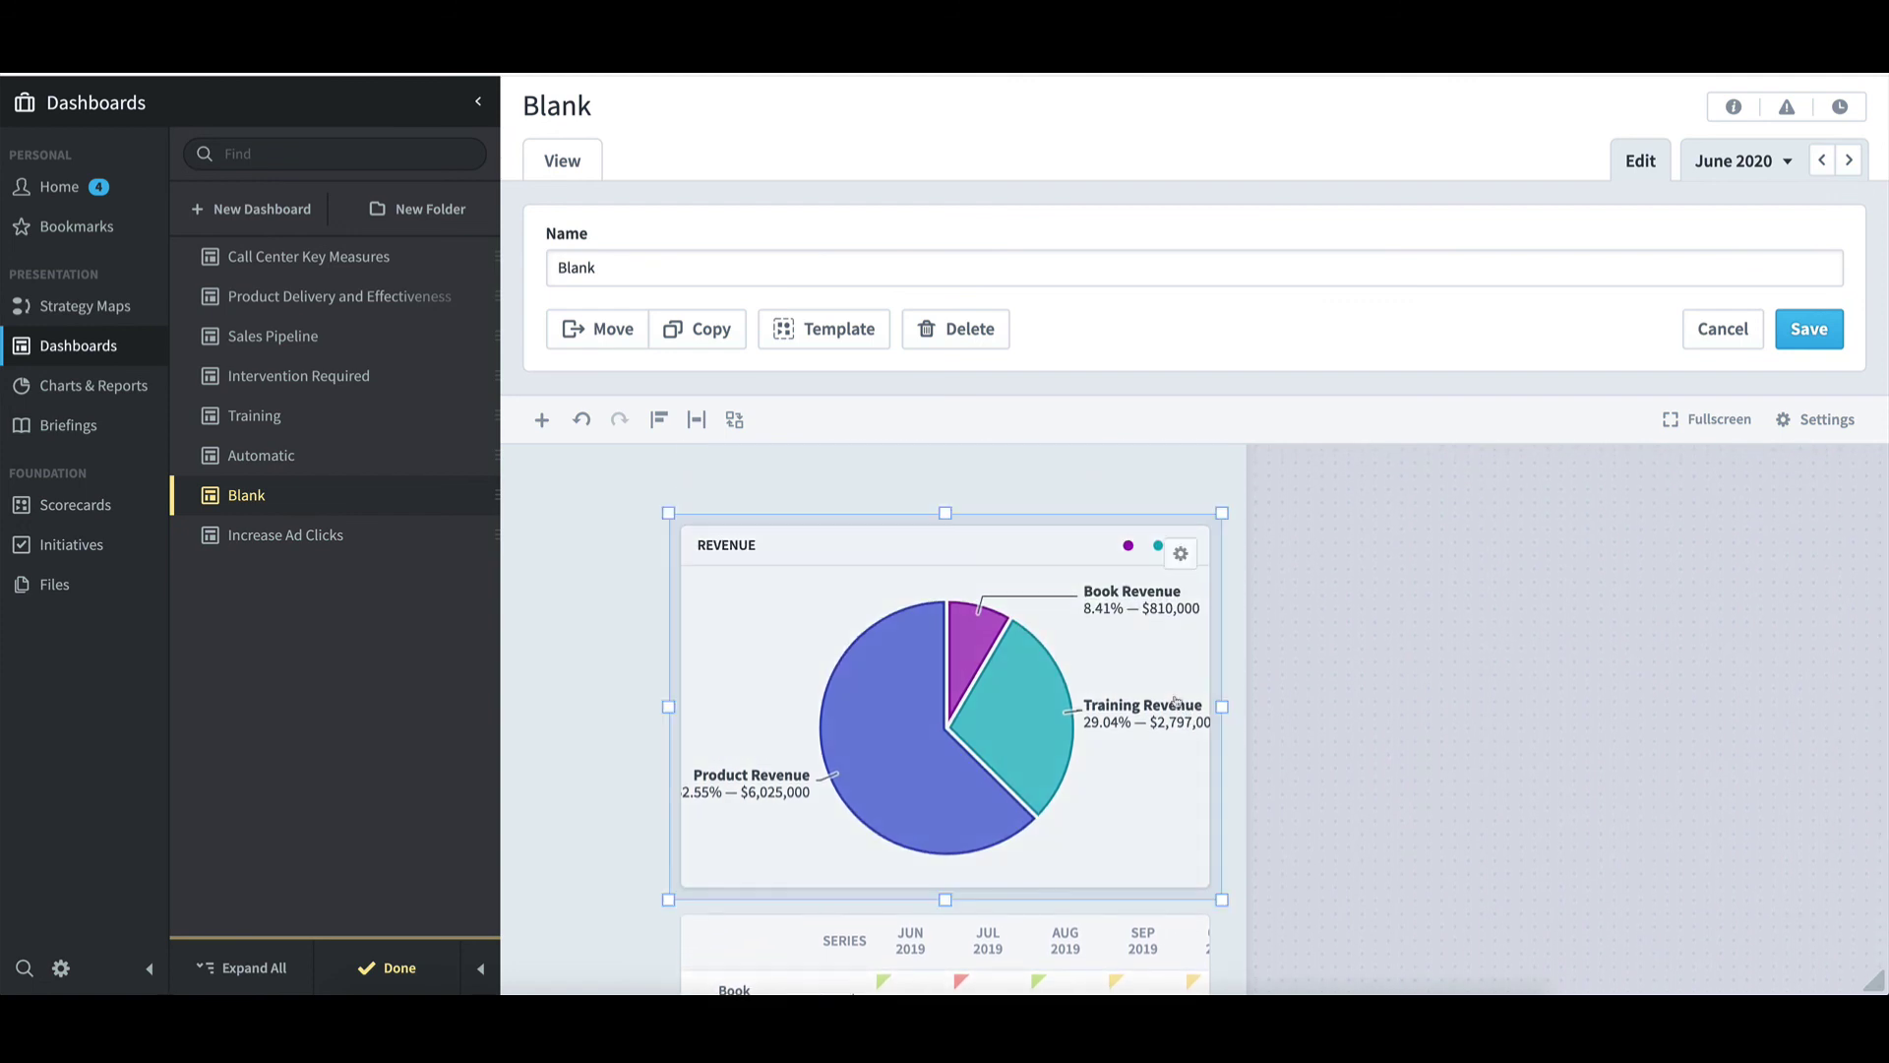
{"action": "left_click", "coordinate": [1182, 557]}
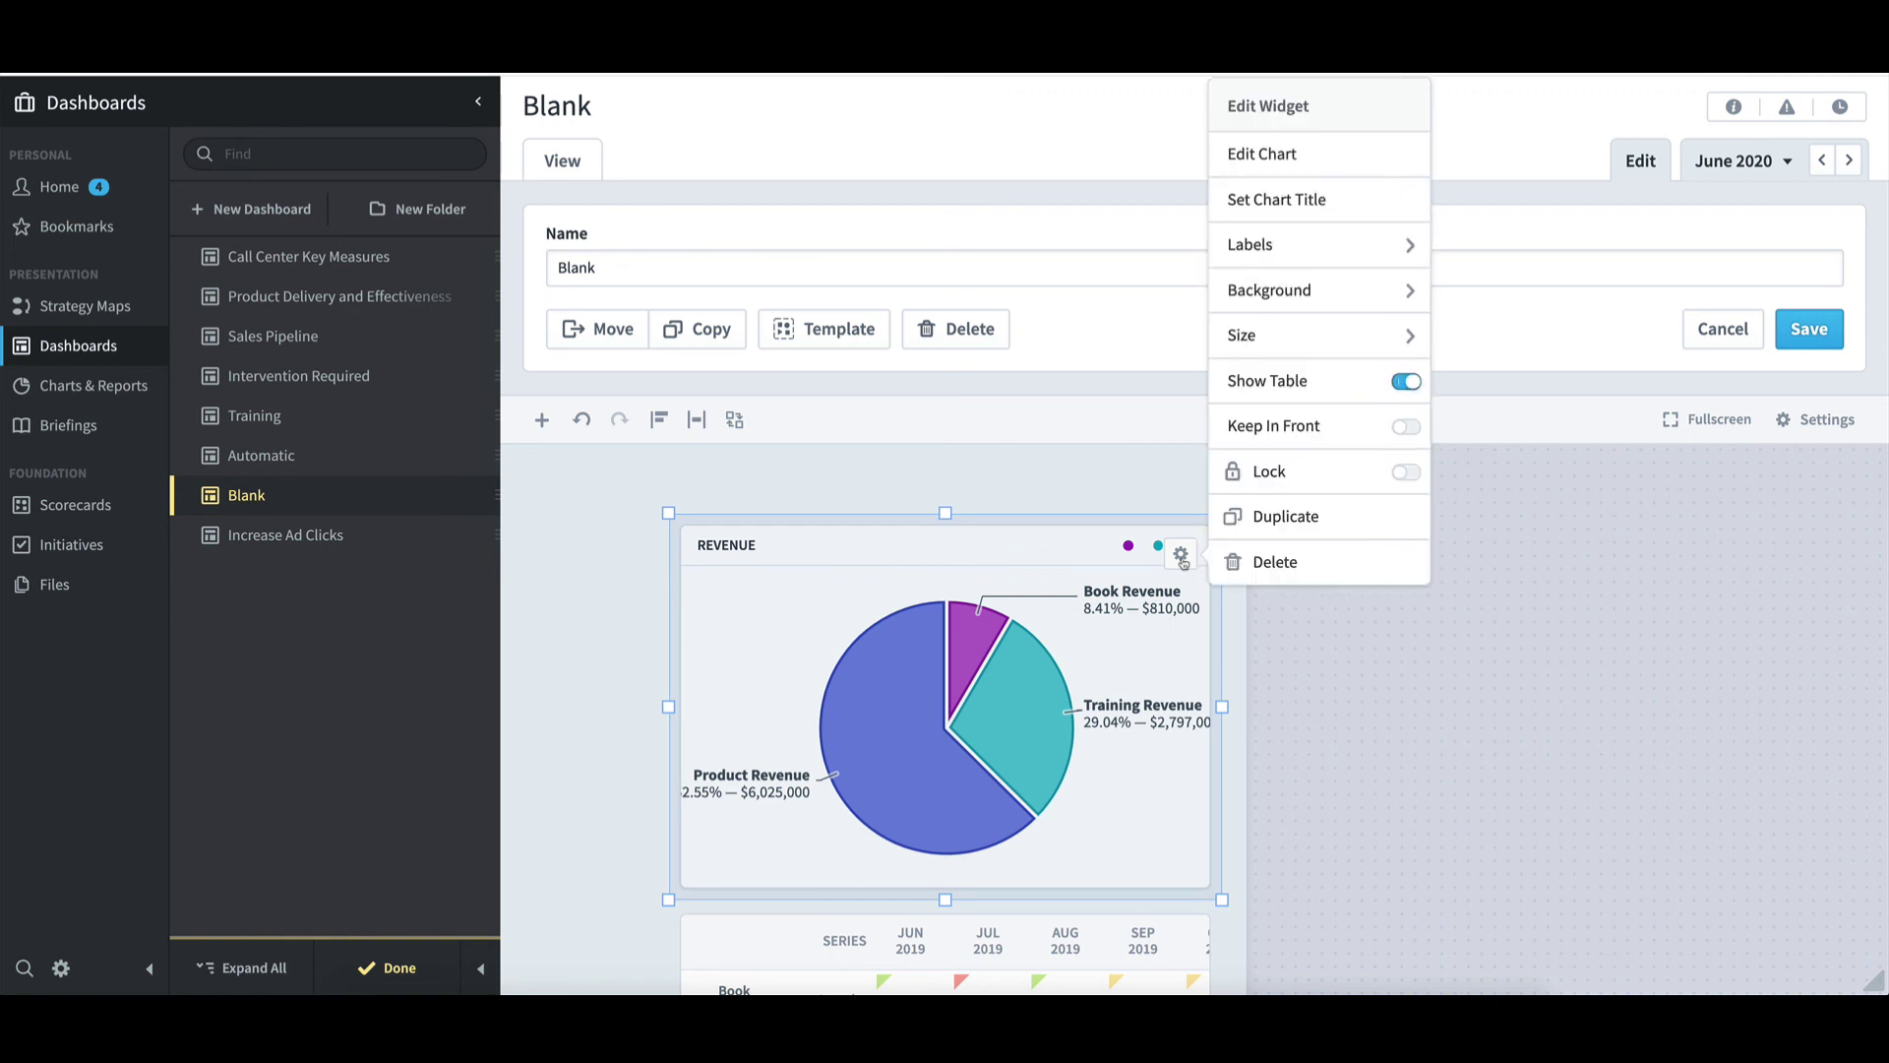
{"action": "left_click", "coordinate": [1404, 382]}
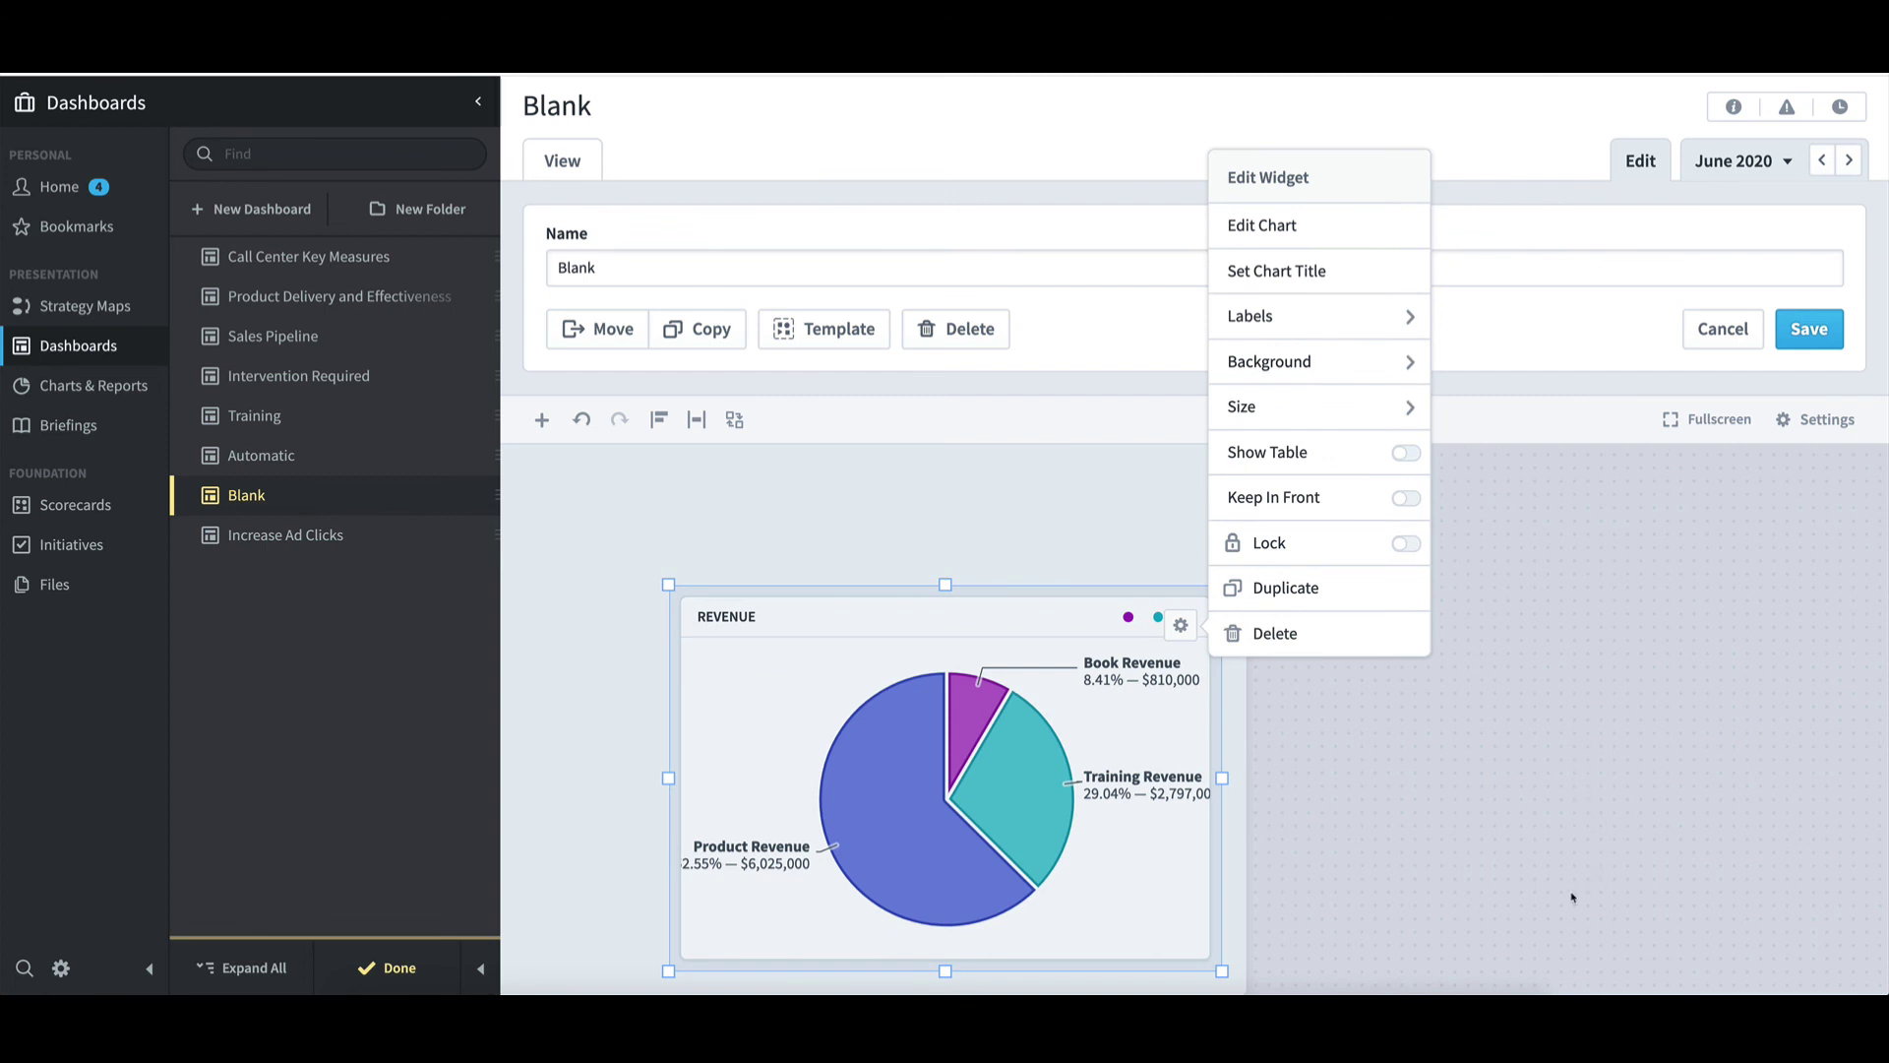
{"action": "left_click", "coordinate": [1542, 869]}
{"action": "left_click_drag", "start_coordinate": [1105, 763], "coordinate": [1023, 663]}
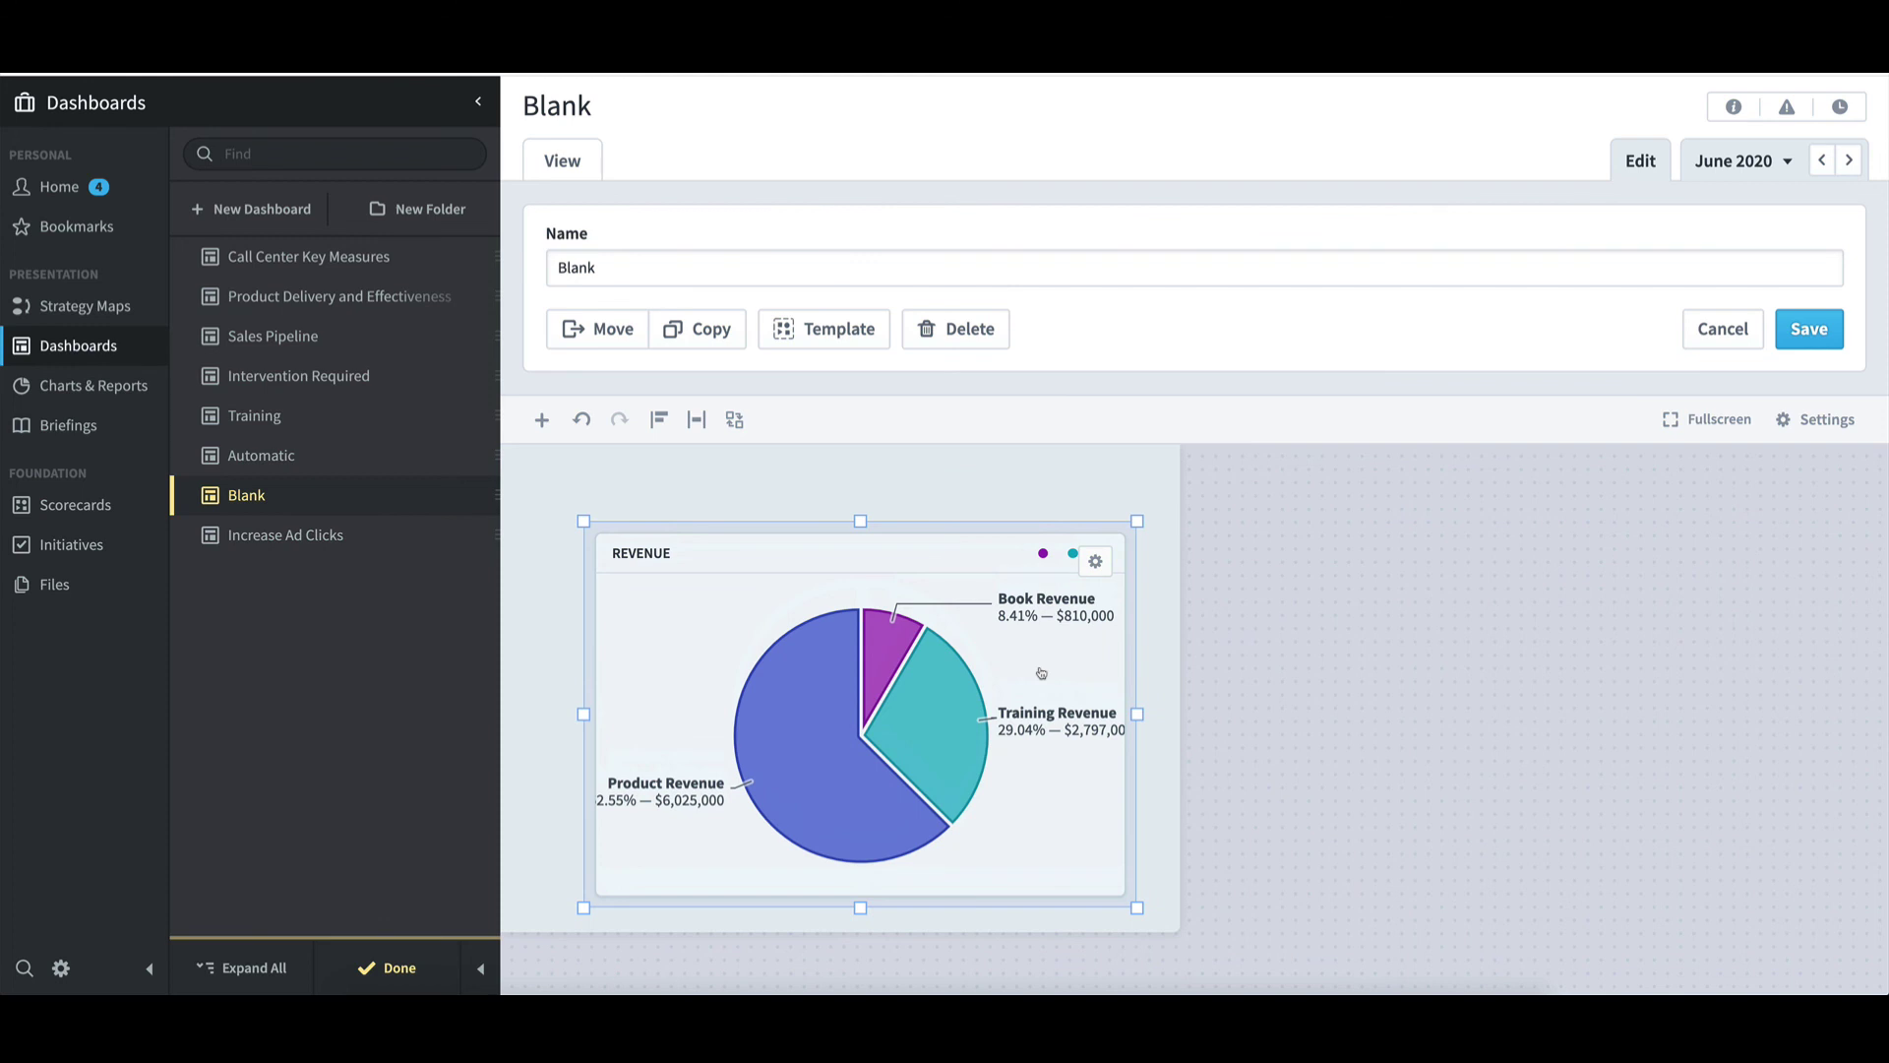
Remove the Revenue chart and add the Downward Trending report widget instead
{"action": "key", "text": "Delete"}
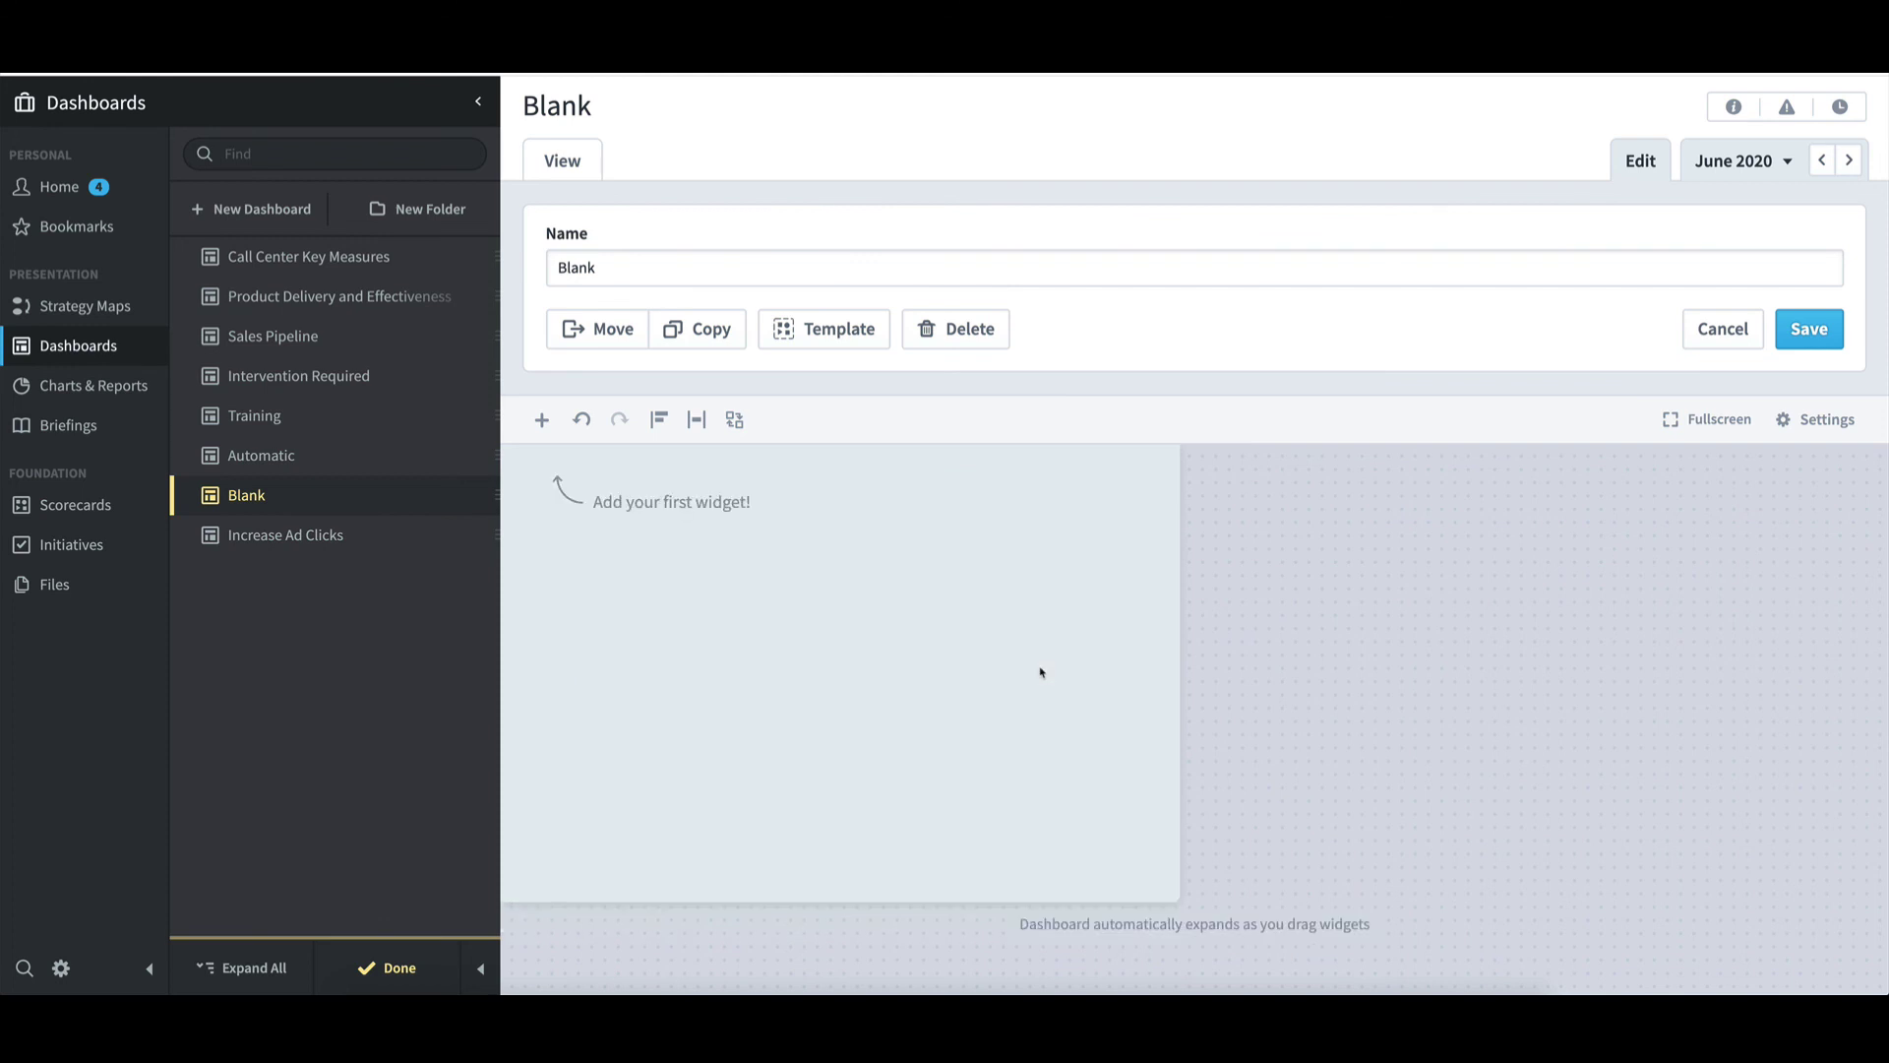
{"action": "left_click", "coordinate": [542, 420]}
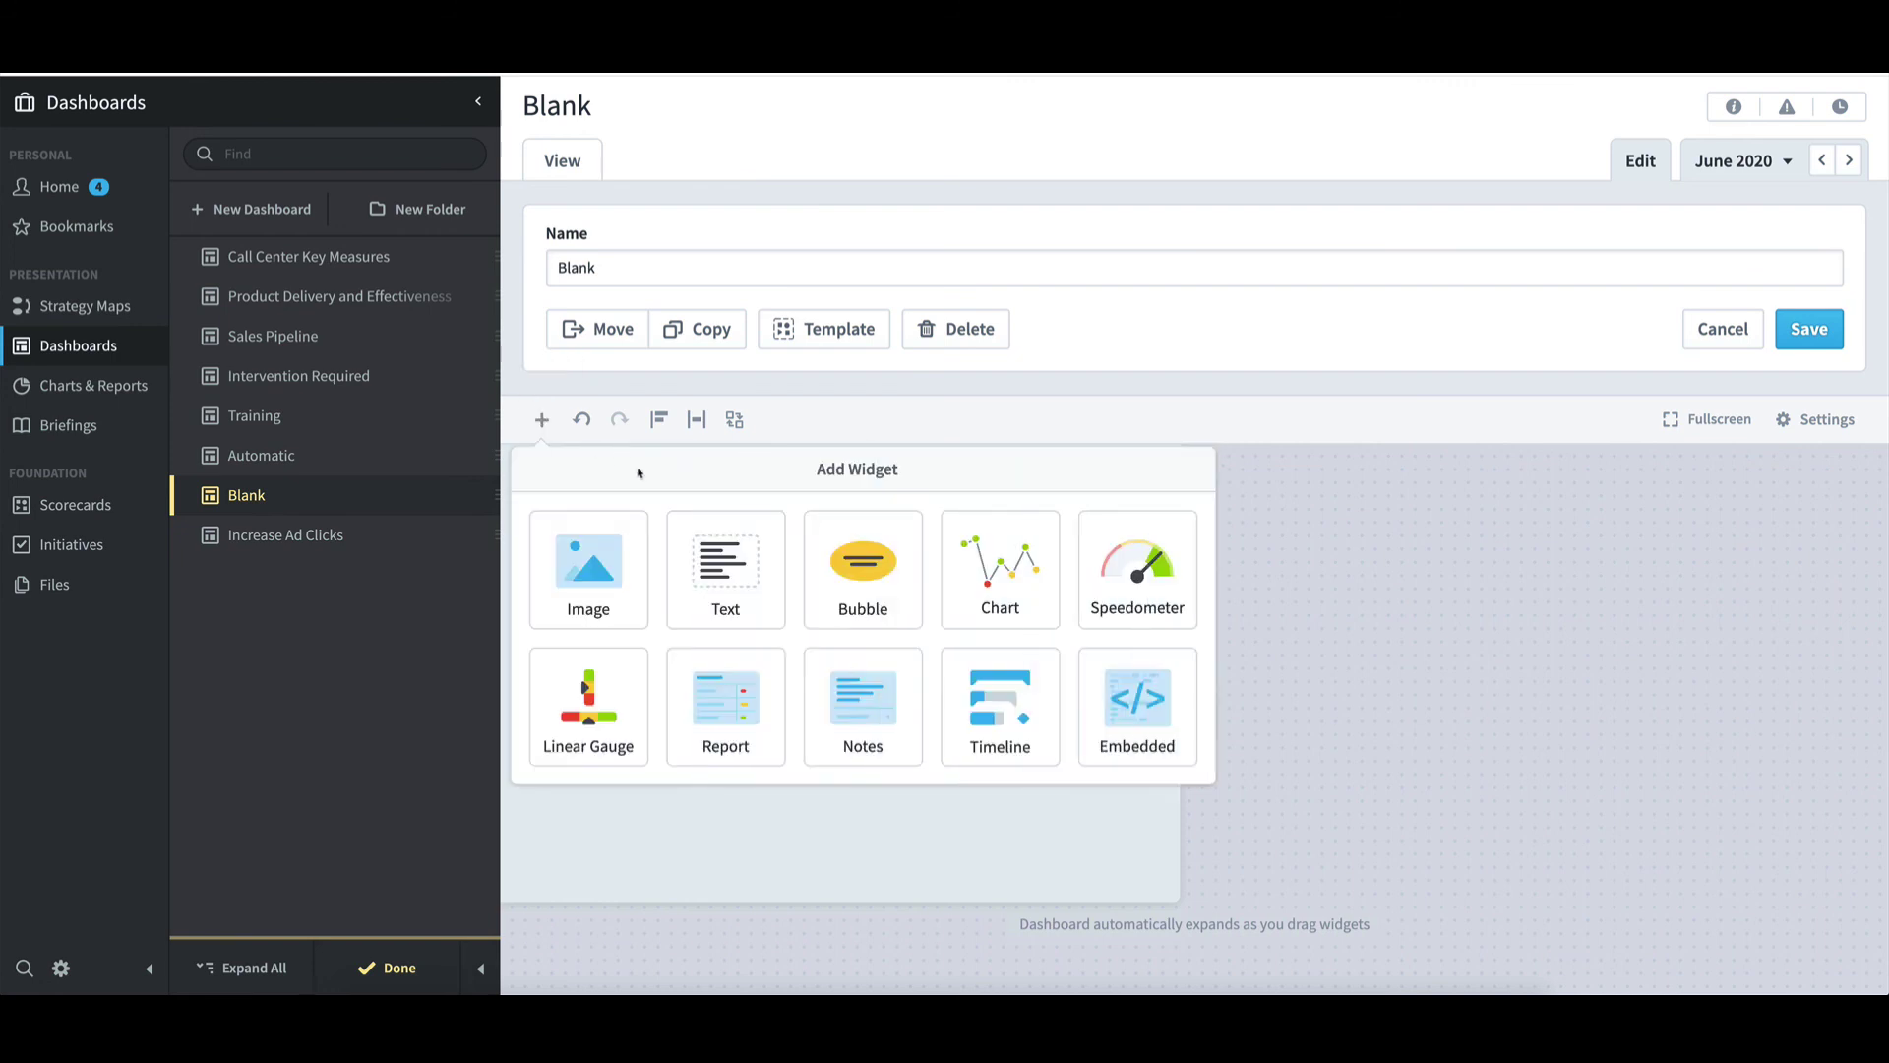
{"action": "left_click", "coordinate": [777, 710]}
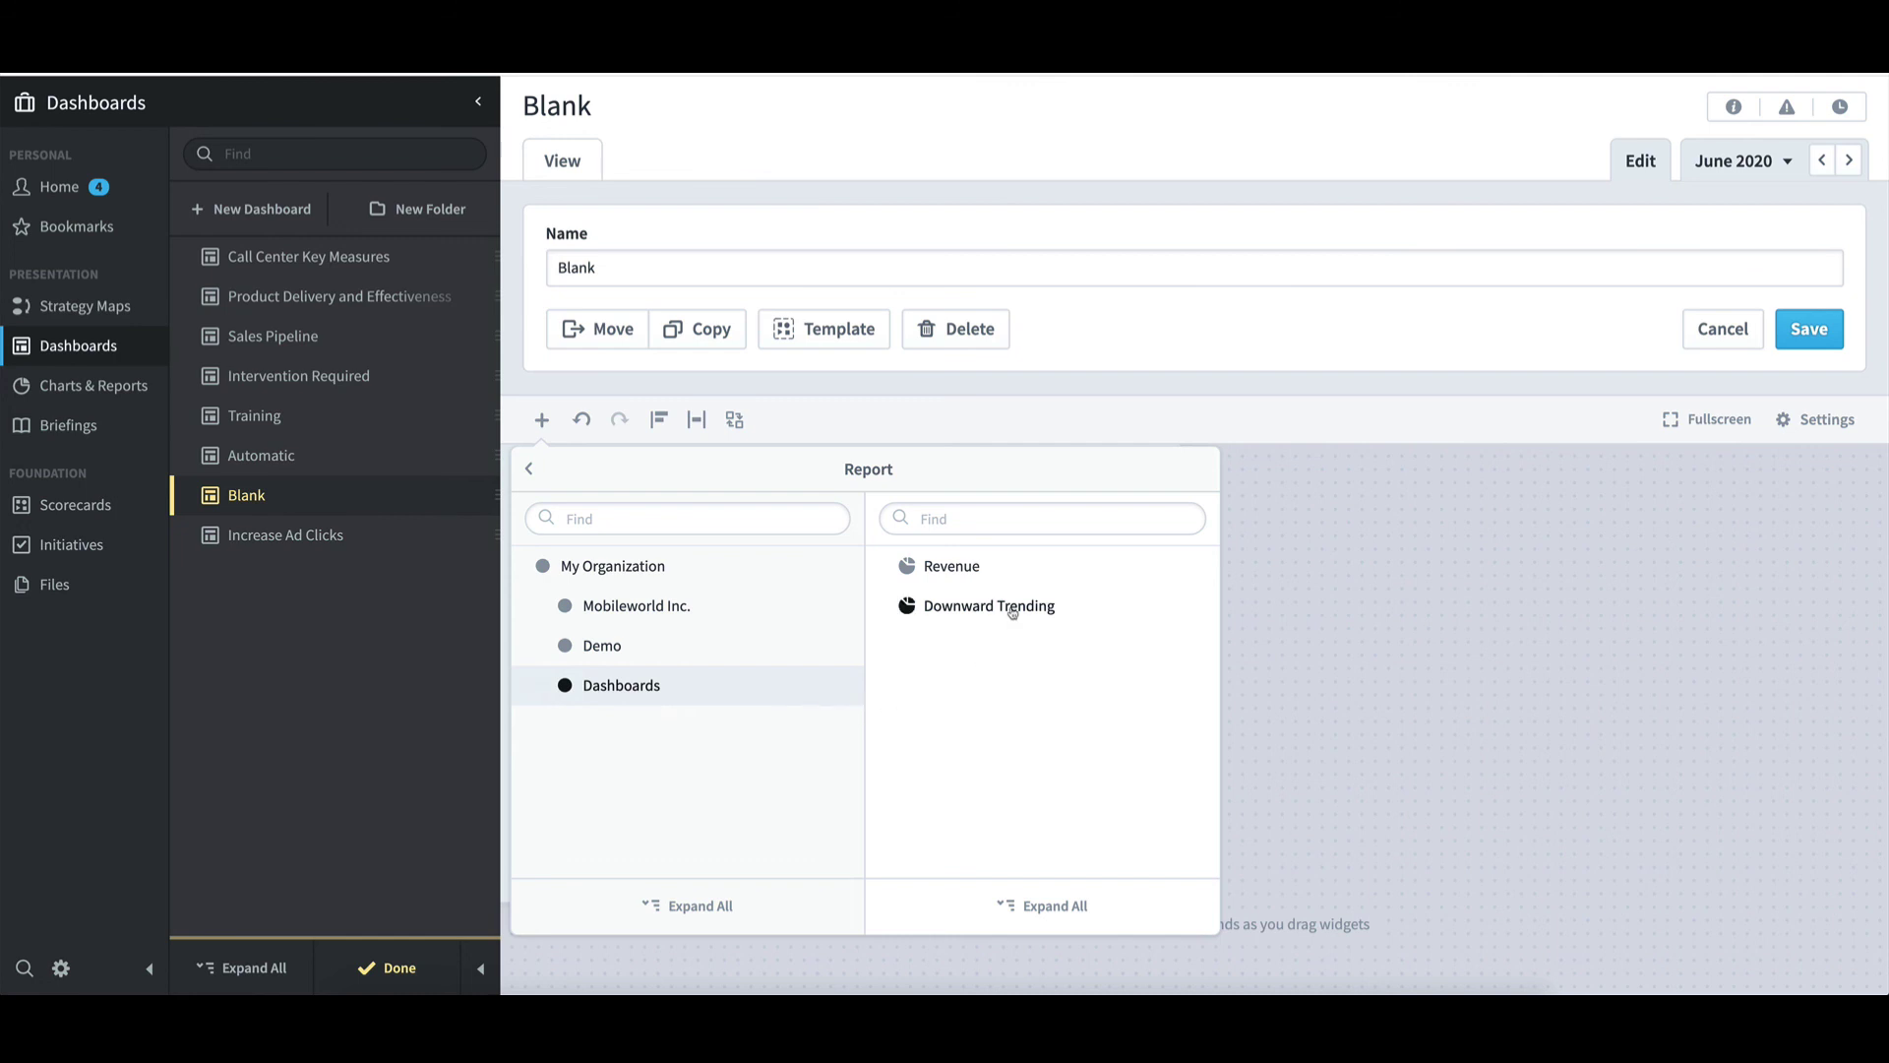
{"action": "mouse_move", "coordinate": [1037, 611]}
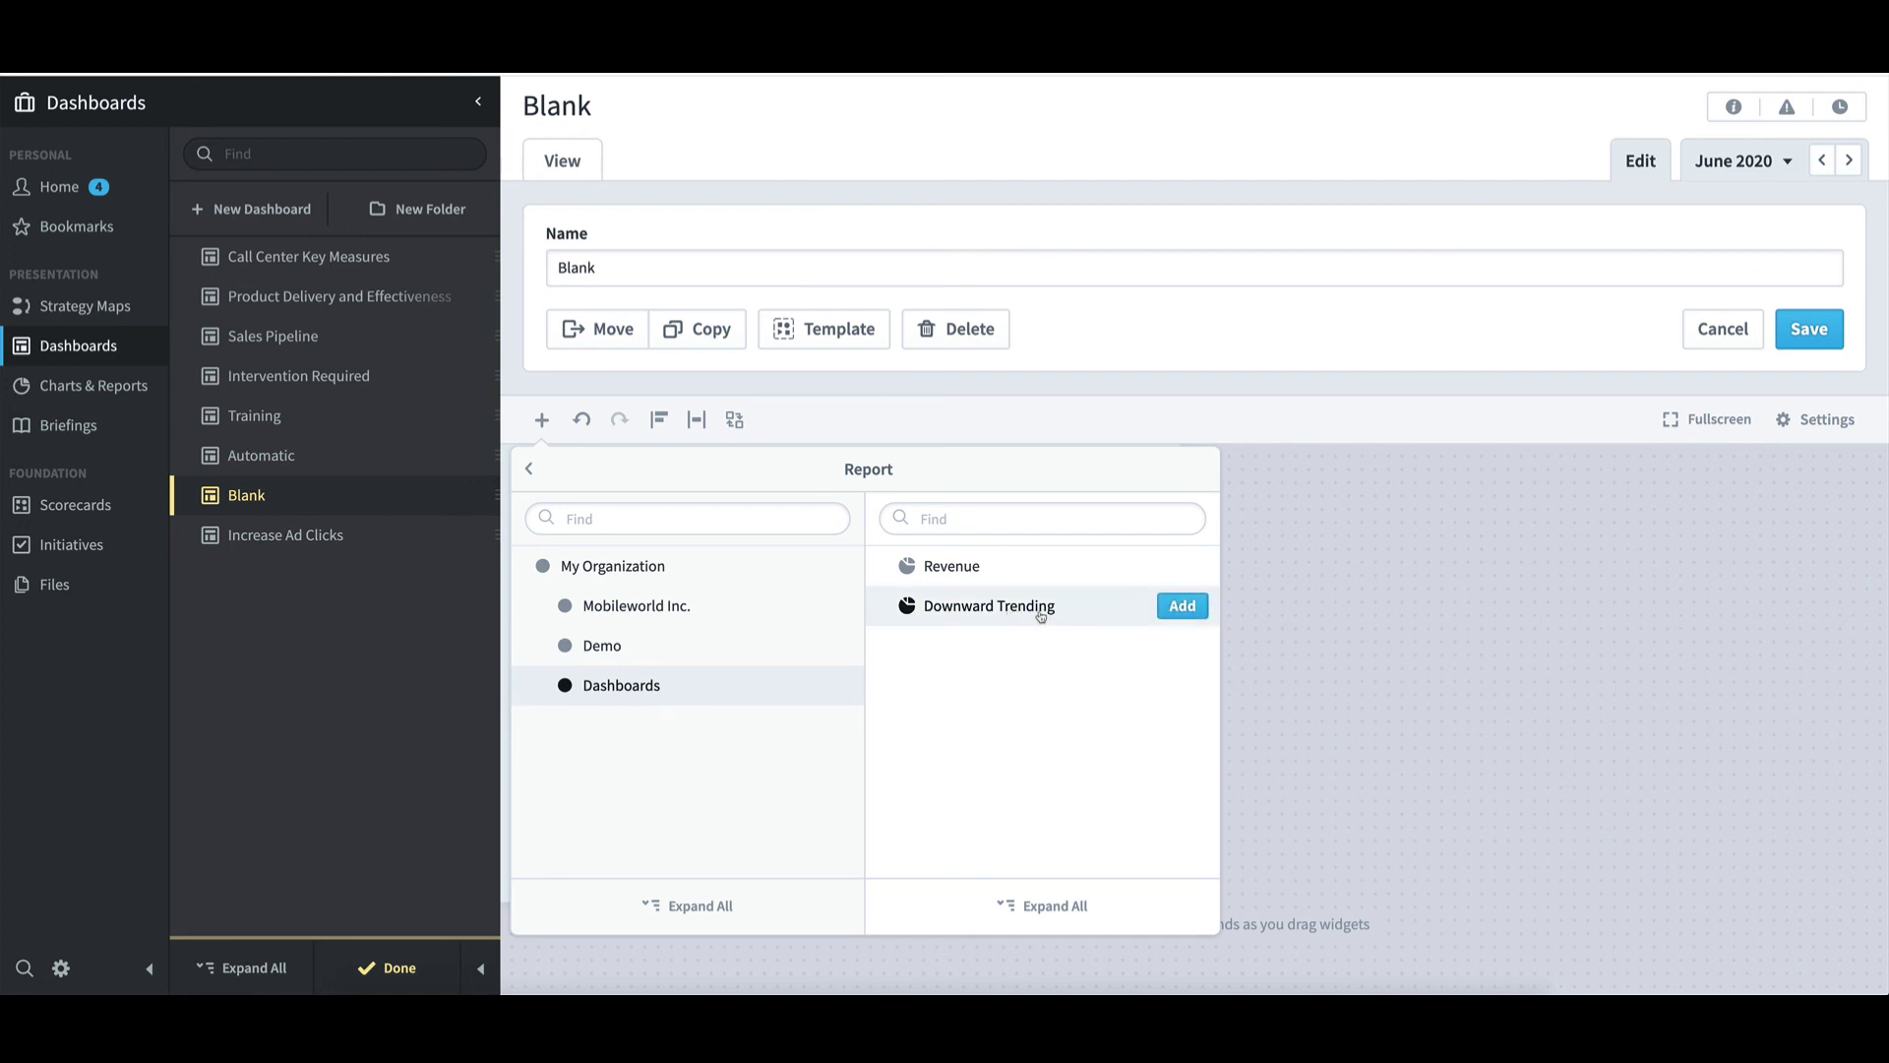
{"action": "left_click", "coordinate": [1182, 606]}
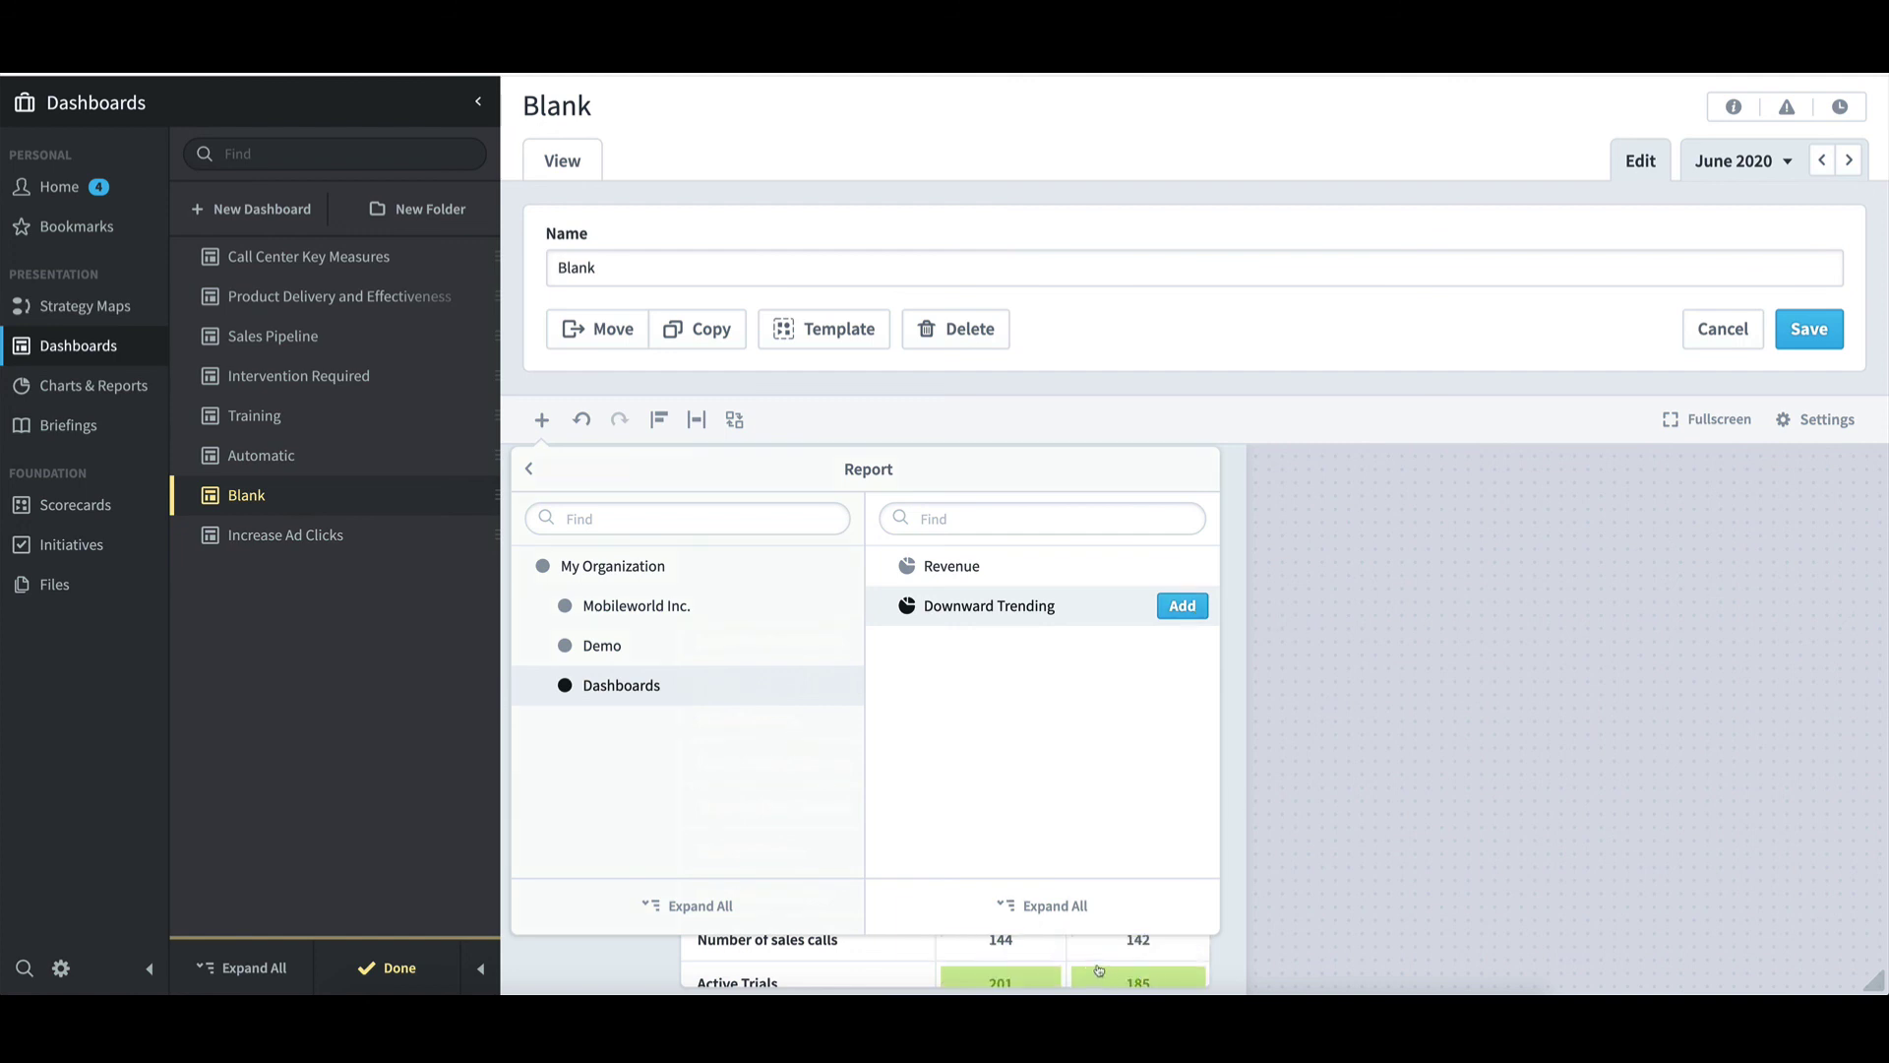
{"action": "left_click", "coordinate": [1110, 972]}
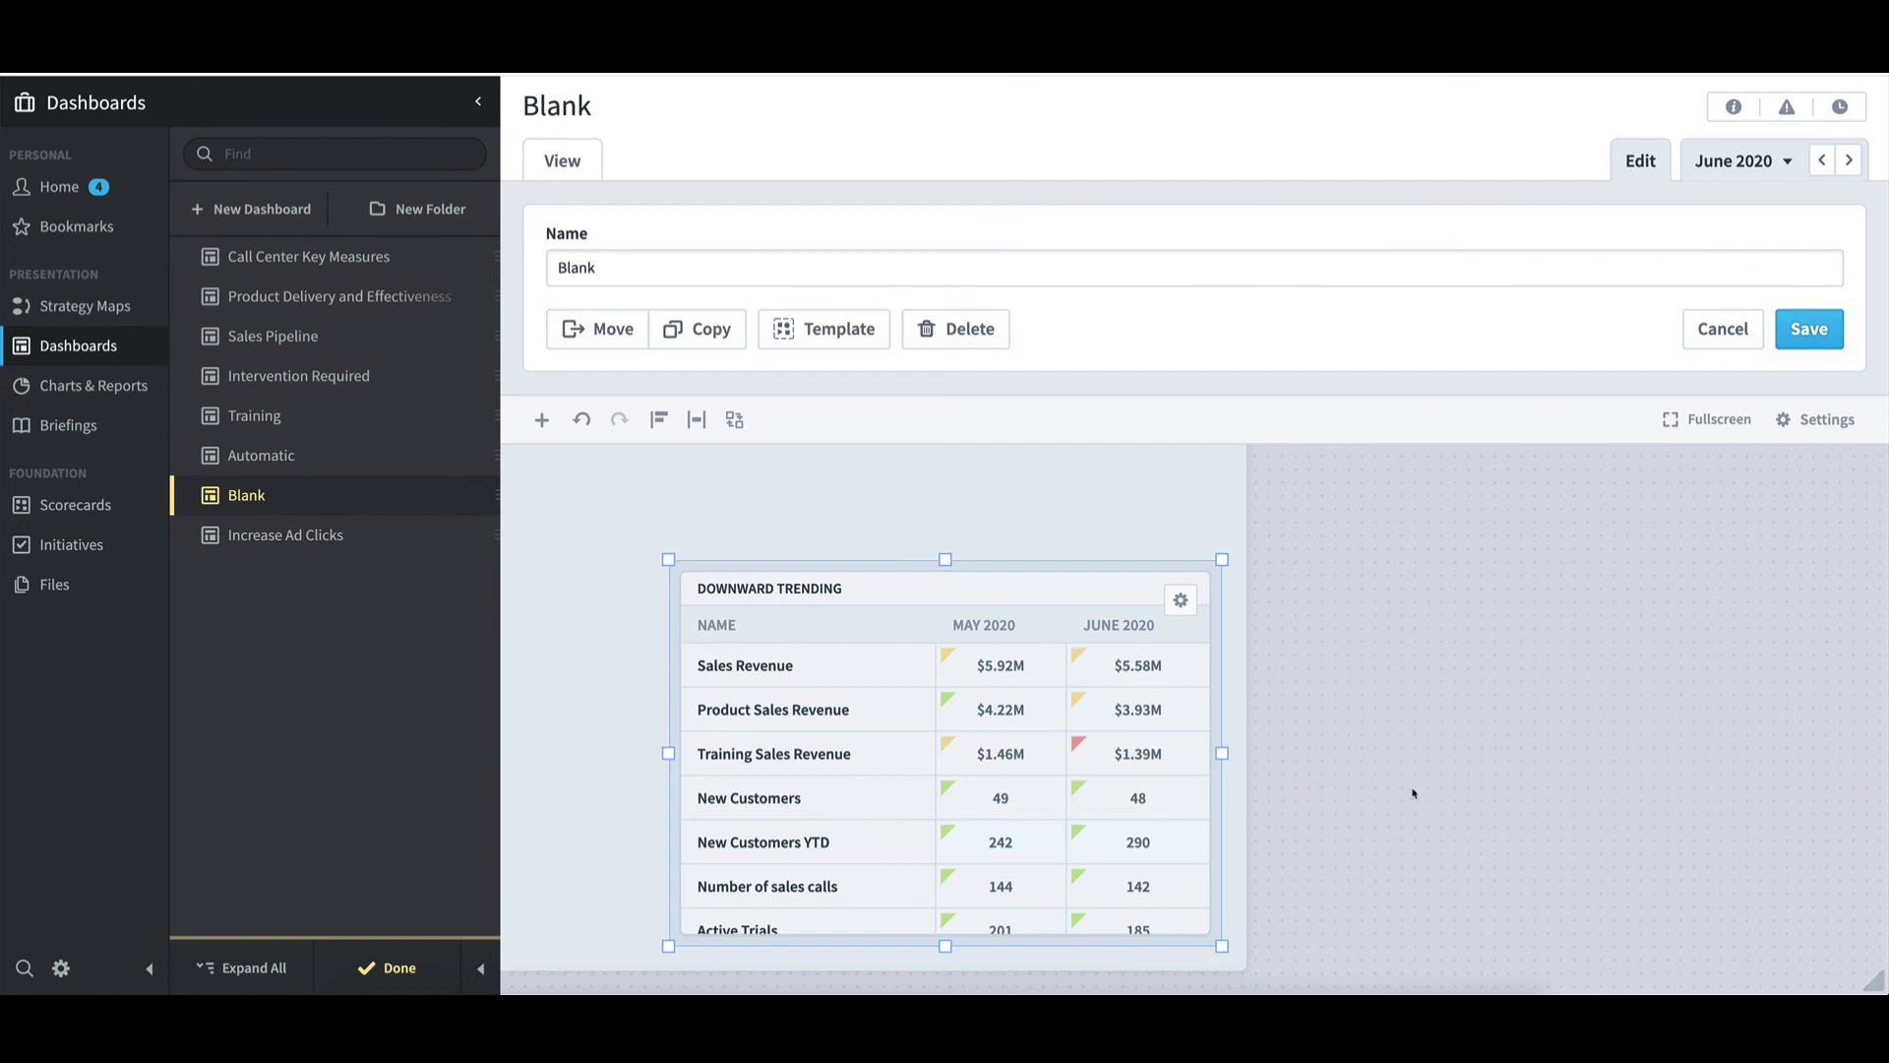
Look at the Downward Trending widget's options, then delete the widget
{"action": "left_click", "coordinate": [1182, 602]}
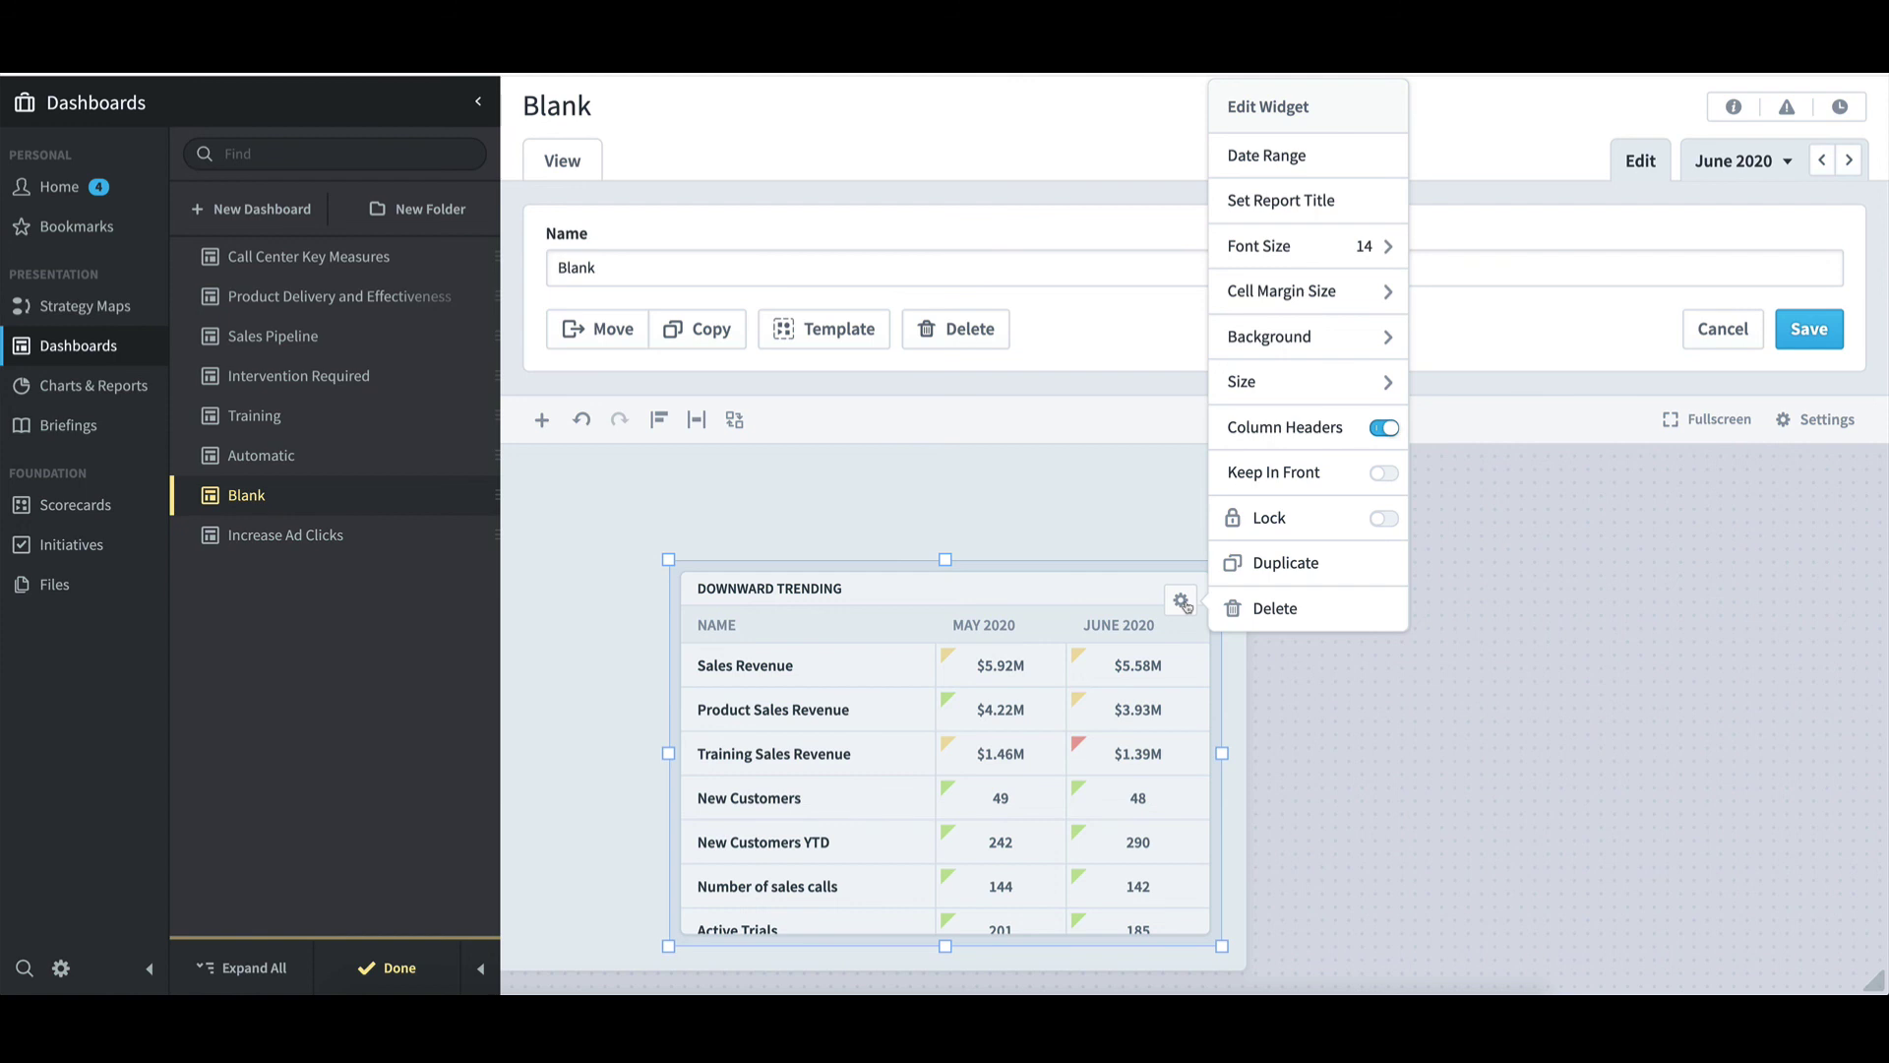
{"action": "left_click", "coordinate": [874, 602]}
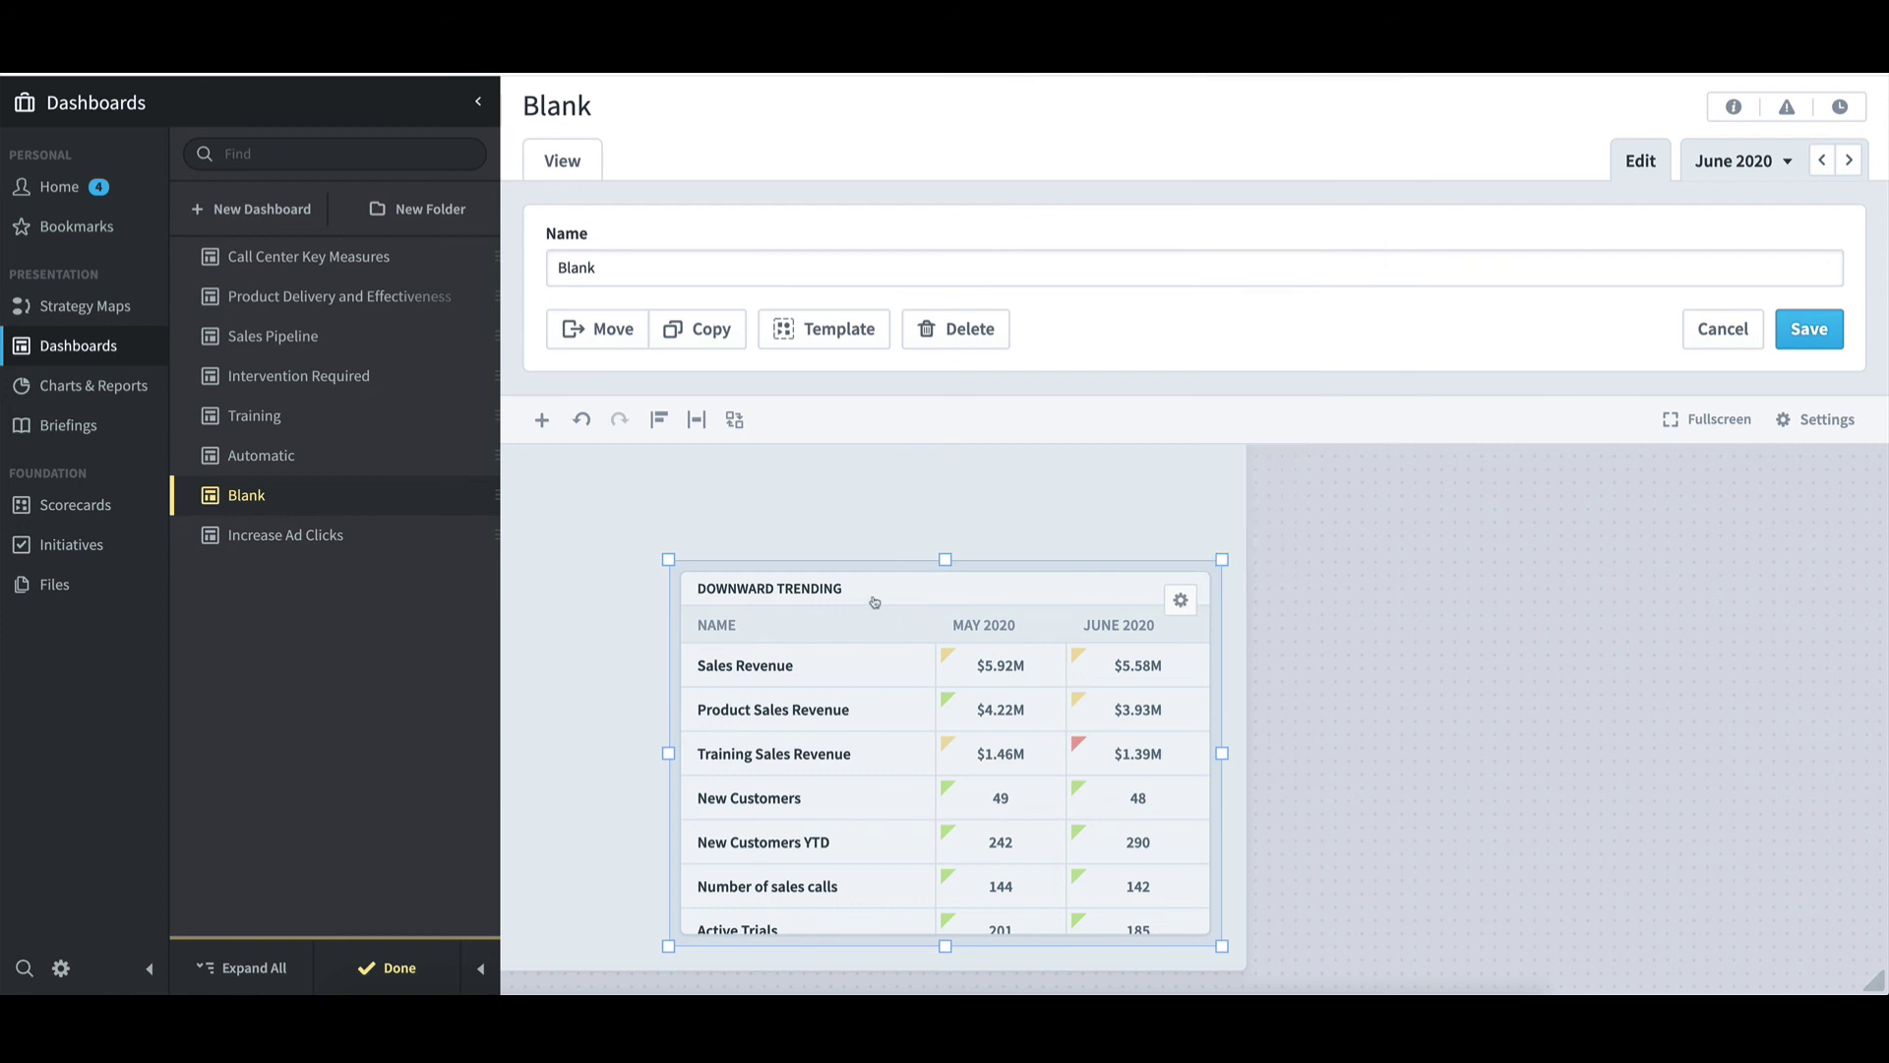
{"action": "key", "text": "Delete"}
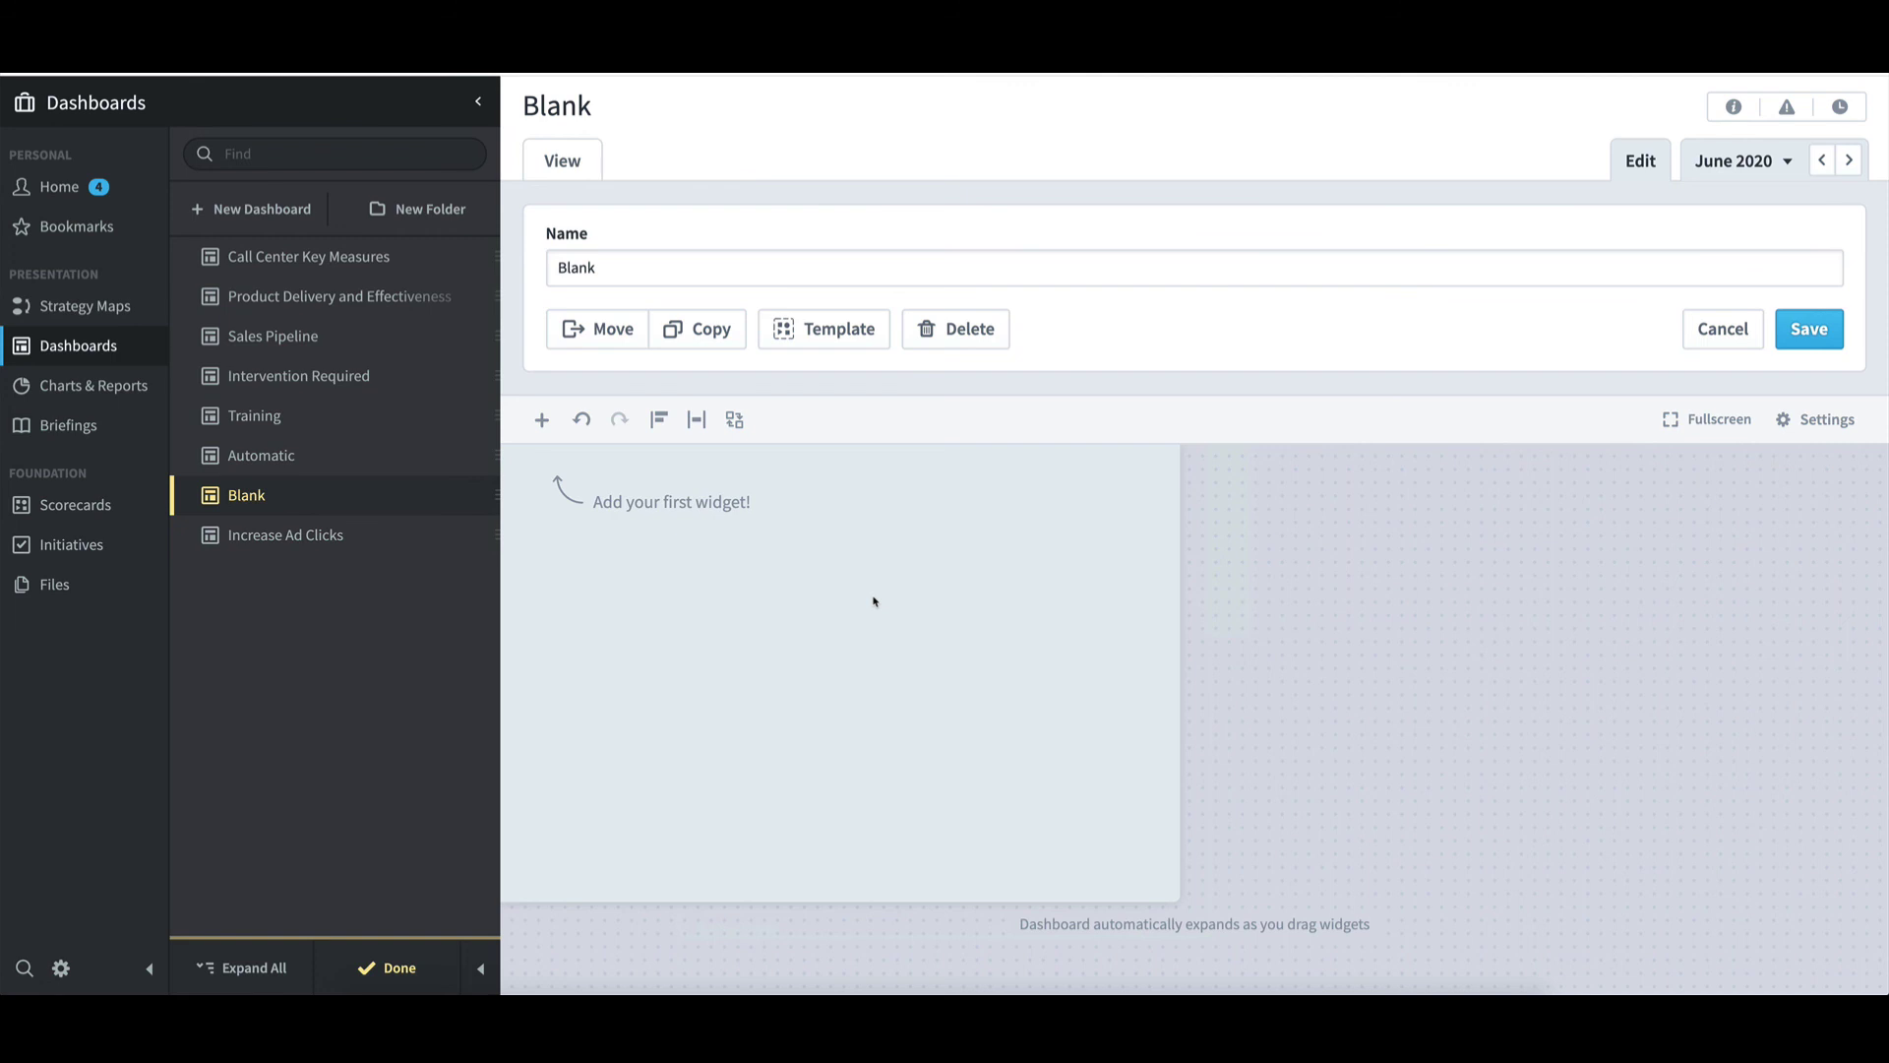
Add a Notes widget for the Total Gross Profit scorecard item under Financial > Increase Profit
{"action": "left_click", "coordinate": [542, 420]}
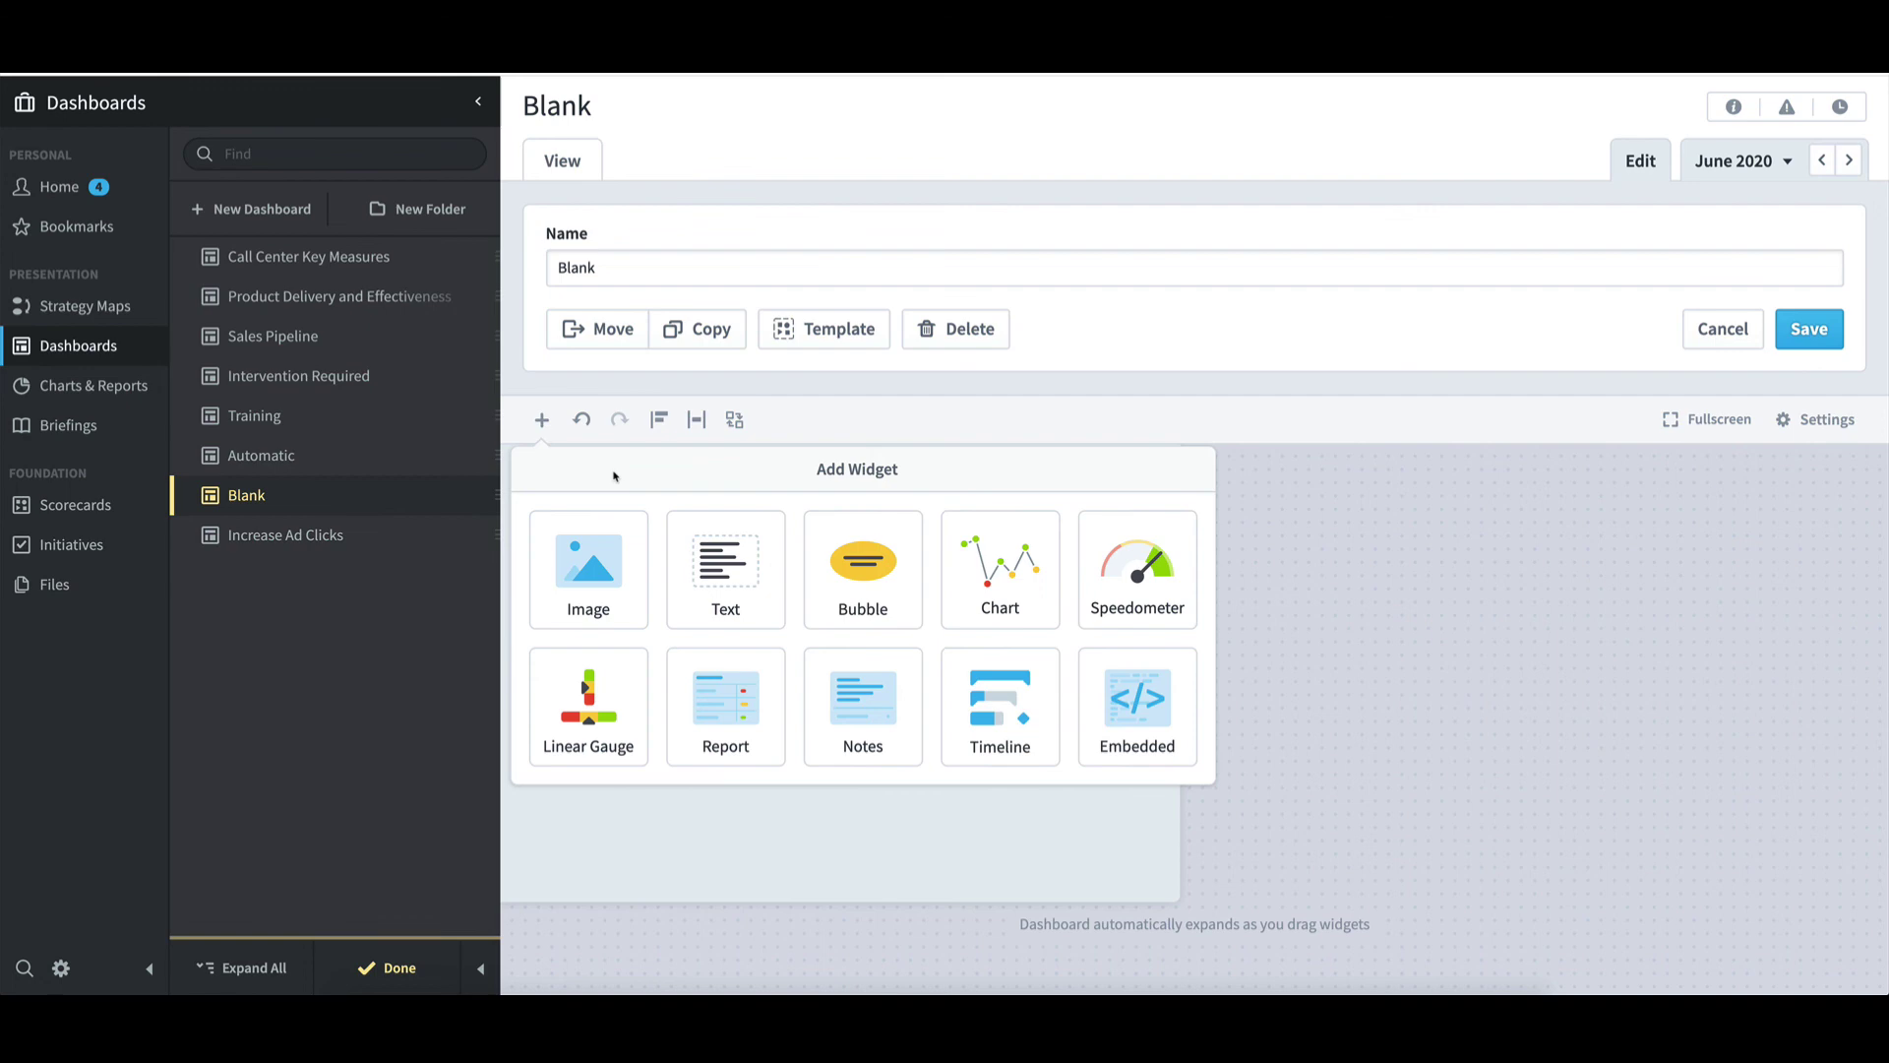
{"action": "left_click", "coordinate": [886, 712]}
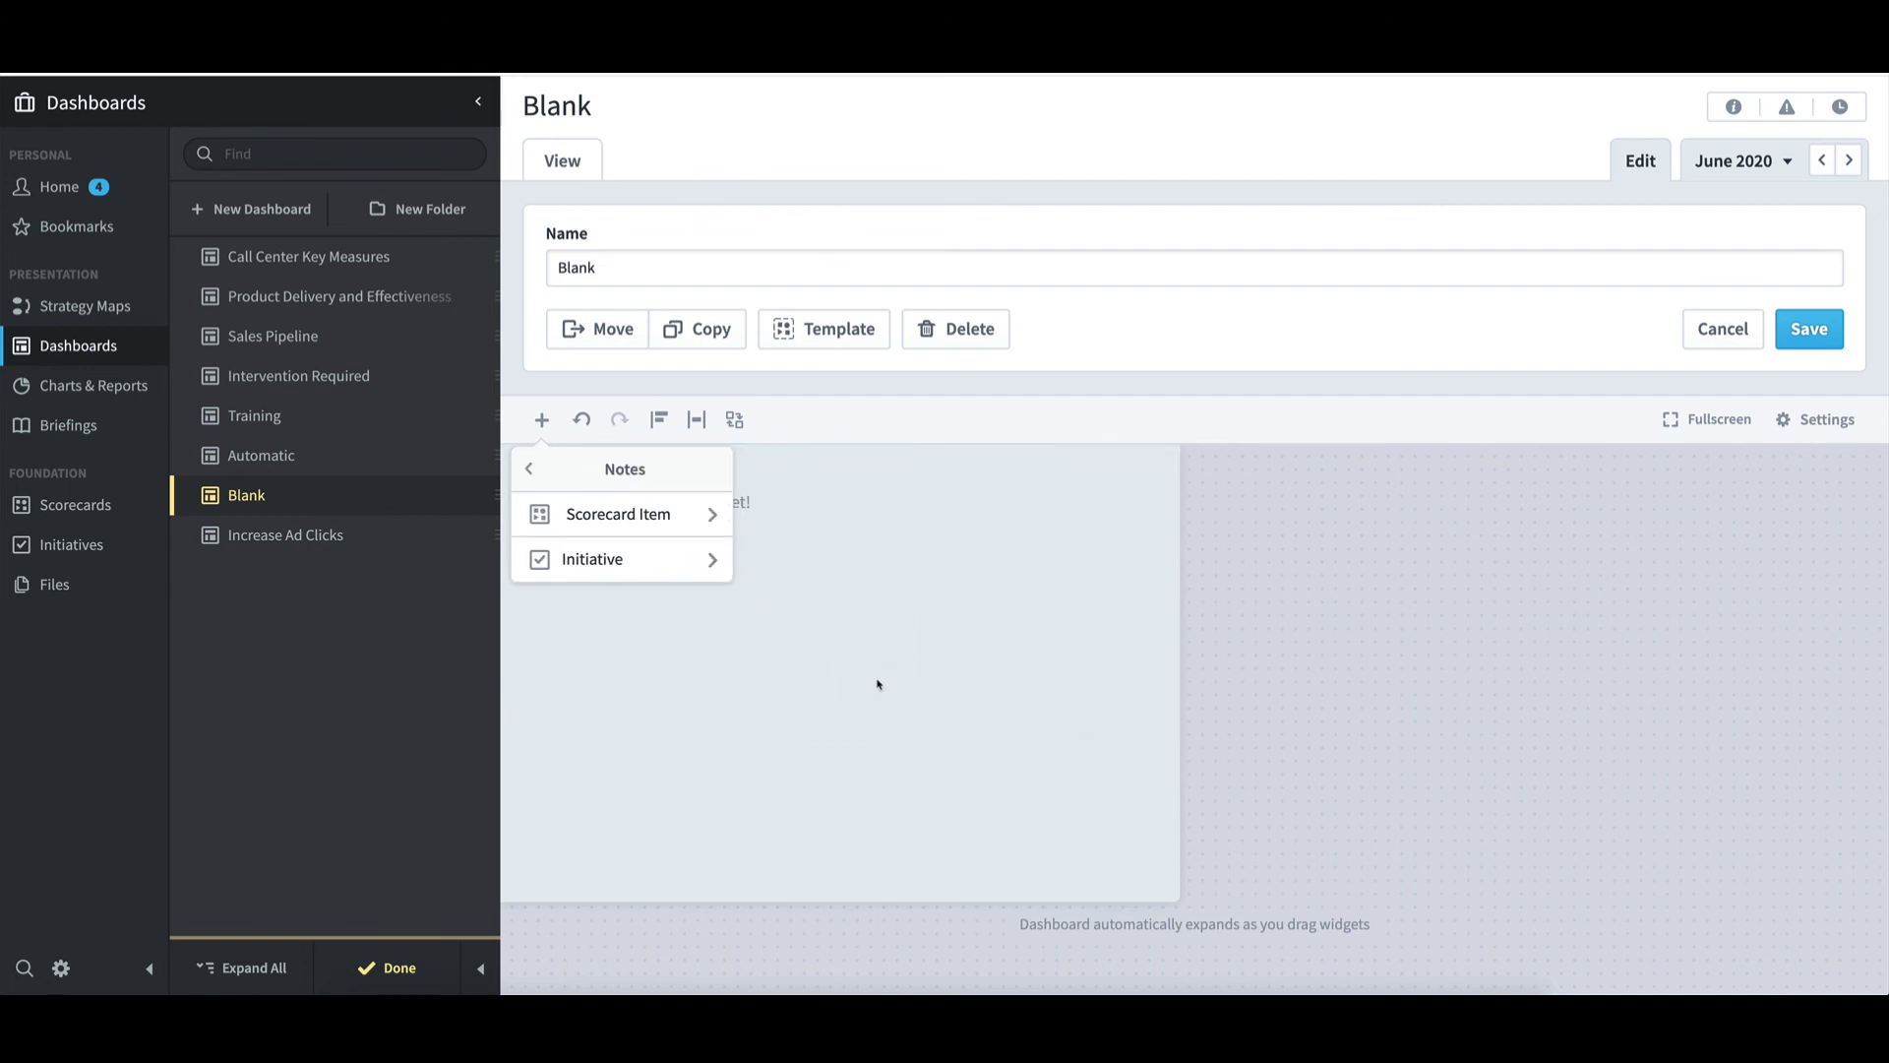
{"action": "left_click", "coordinate": [692, 525]}
{"action": "left_click", "coordinate": [900, 609]}
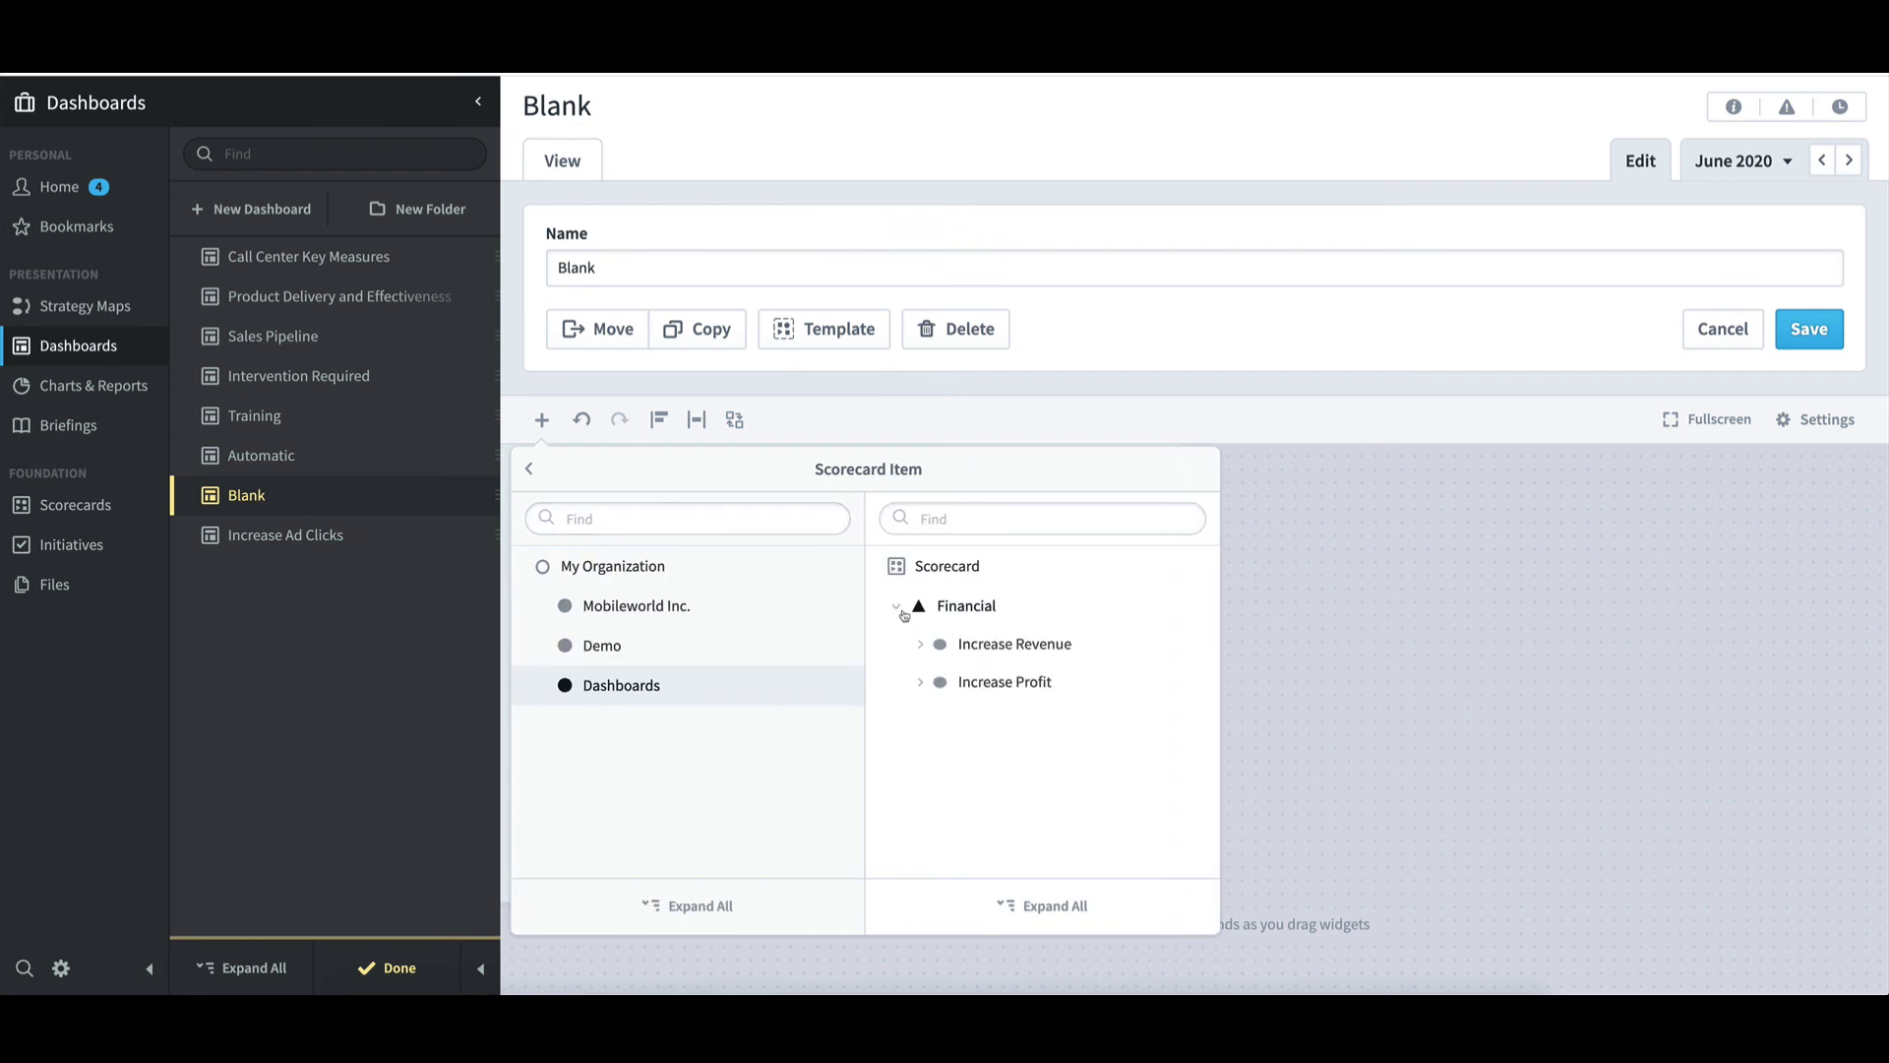
{"action": "left_click", "coordinate": [921, 684]}
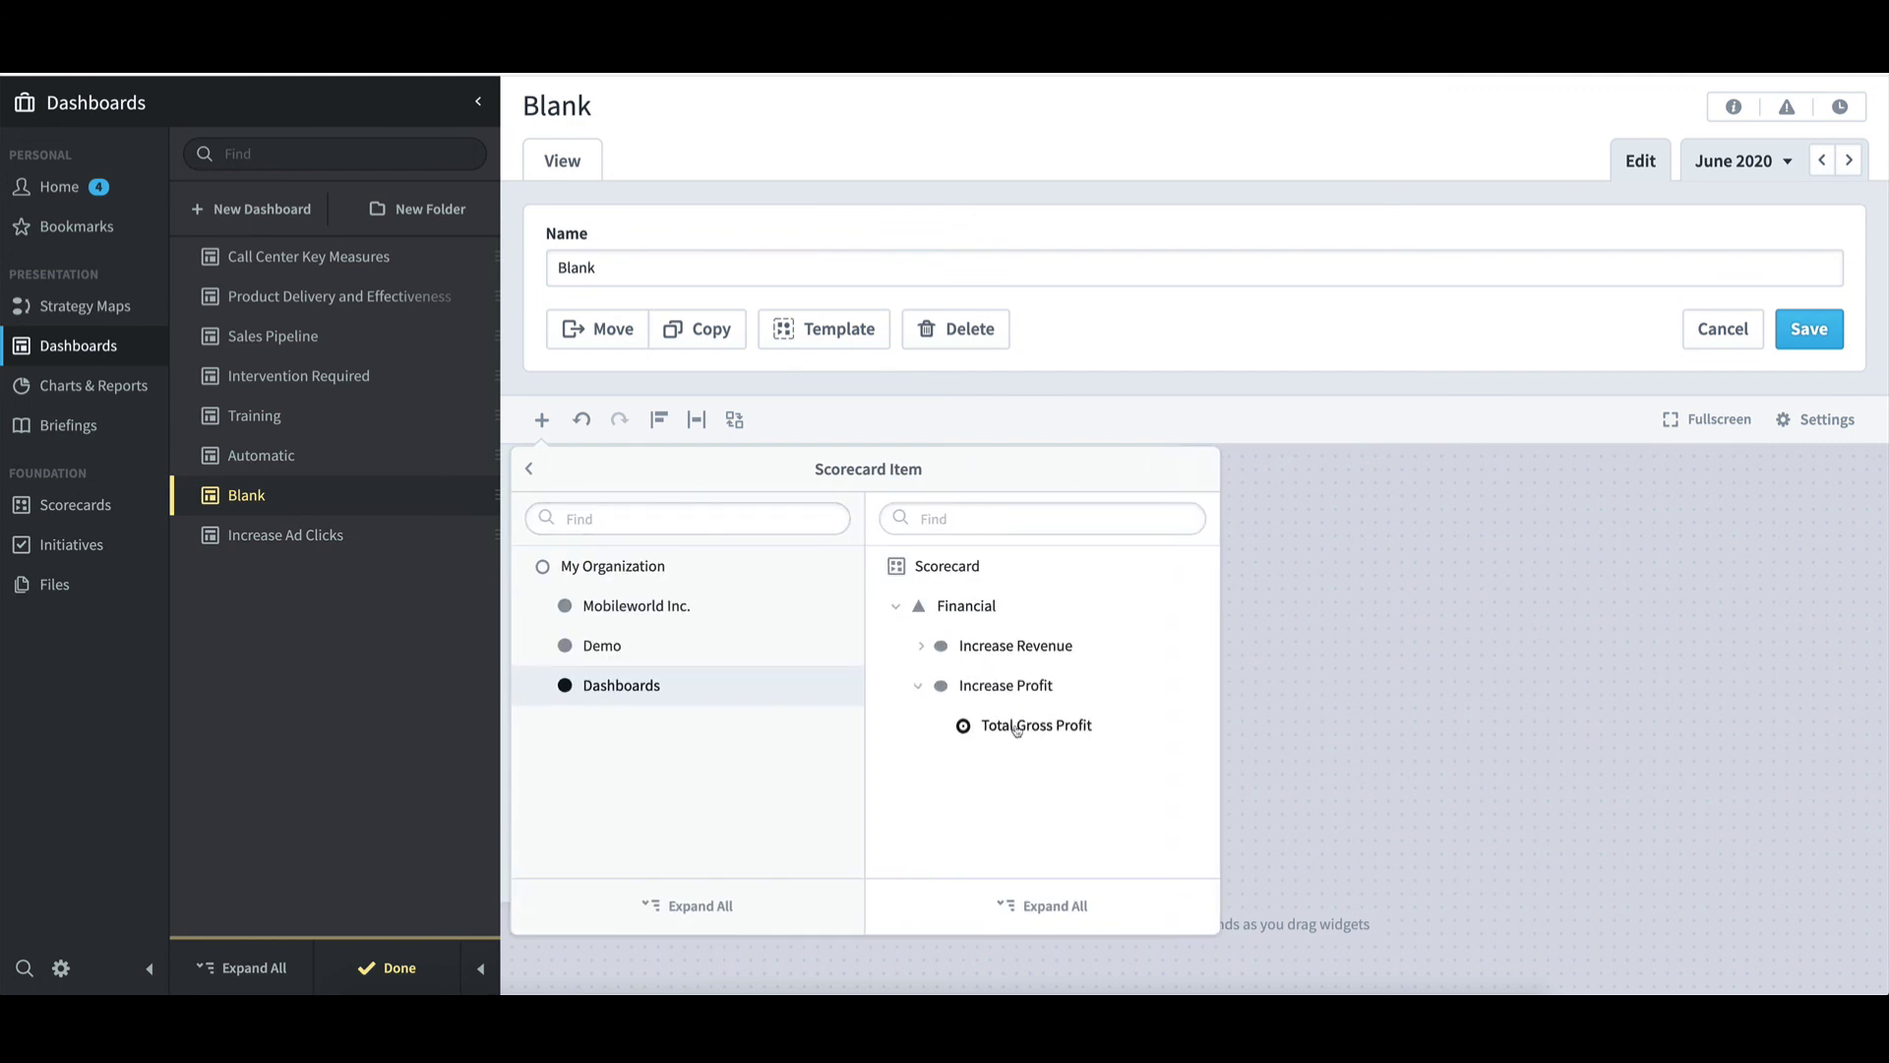
{"action": "mouse_move", "coordinate": [1014, 726]}
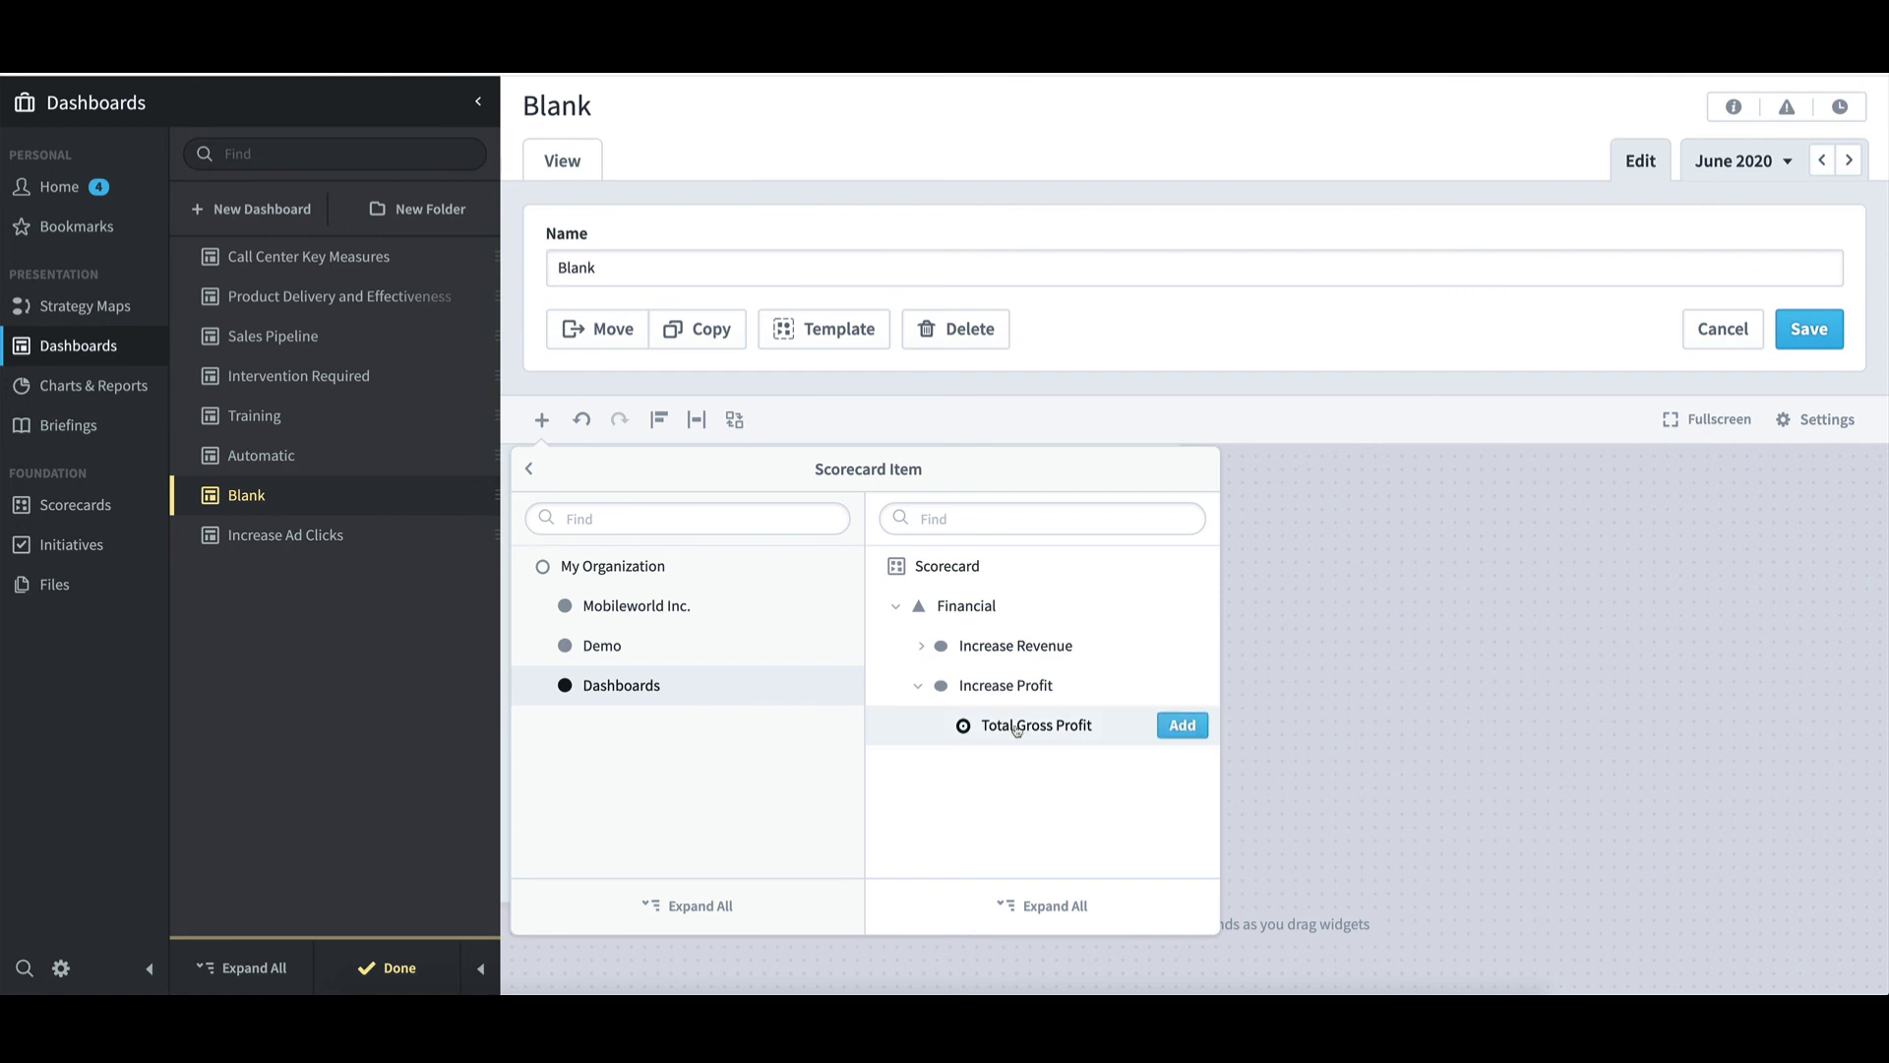
{"action": "left_click", "coordinate": [1183, 726]}
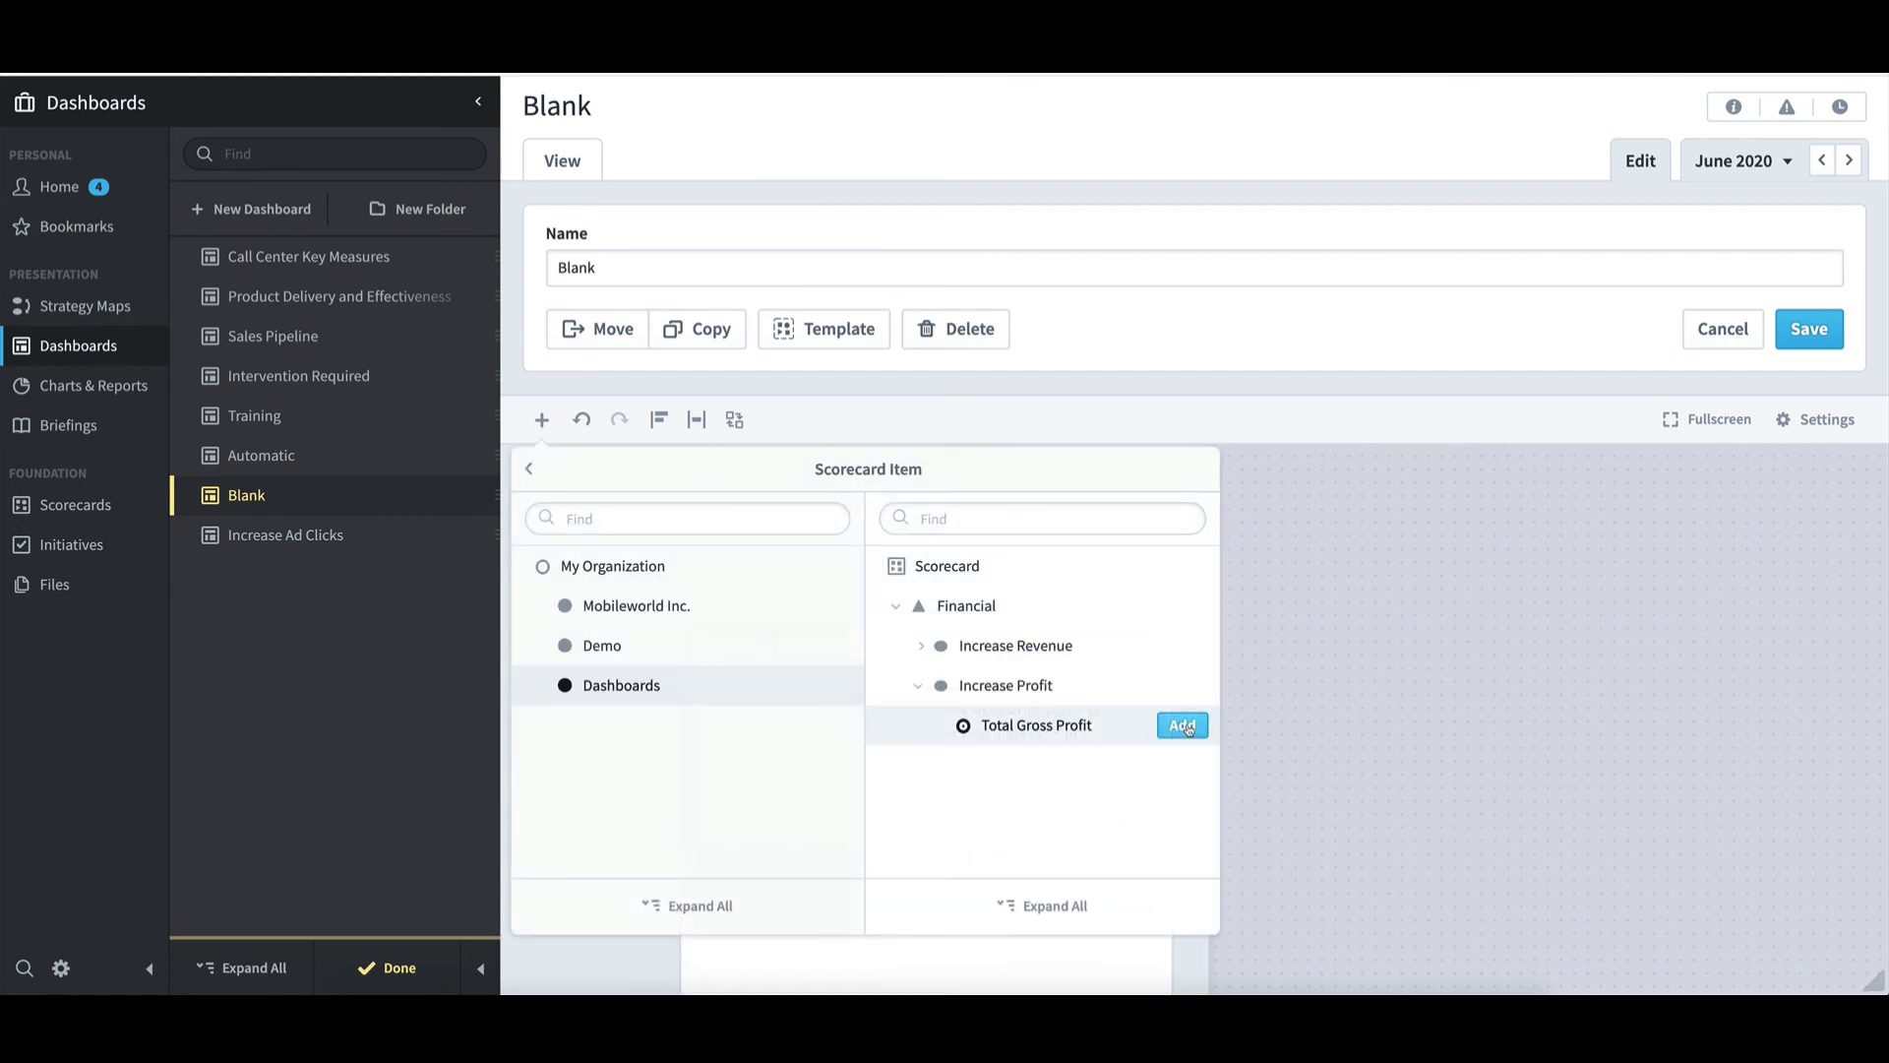
{"action": "left_click", "coordinate": [1043, 972]}
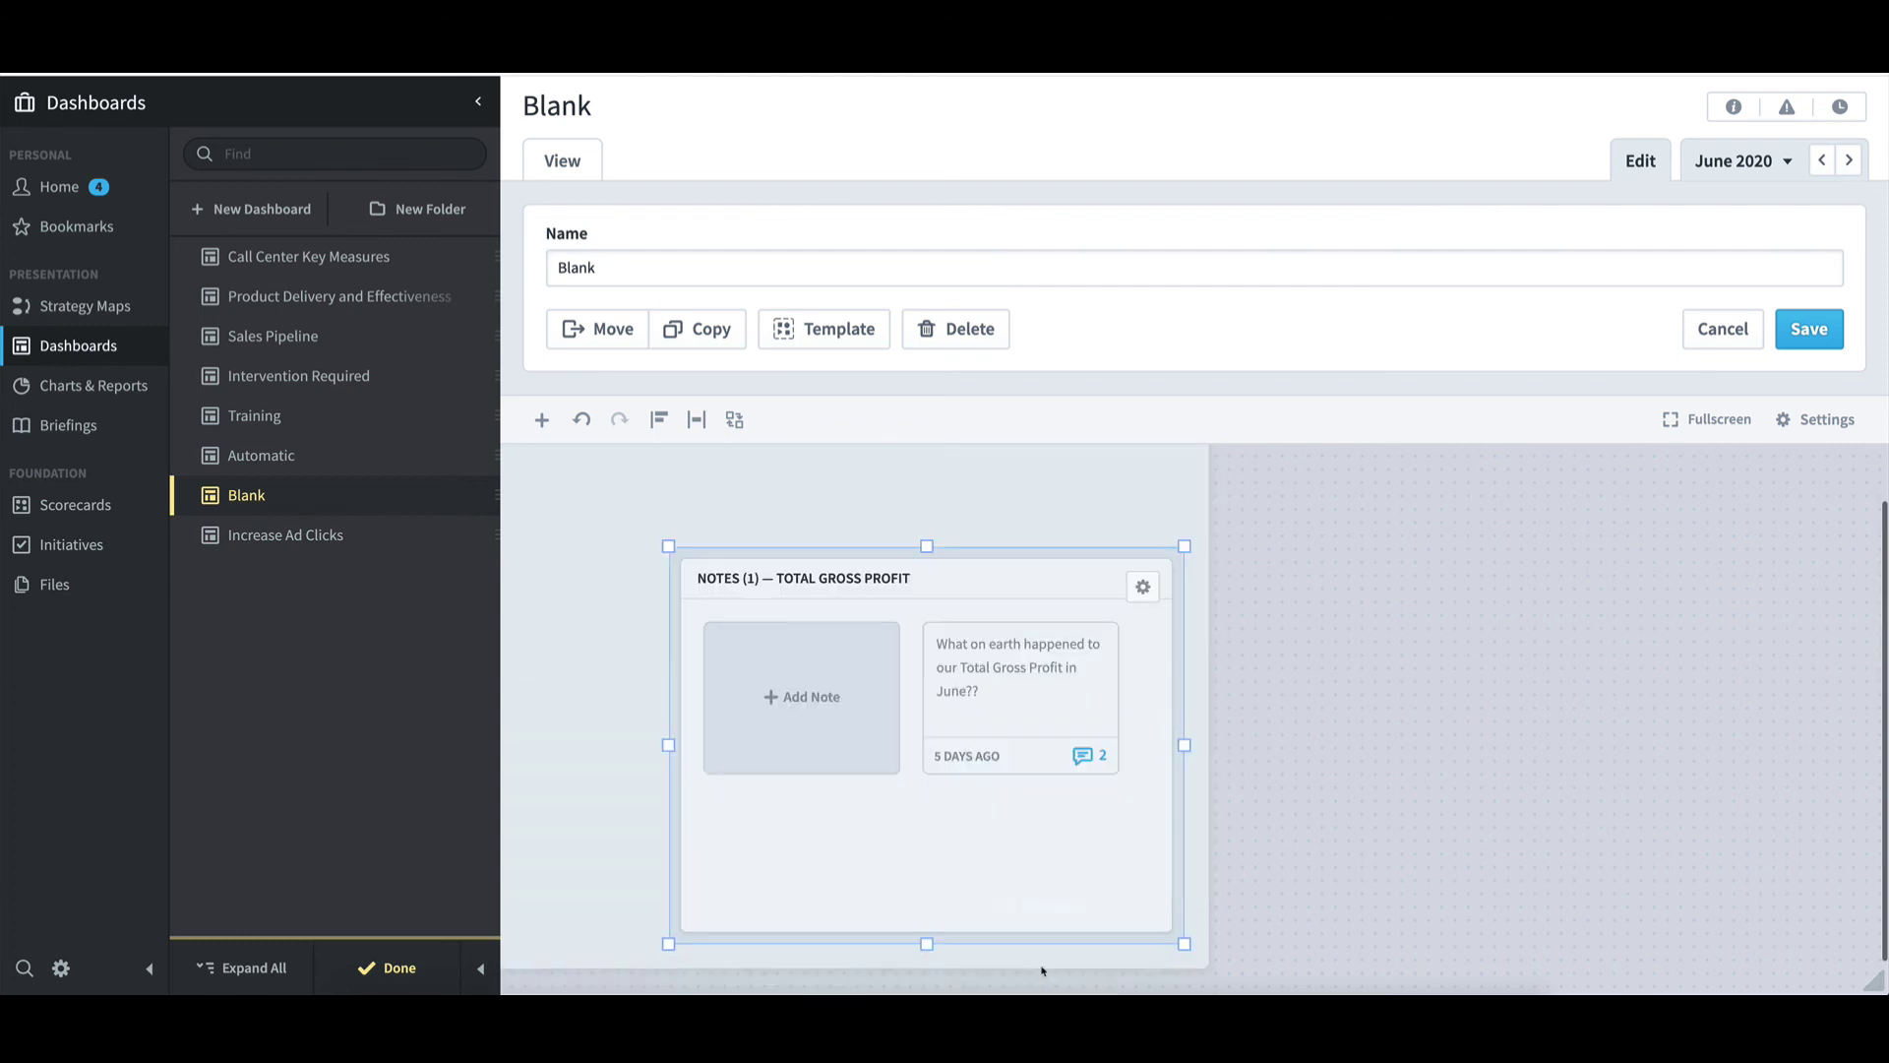
Set the notes widget to display as Full notes, showing replies
{"action": "left_click", "coordinate": [1144, 588]}
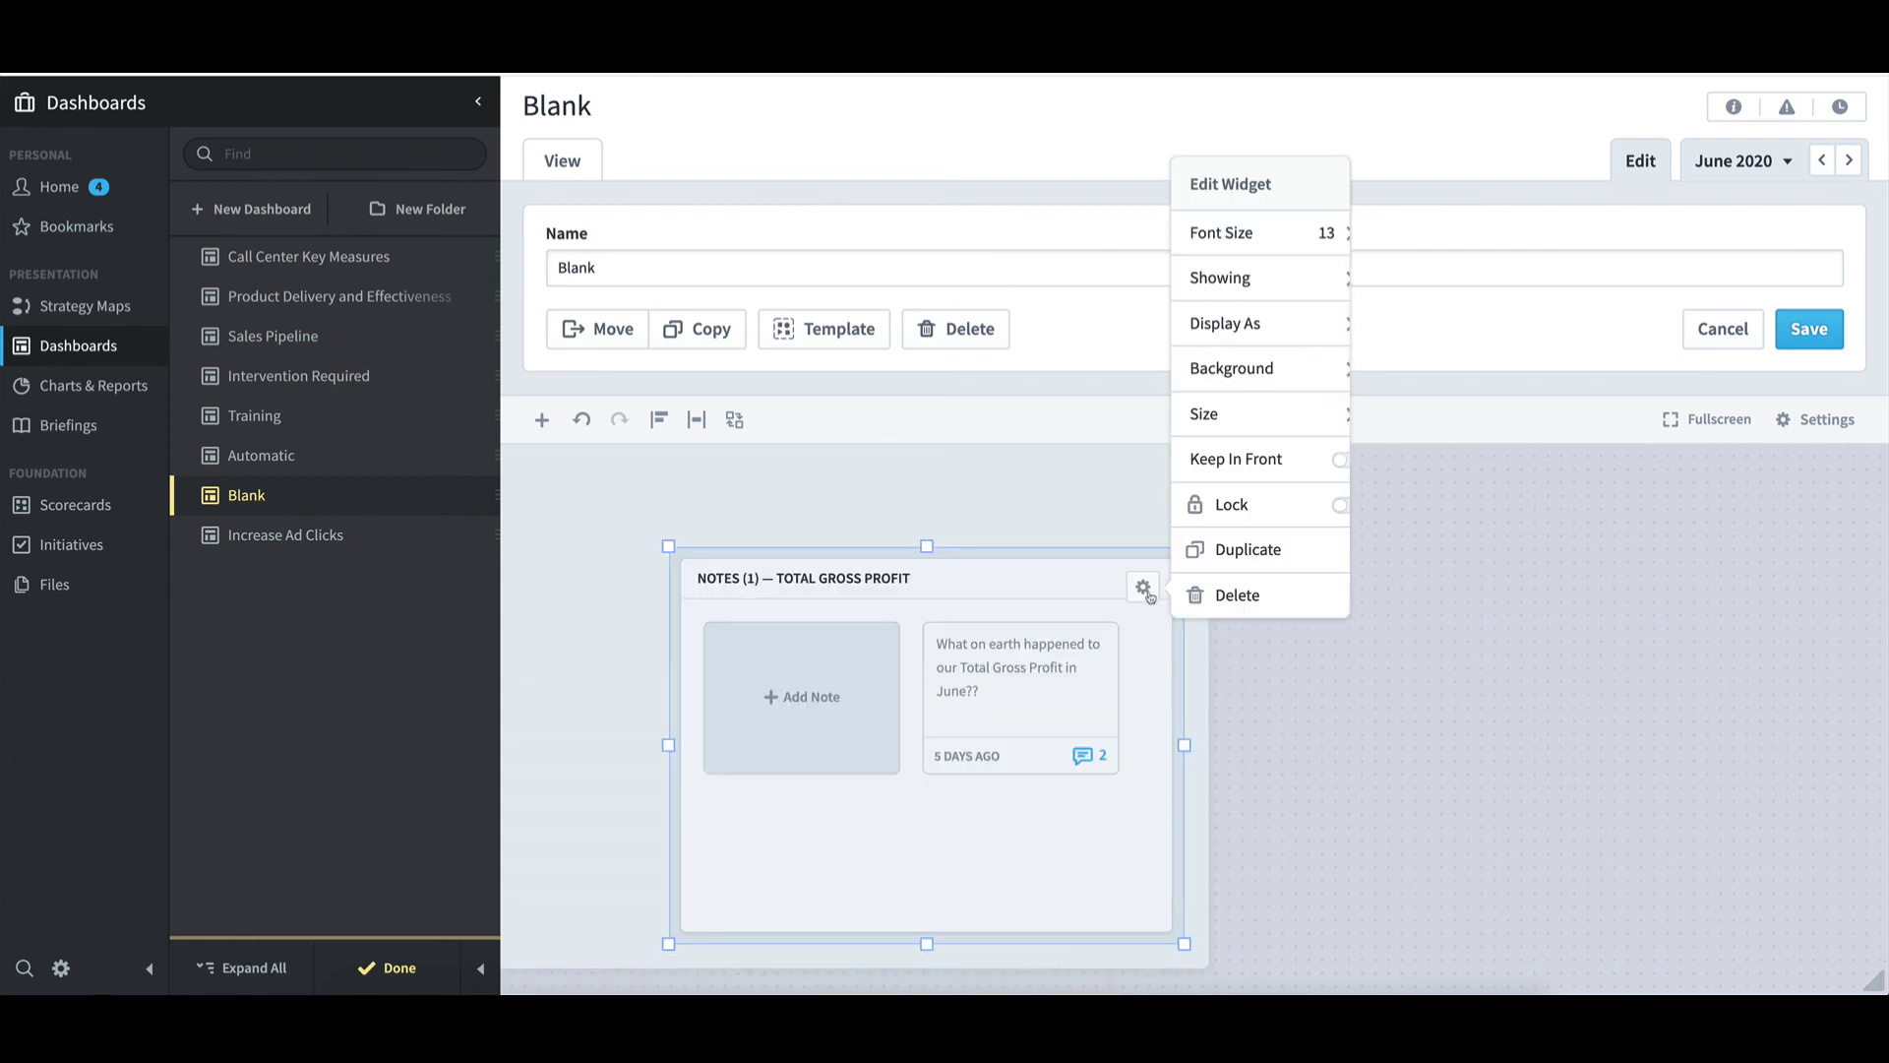
{"action": "left_click", "coordinate": [1262, 325]}
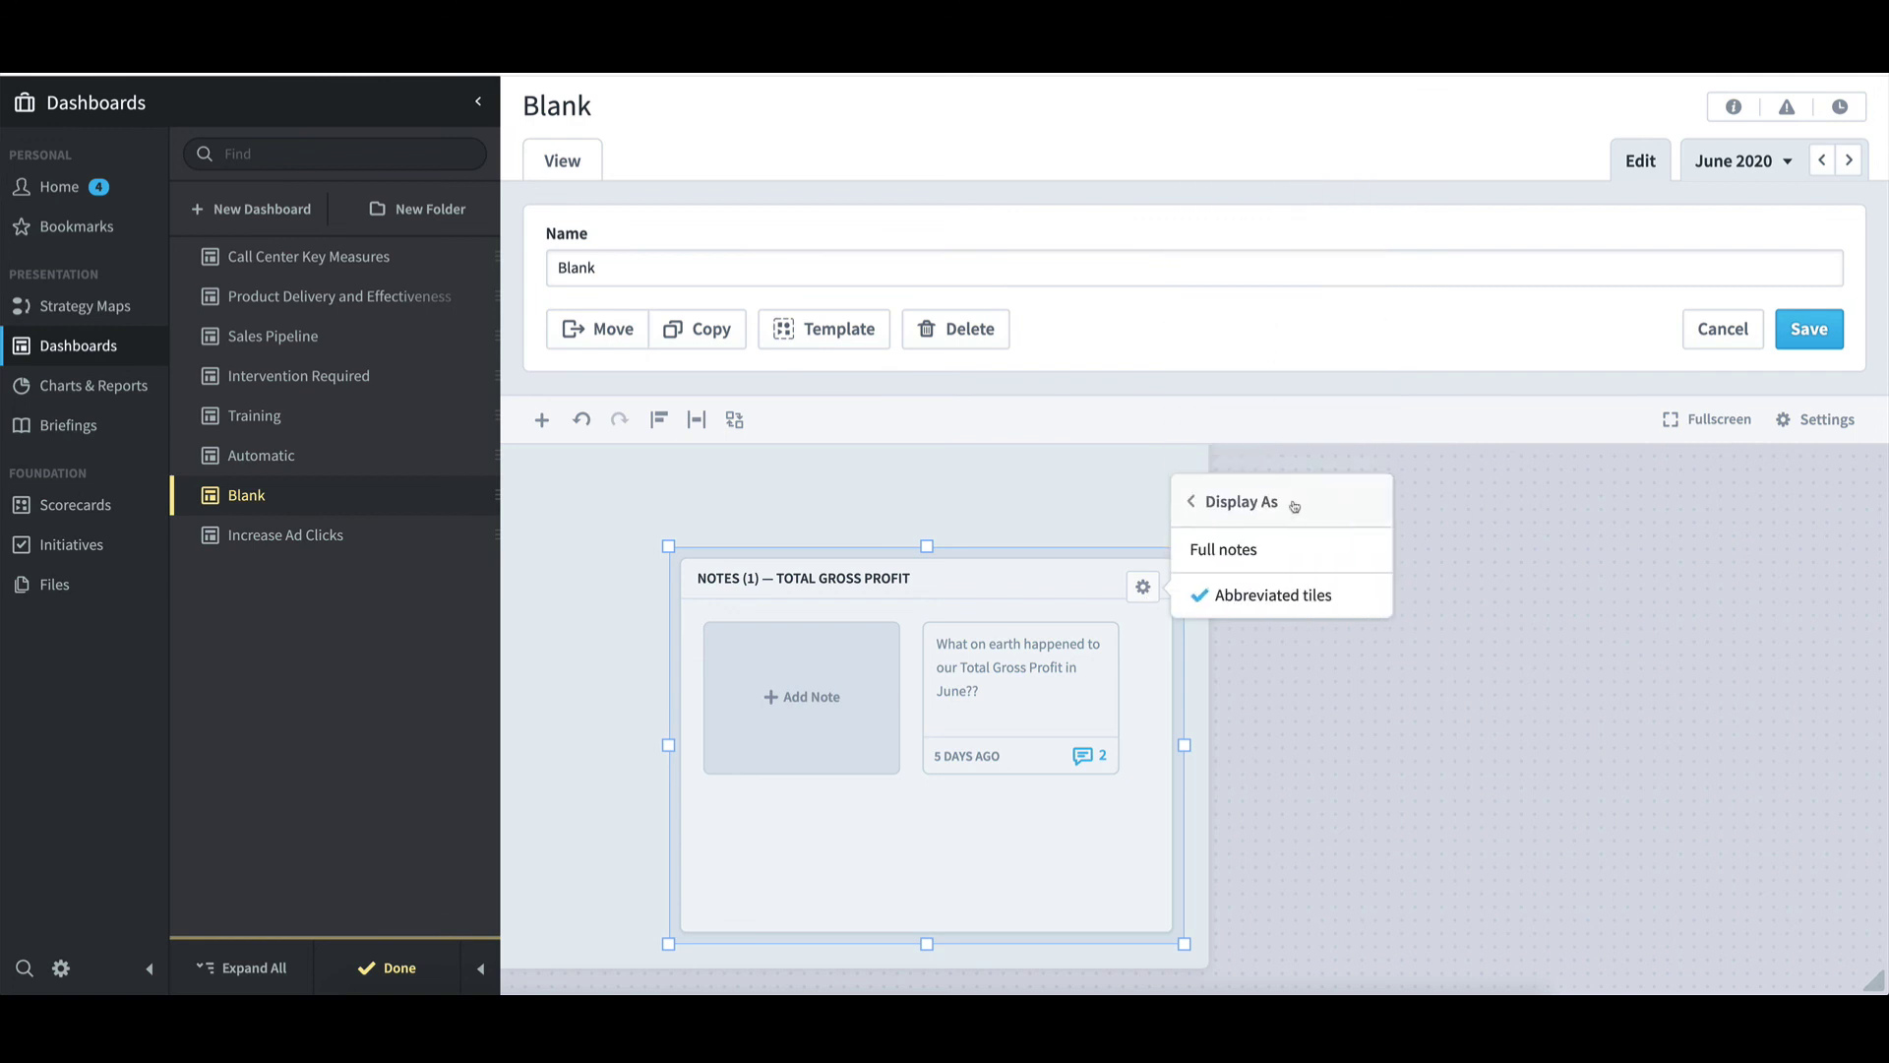
{"action": "left_click", "coordinate": [1302, 559]}
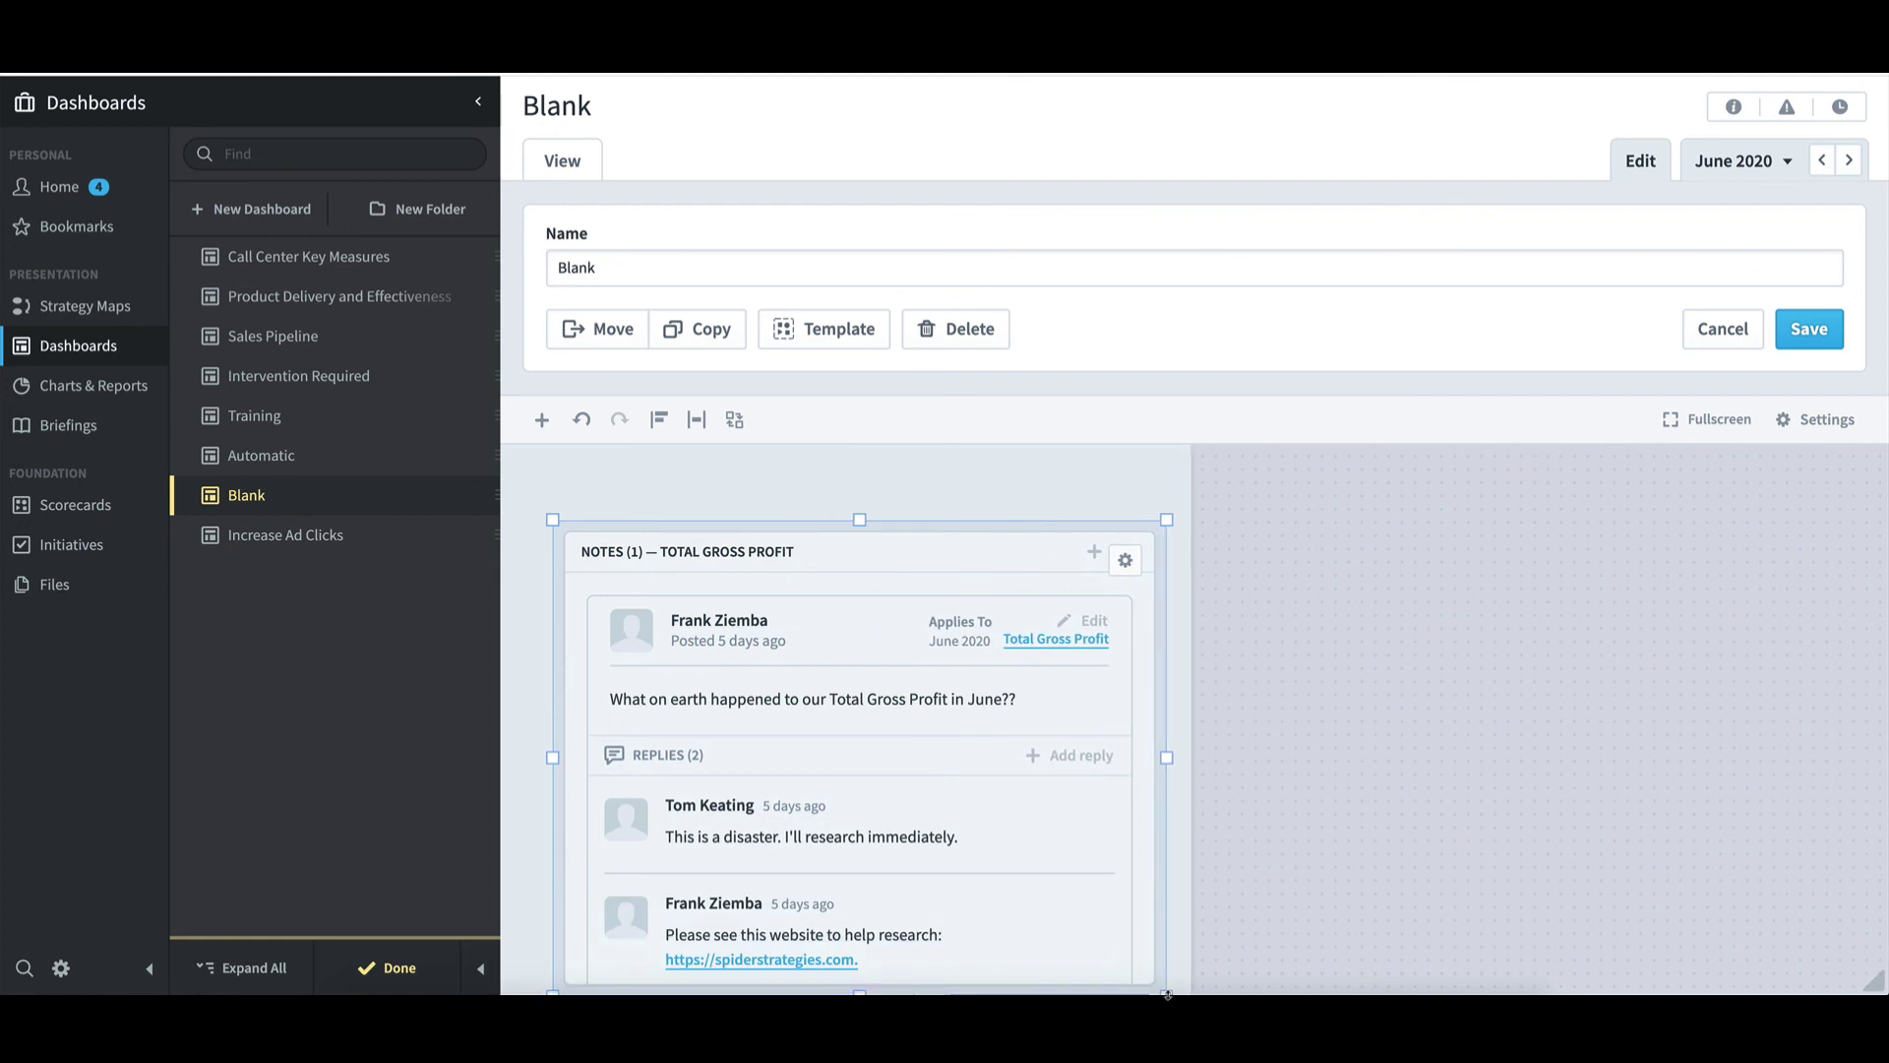
{"action": "scroll", "coordinate": [1240, 922], "scroll_direction": "down", "scroll_amount": 1}
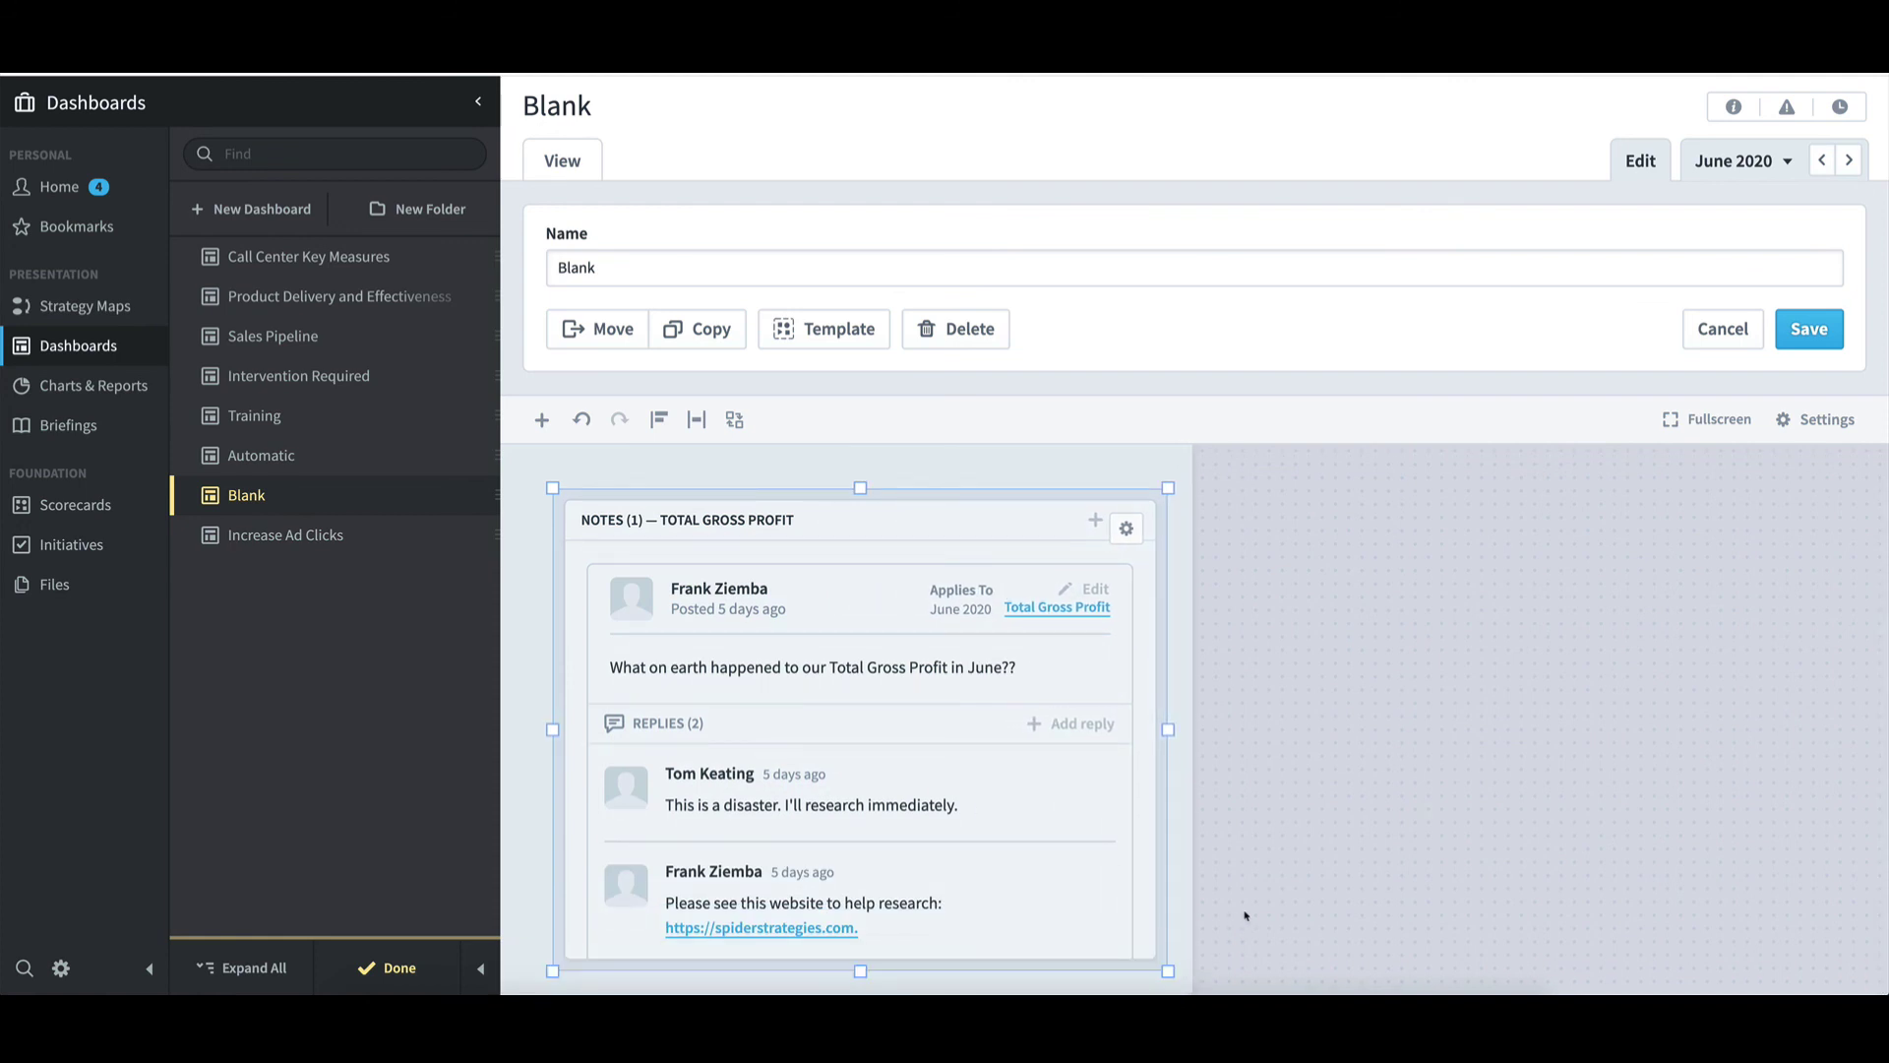
{"action": "scroll", "coordinate": [1151, 689], "scroll_direction": "up", "scroll_amount": 1}
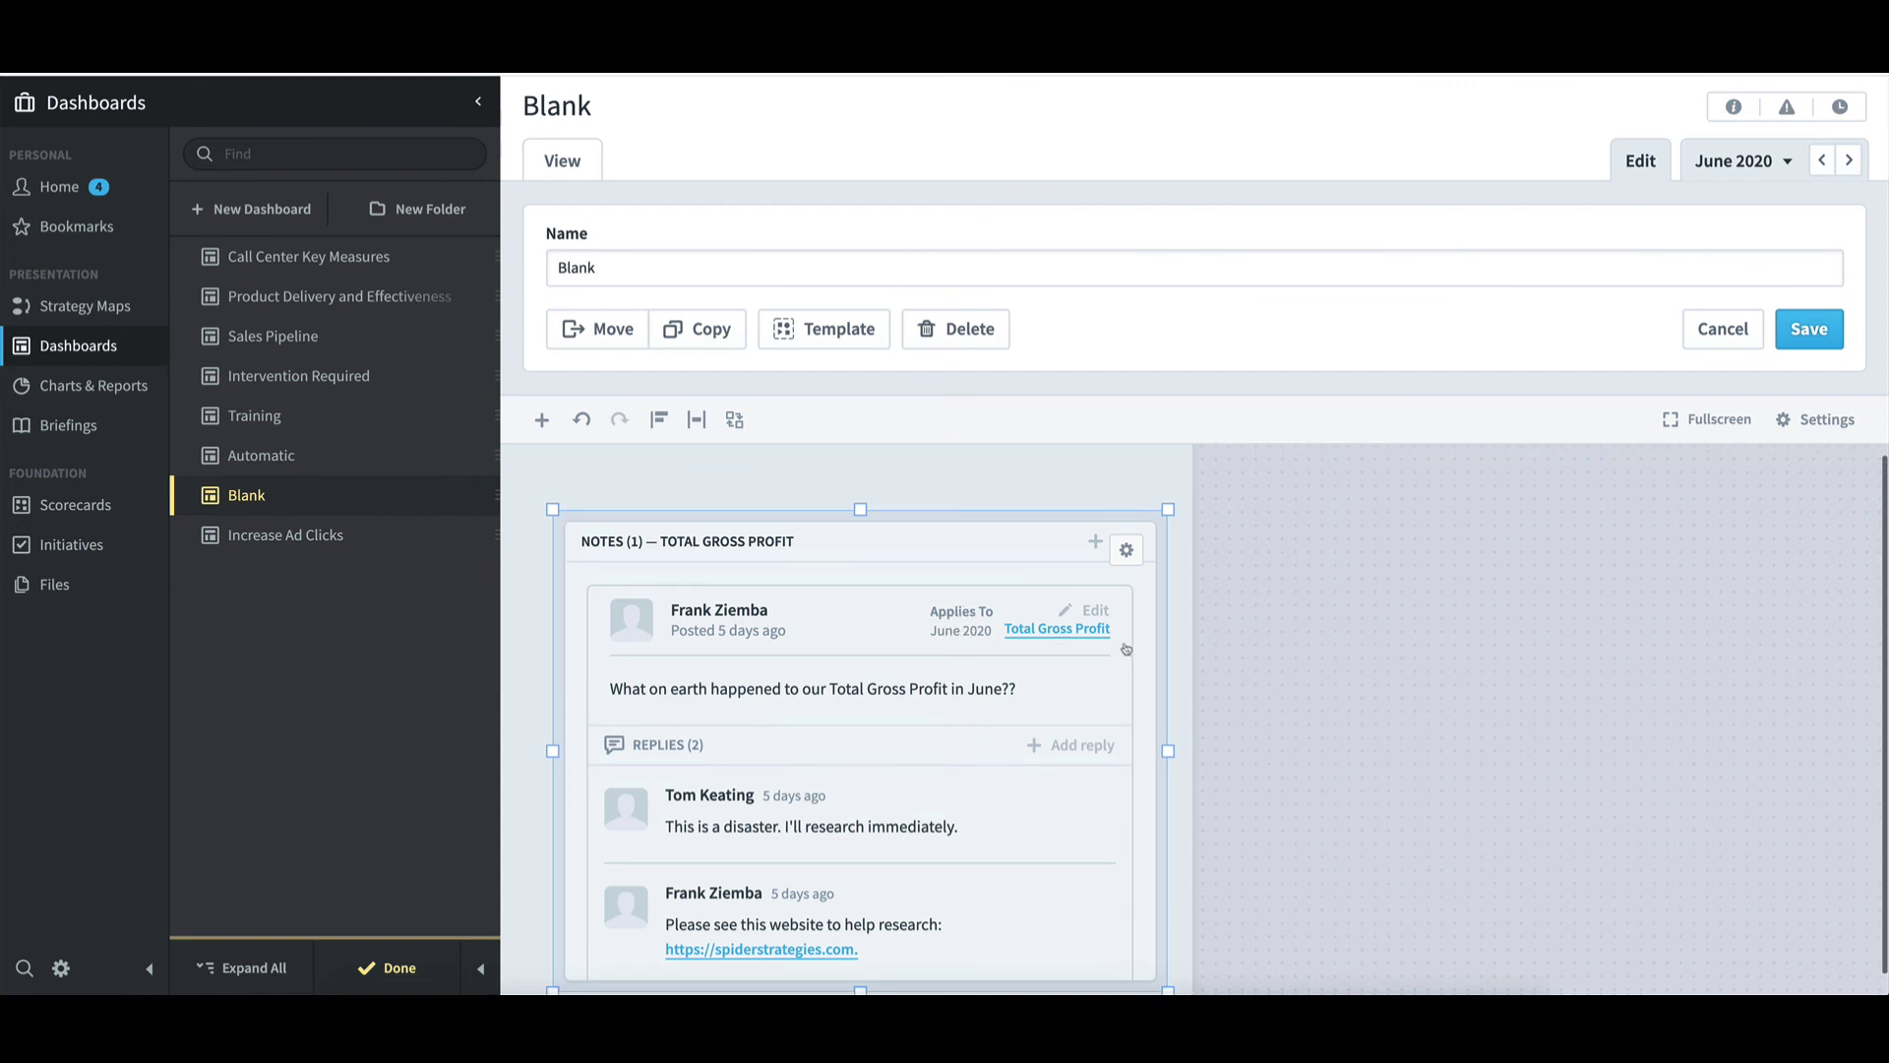
Change the notes widget's font size from 15 to 13
{"action": "left_click", "coordinate": [1127, 554]}
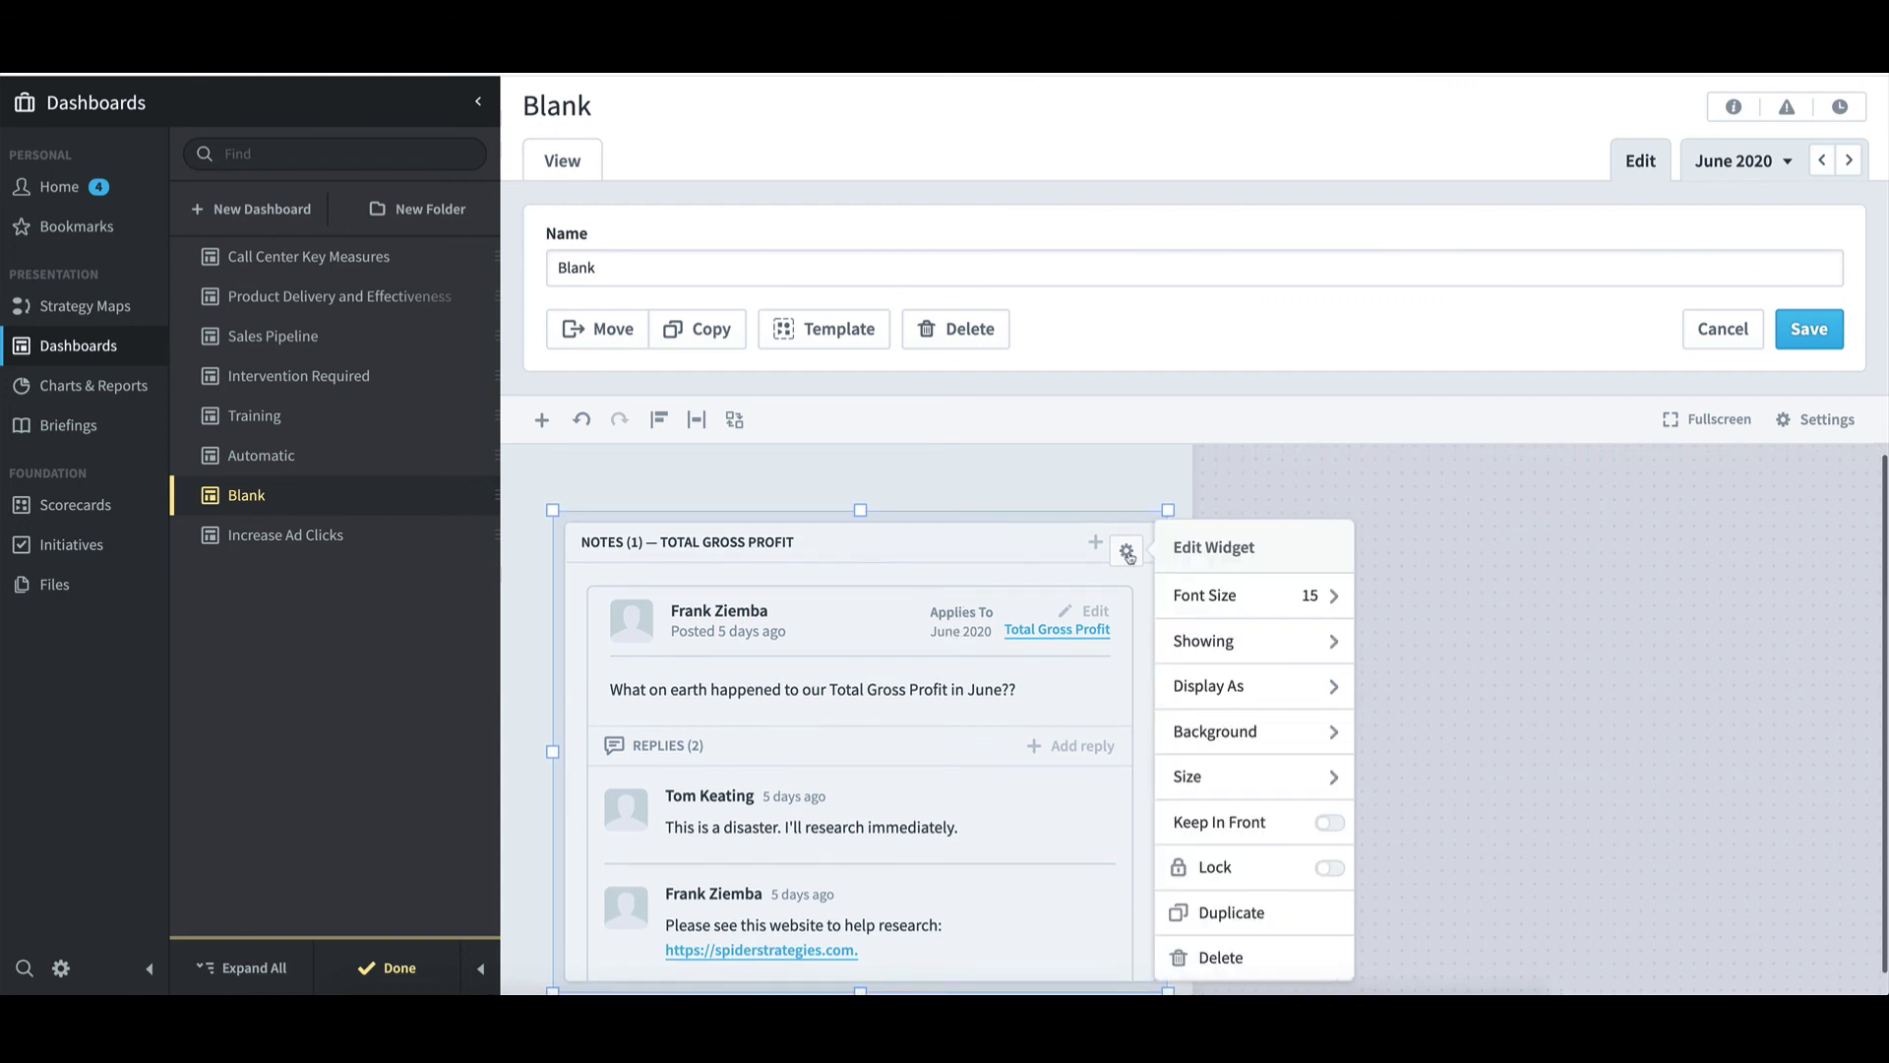
{"action": "left_click", "coordinate": [1221, 598]}
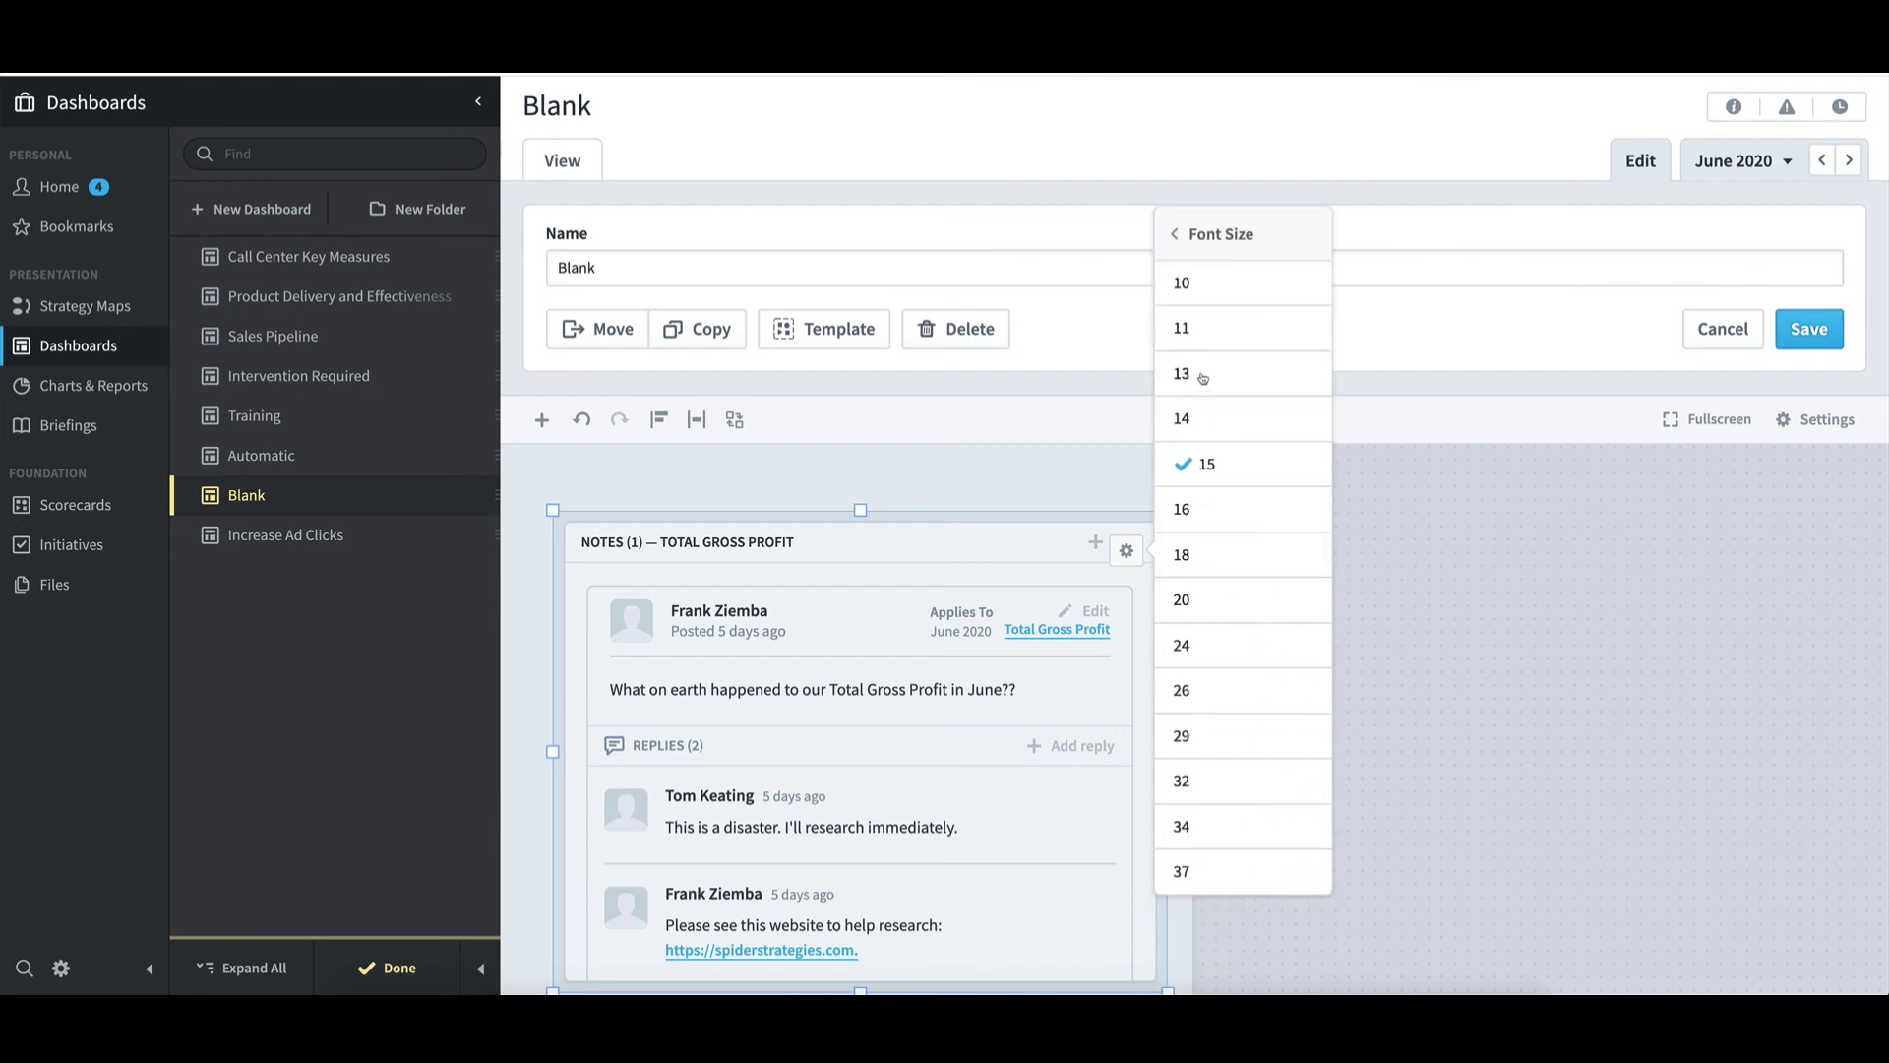
{"action": "left_click", "coordinate": [1203, 376]}
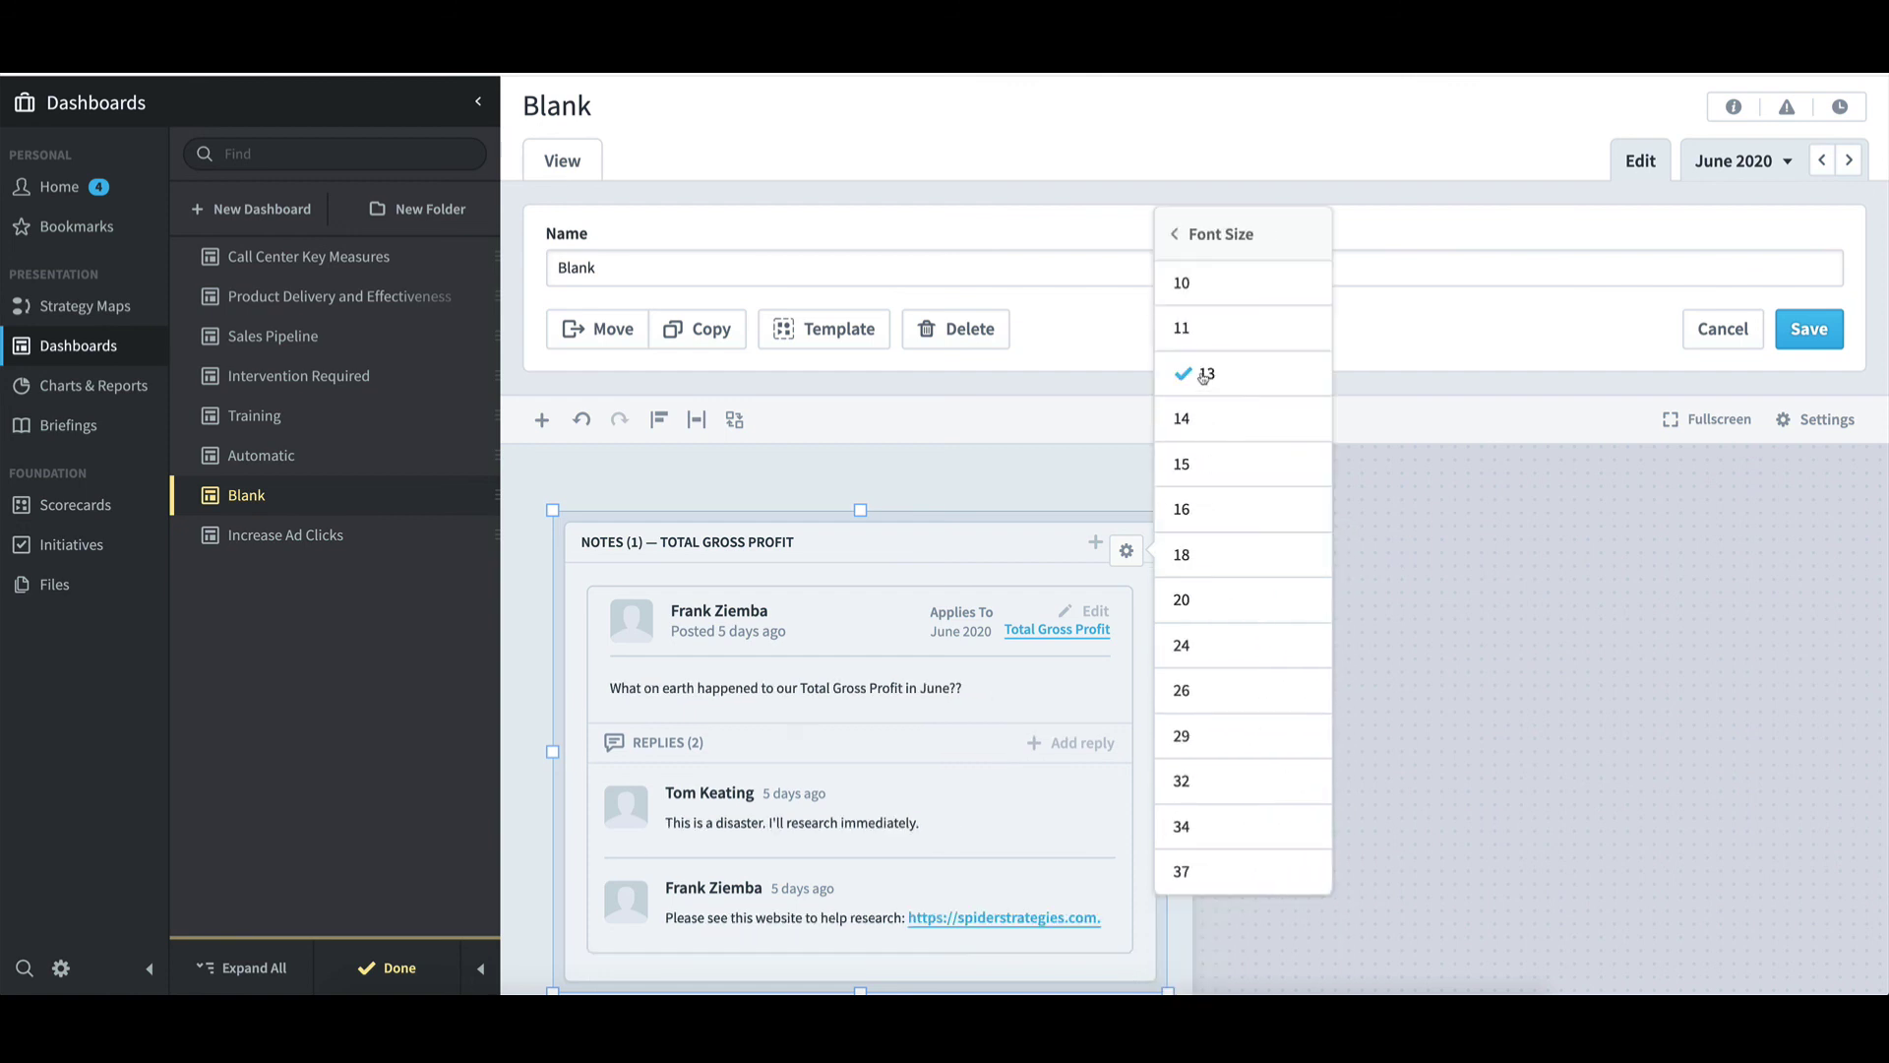
{"action": "left_click", "coordinate": [1420, 494]}
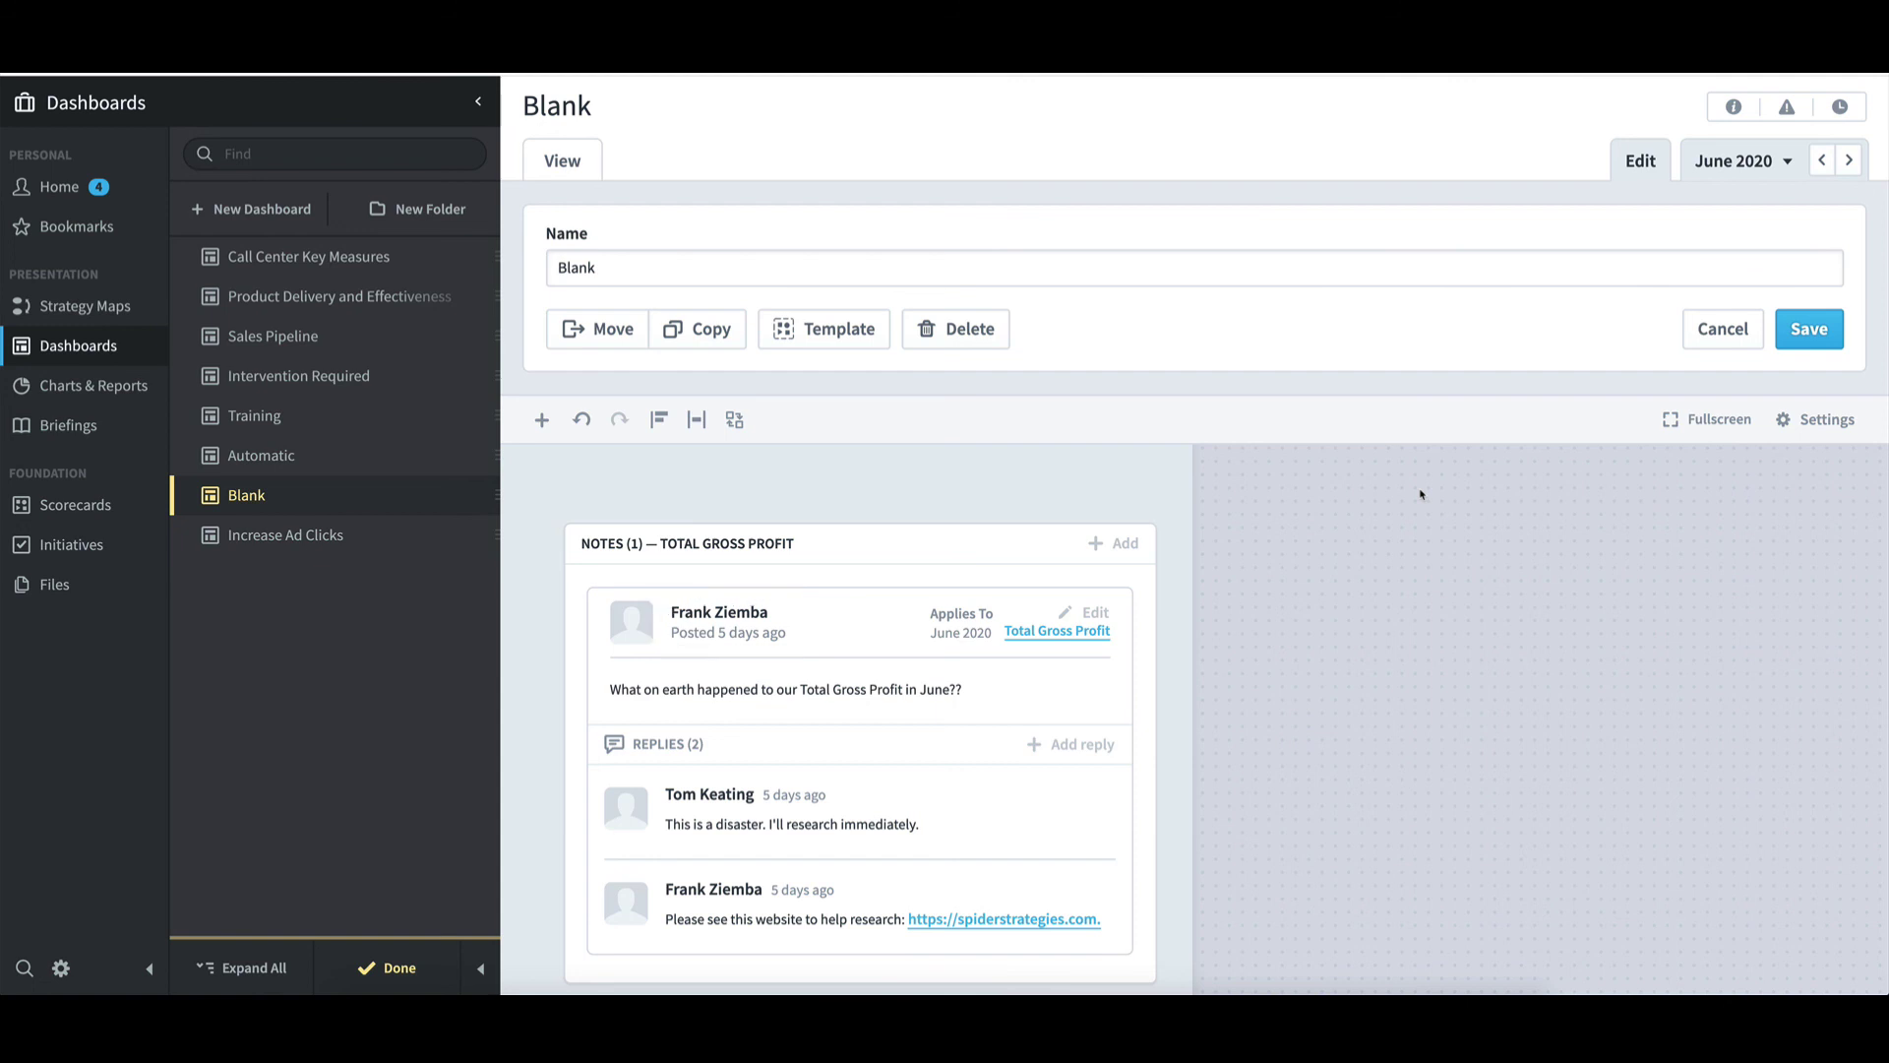
Hide the title, controls, date, author, calendar period, scorecard item and descendant notes
{"action": "mouse_move", "coordinate": [1135, 581]}
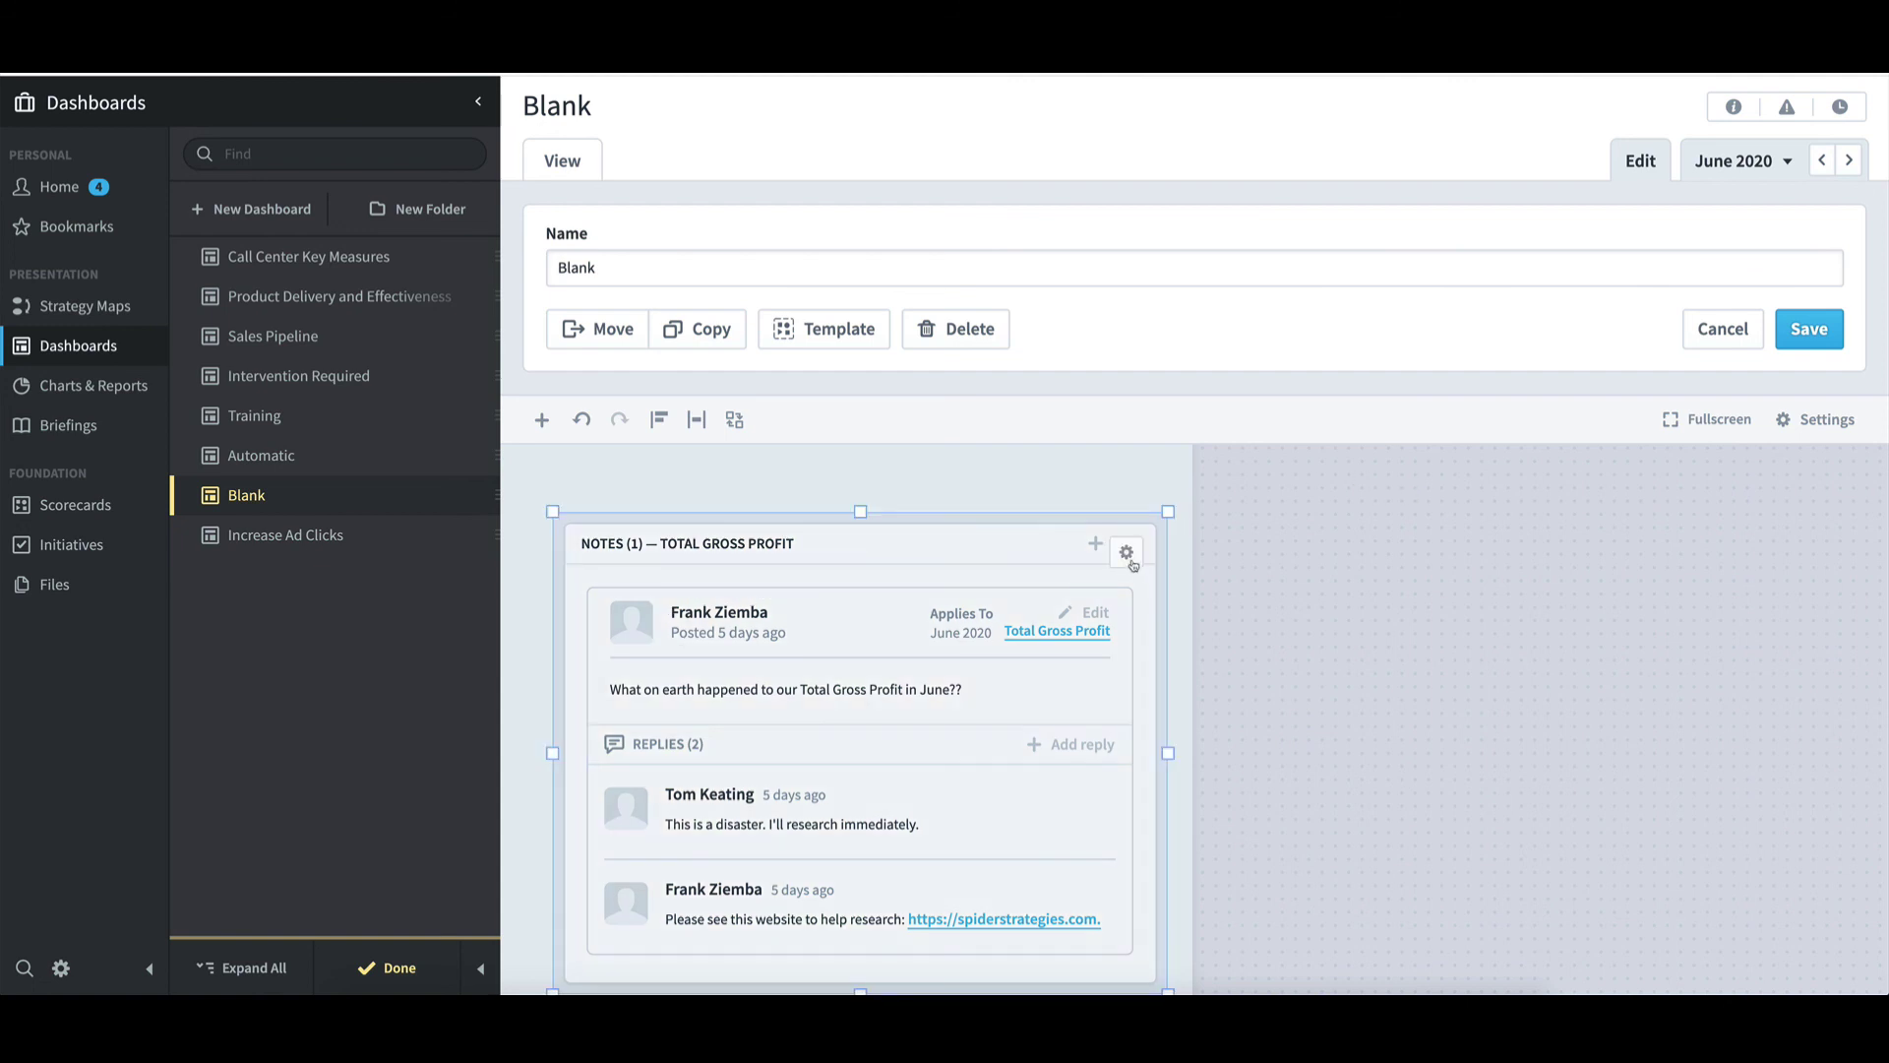
{"action": "left_click", "coordinate": [1128, 555]}
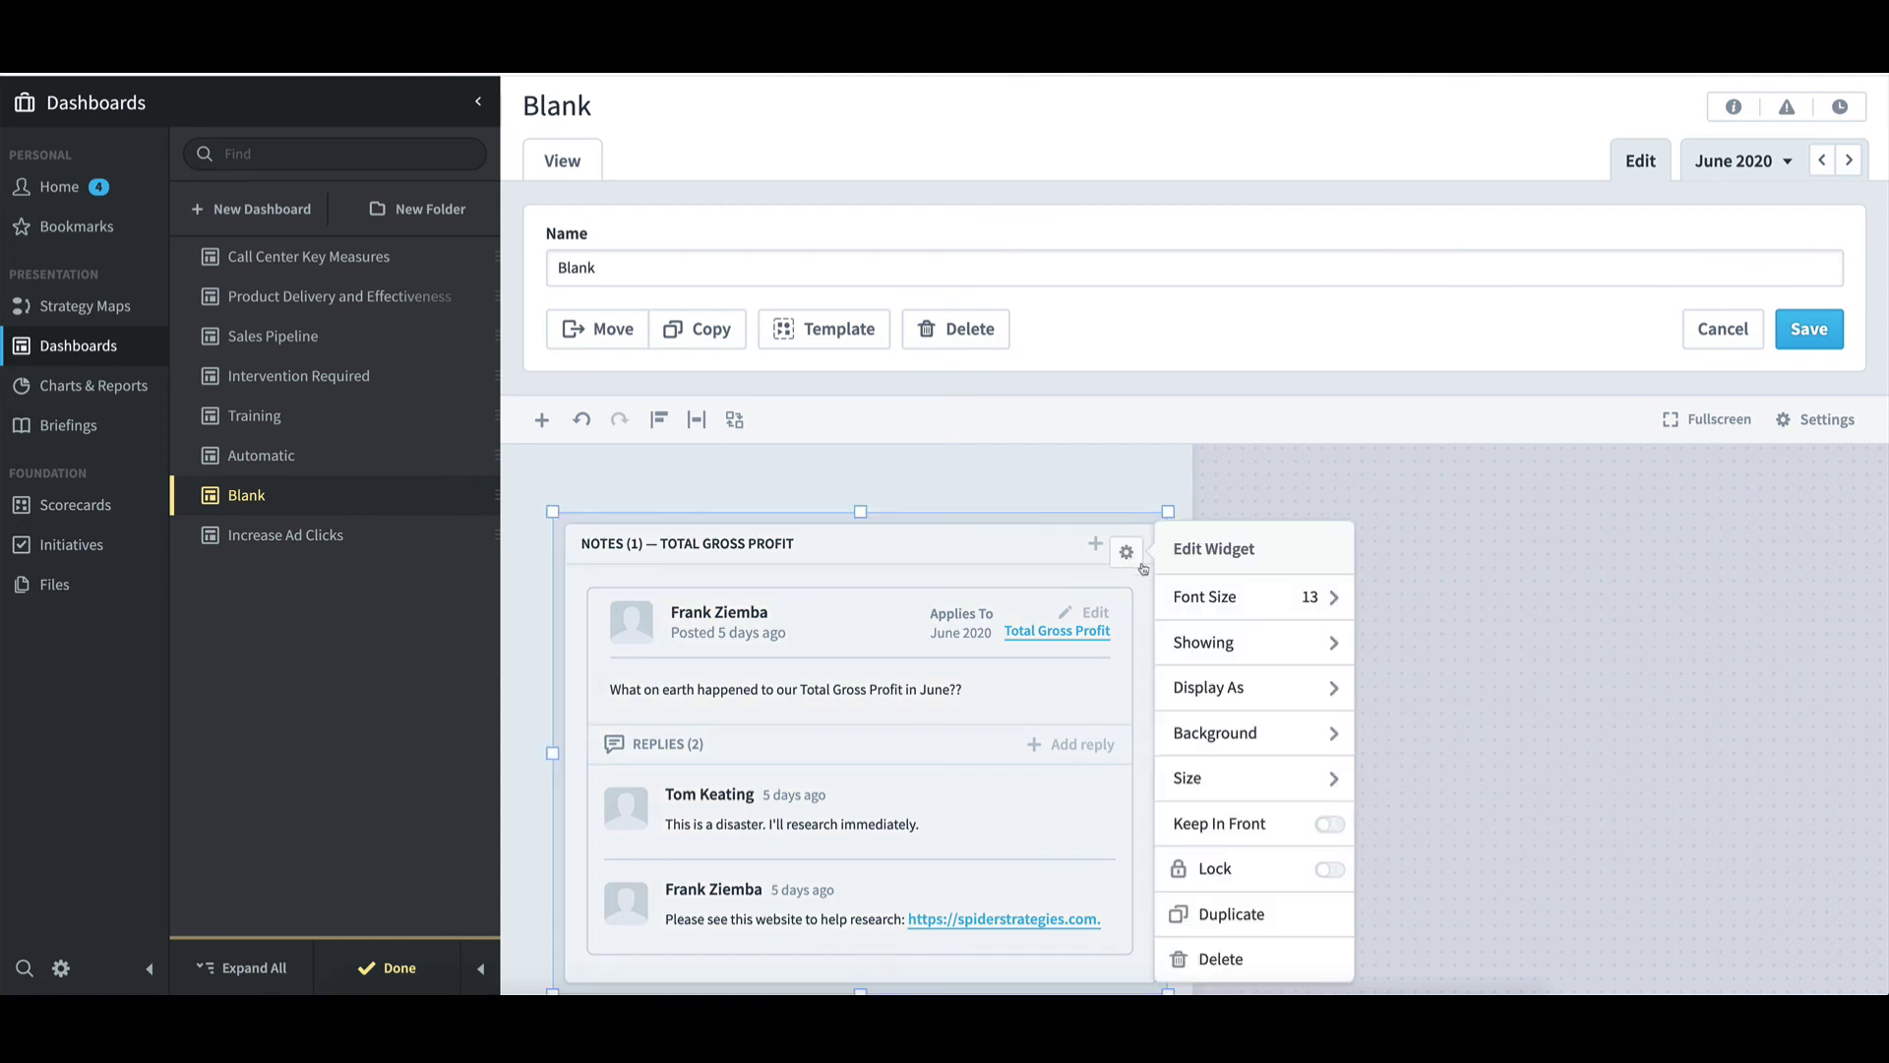
{"action": "left_click", "coordinate": [1222, 644]}
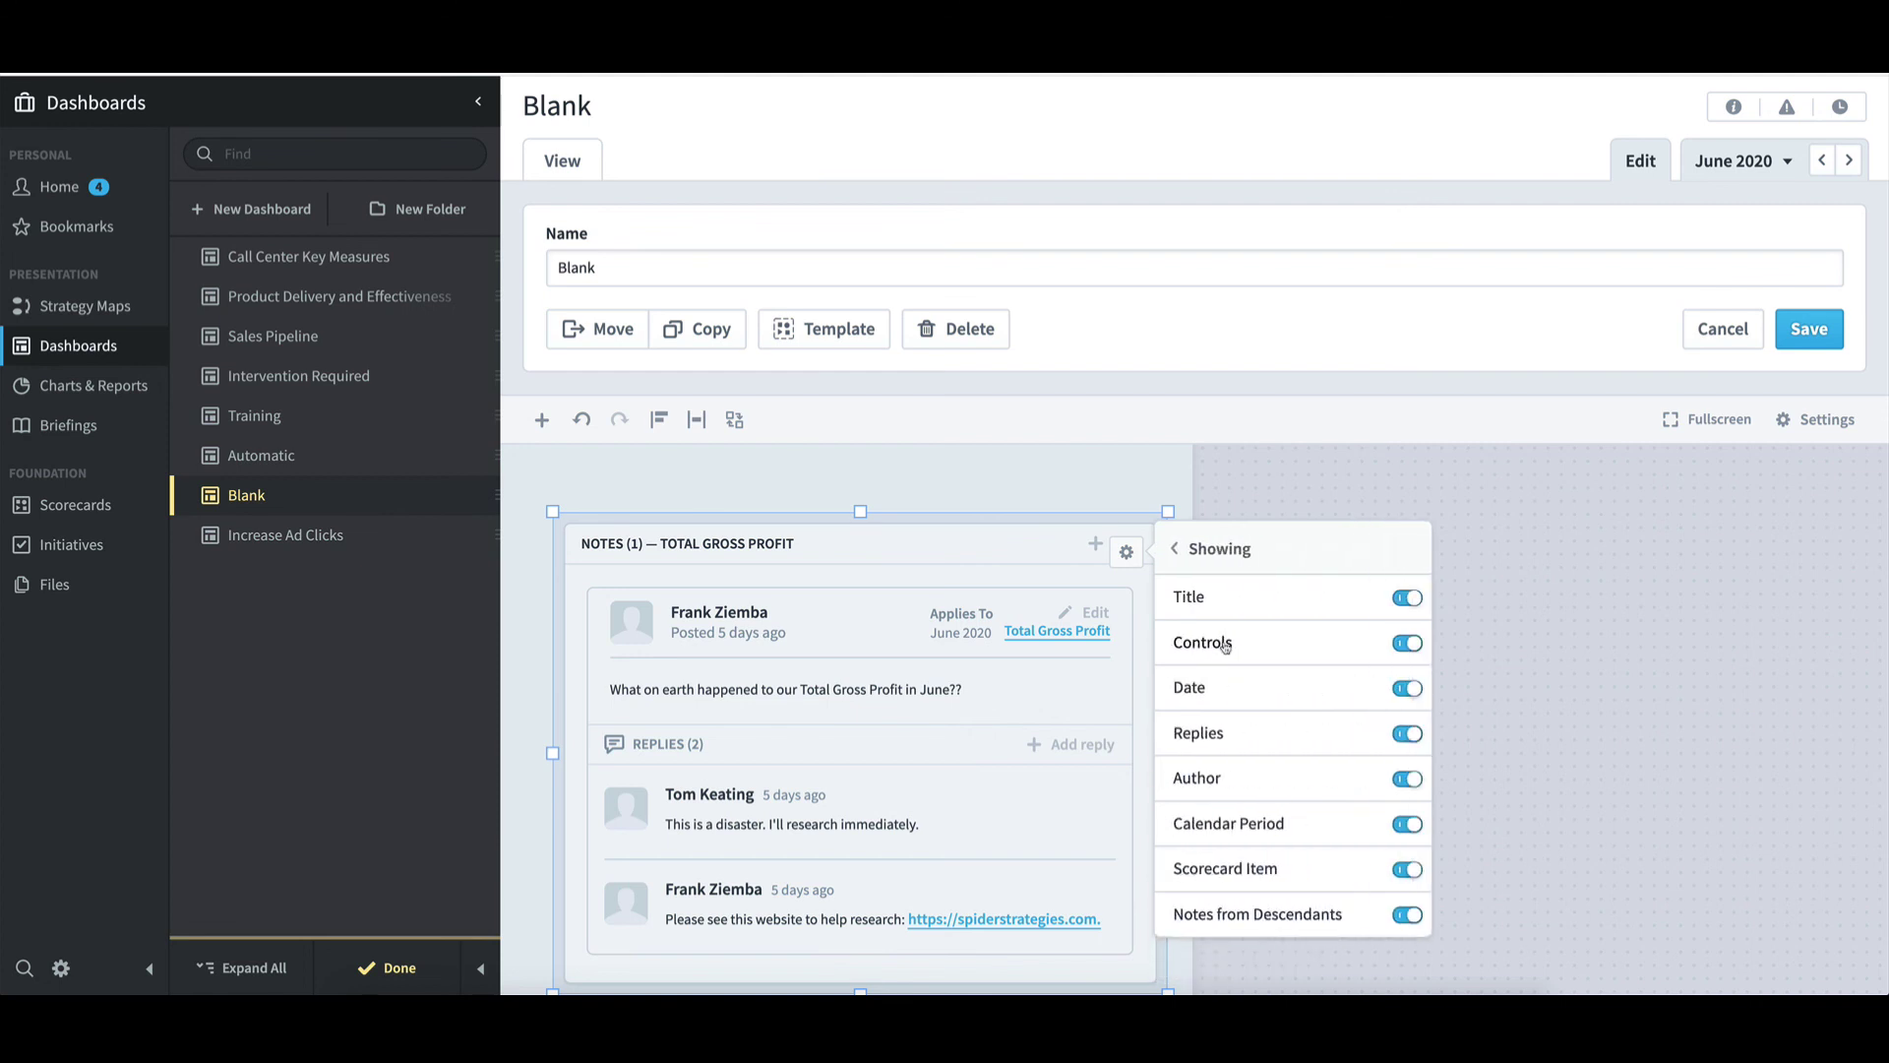
{"action": "left_click", "coordinate": [1407, 598]}
{"action": "left_click", "coordinate": [1407, 642]}
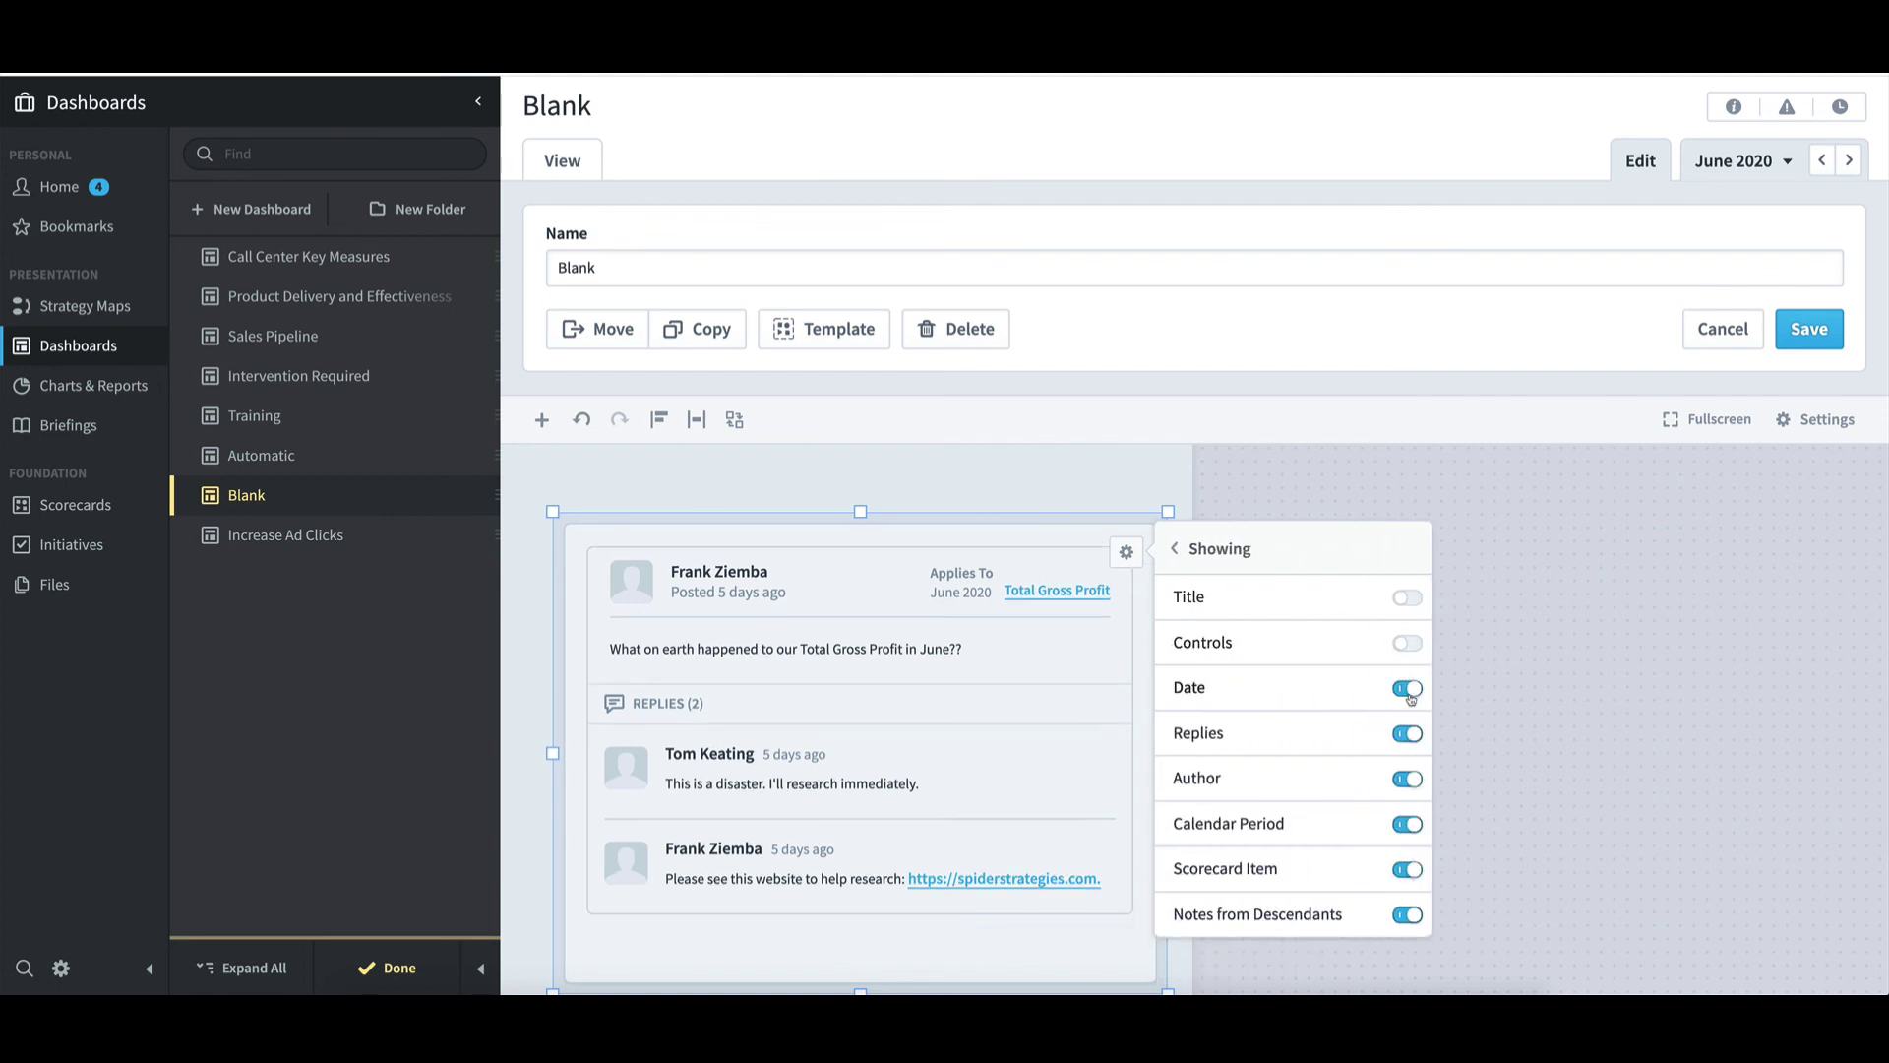
{"action": "left_click", "coordinate": [1408, 688]}
{"action": "left_click", "coordinate": [1407, 778]}
{"action": "left_click", "coordinate": [1408, 824]}
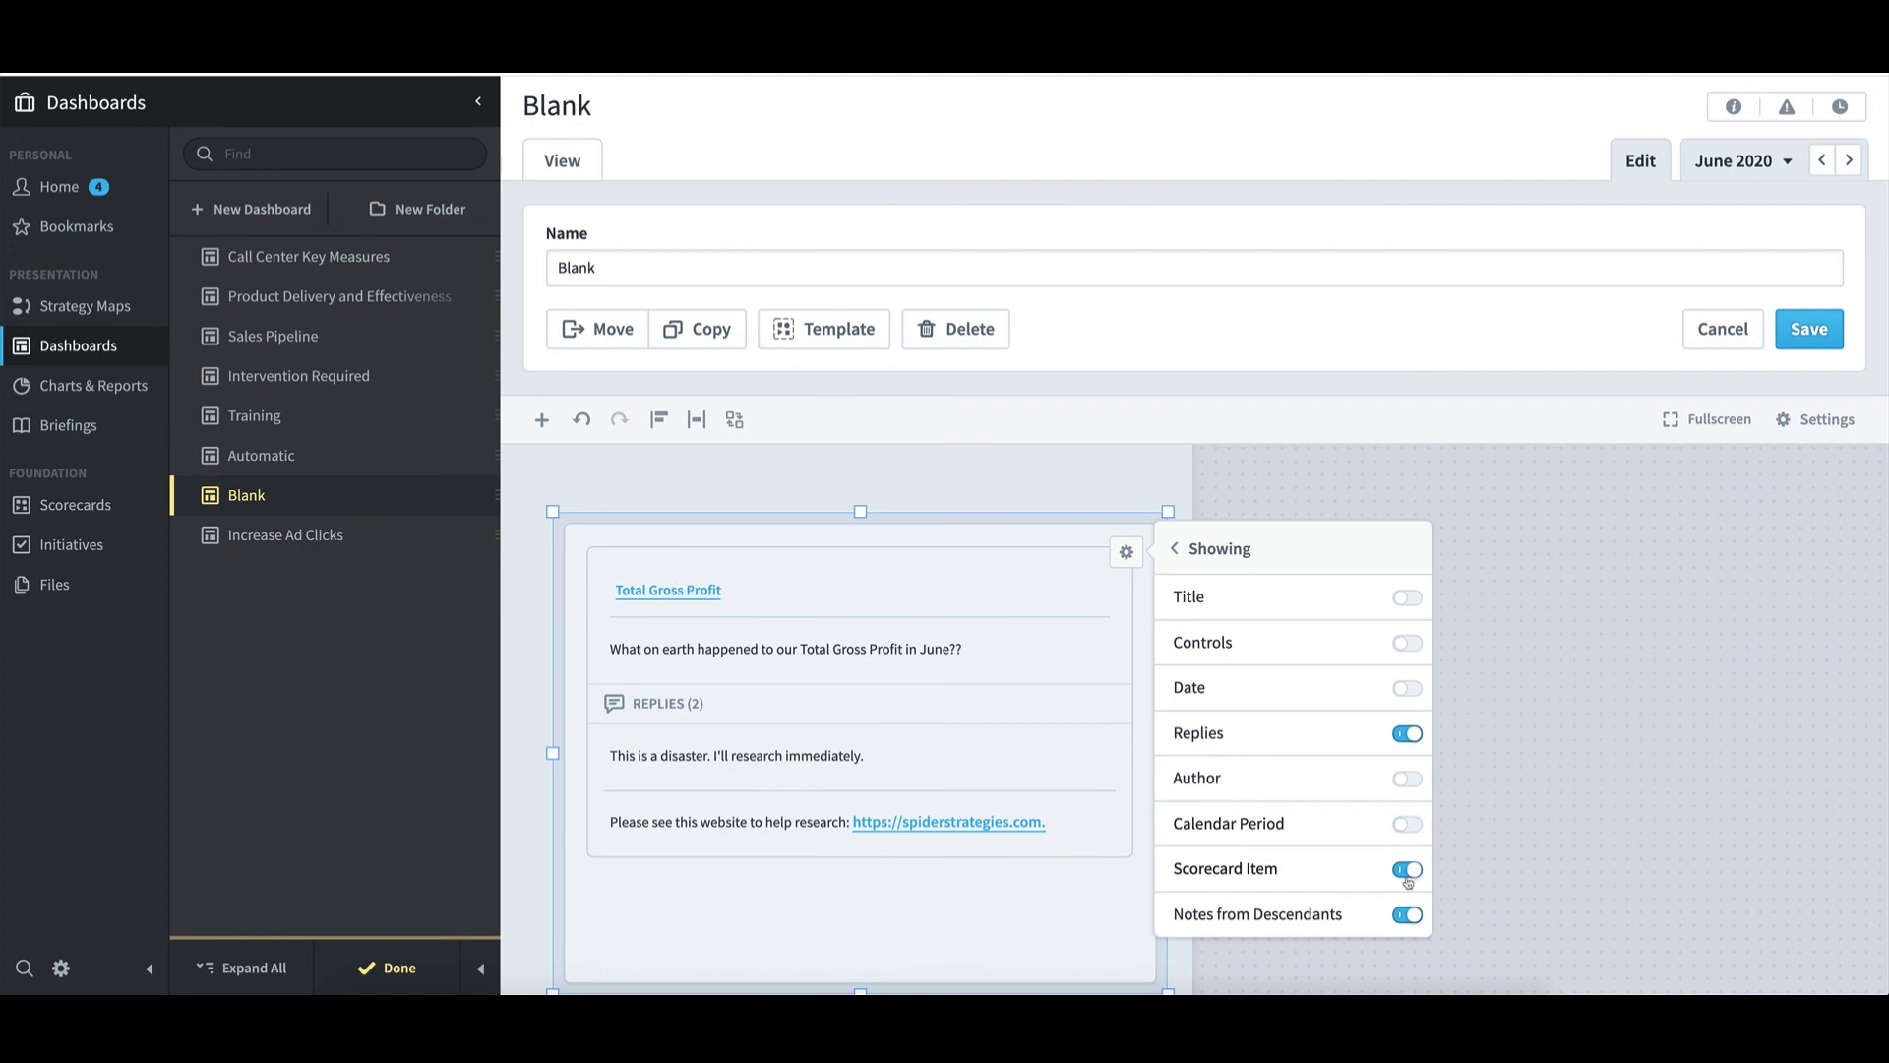
{"action": "left_click", "coordinate": [1408, 870]}
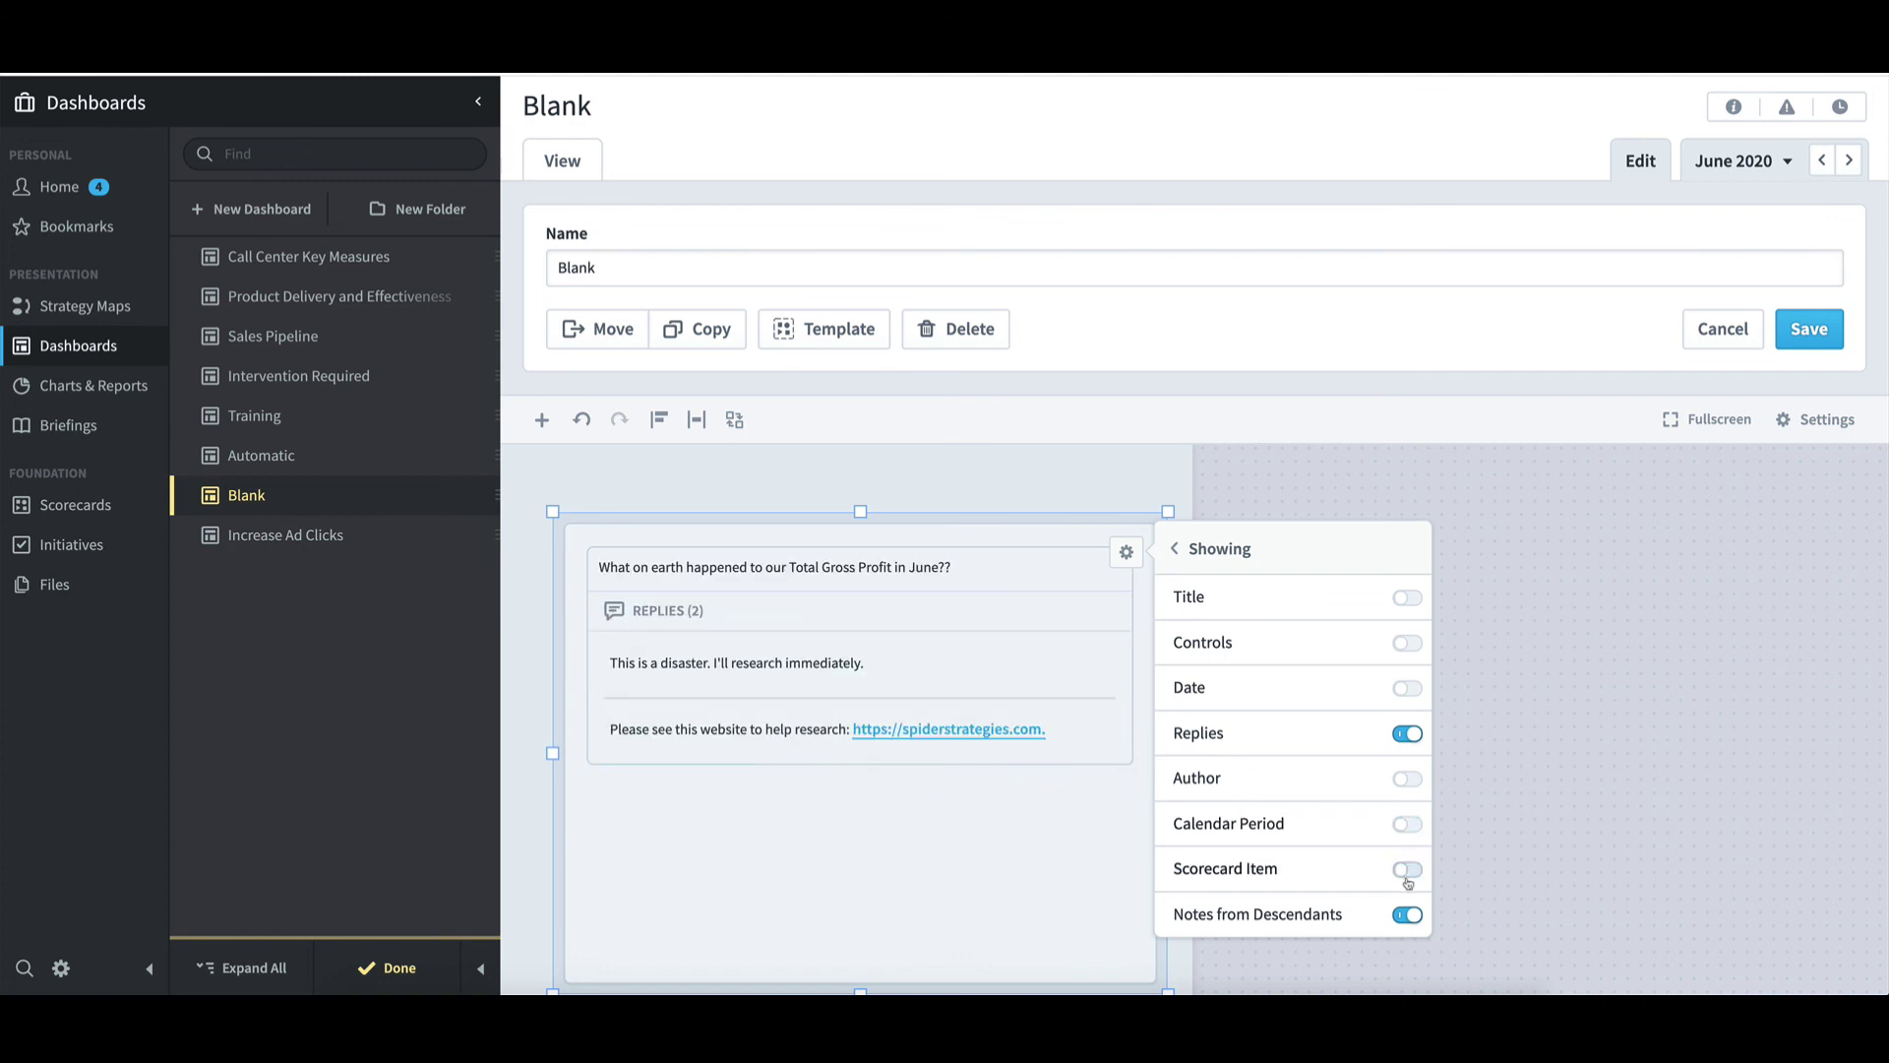
{"action": "left_click", "coordinate": [1408, 915]}
Save the Blank dashboard and switch it to view mode
{"action": "left_click", "coordinate": [1565, 595]}
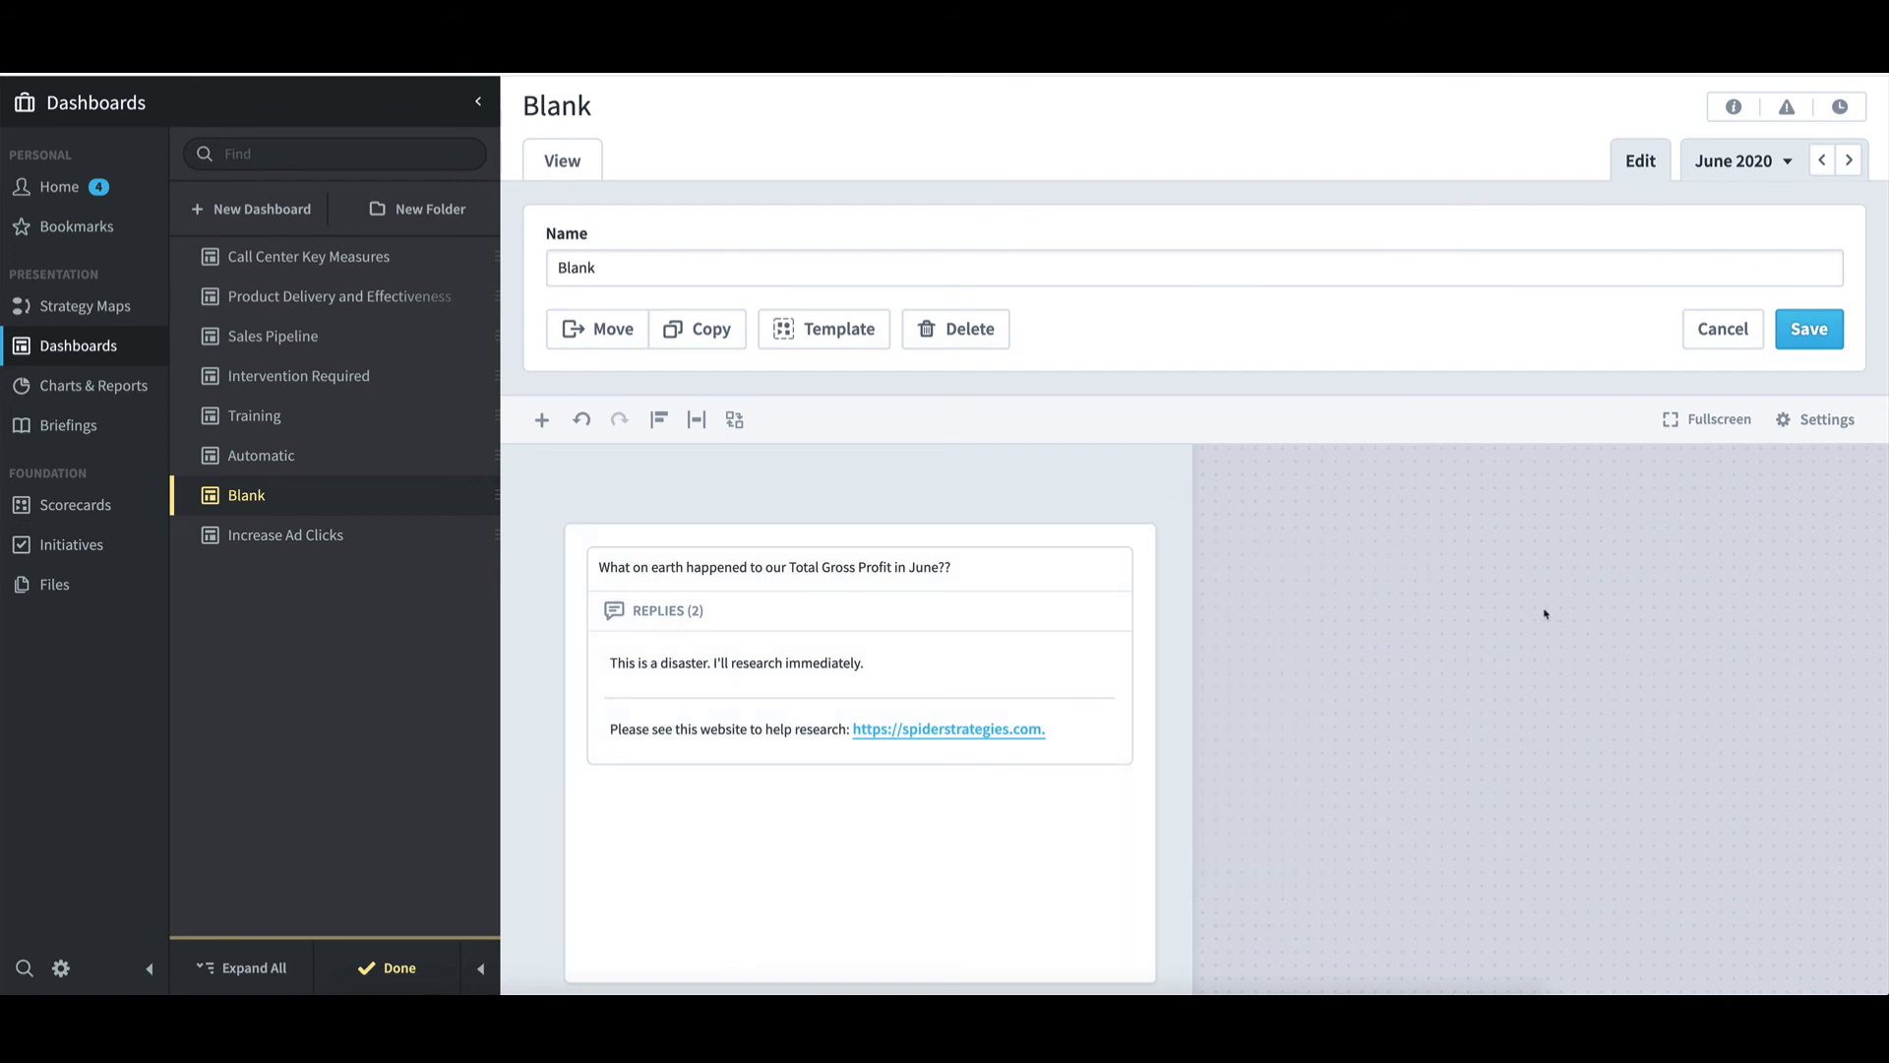
{"action": "left_click", "coordinate": [1808, 330]}
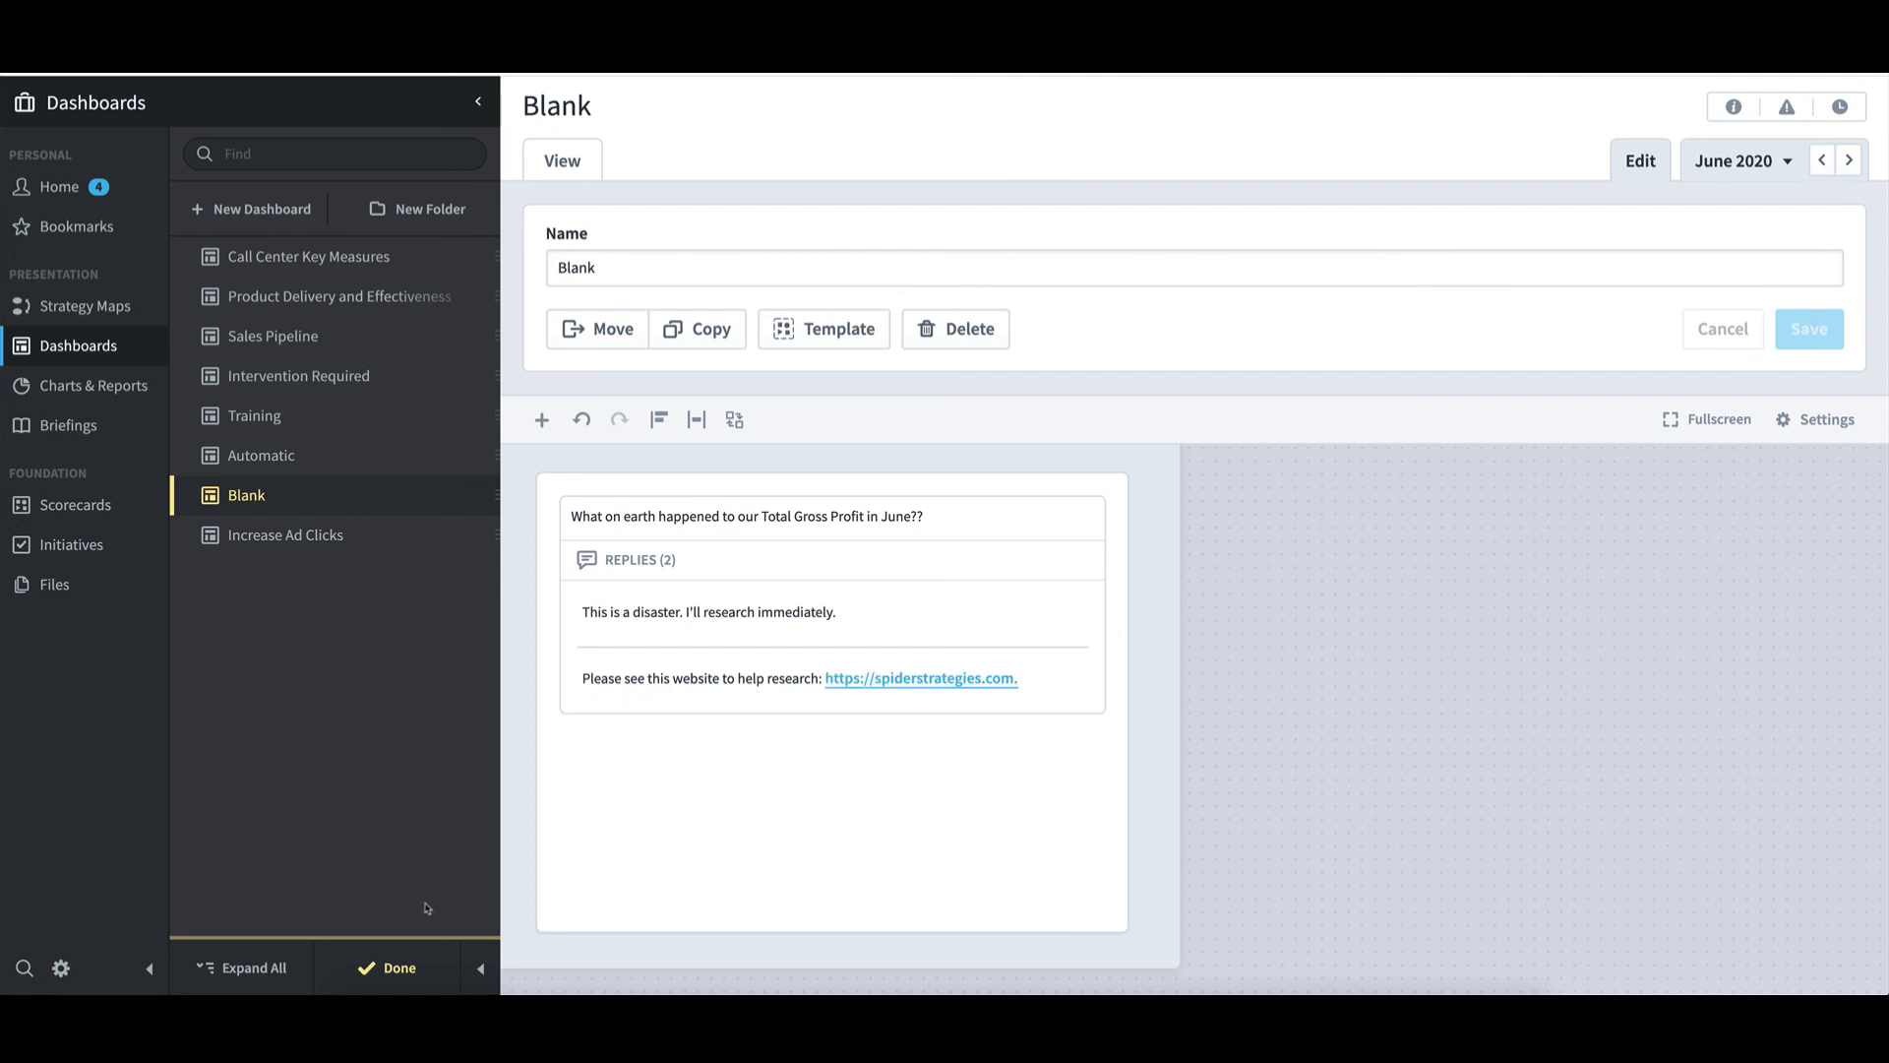
{"action": "left_click", "coordinate": [405, 968]}
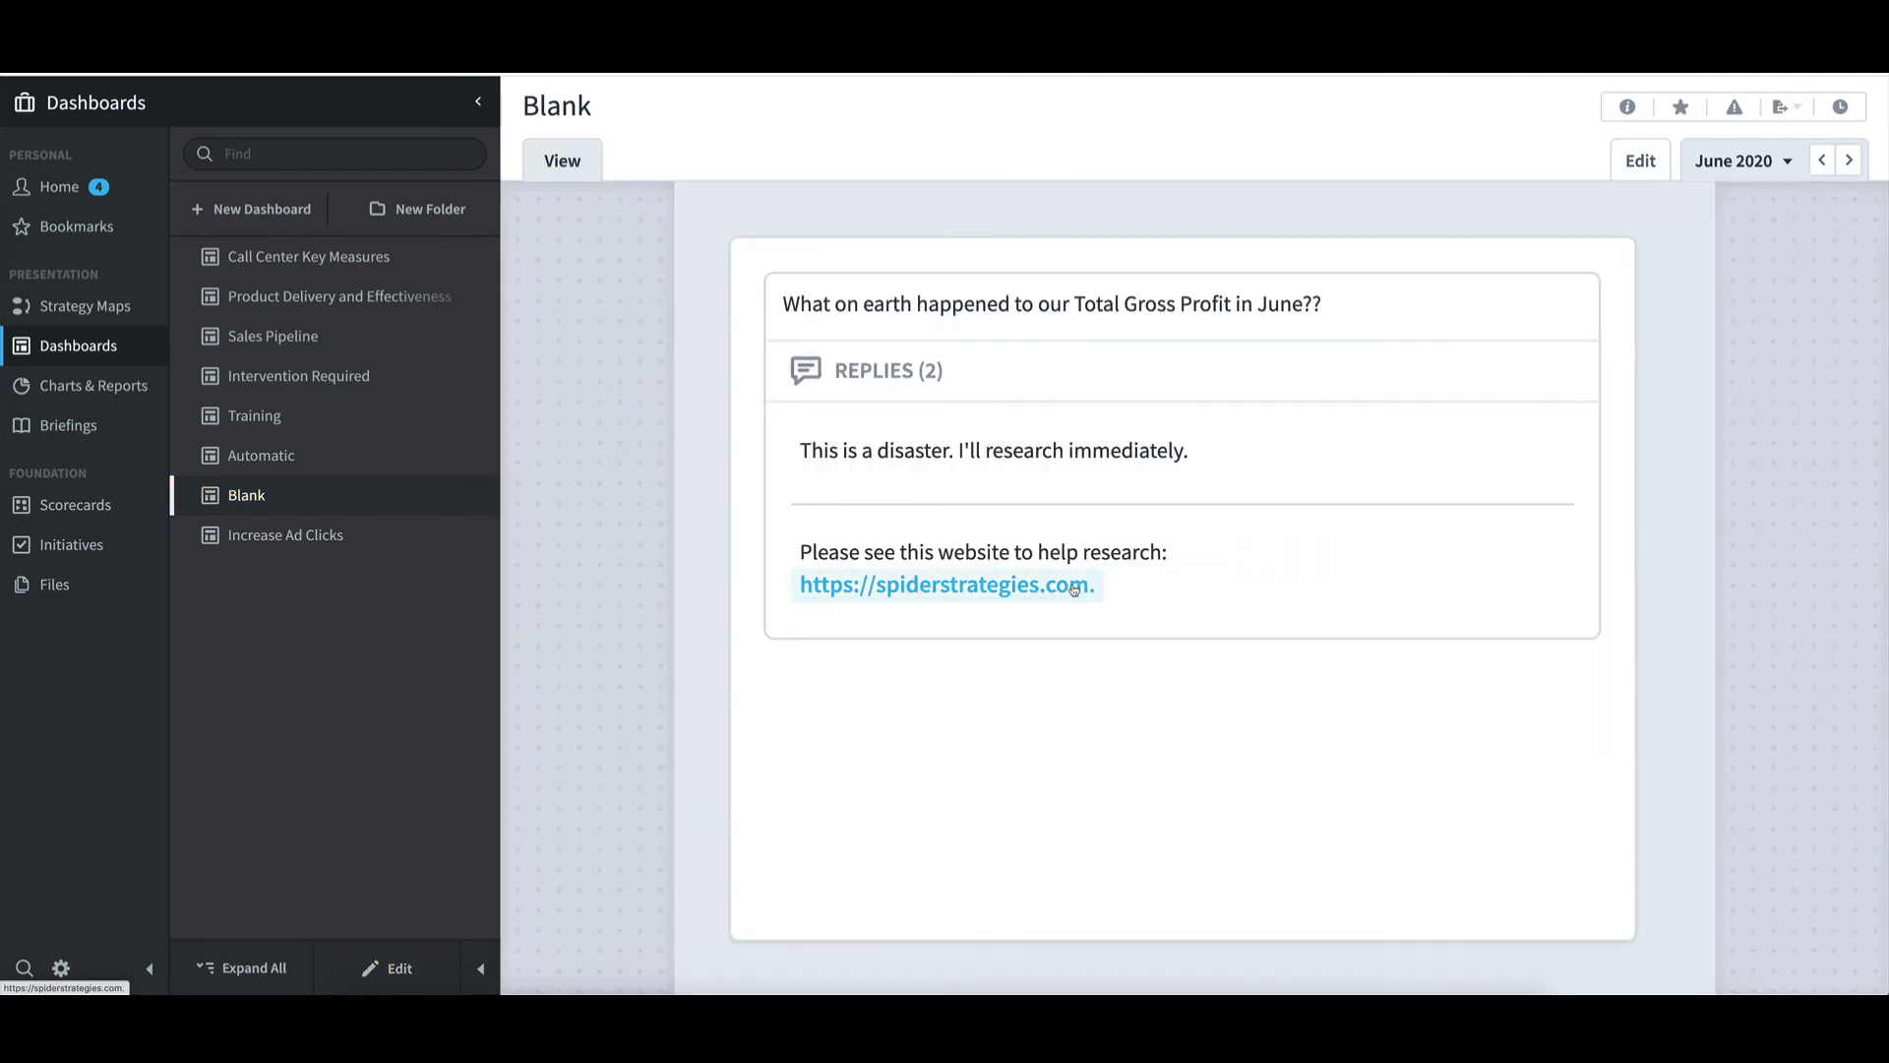
{"action": "left_click", "coordinate": [1074, 586]}
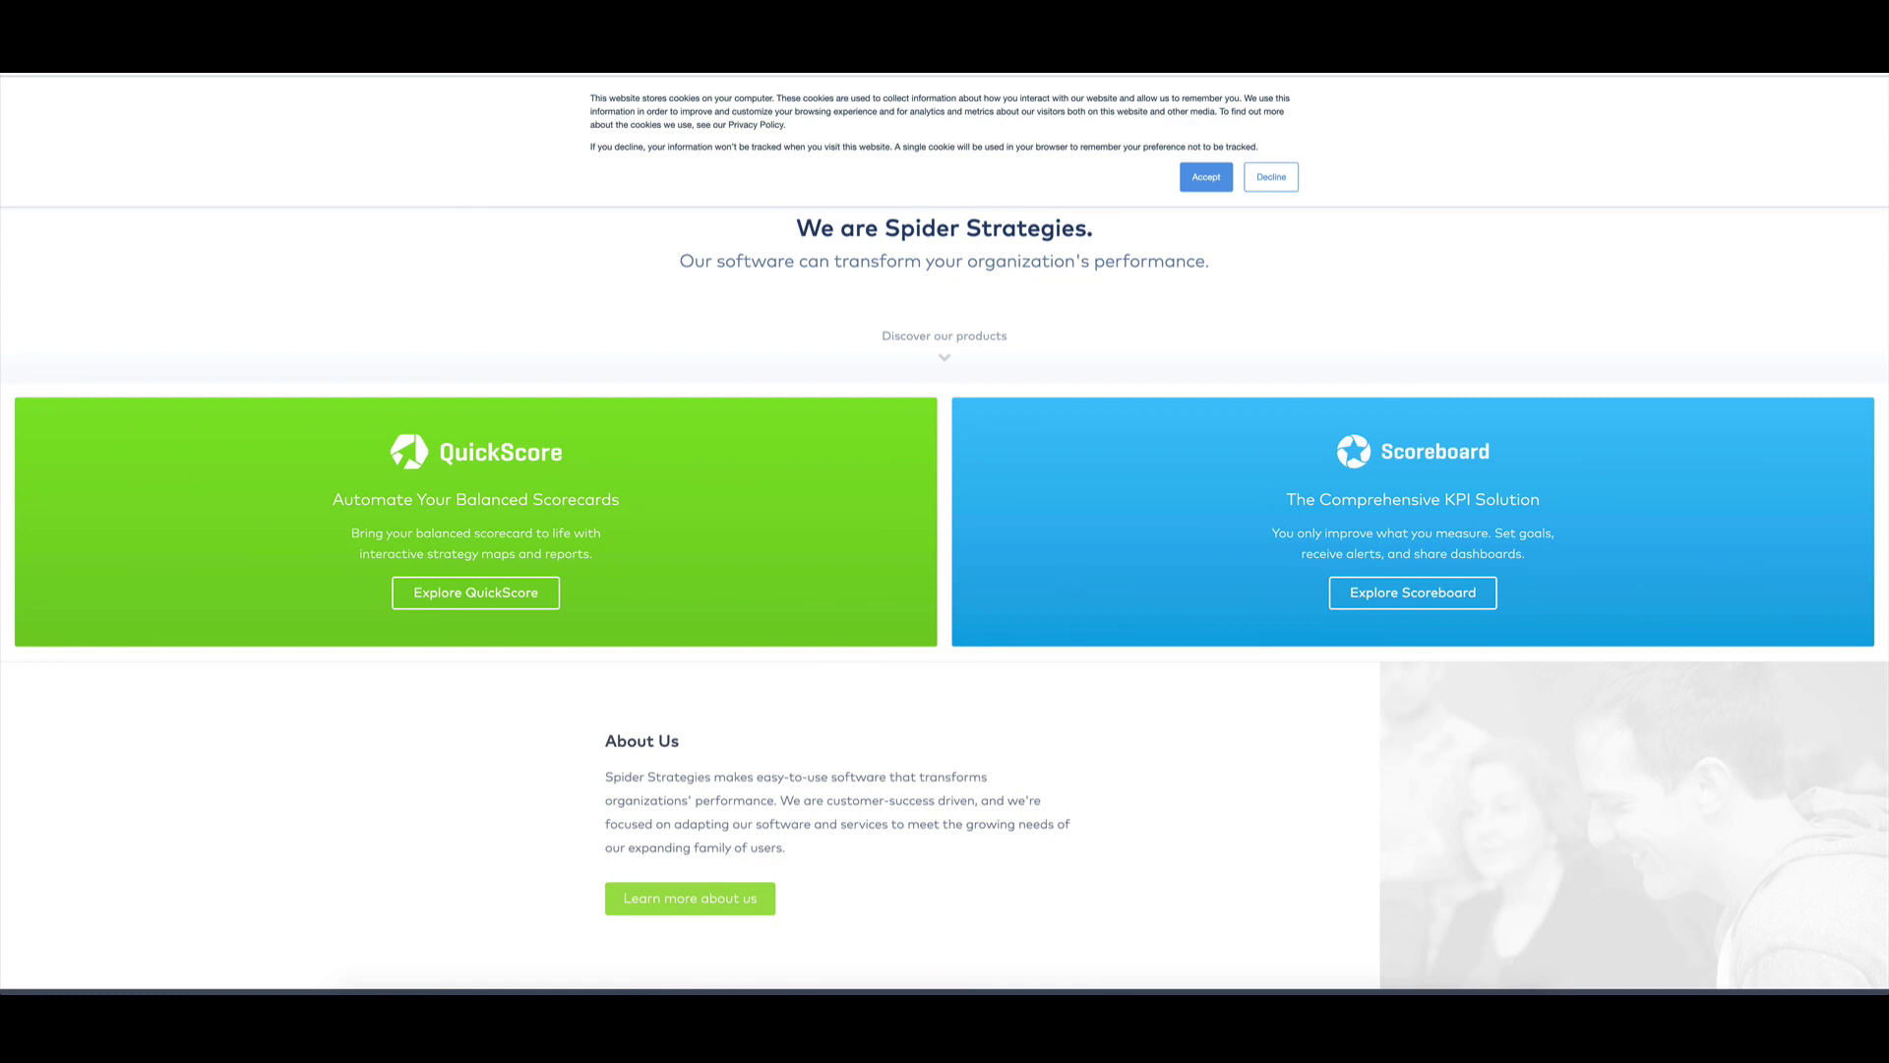
{"action": "key", "text": "alt+Left"}
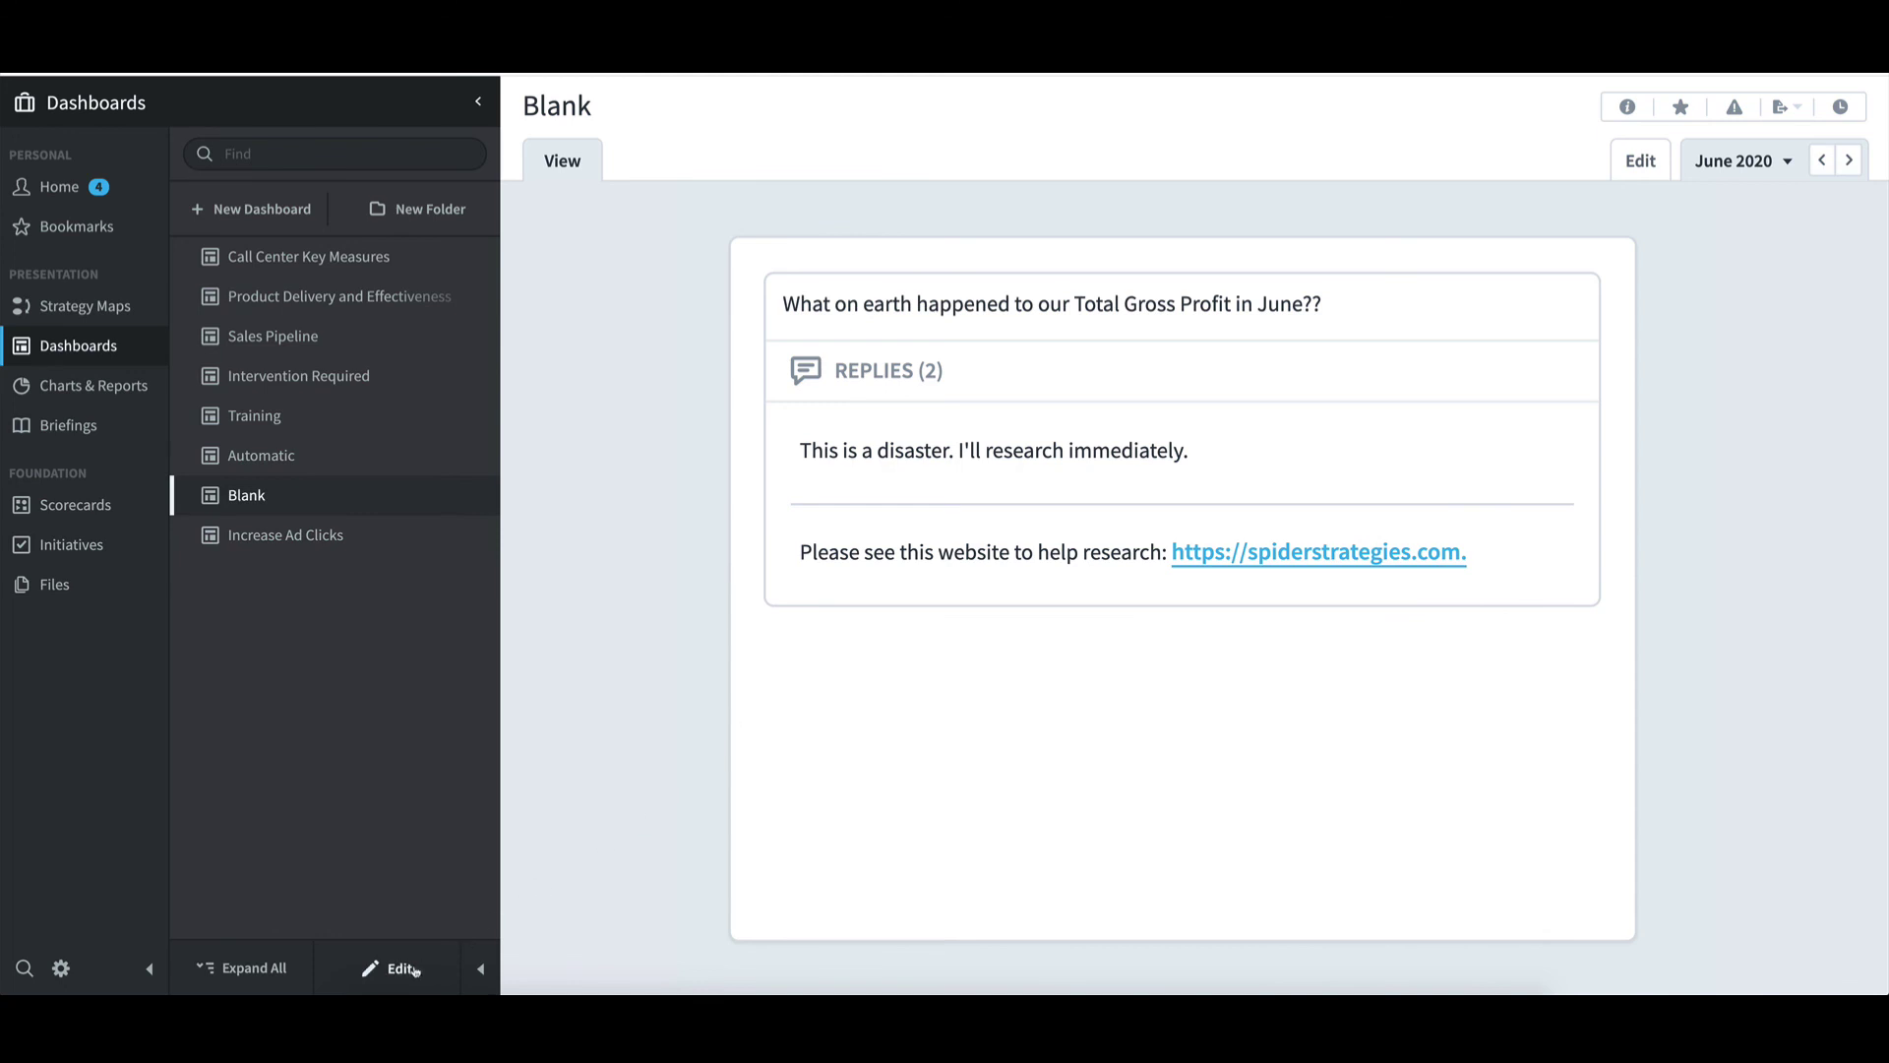
Enter edit mode and delete the notes widget
{"action": "left_click", "coordinate": [404, 968]}
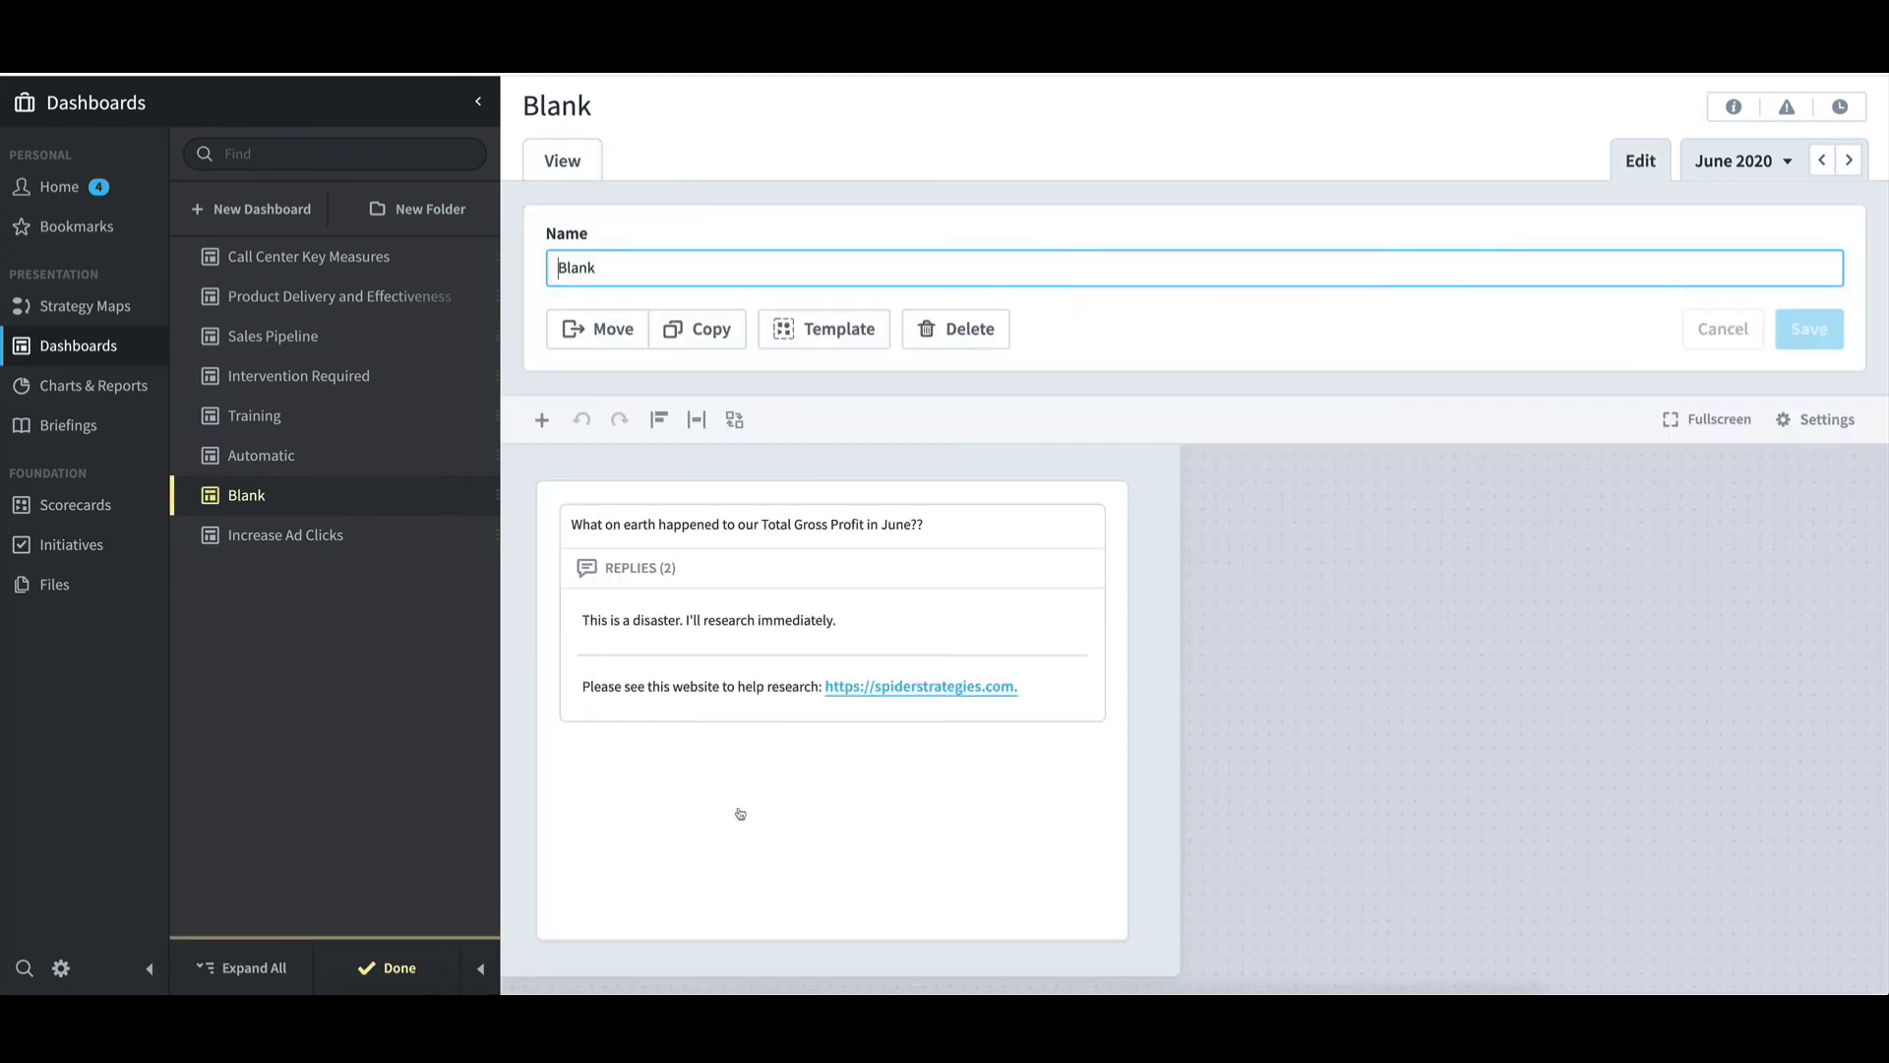
{"action": "left_click", "coordinate": [810, 806]}
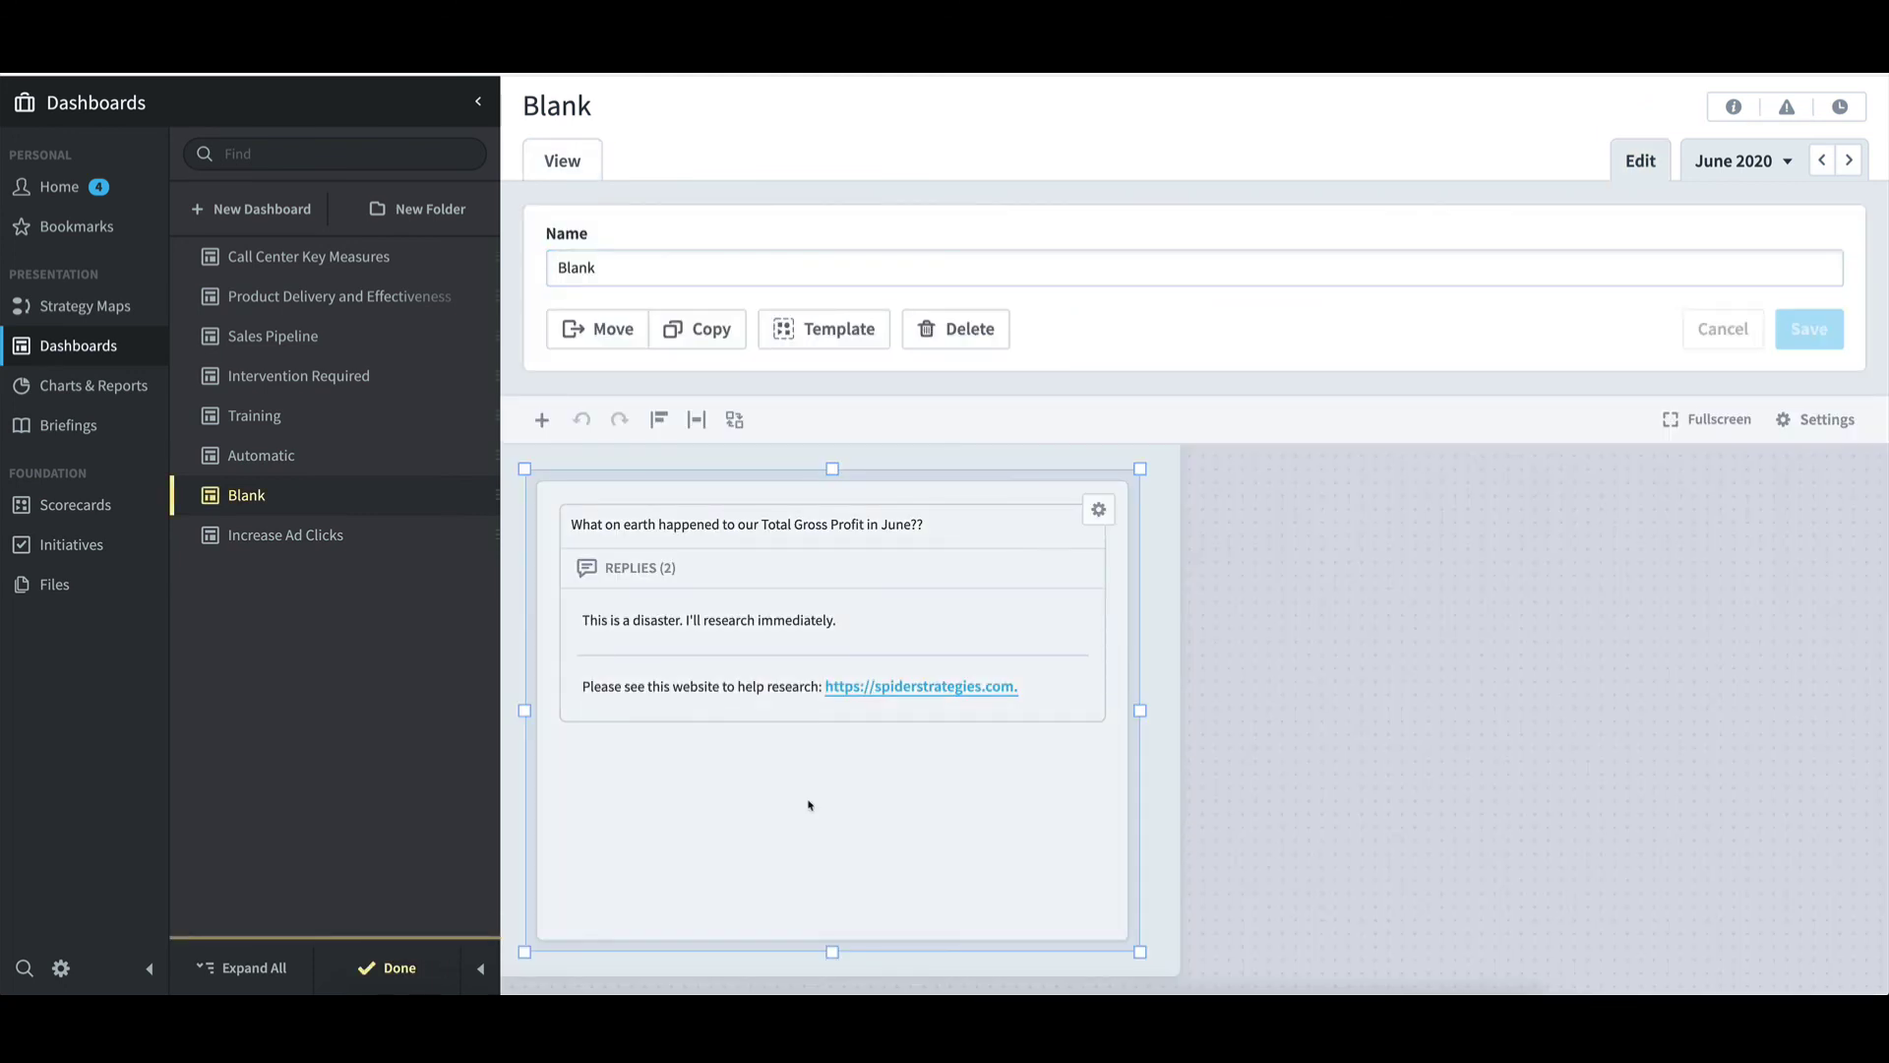
{"action": "key", "text": "Delete"}
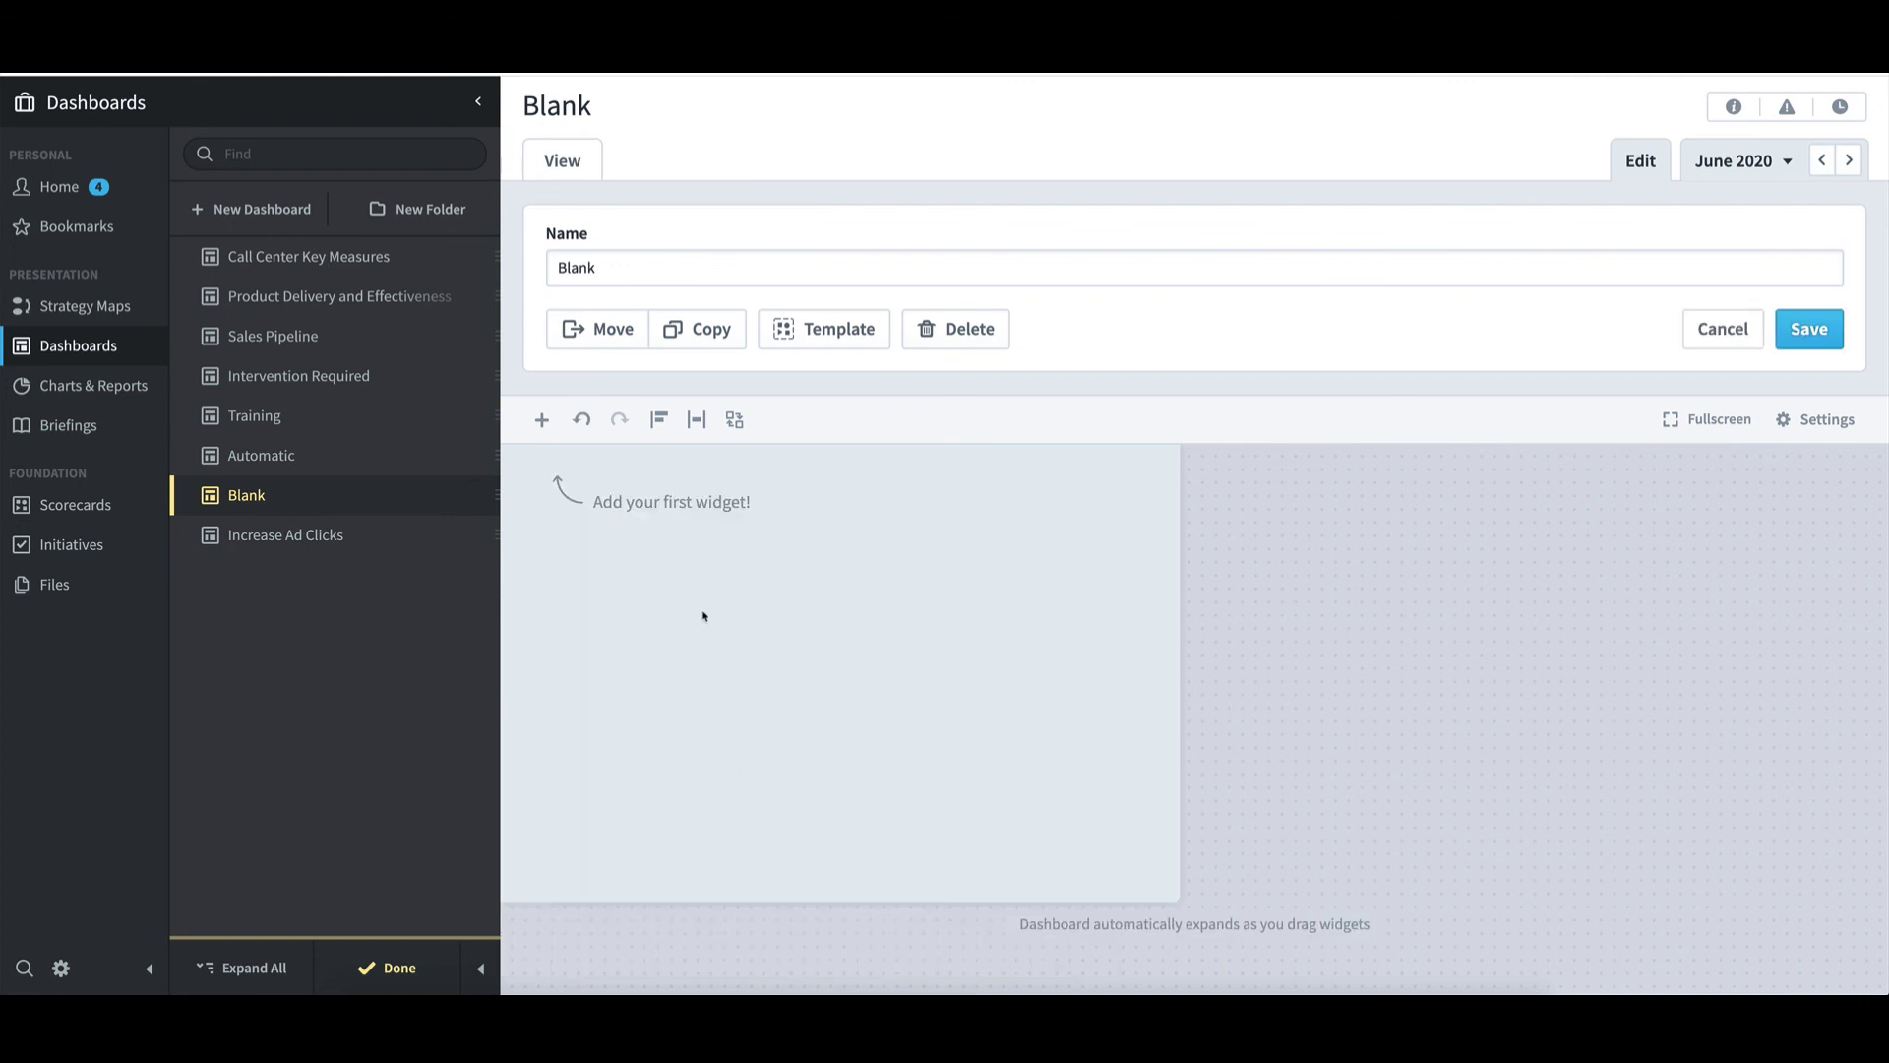
Add a Timeline widget for the Increase Quantity of Ad Clicks initiative
{"action": "left_click", "coordinate": [542, 421]}
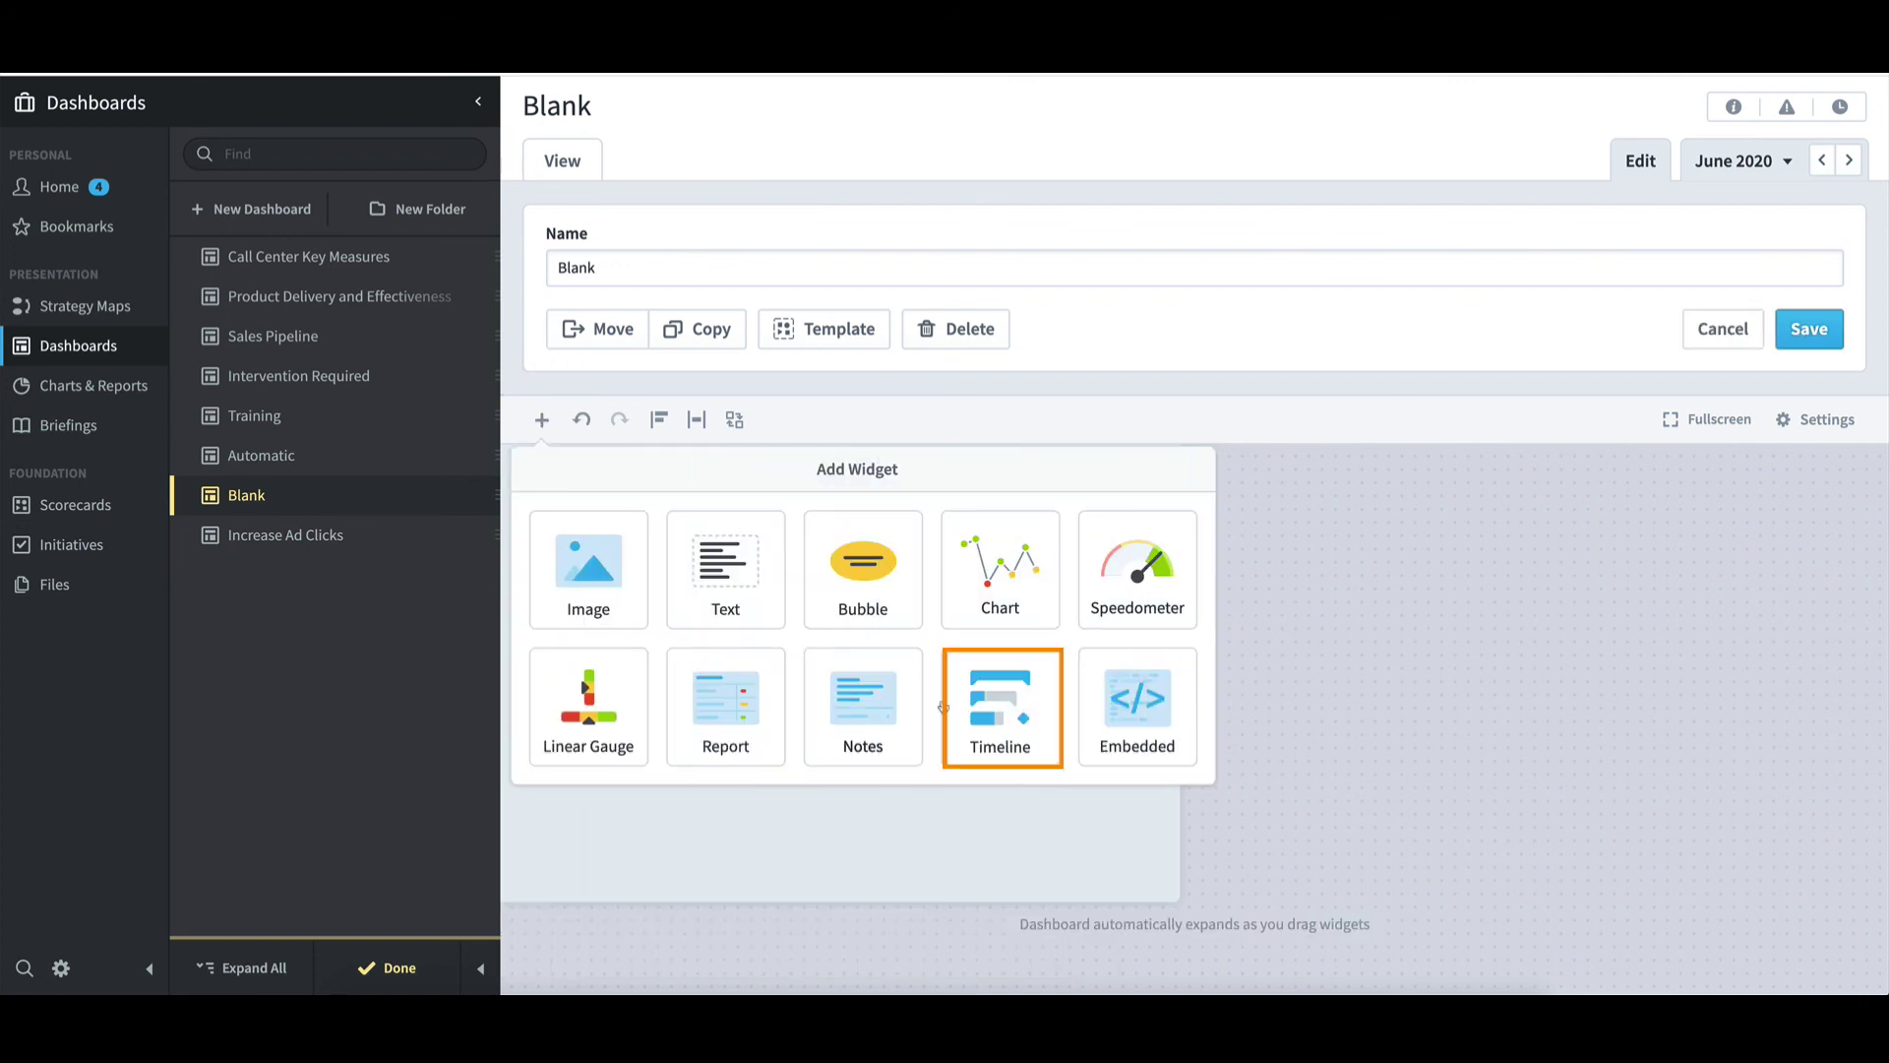
{"action": "left_click", "coordinate": [1016, 722]}
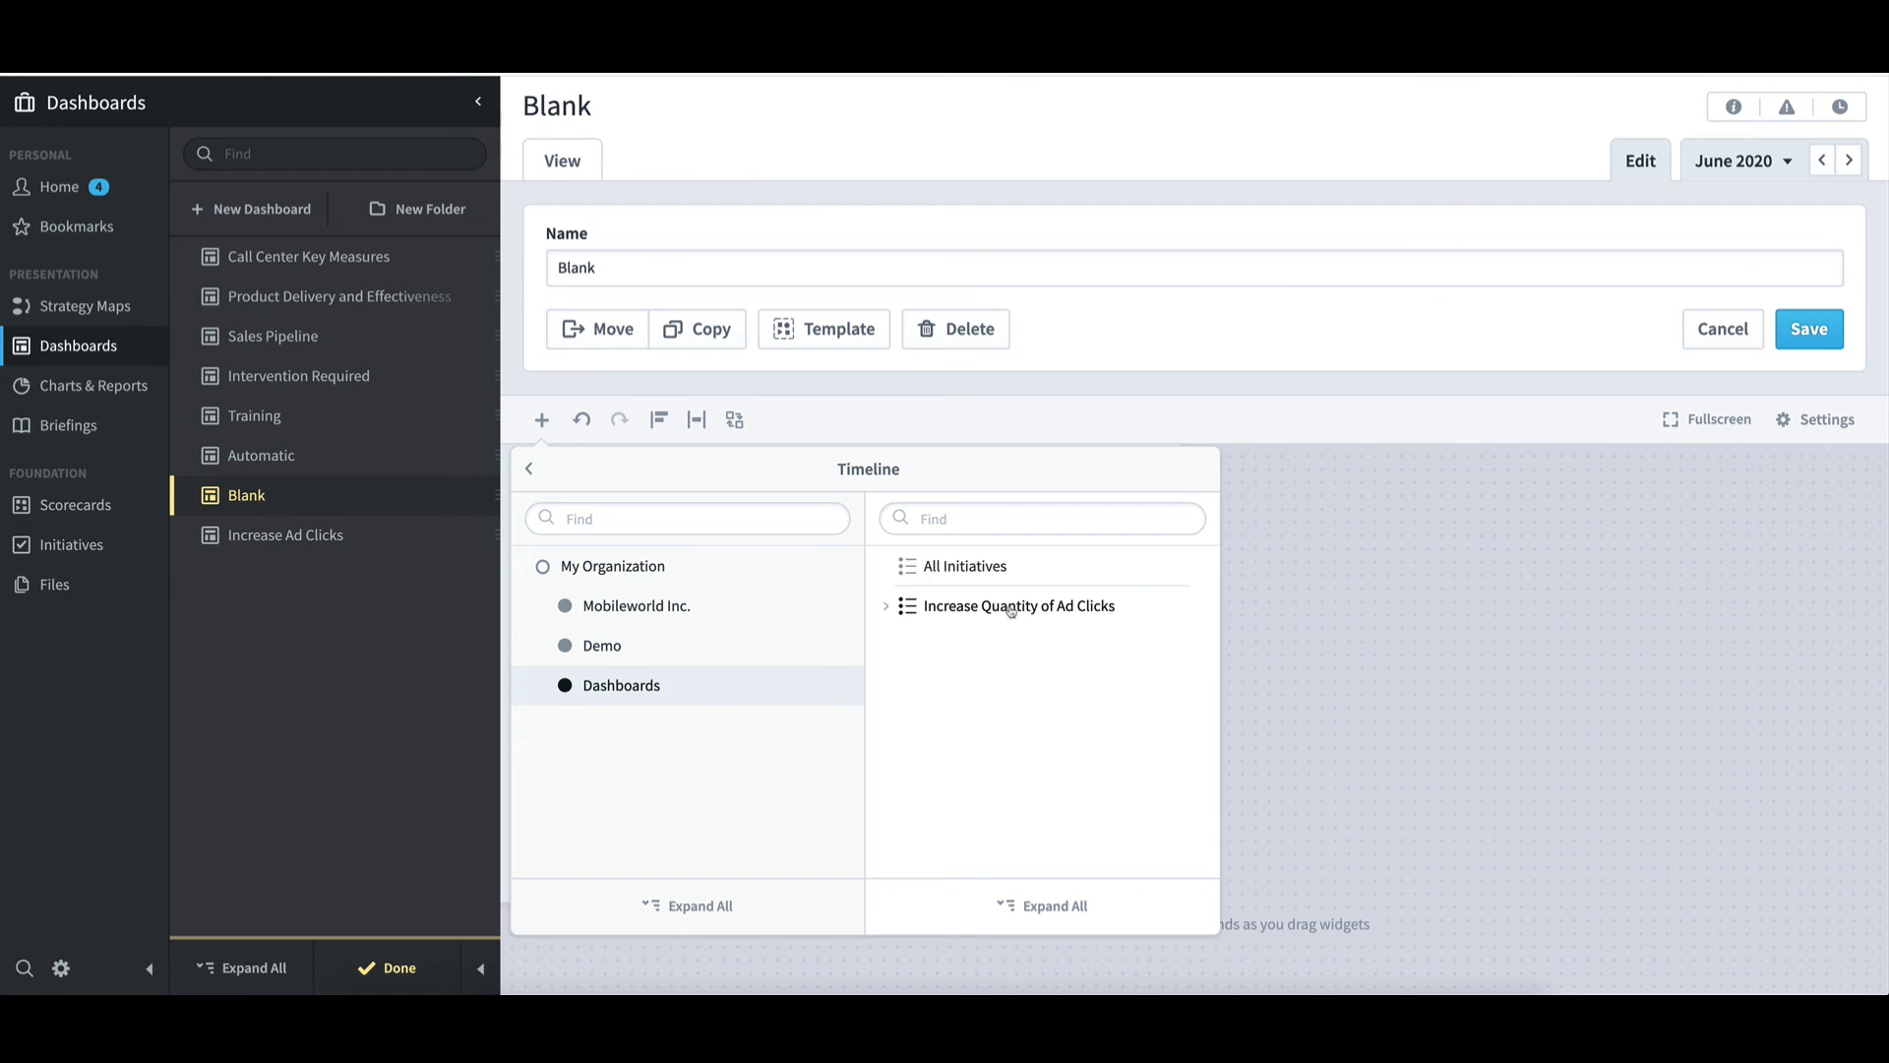
{"action": "left_click", "coordinate": [1011, 610]}
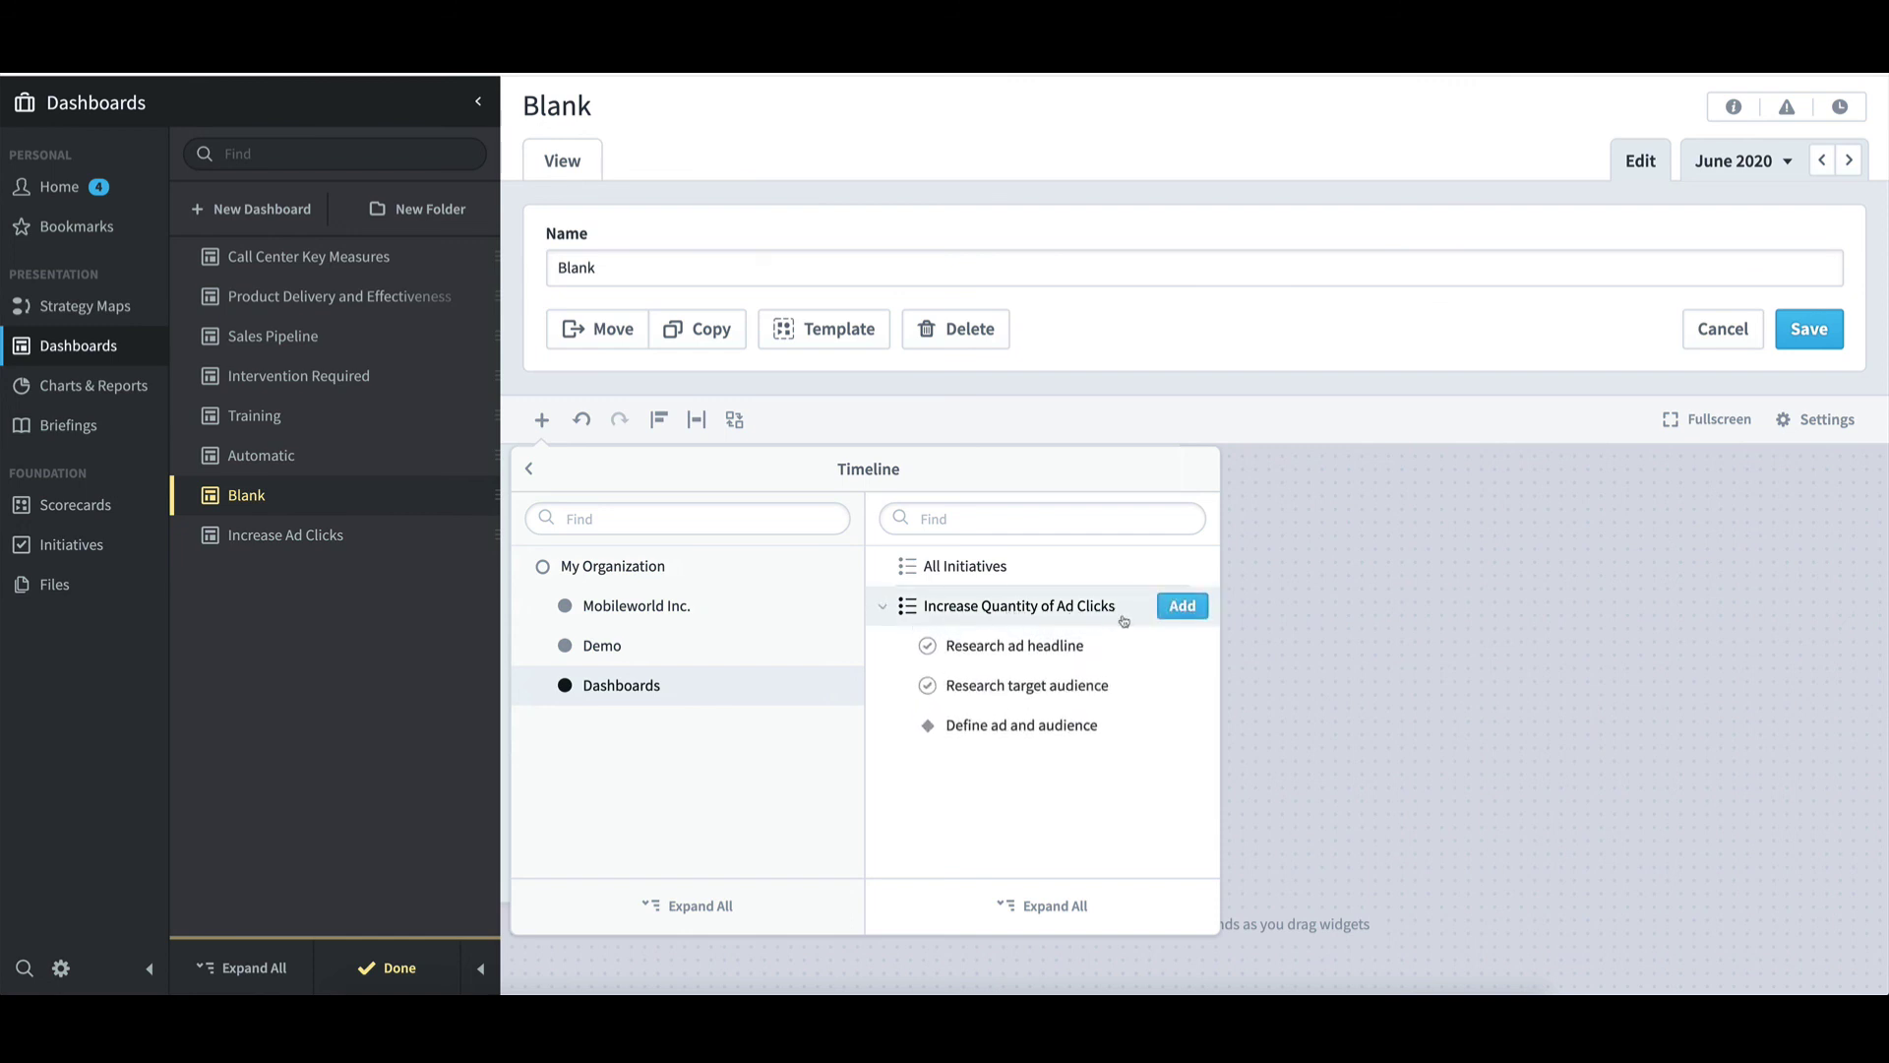
{"action": "left_click", "coordinate": [1184, 607]}
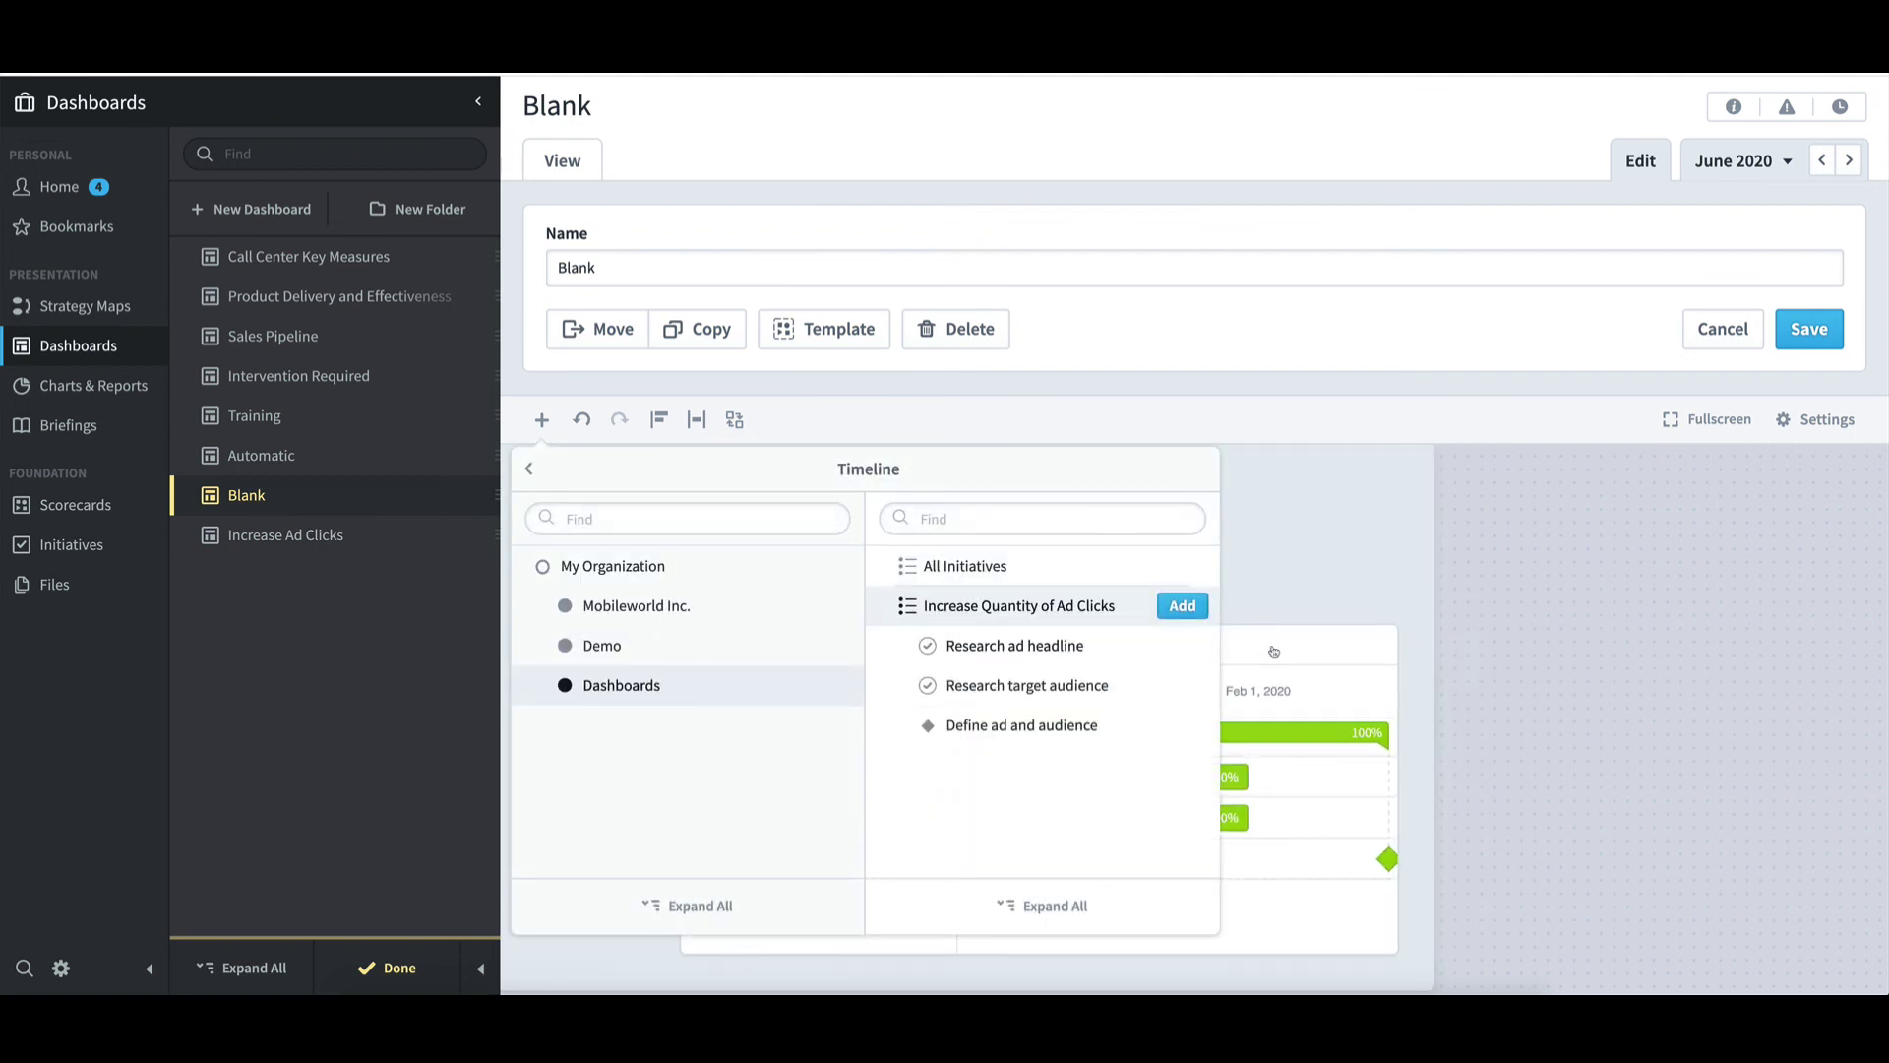
{"action": "left_click", "coordinate": [1274, 652]}
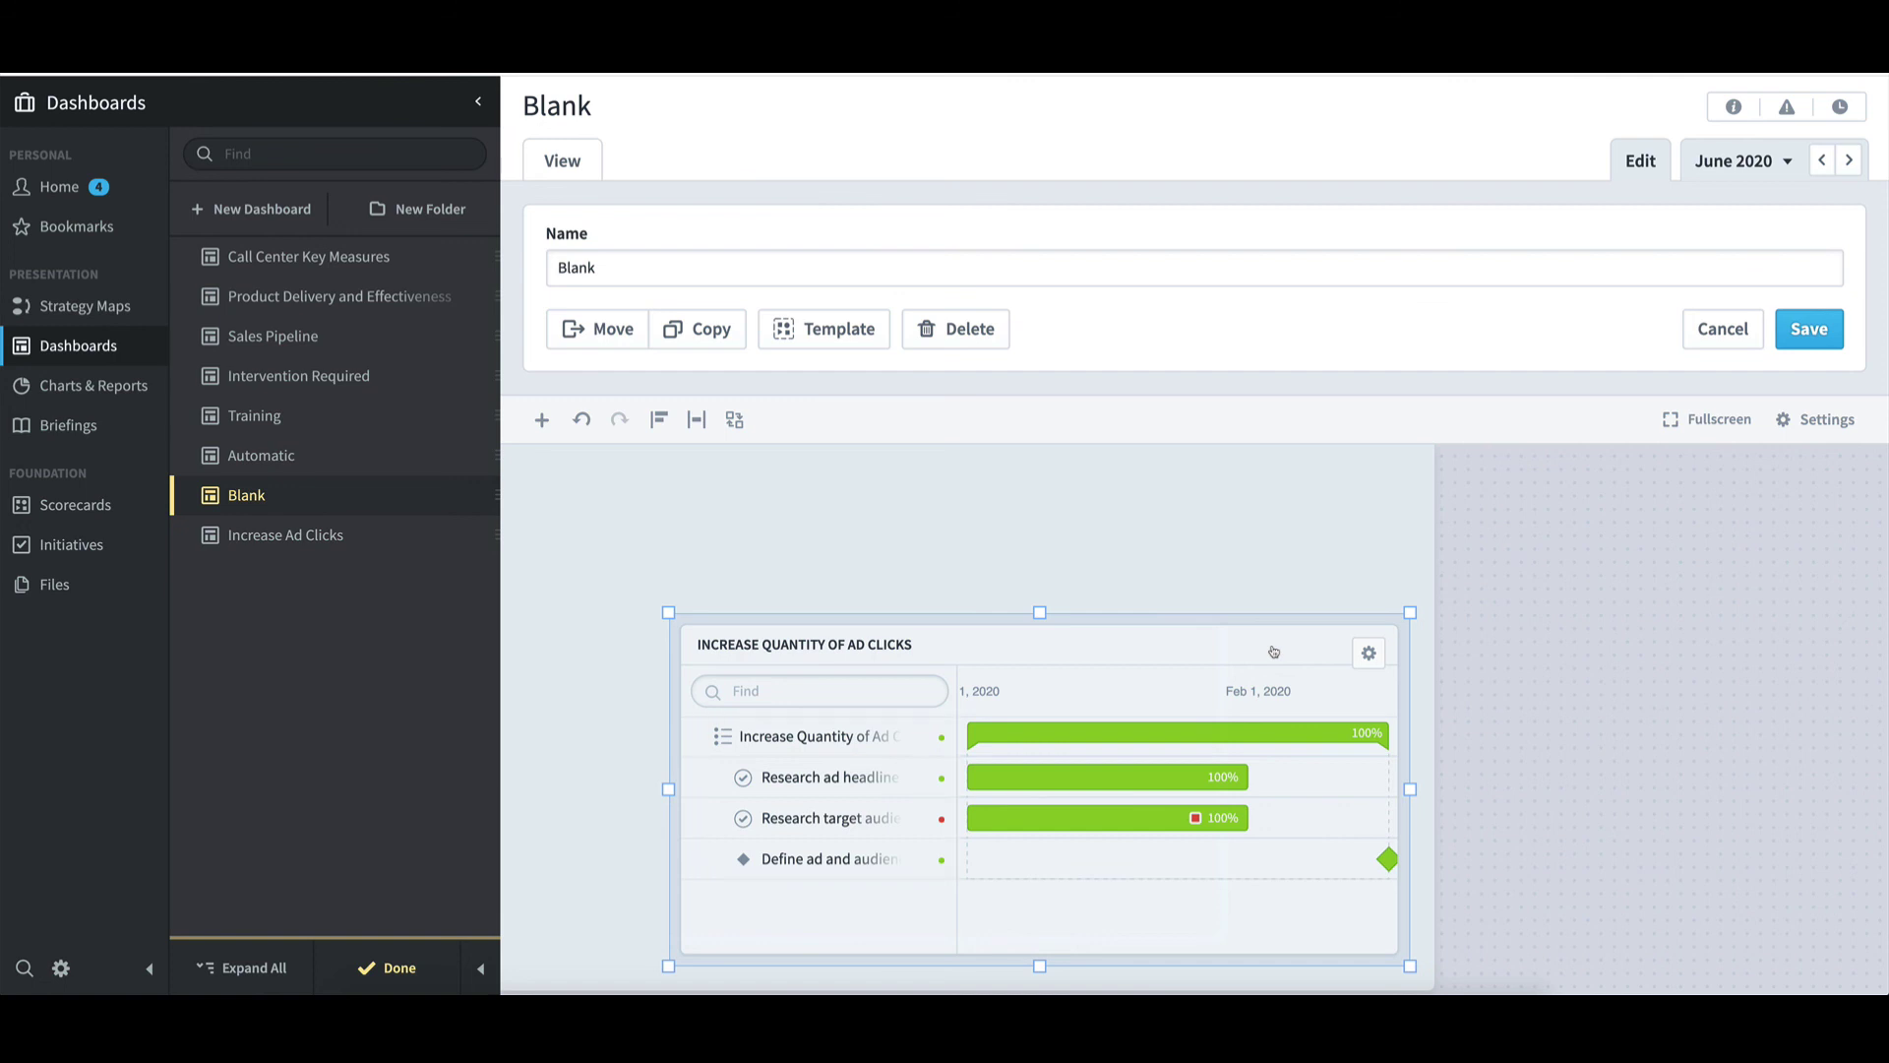
Save the dashboard, exit to view mode, and briefly open the Research target audience card
{"action": "left_click", "coordinate": [1808, 328]}
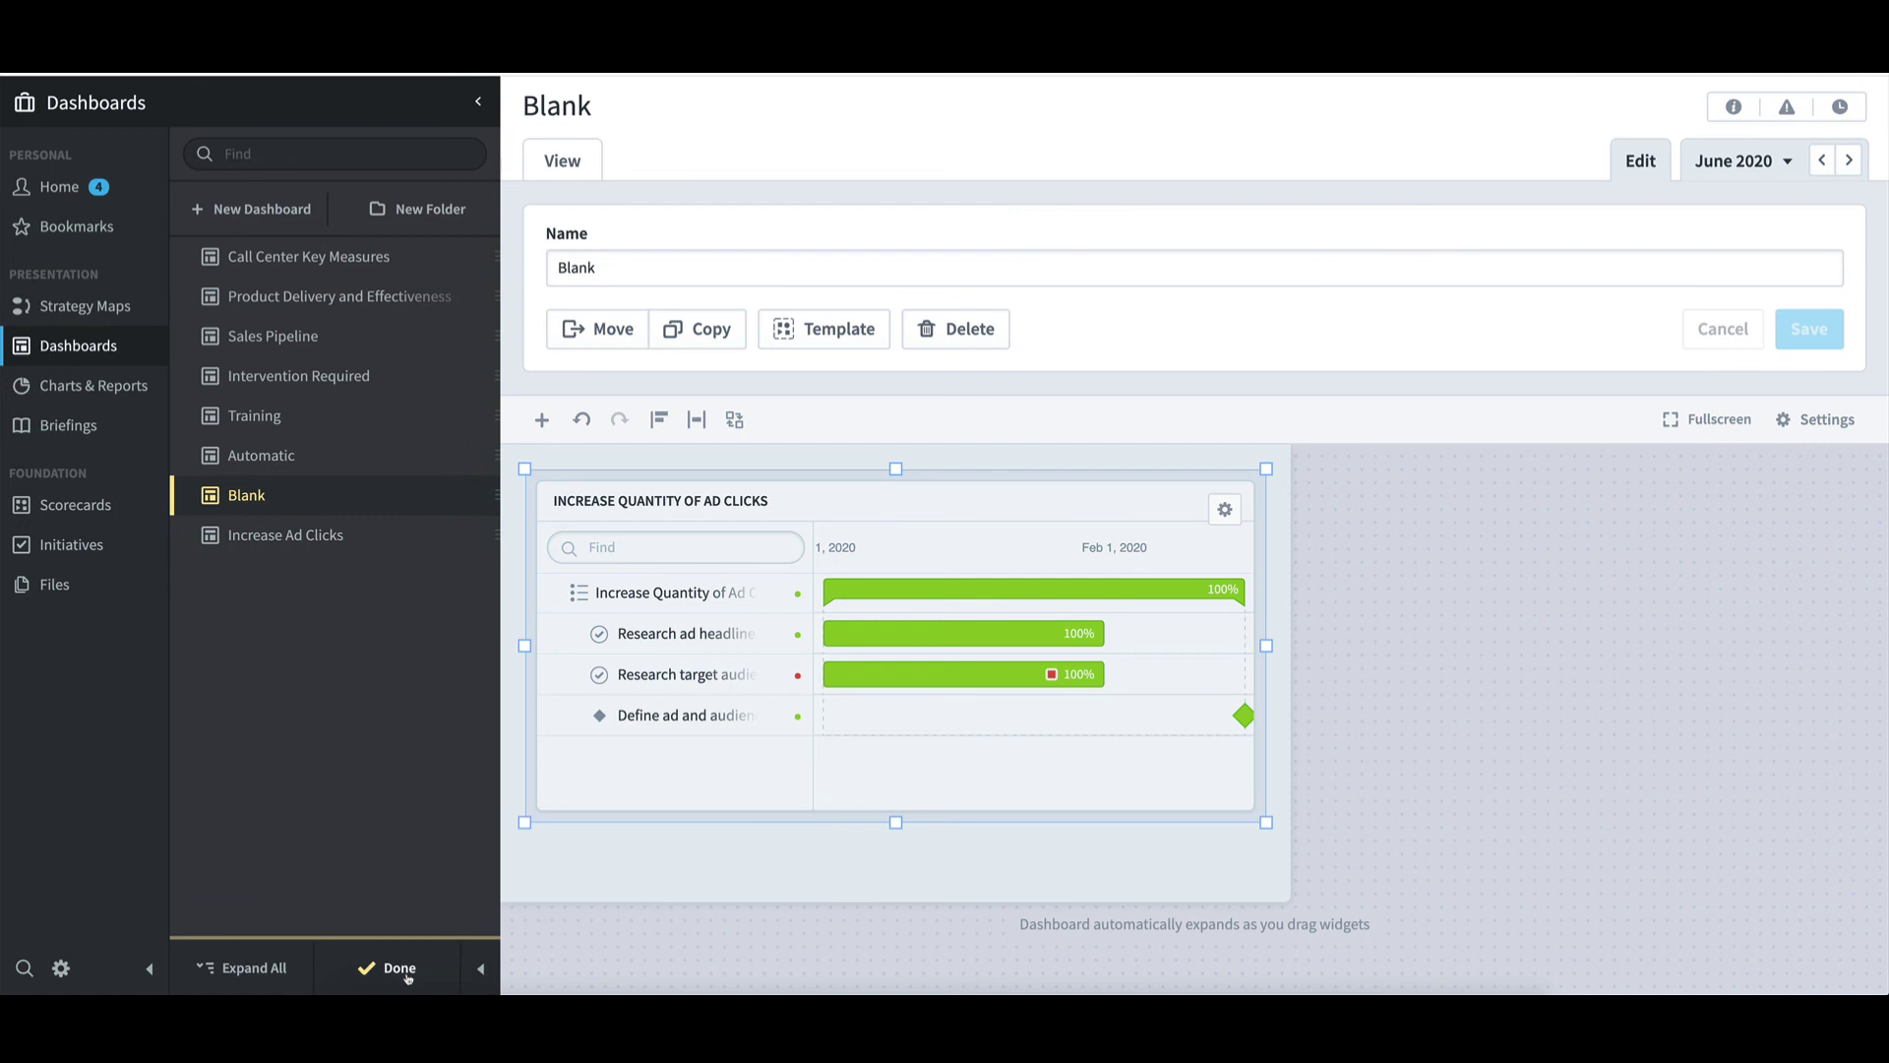
{"action": "left_click", "coordinate": [399, 969]}
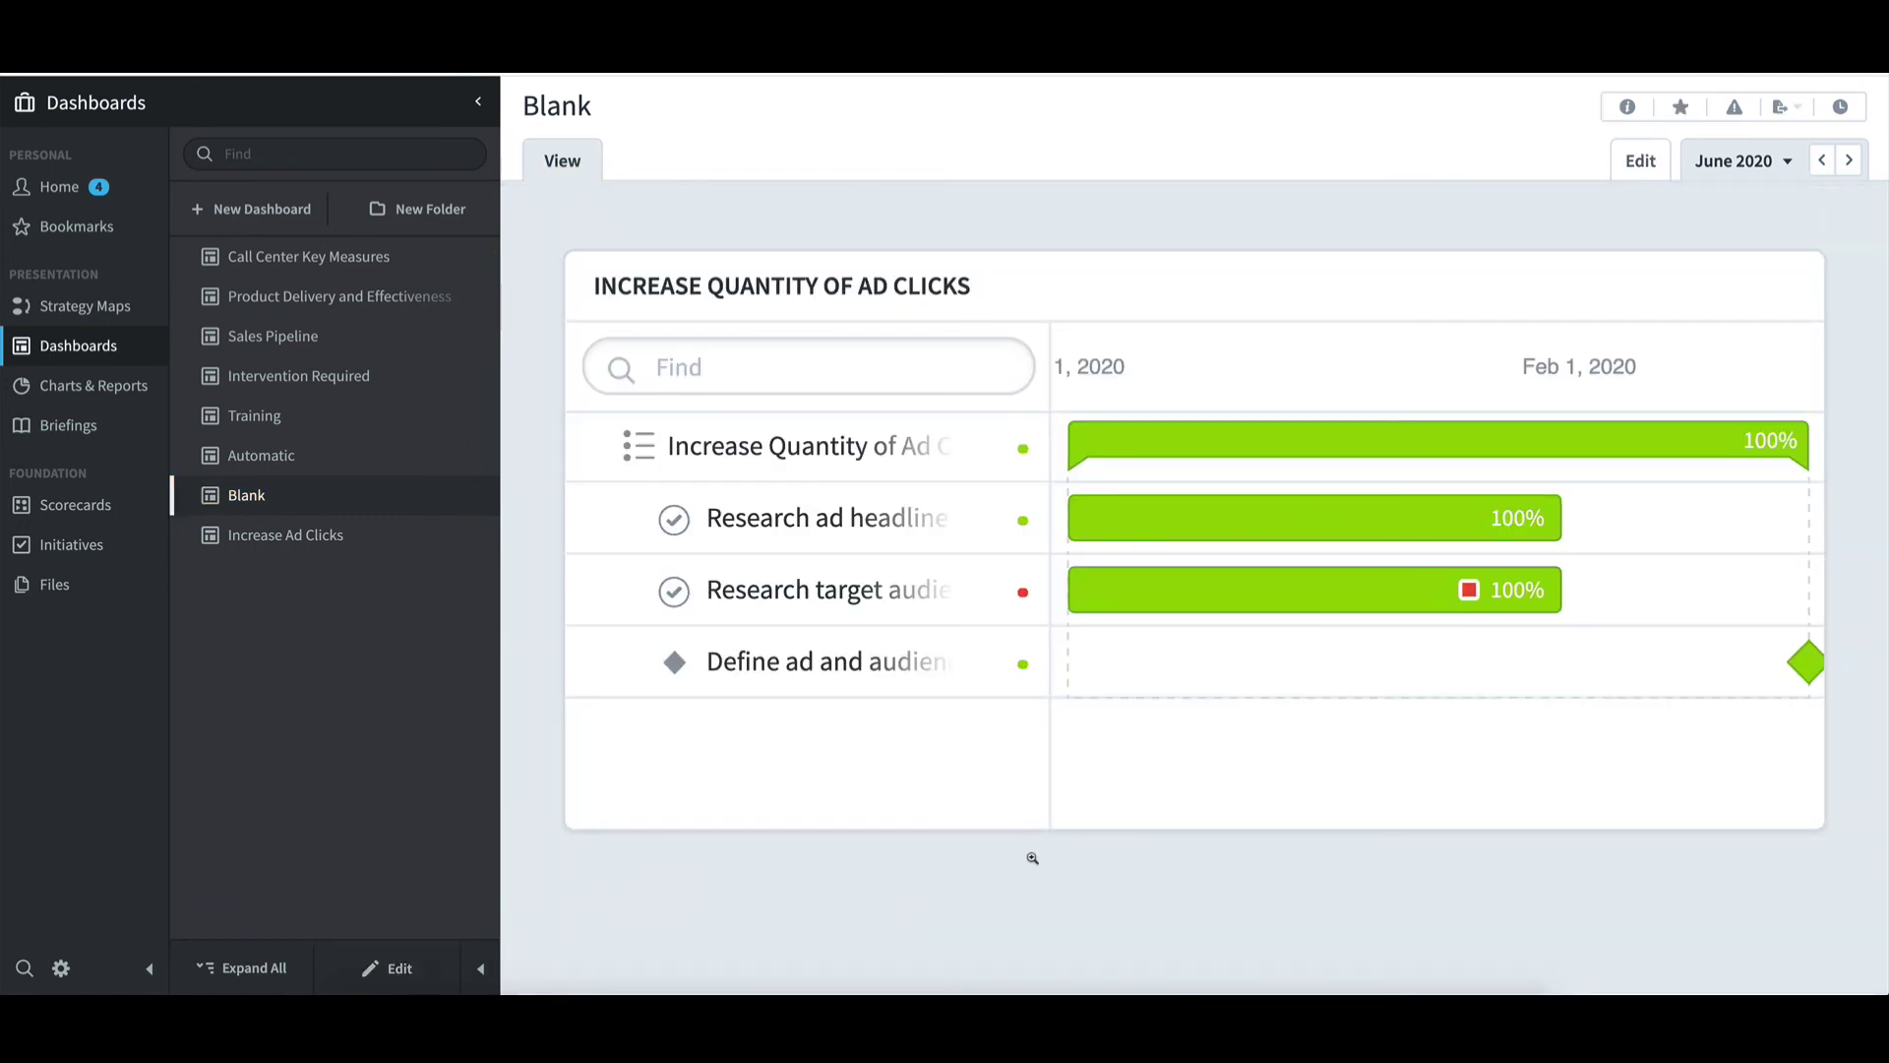
{"action": "left_click", "coordinate": [1220, 600]}
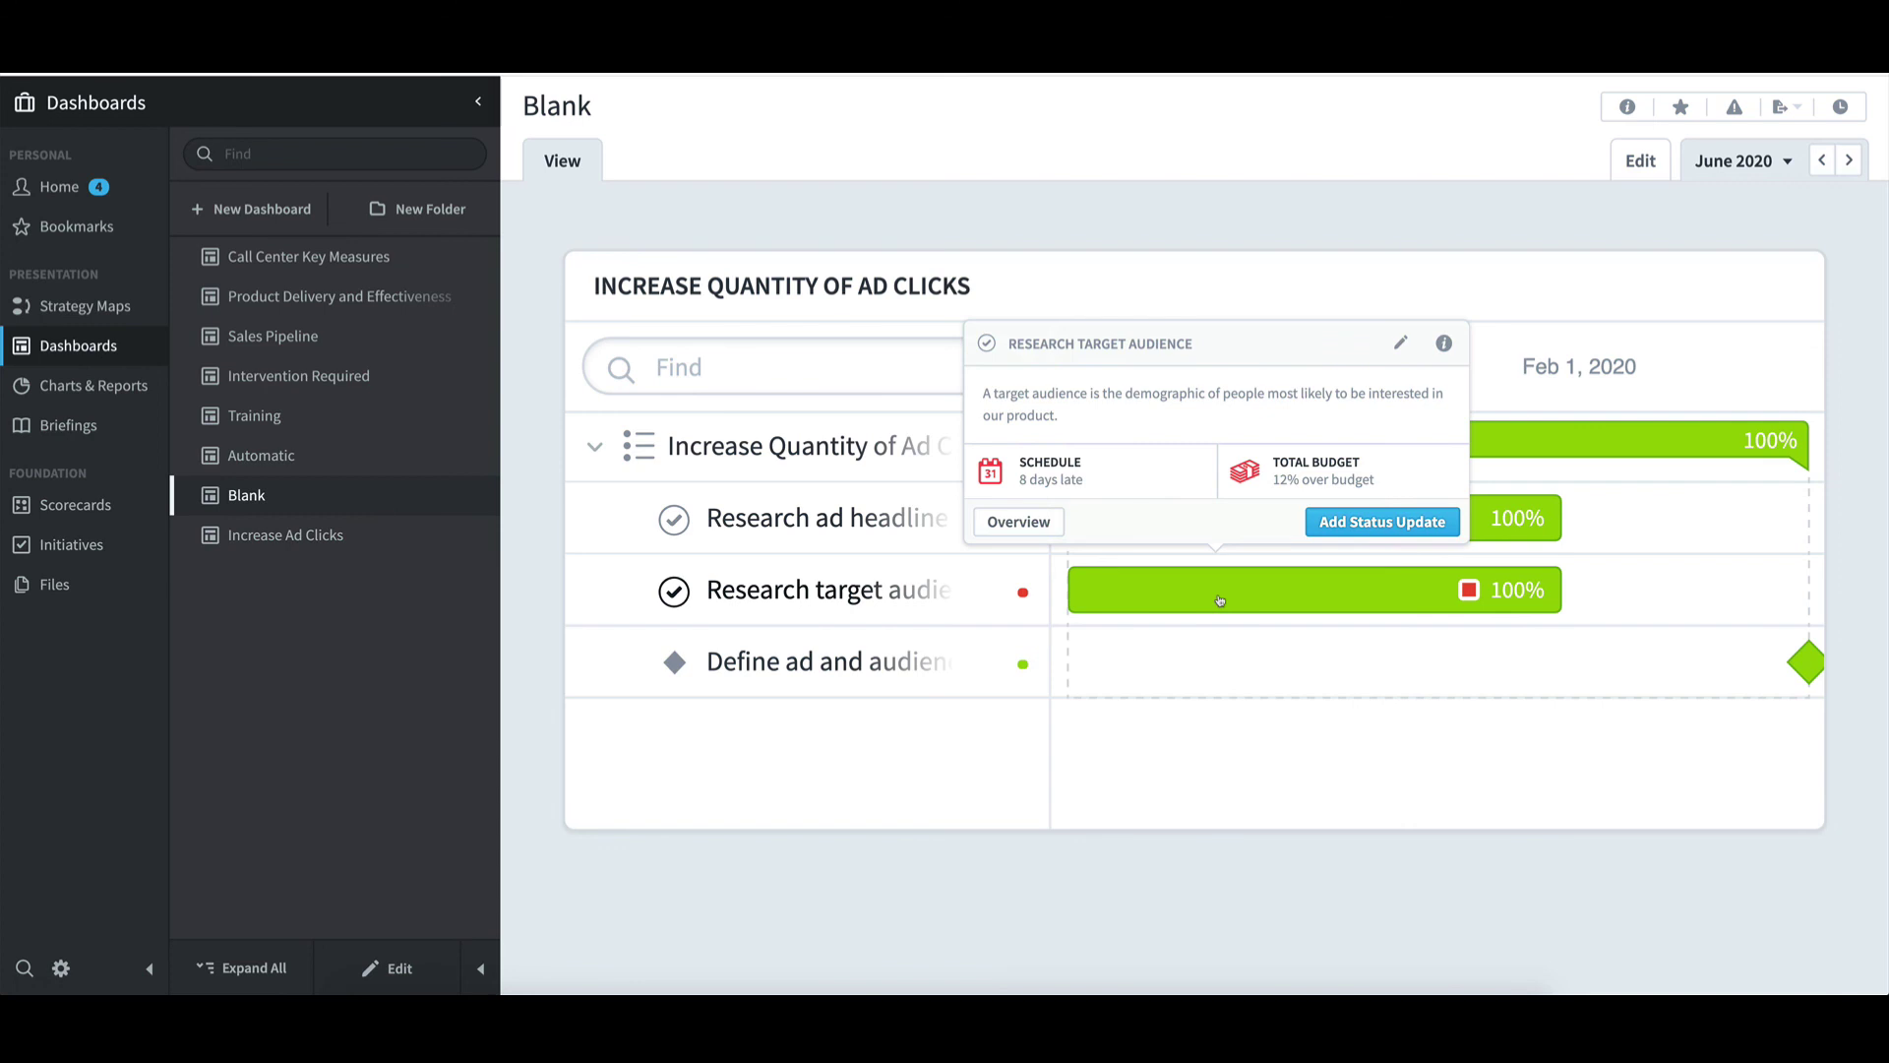
{"action": "left_click", "coordinate": [1221, 601]}
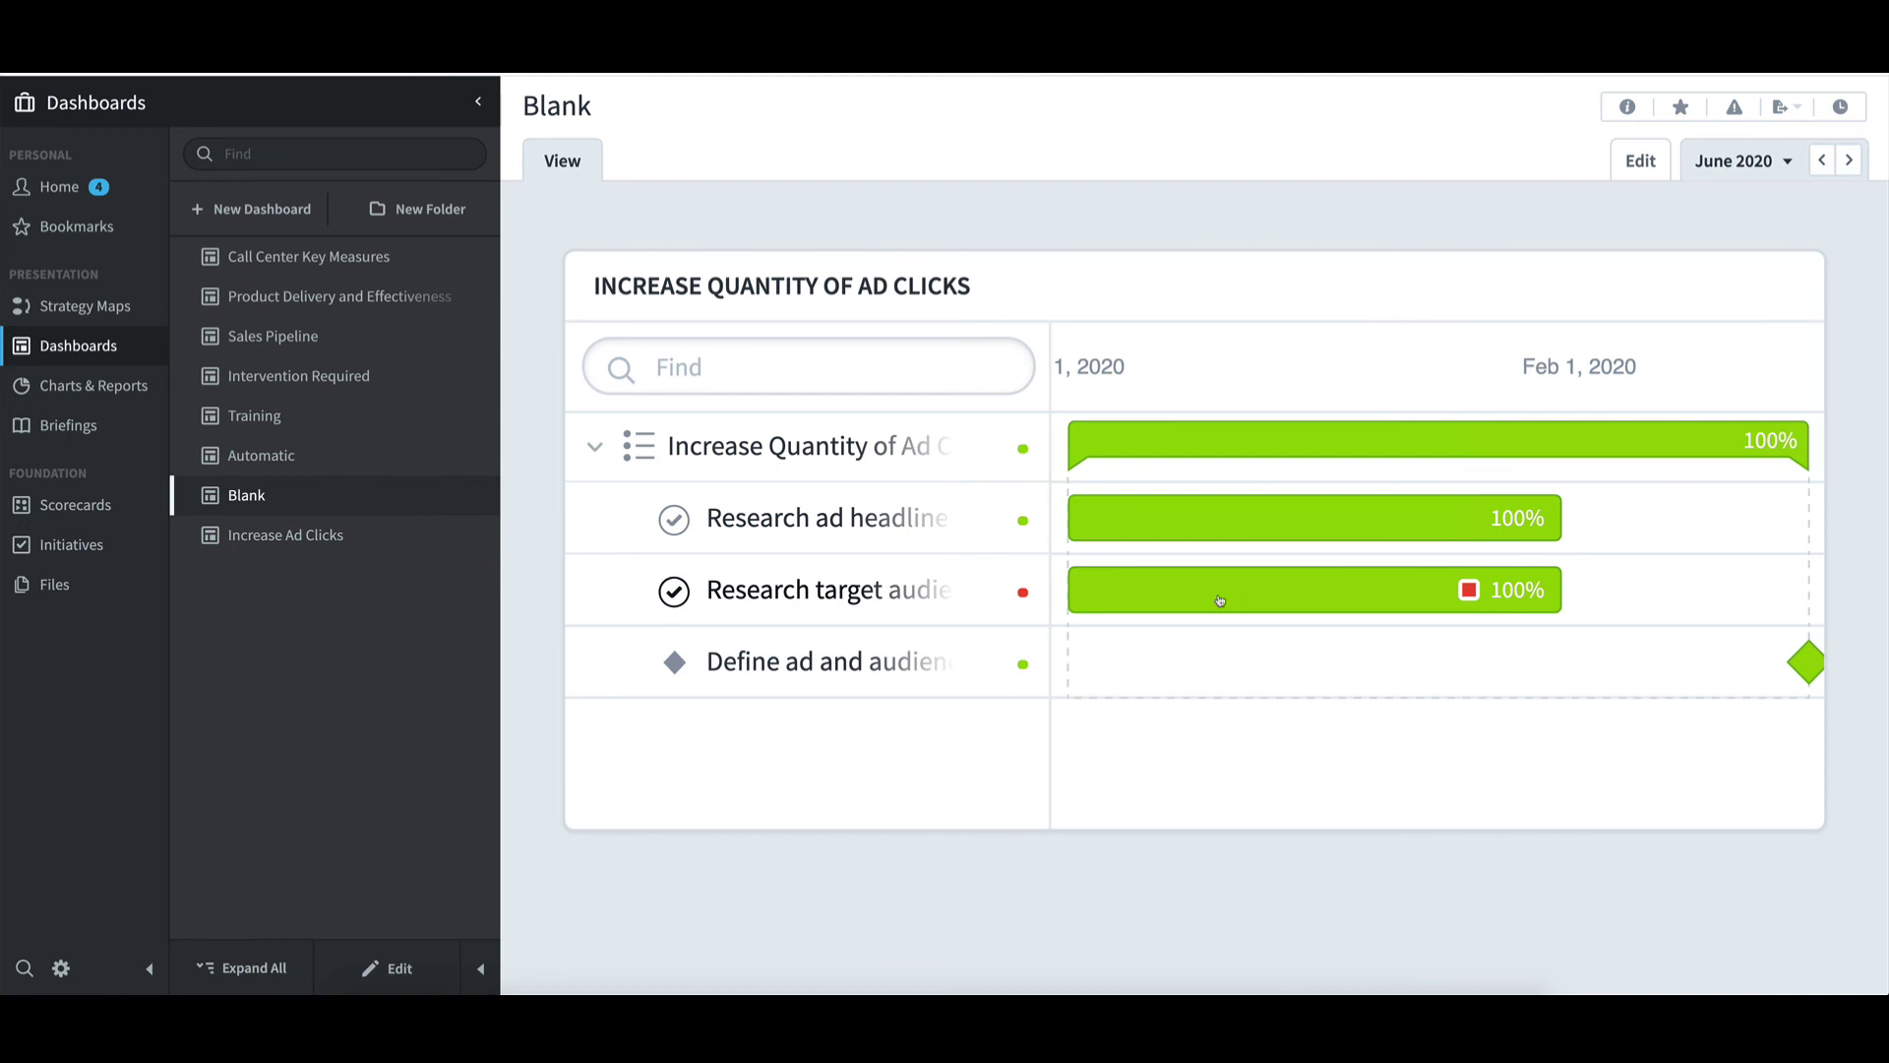
Reopen the Blank dashboard for editing, start an Embedded widget, then cancel it without a URL
{"action": "left_click", "coordinate": [414, 972]}
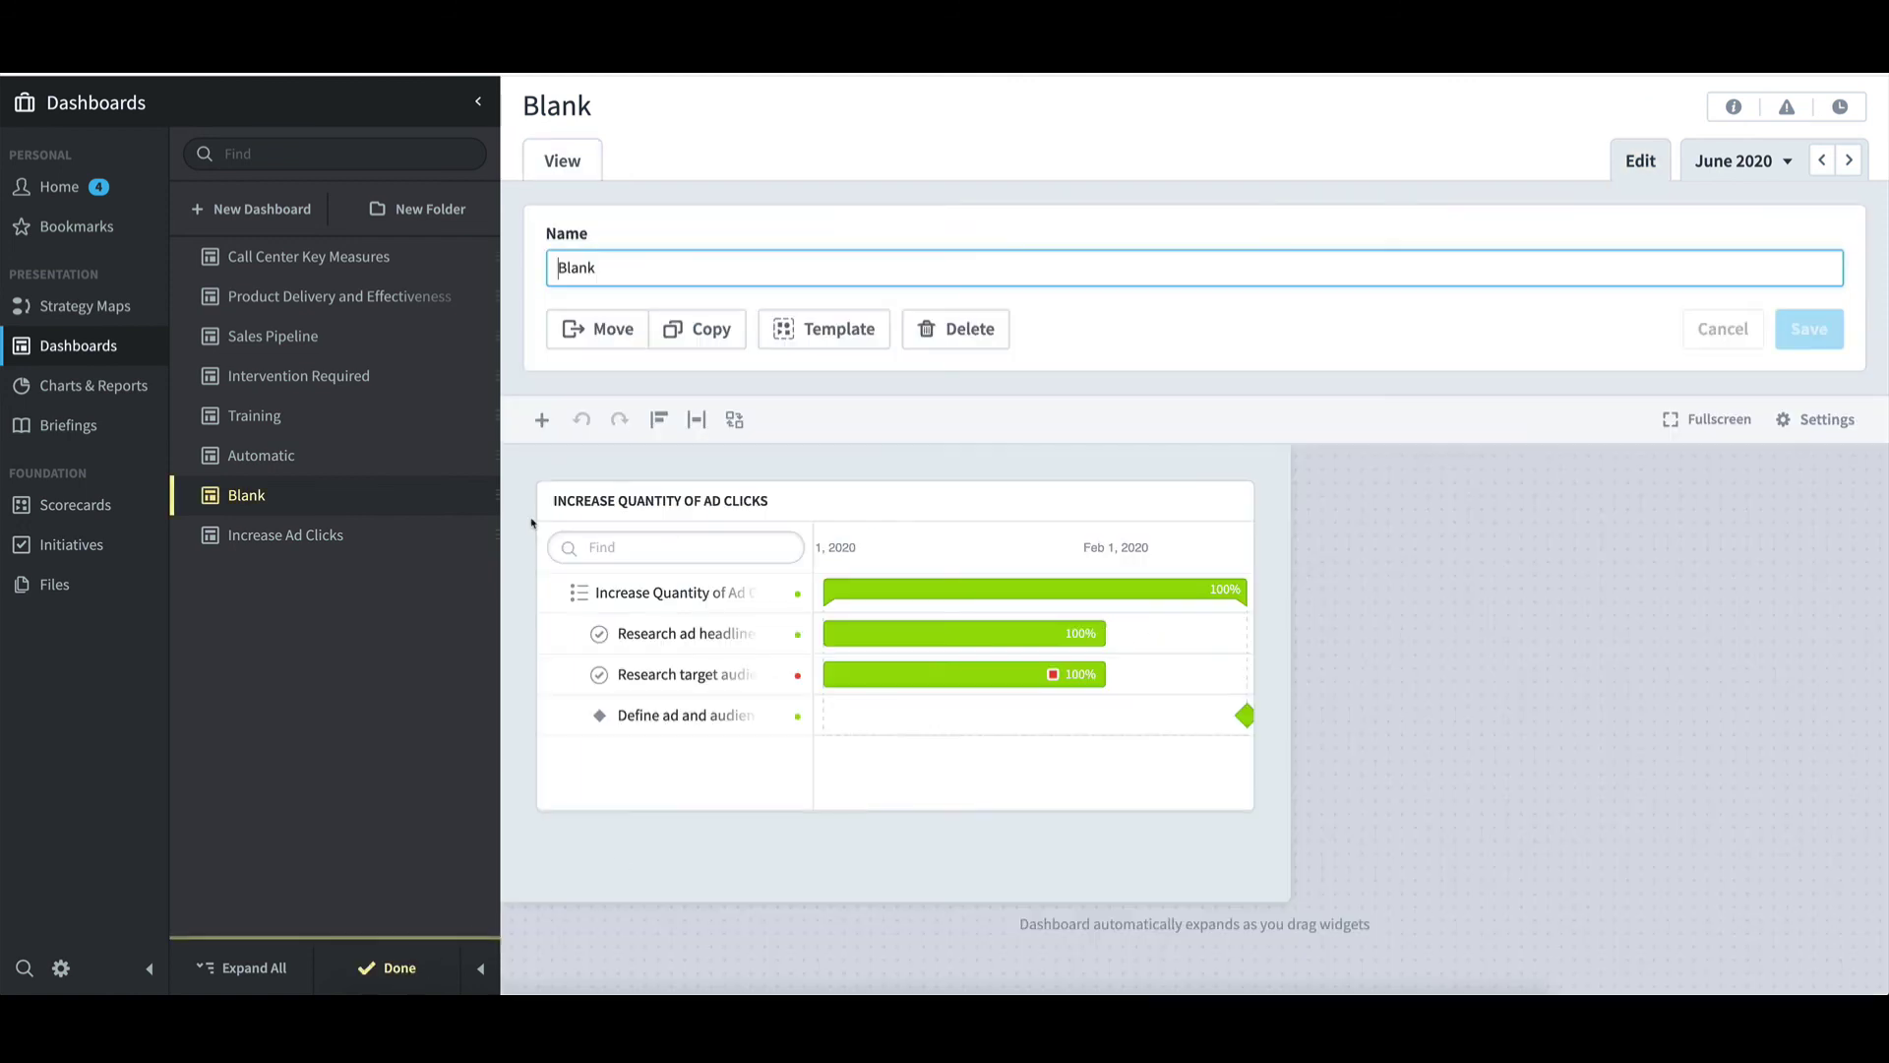
{"action": "left_click", "coordinate": [548, 431]}
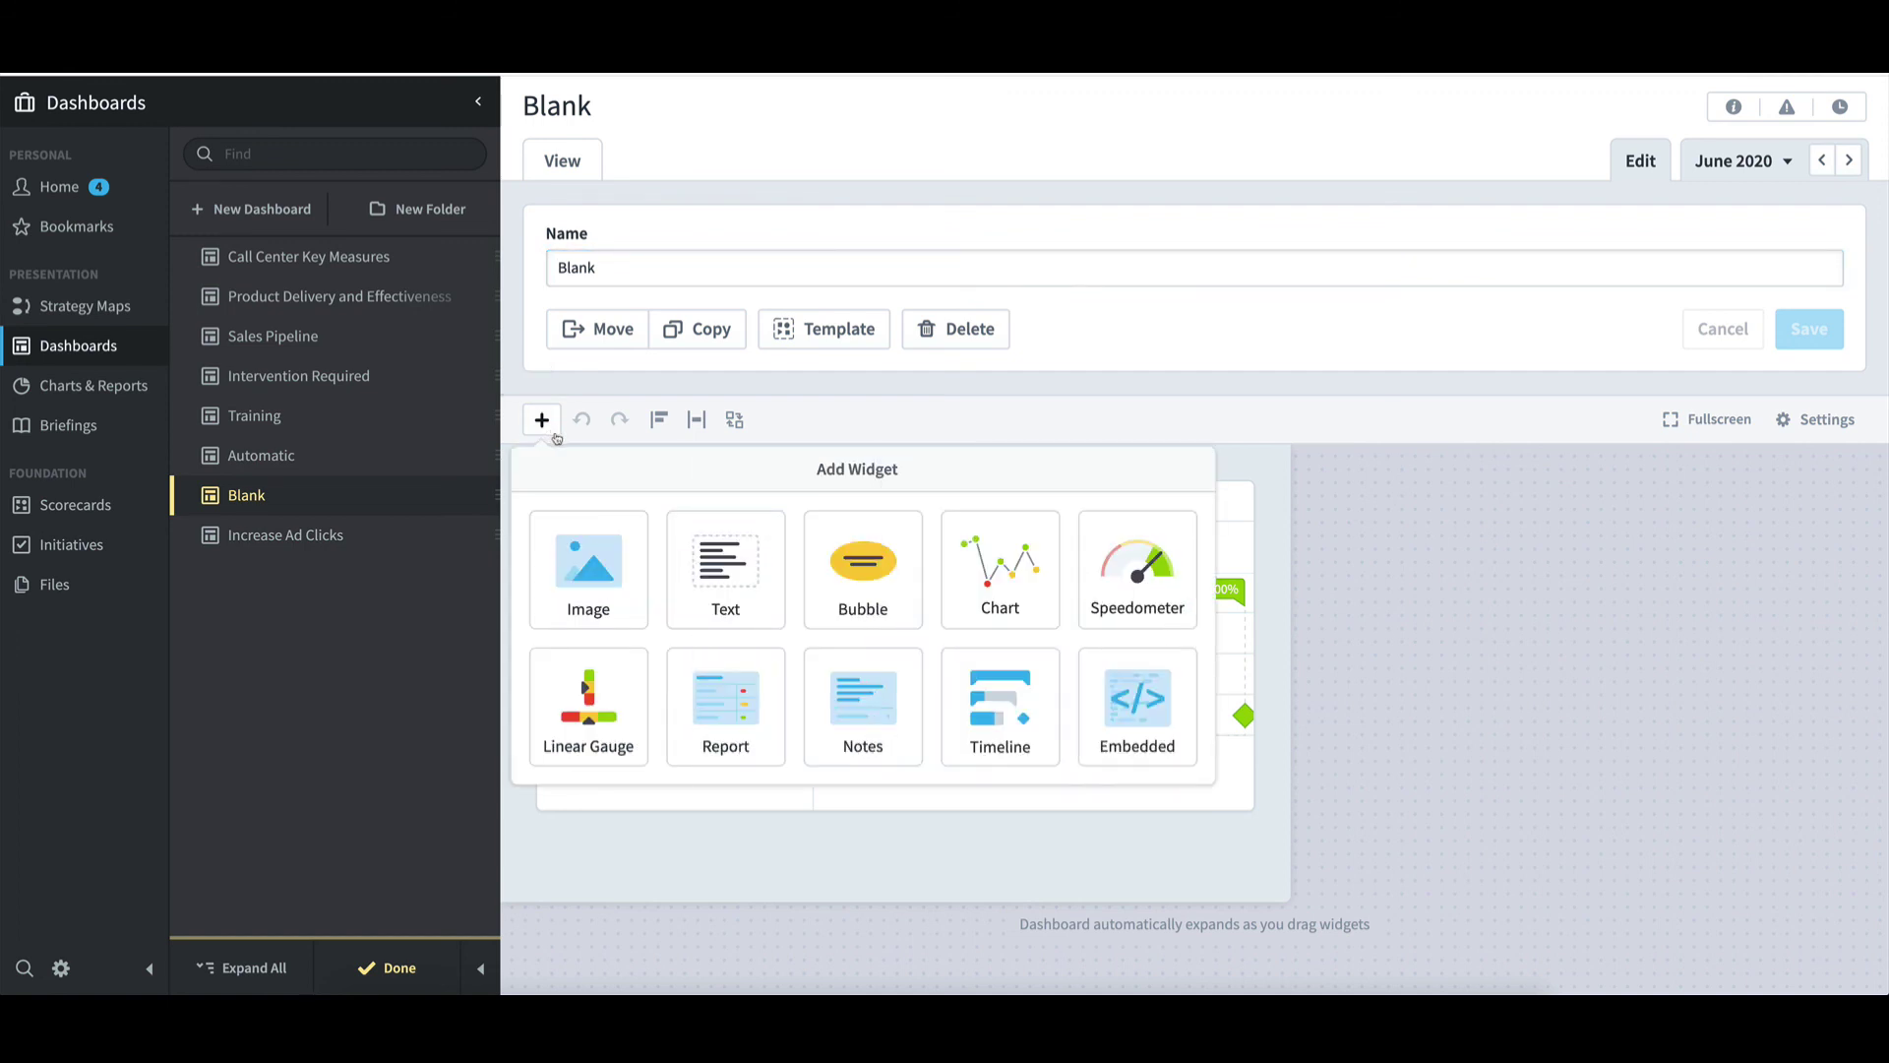
{"action": "left_click", "coordinate": [1133, 711]}
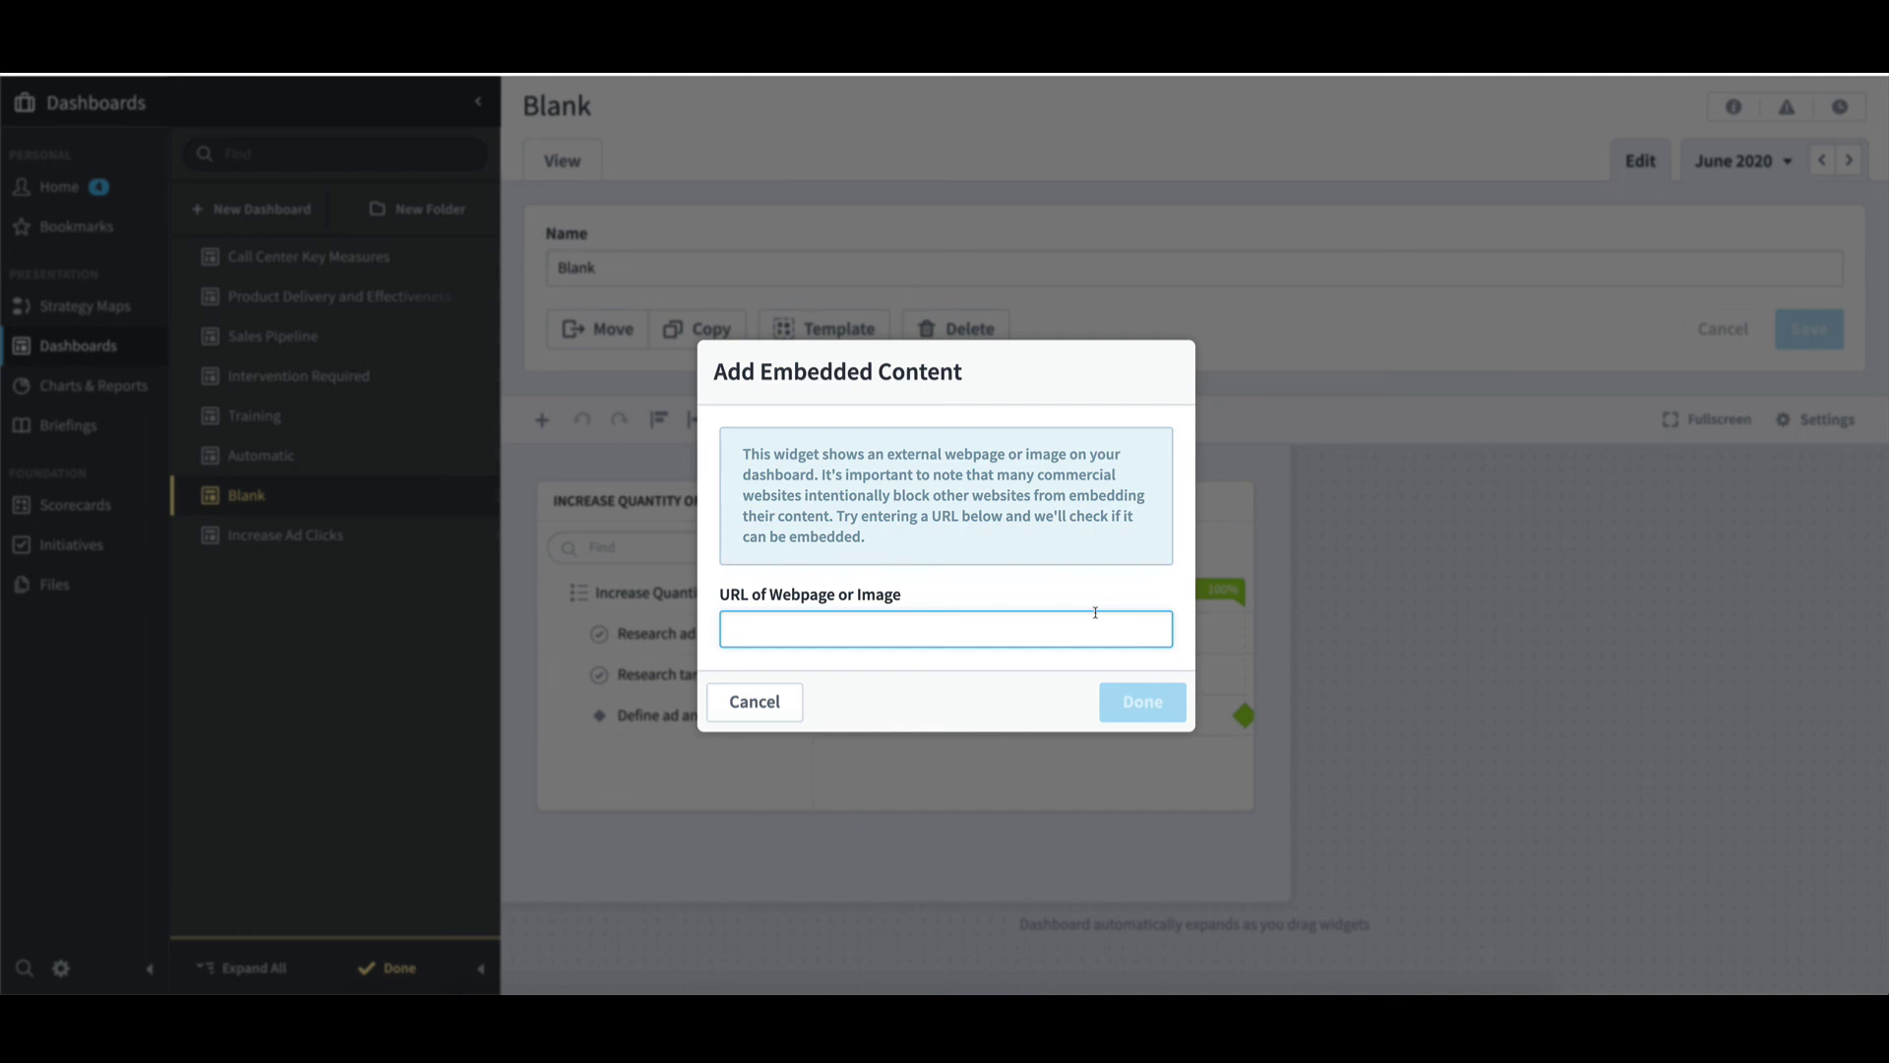
{"action": "left_click", "coordinate": [755, 702]}
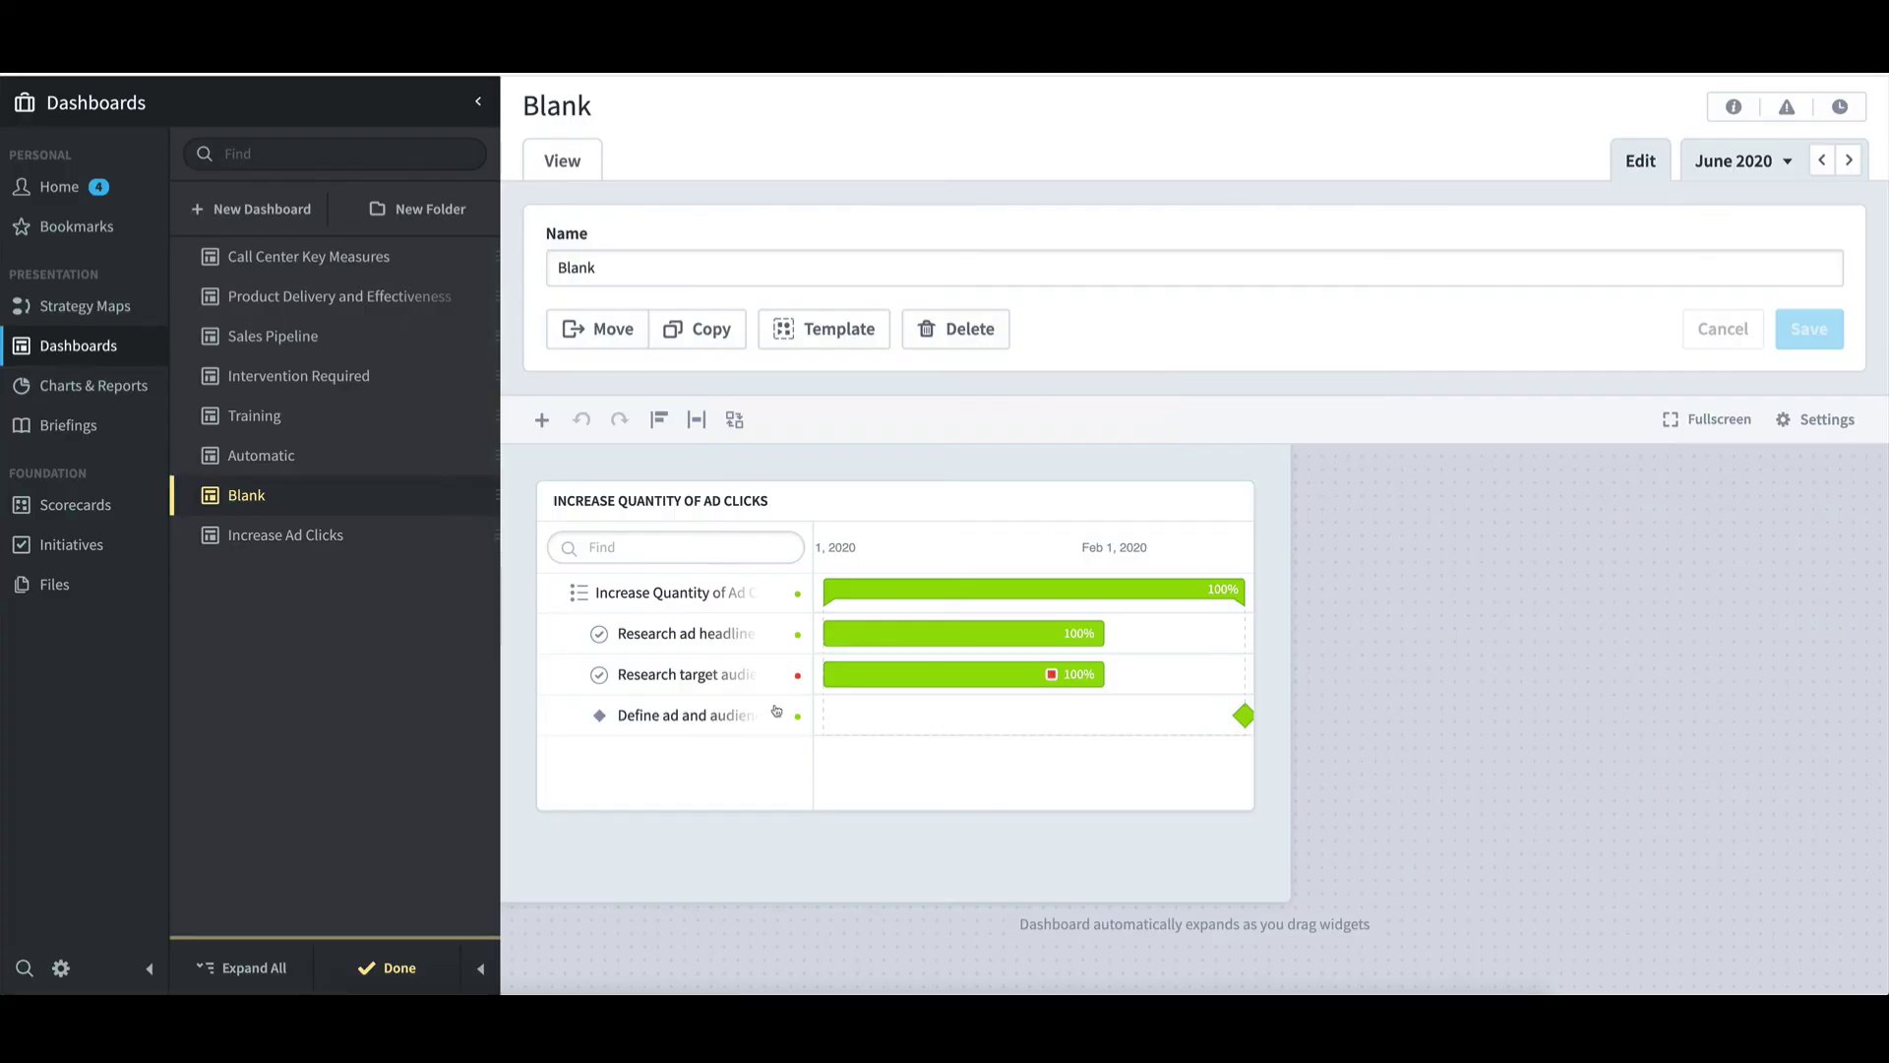